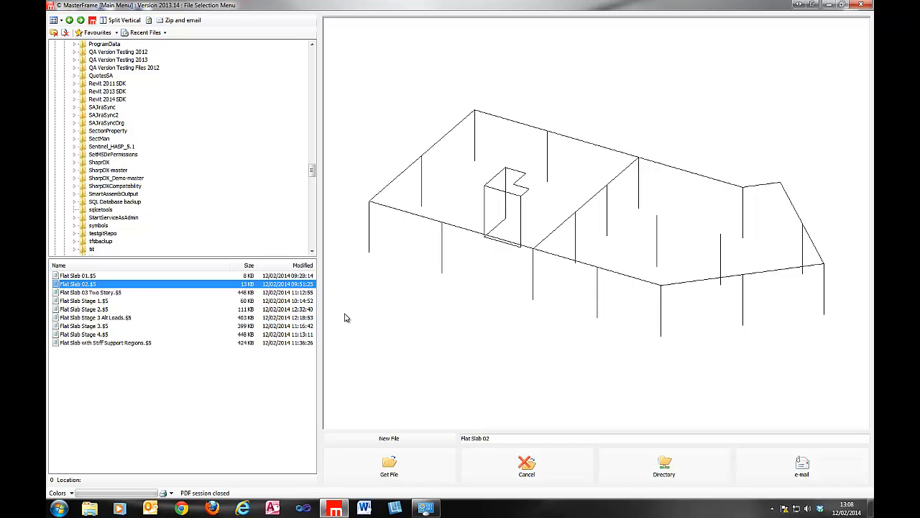
Preview the Flat Slab 03 Two Story, Stage 1 to 4 and Stiff Support Regions model files
{"action": "left_click", "coordinate": [87, 294]}
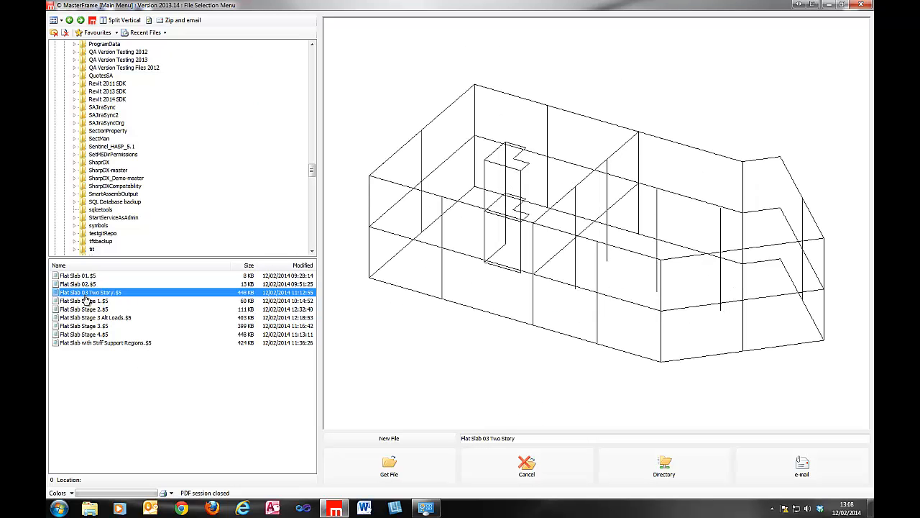
{"action": "left_click", "coordinate": [86, 300]}
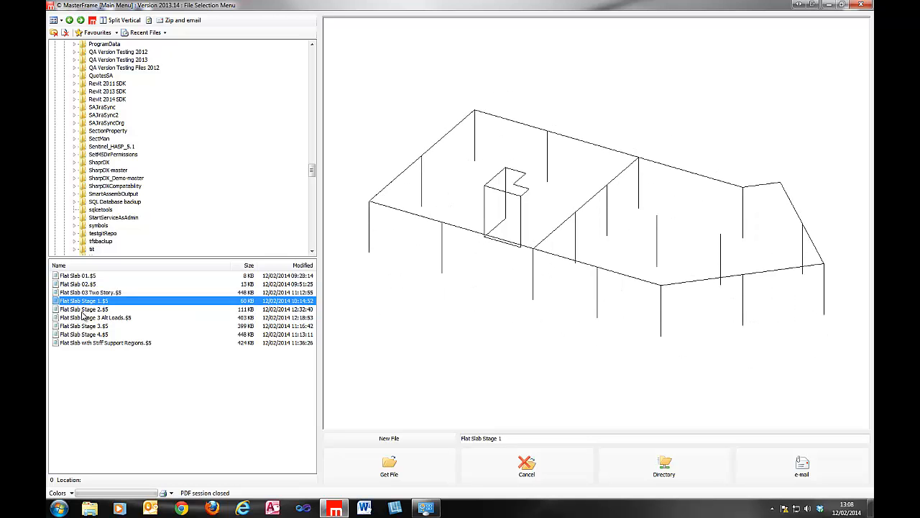
{"action": "left_click", "coordinate": [83, 309]}
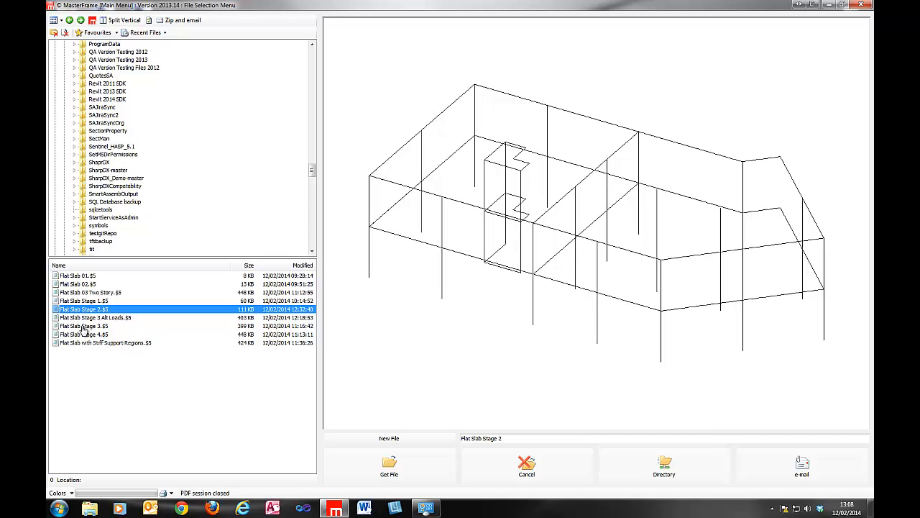
{"action": "left_click", "coordinate": [84, 328]}
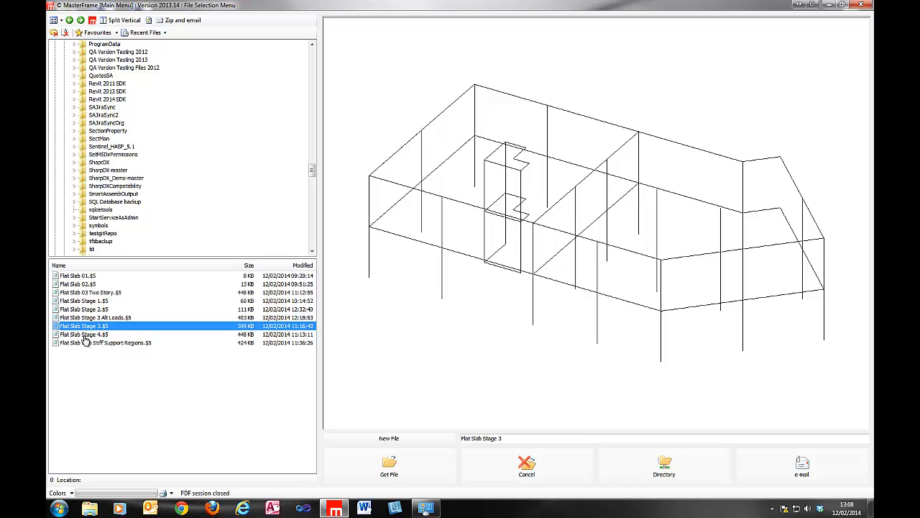
{"action": "left_click", "coordinate": [85, 344]}
{"action": "left_click", "coordinate": [86, 335]}
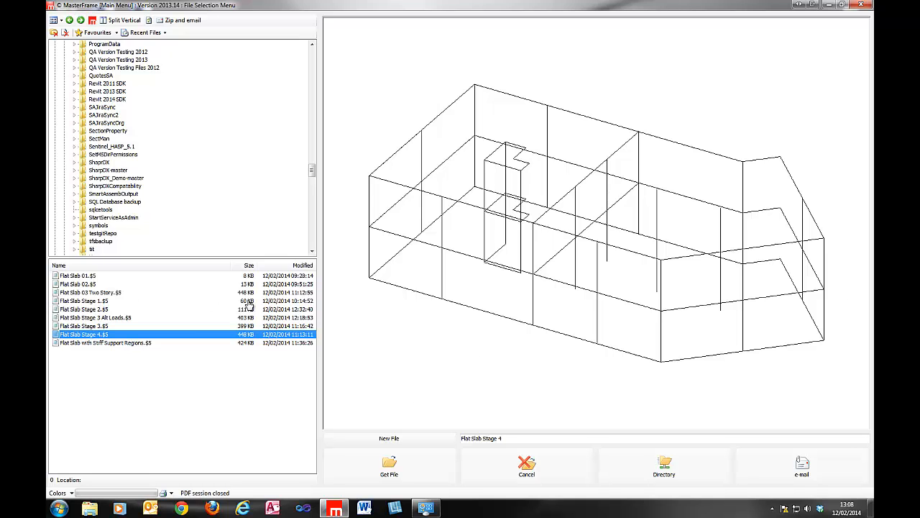
{"action": "left_click", "coordinate": [85, 302]}
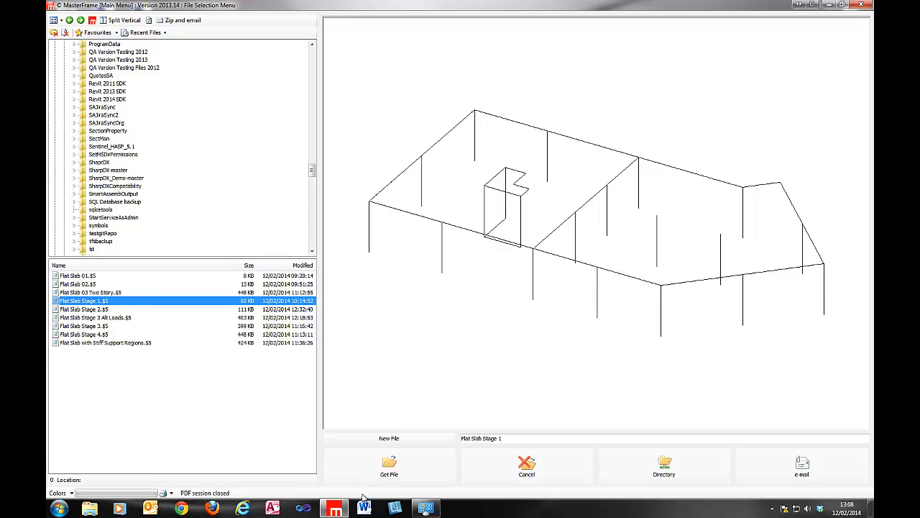
Create a new model file named fe01 and start its geometry from the snap grid generator
{"action": "left_click", "coordinate": [510, 437]}
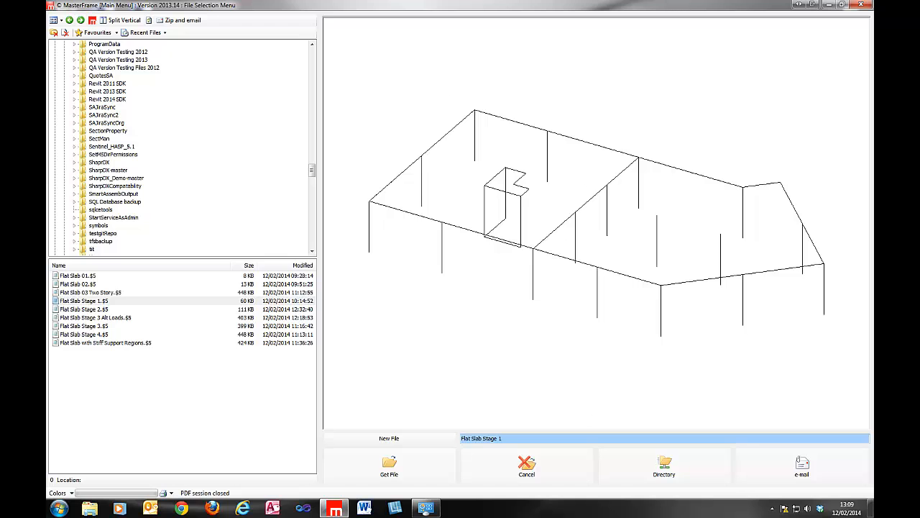
{"action": "left_click", "coordinate": [432, 439]}
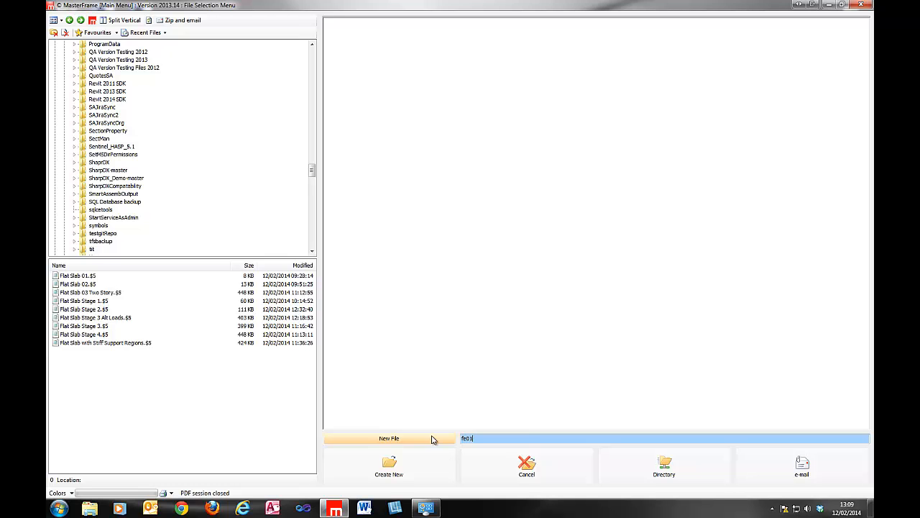
{"action": "type", "text": "fe01"}
{"action": "left_click", "coordinate": [389, 464]}
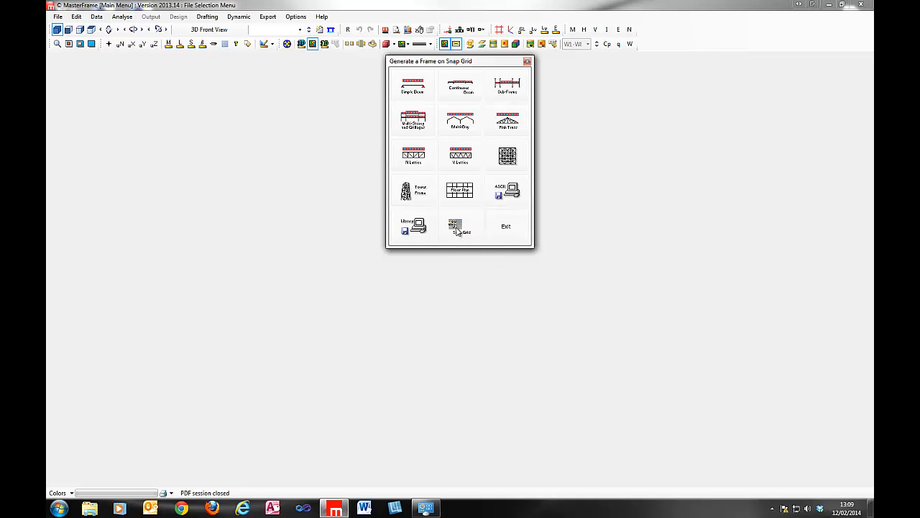
{"action": "left_click", "coordinate": [455, 227]}
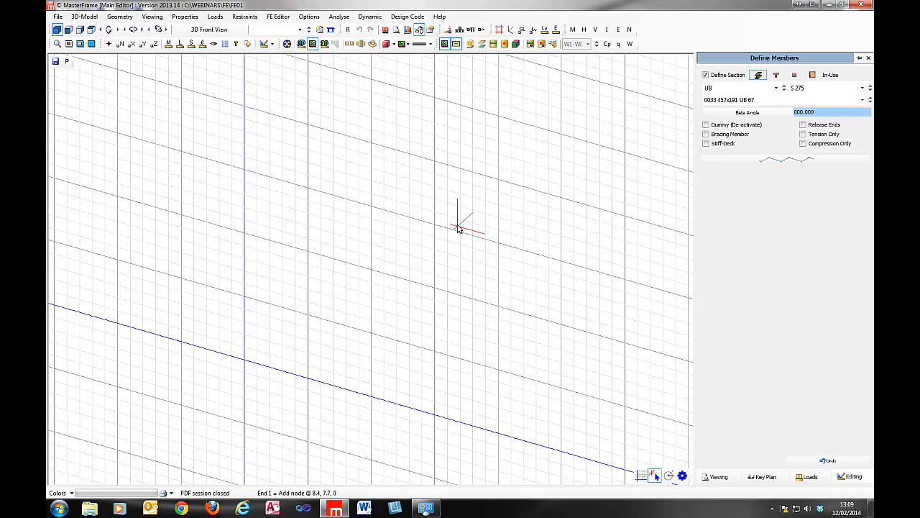
In plan view, draw a 20 m member from the origin along the X axis
{"action": "left_click", "coordinate": [91, 29]}
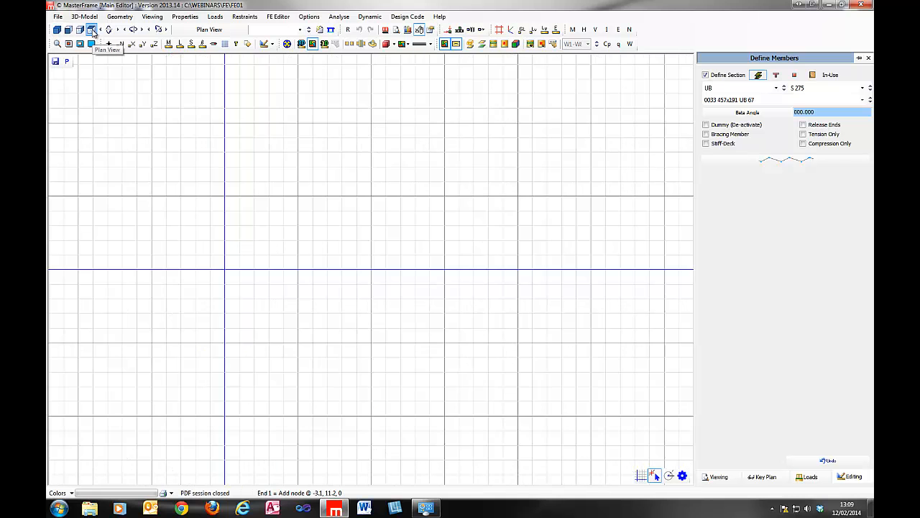
{"action": "middle_click_drag", "start_coordinate": [323, 312], "coordinate": [246, 440]}
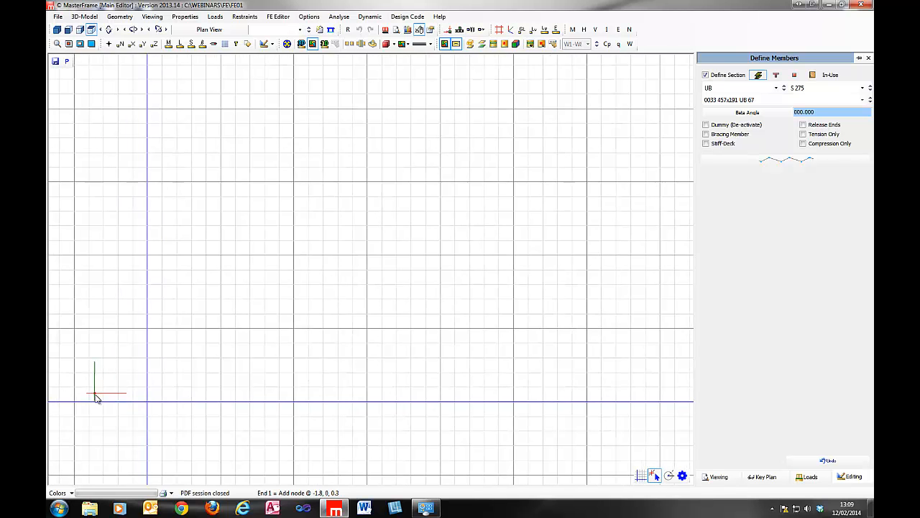
{"action": "left_click", "coordinate": [147, 402]}
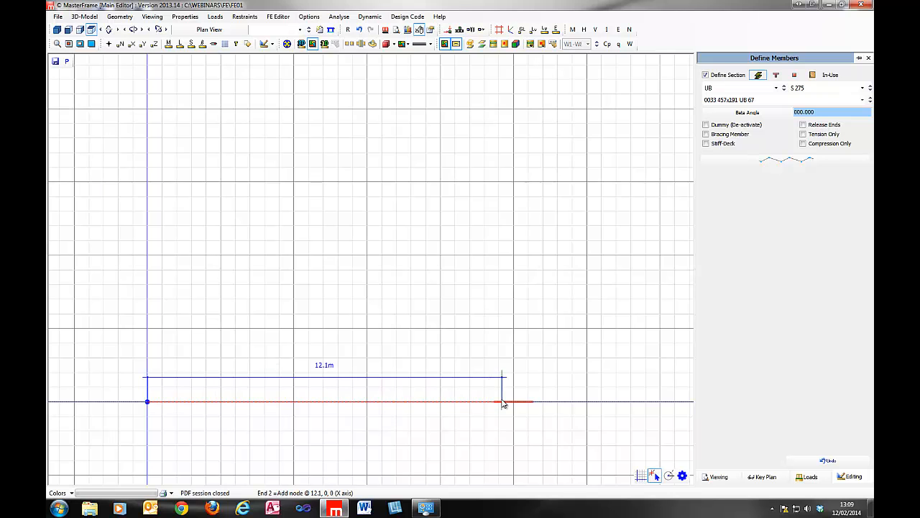
{"action": "type", "text": "20"}
{"action": "key", "text": "Return"}
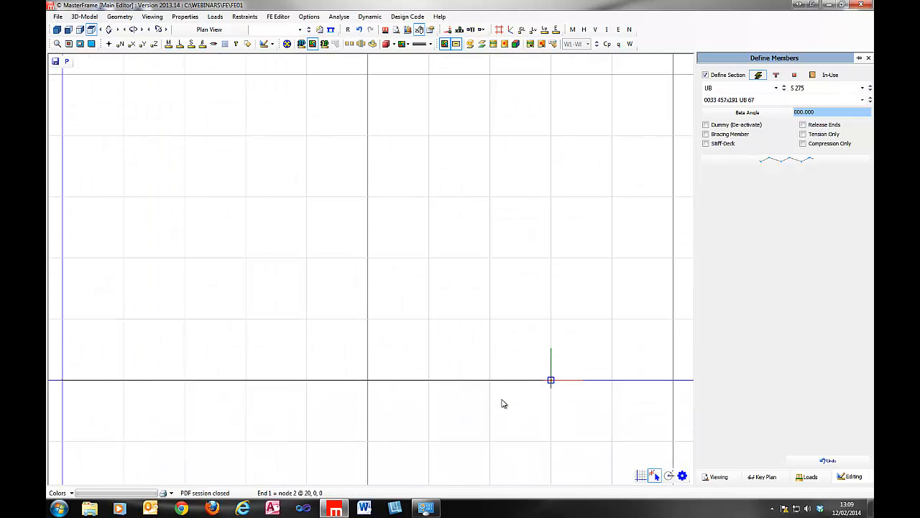
Draw a 10 m member at 45° from the far end of the 20 m member
{"action": "scroll", "coordinate": [468, 282], "scroll_direction": "down", "scroll_amount": 2}
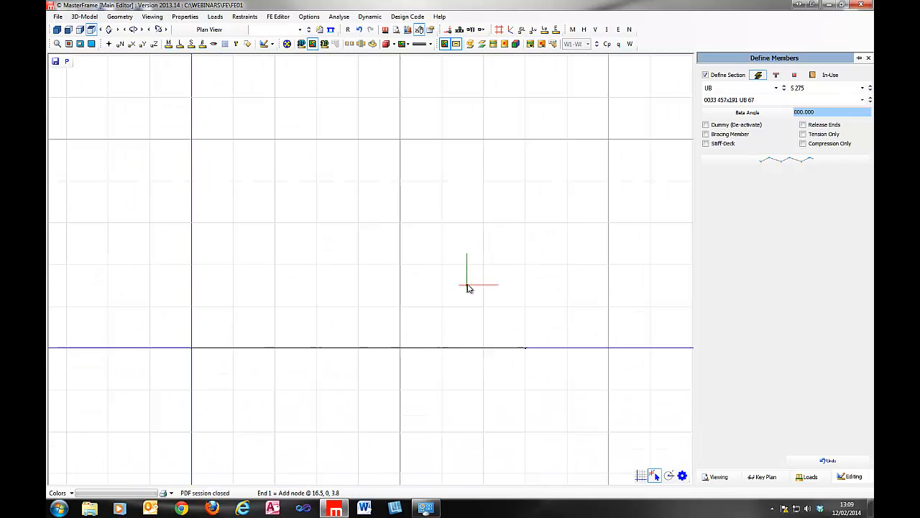
{"action": "left_click", "coordinate": [287, 44]}
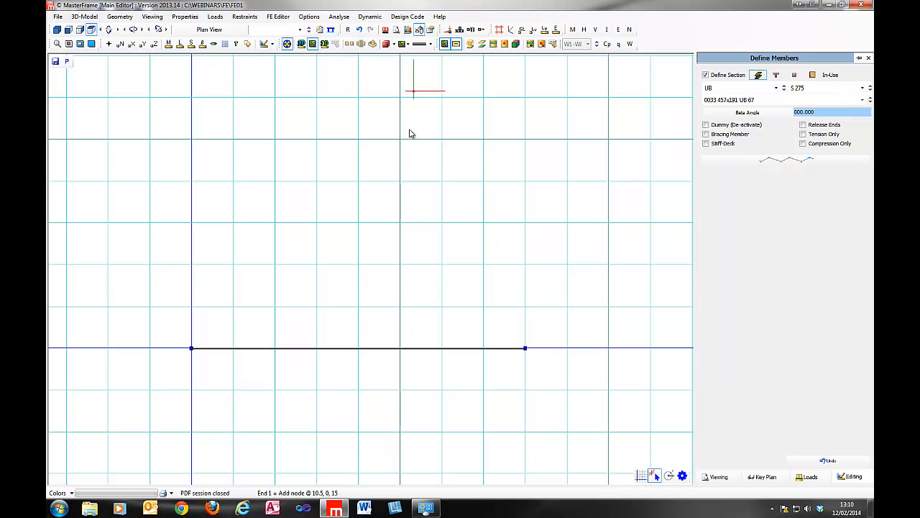
{"action": "middle_click_drag", "start_coordinate": [521, 349], "coordinate": [400, 376]}
{"action": "left_click", "coordinate": [400, 382]}
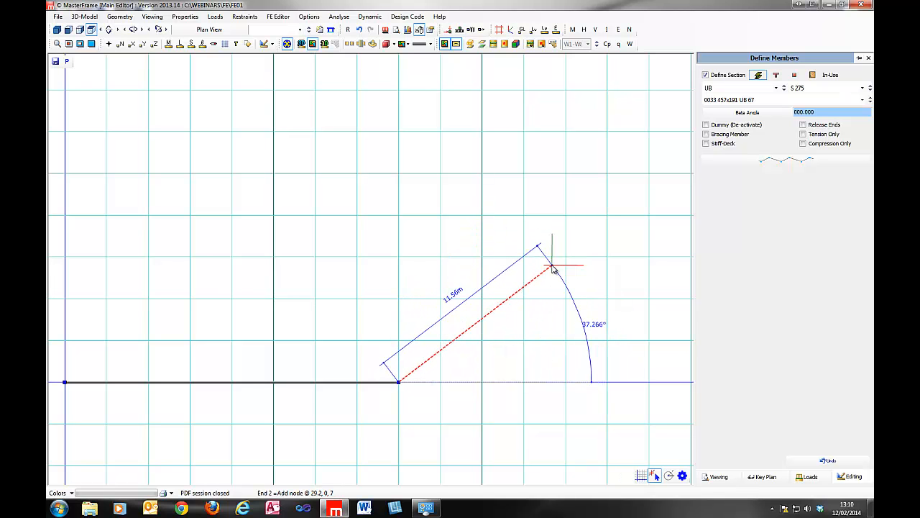
{"action": "type", "text": "10@45"}
{"action": "key", "text": "Return"}
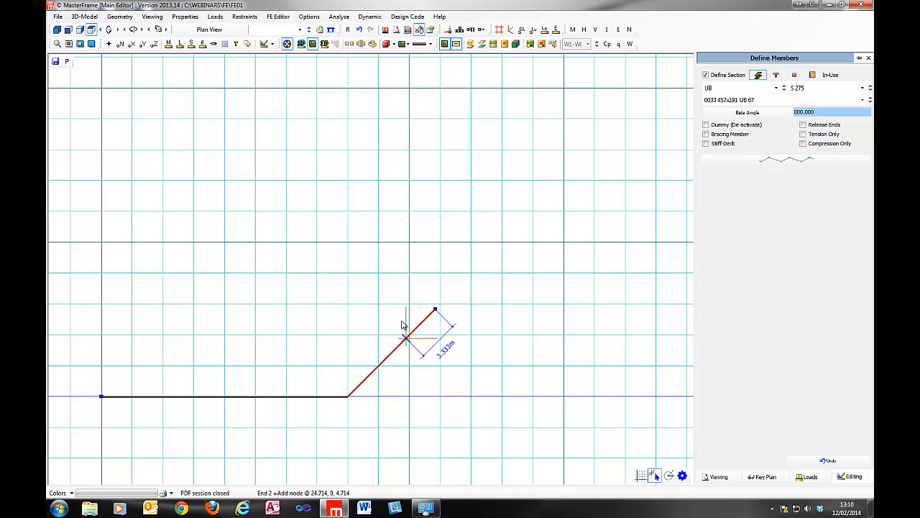
With the snap grid off, draw a 10 m member perpendicular to the 45° one and a shorter perpendicular return ending near X 16.1, Z 10.25
{"action": "left_click", "coordinate": [640, 476]}
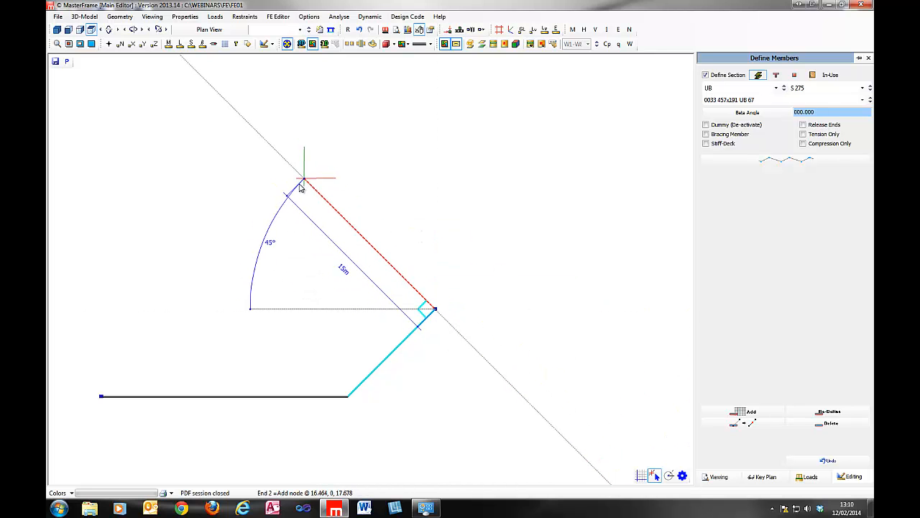
{"action": "type", "text": "10"}
{"action": "key", "text": "Return"}
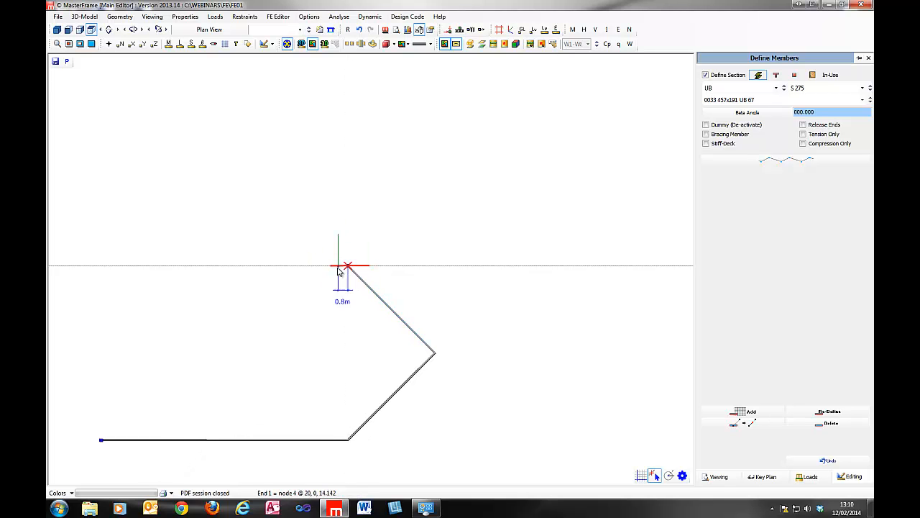
{"action": "left_click", "coordinate": [300, 314]}
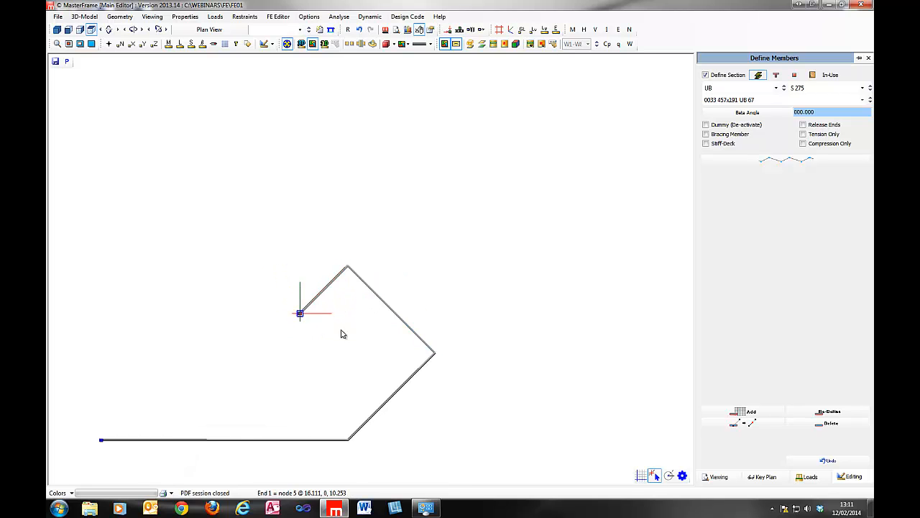
Draw a 12.5 m member from the origin along the Z axis
{"action": "left_click", "coordinate": [90, 436]}
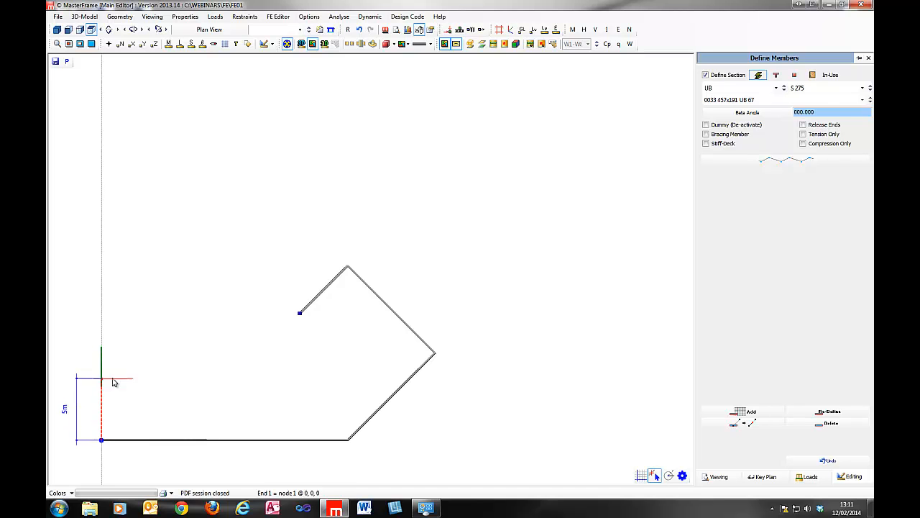
{"action": "type", "text": "12.5"}
{"action": "key", "text": "Return"}
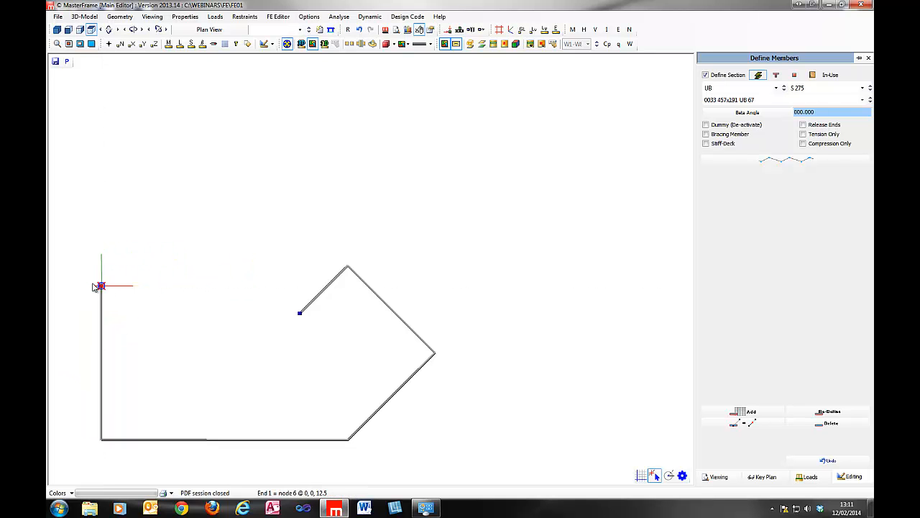
Close the outline with a member parallel to X meeting the short diagonal, and remove the diagonal's overhanging stub
{"action": "left_click", "coordinate": [327, 286]}
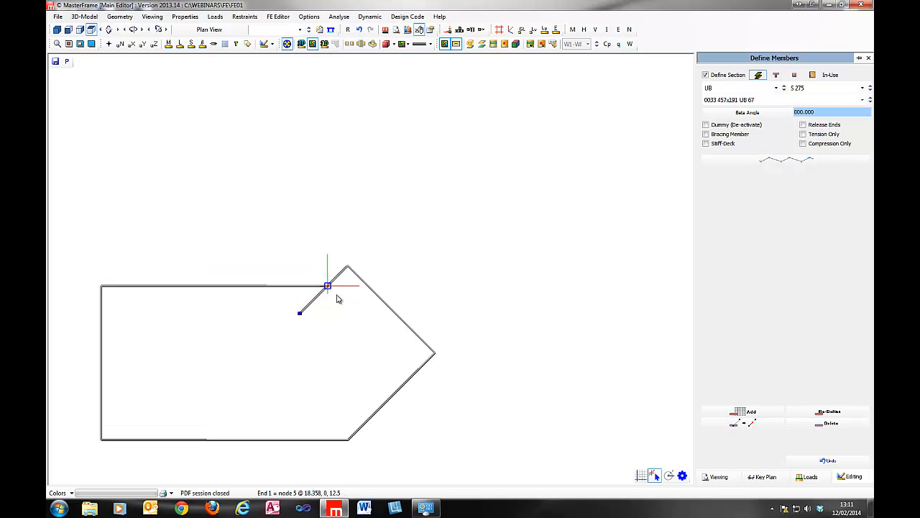
{"action": "left_click", "coordinate": [296, 315]}
{"action": "right_click", "coordinate": [328, 287]}
Draw a dividing member across the slab from 12.5 m along the 20 m edge, perpendicular to the opposite edge
{"action": "middle_click_drag", "start_coordinate": [284, 376], "coordinate": [335, 303]}
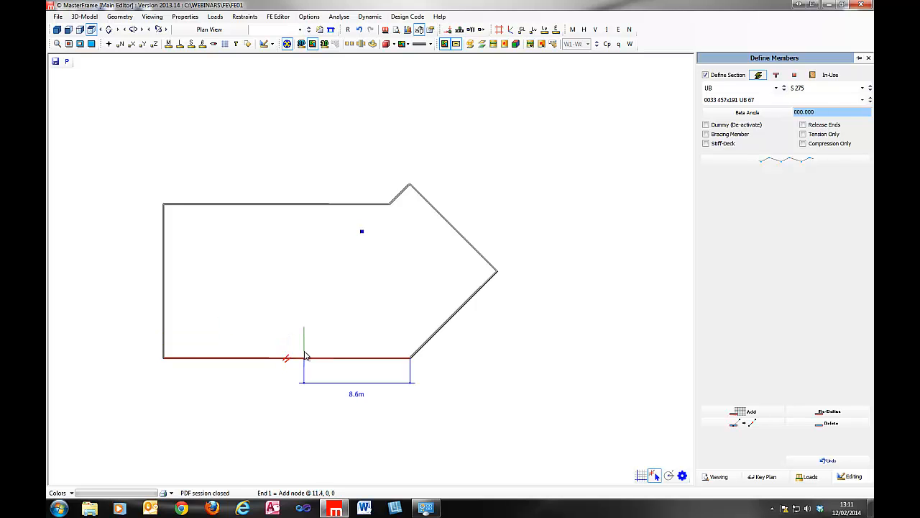
{"action": "type", "text": "1"}
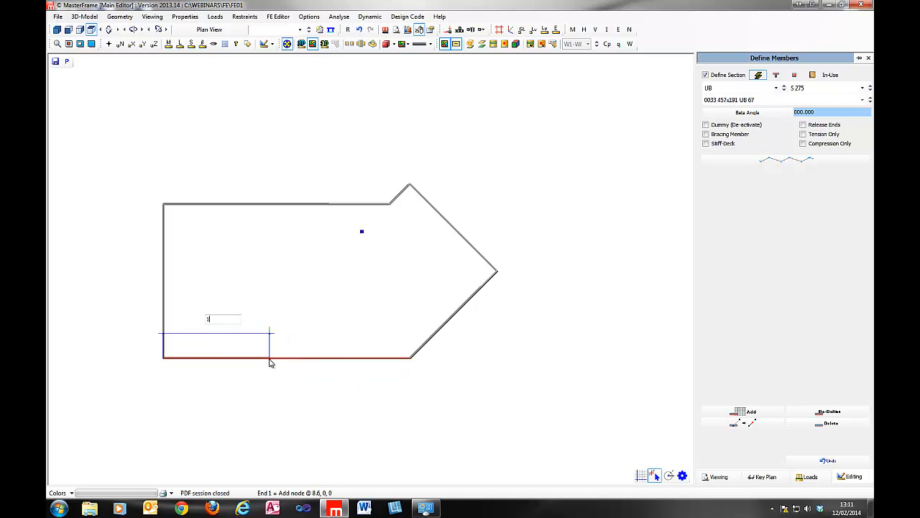
{"action": "type", "text": "2.5"}
{"action": "key", "text": "Return"}
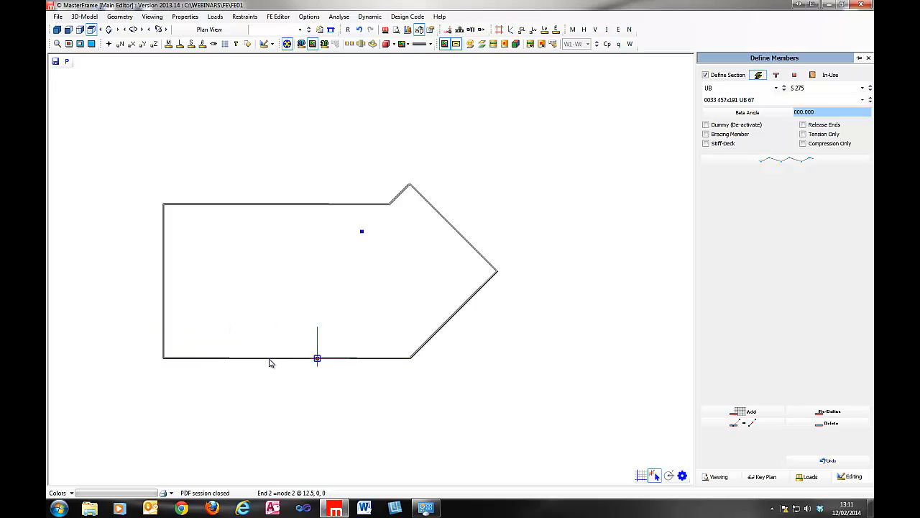
{"action": "left_click", "coordinate": [318, 206]}
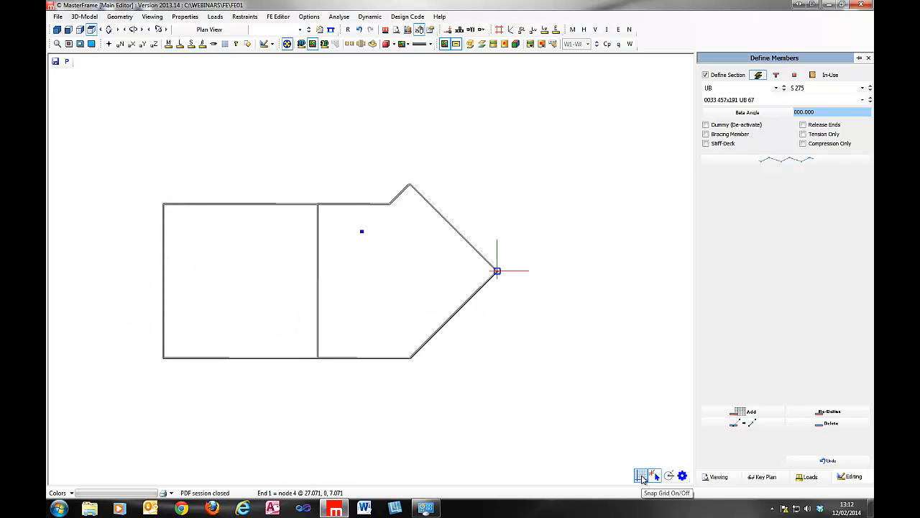
With the snap grid on, draw a closed L-shaped core about 2.5 m by 2.5 m inside the square bay, starting at X 5, Z 7.5
{"action": "left_click", "coordinate": [640, 475]}
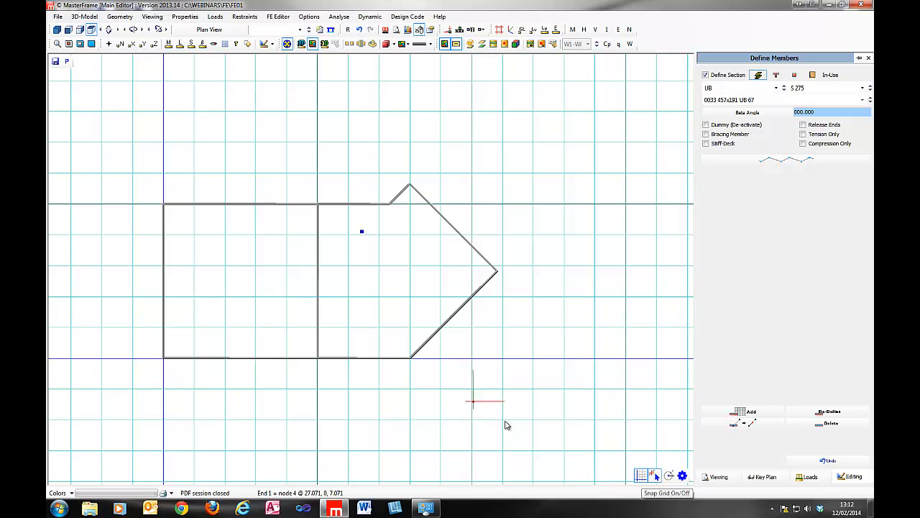
{"action": "left_click", "coordinate": [226, 266]}
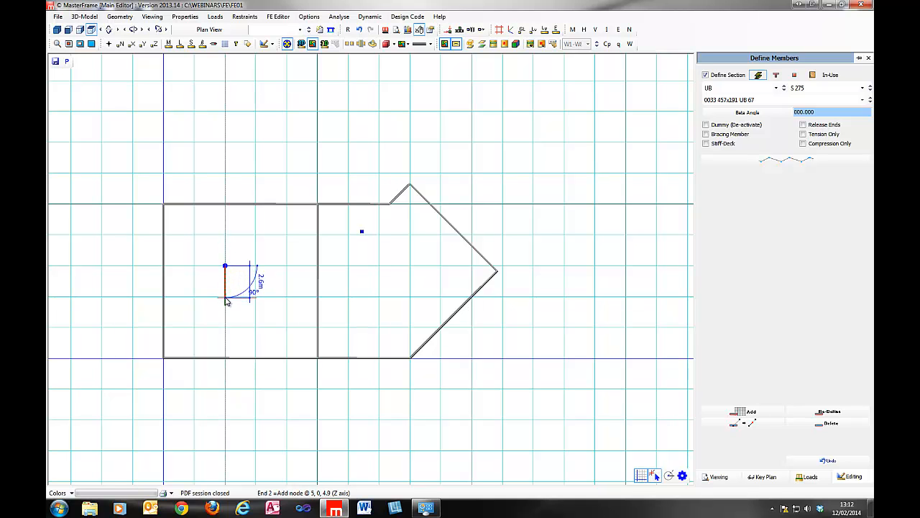
{"action": "left_click", "coordinate": [225, 296]}
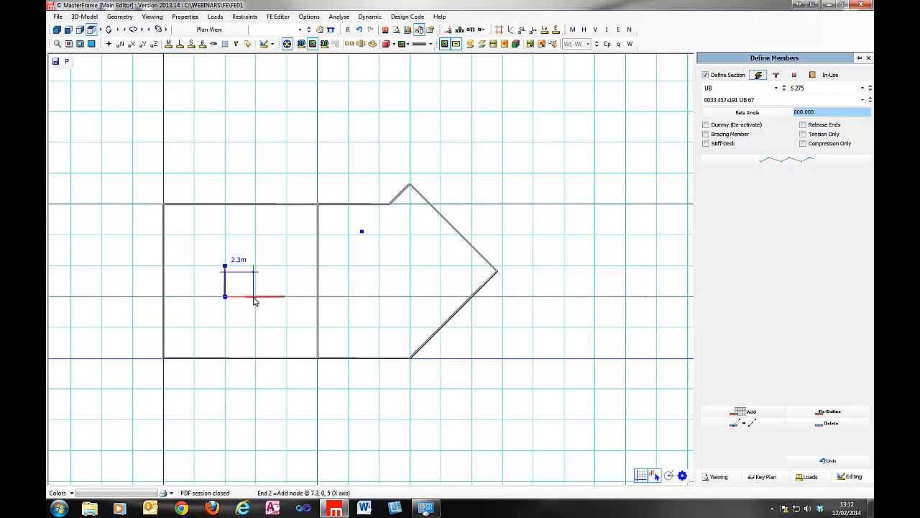
{"action": "left_click", "coordinate": [255, 296]}
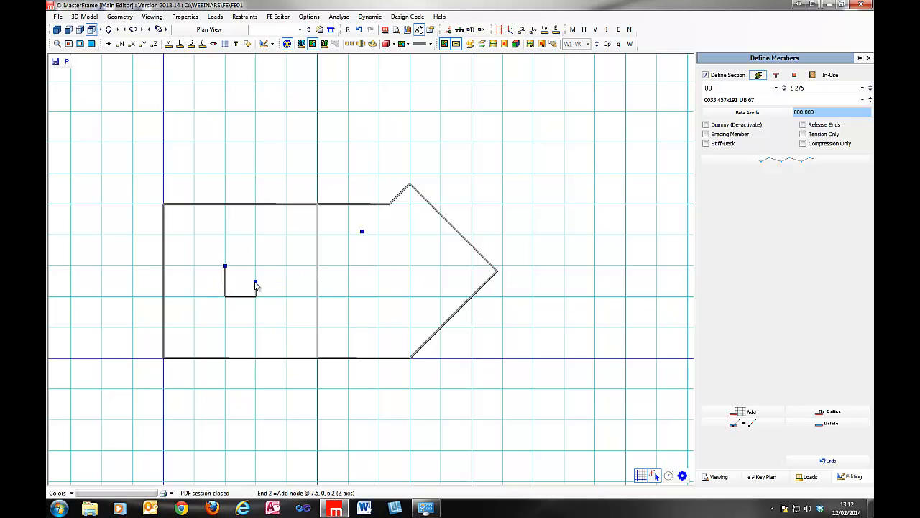
{"action": "left_click", "coordinate": [240, 282]}
{"action": "left_click", "coordinate": [241, 282]}
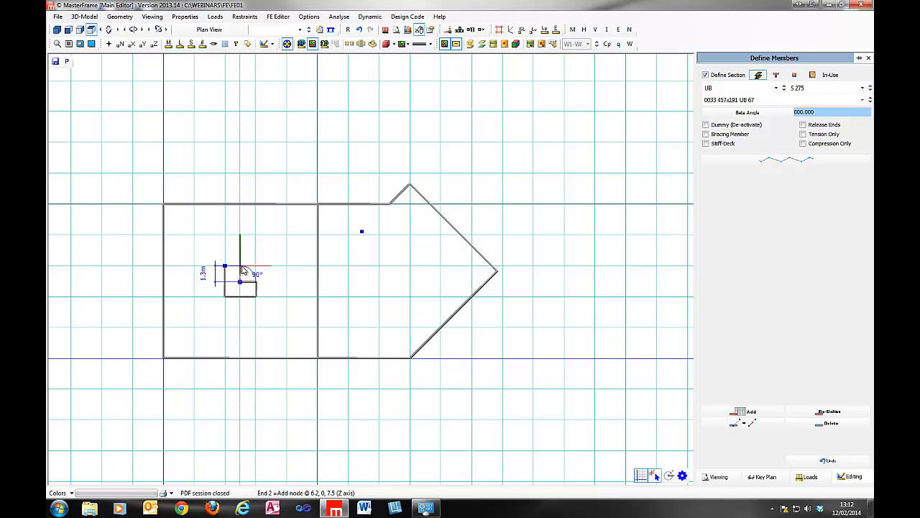
{"action": "left_click", "coordinate": [241, 265]}
{"action": "left_click", "coordinate": [224, 266]}
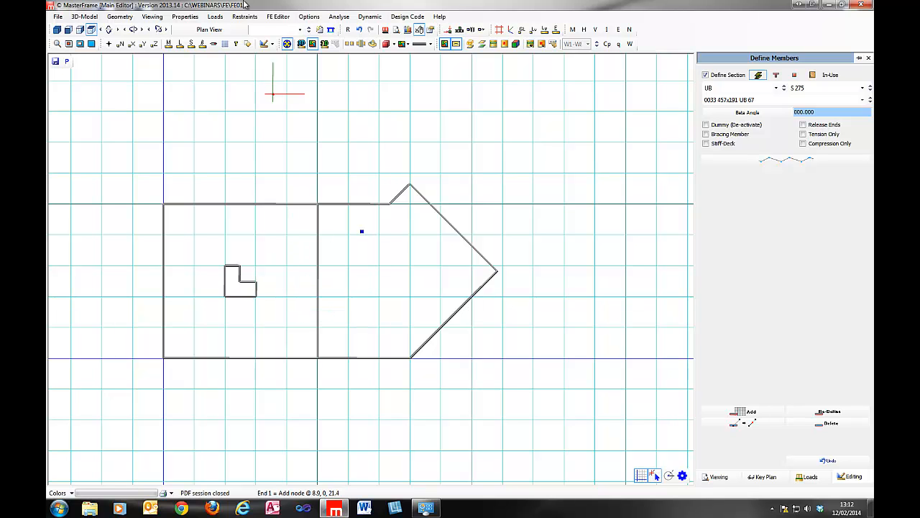
{"action": "left_click", "coordinate": [58, 30]}
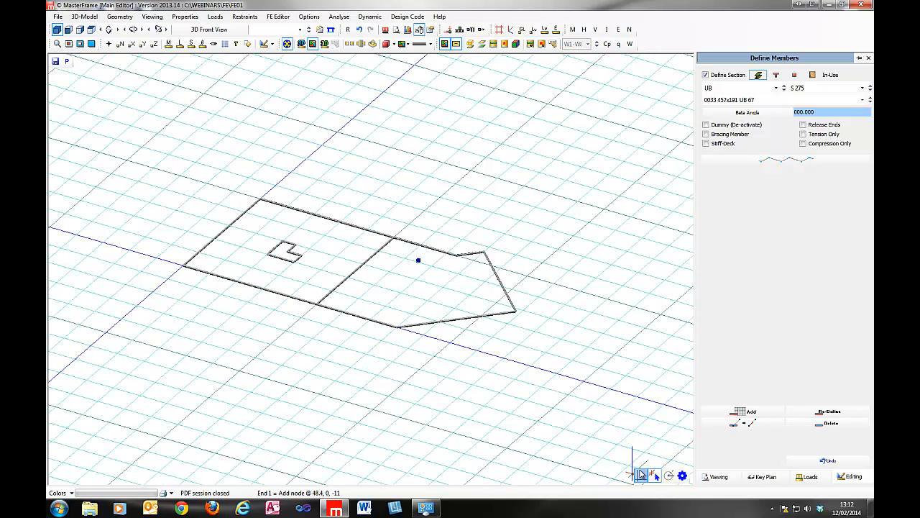
Turn the snap grid off and draw a 3.5 m column vertically down from the slab corner at the origin
{"action": "left_click", "coordinate": [640, 476]}
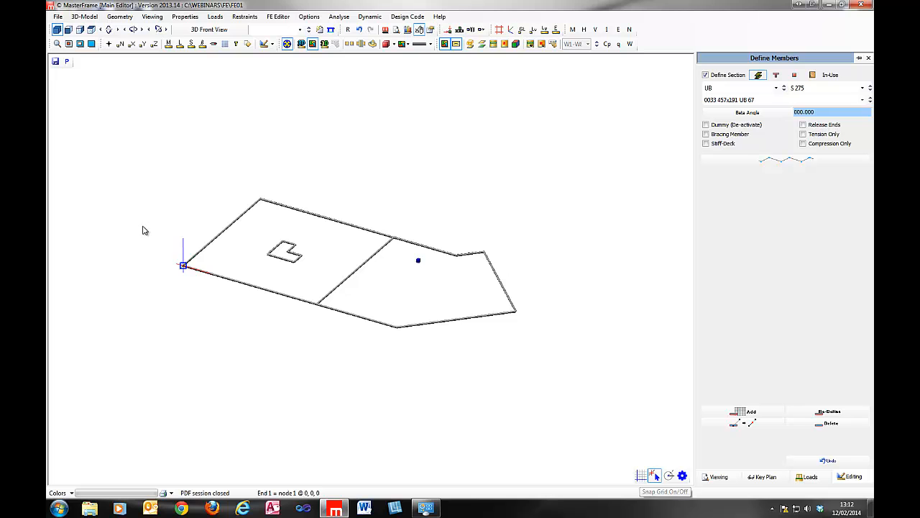
{"action": "left_click", "coordinate": [183, 266]}
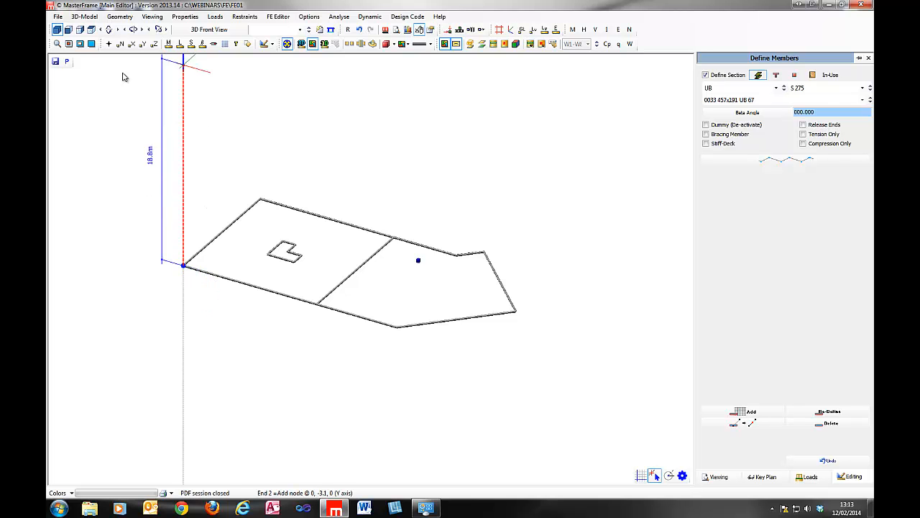
{"action": "left_click", "coordinate": [84, 16]}
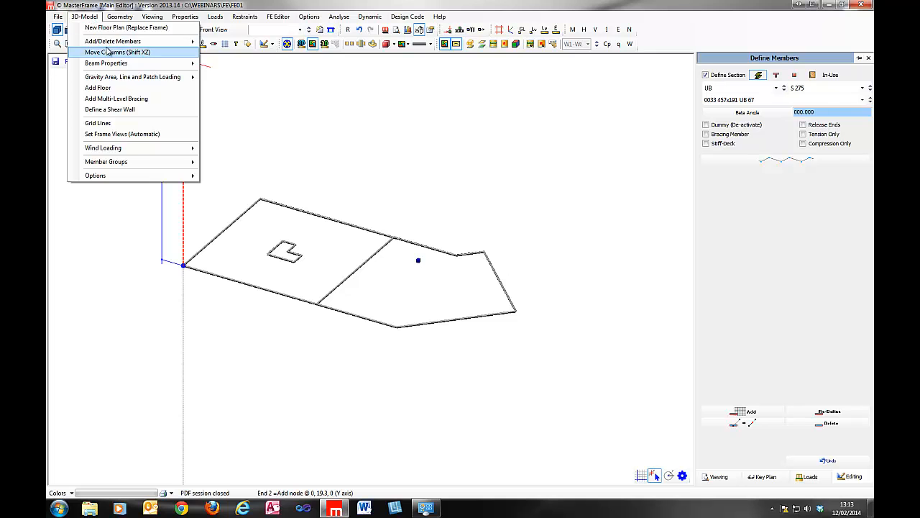
{"action": "mouse_move", "coordinate": [111, 43]}
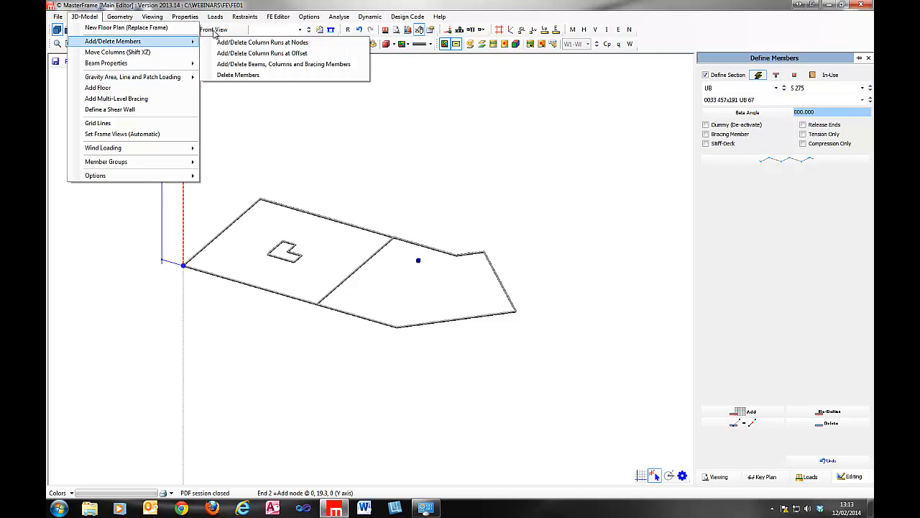
{"action": "left_click", "coordinate": [148, 5]}
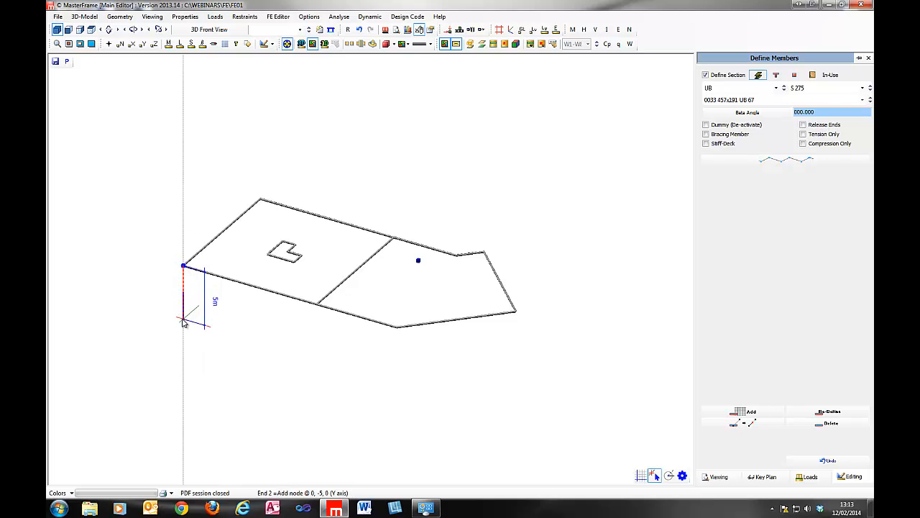
{"action": "type", "text": "3.5"}
{"action": "key", "text": "Return"}
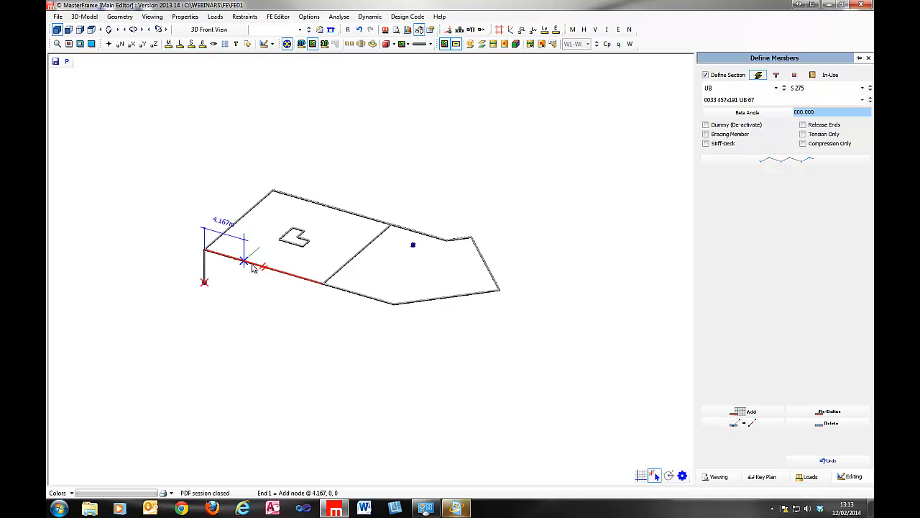
Draw a 3.5 m column down from the 20 m edge, 5 m along from the origin
{"action": "type", "text": "5"}
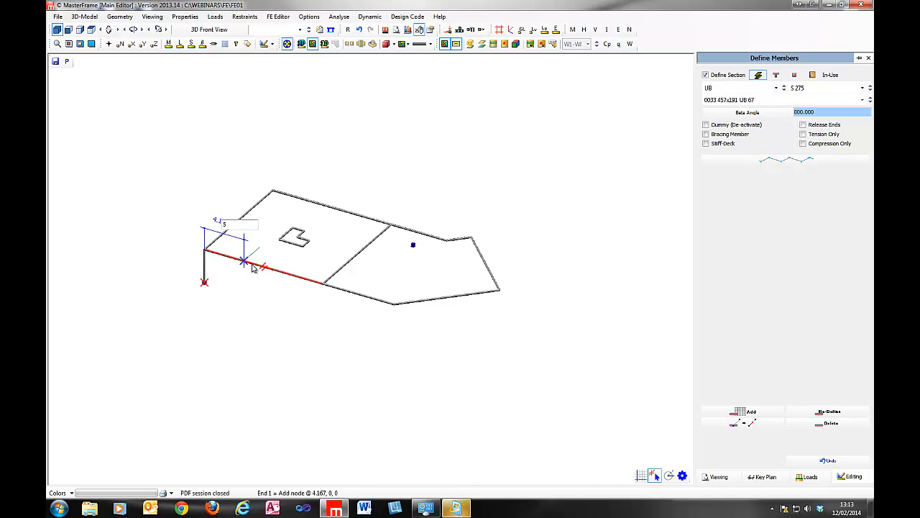
{"action": "key", "text": "Return"}
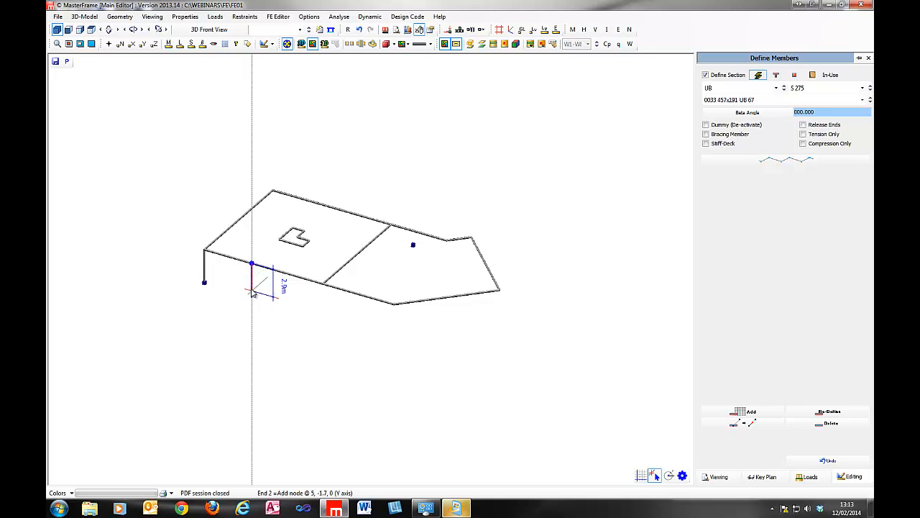
{"action": "type", "text": "3.5"}
{"action": "key", "text": "Return"}
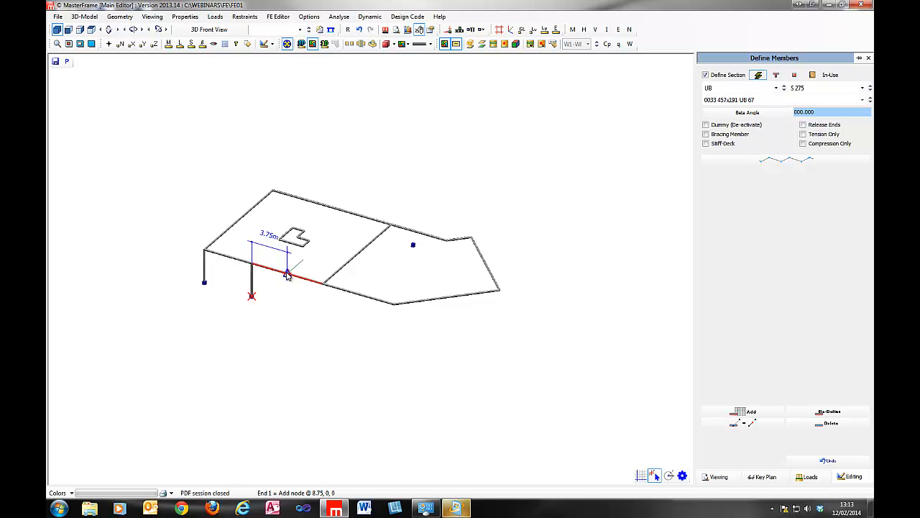
Draw 3.5 m columns down from the edge midpoint at X 8.75 and from the dividing member's end at X 12.5
{"action": "left_click", "coordinate": [287, 275]}
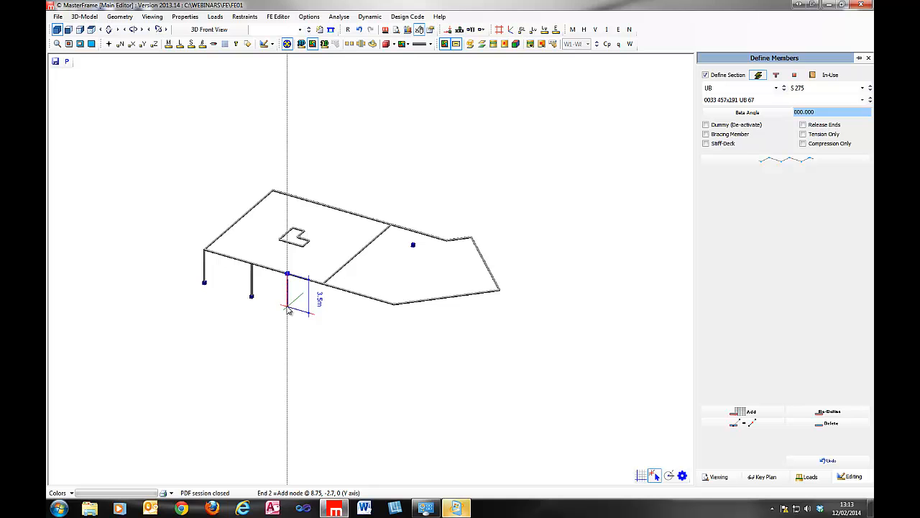
{"action": "type", "text": "3.5"}
{"action": "key", "text": "Return"}
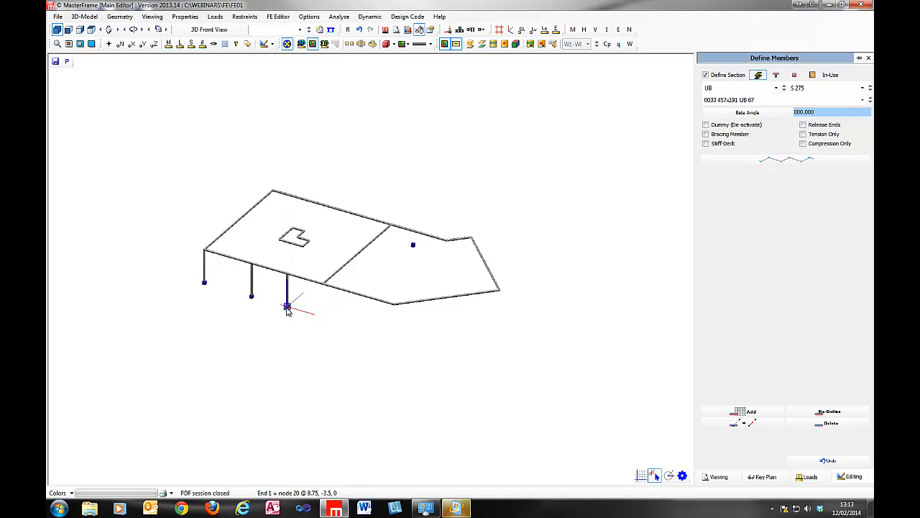
{"action": "left_click", "coordinate": [326, 285]}
{"action": "type", "text": "3"}
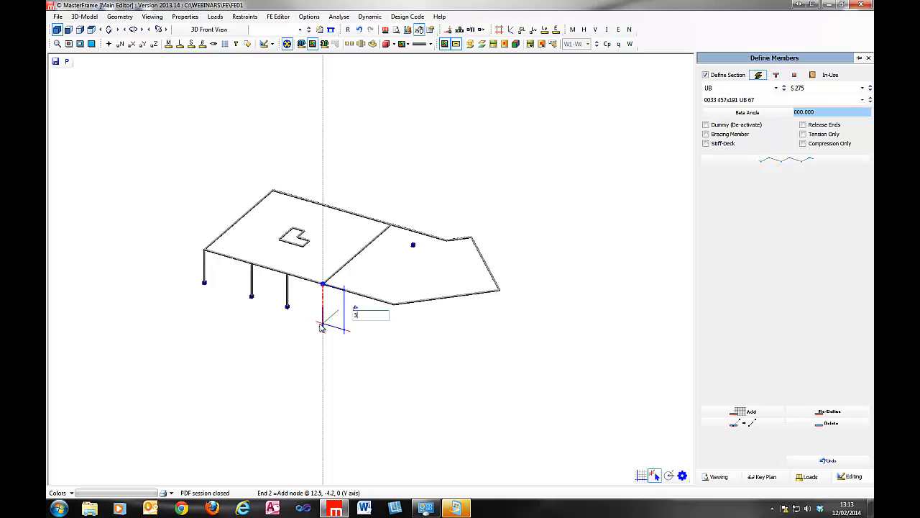
{"action": "type", "text": ".5"}
{"action": "key", "text": "Return"}
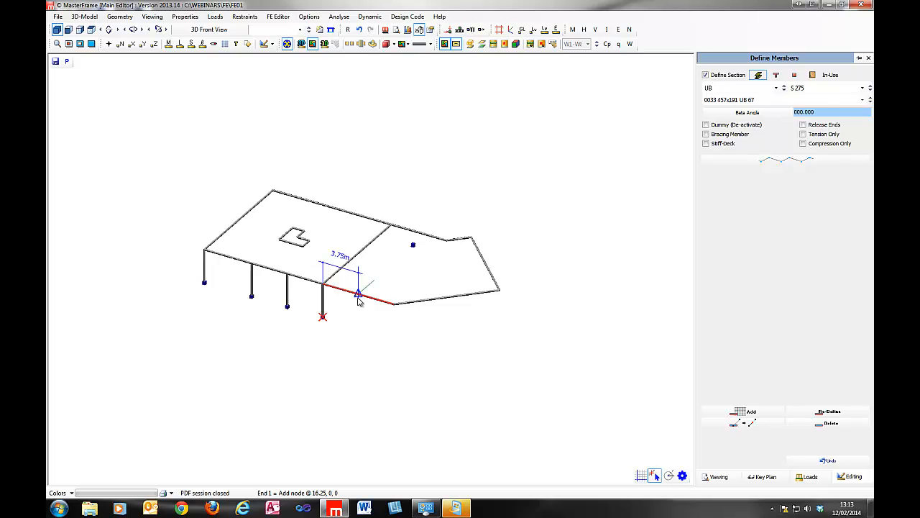
Draw 3.5 m columns at X 16.25 and at the X 20 corner, aligning their bases with the existing column bases
{"action": "left_click", "coordinate": [360, 300]}
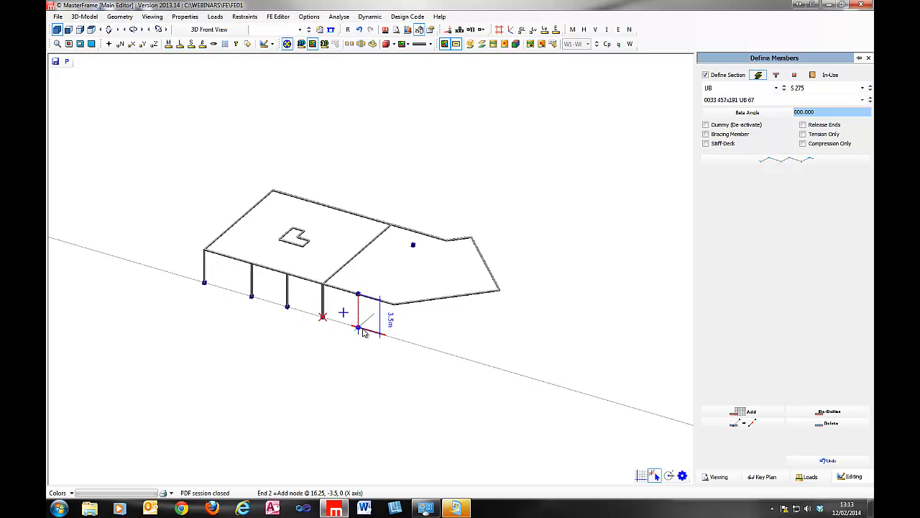
{"action": "left_click", "coordinate": [359, 329]}
{"action": "left_click", "coordinate": [391, 309]}
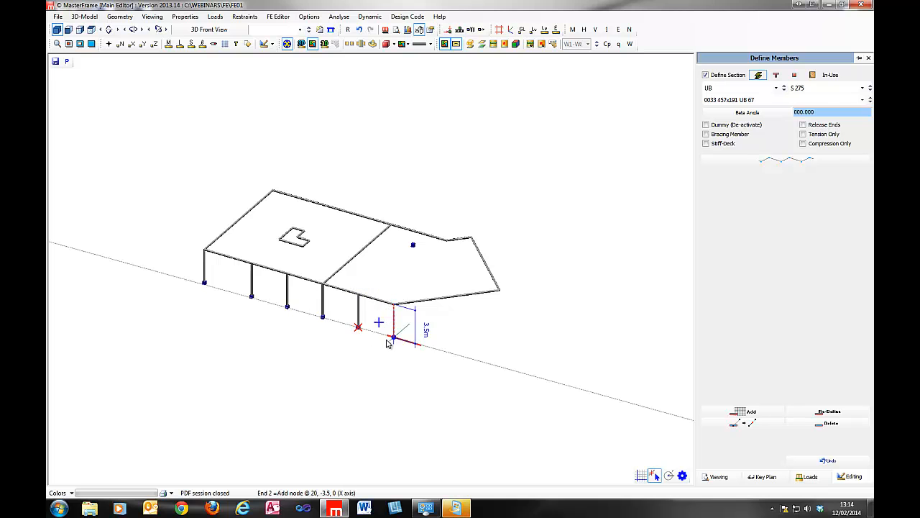
{"action": "left_click", "coordinate": [393, 337]}
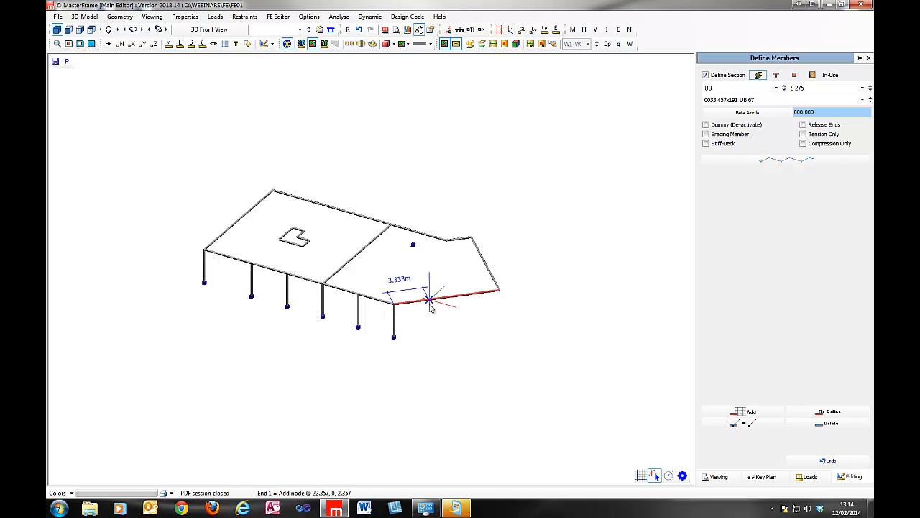
Draw 3.5 m columns down from the midpoint of the diagonal leaving the X 20 corner and from that diagonal's outer end
{"action": "left_click", "coordinate": [447, 300]}
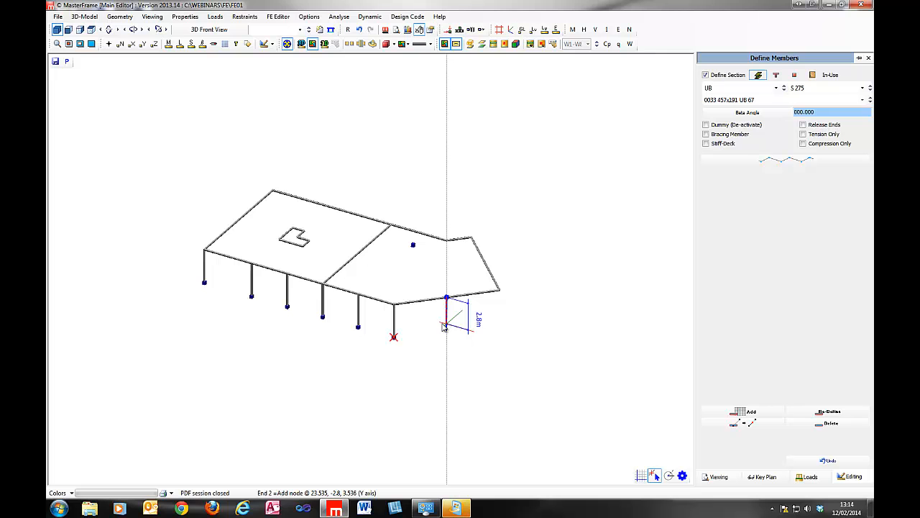
{"action": "type", "text": "3.5"}
{"action": "key", "text": "Return"}
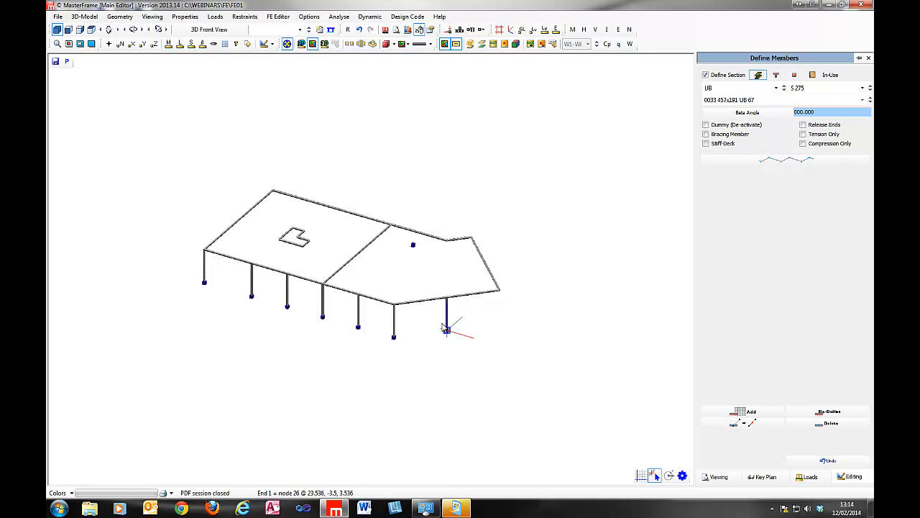
{"action": "left_click", "coordinate": [496, 294]}
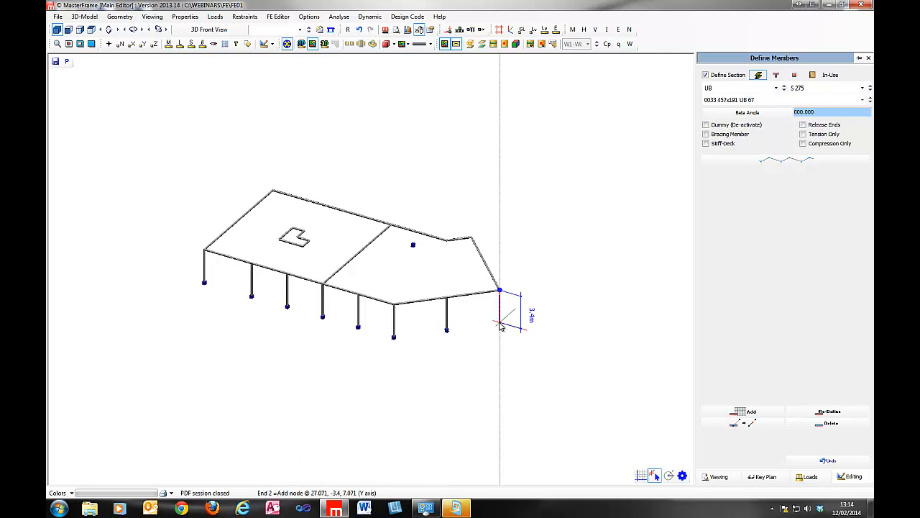
{"action": "type", "text": "3.5"}
{"action": "key", "text": "Return"}
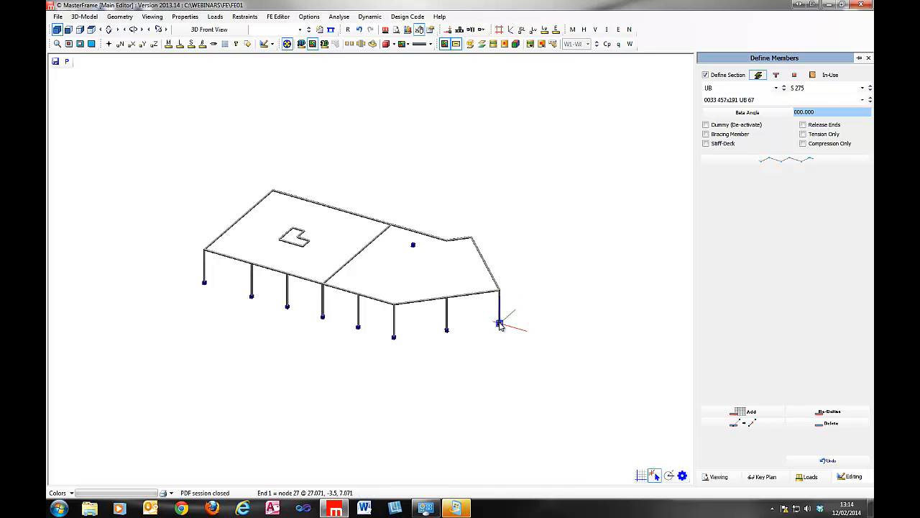
Draw 3.5 m columns at the midpoint of the second long diagonal and where the short diagonal meets the Z 12.5 edge
{"action": "left_click", "coordinate": [485, 263]}
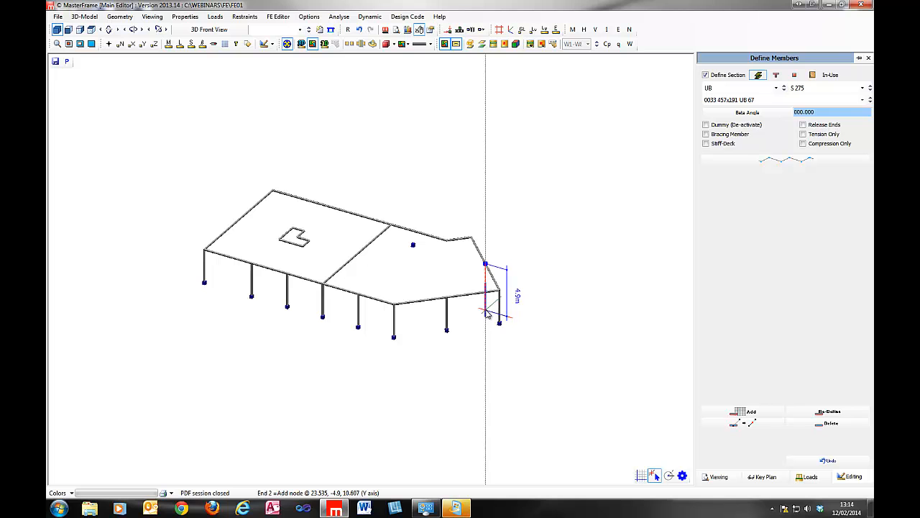
{"action": "key", "text": "Return"}
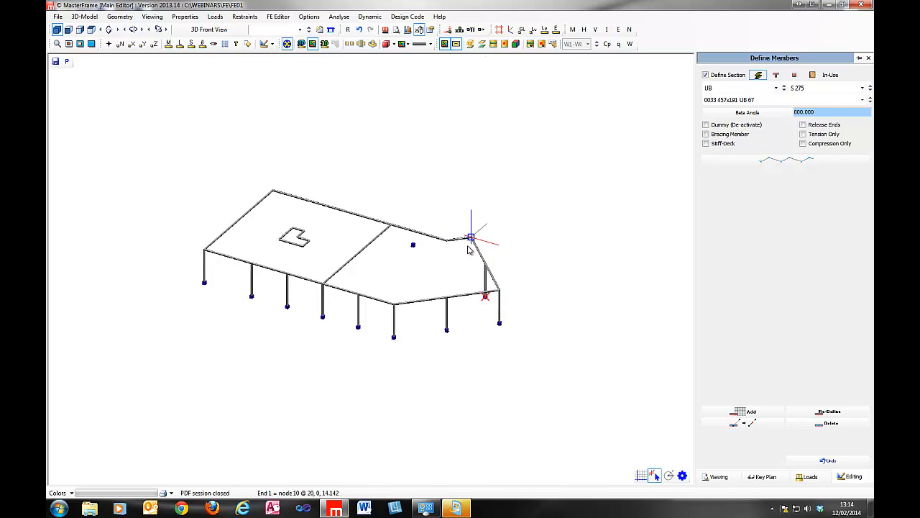
{"action": "middle_click_drag", "start_coordinate": [480, 277], "coordinate": [520, 194]}
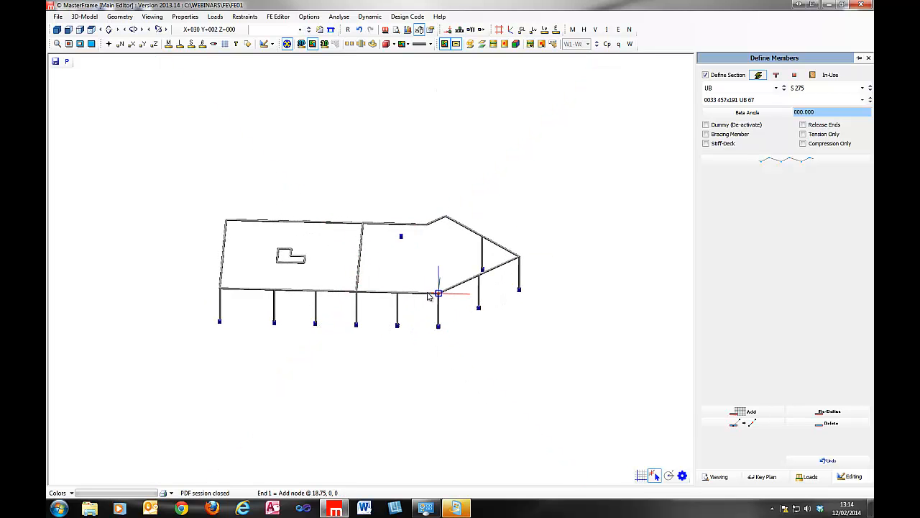
{"action": "middle_click_drag", "start_coordinate": [482, 223], "coordinate": [427, 290]}
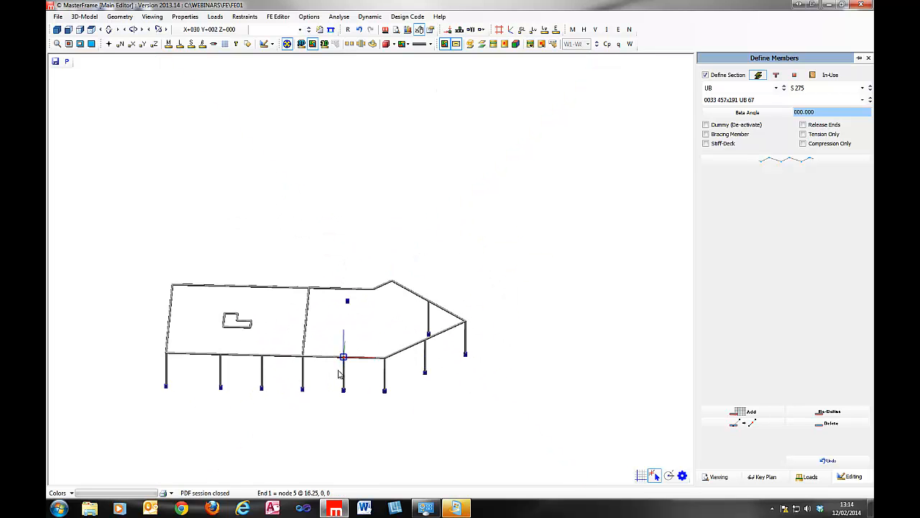
{"action": "left_click", "coordinate": [380, 303]}
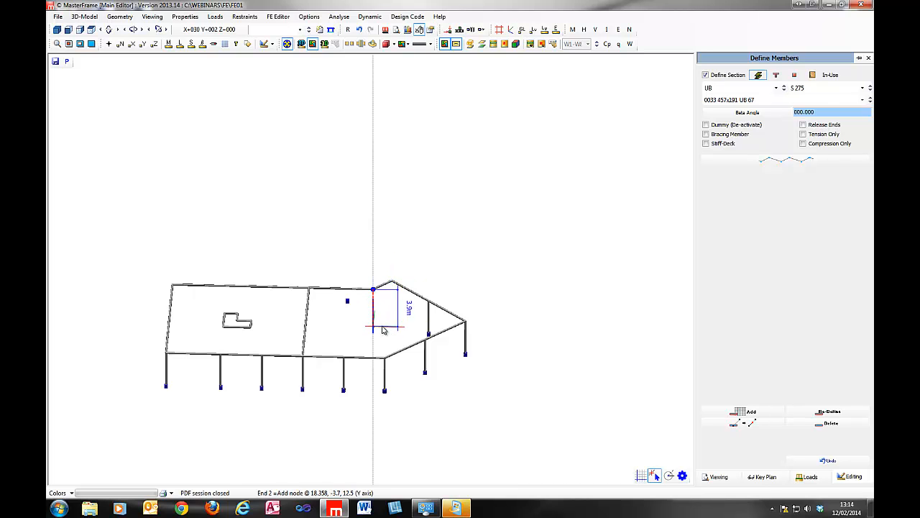
{"action": "type", "text": "3.5"}
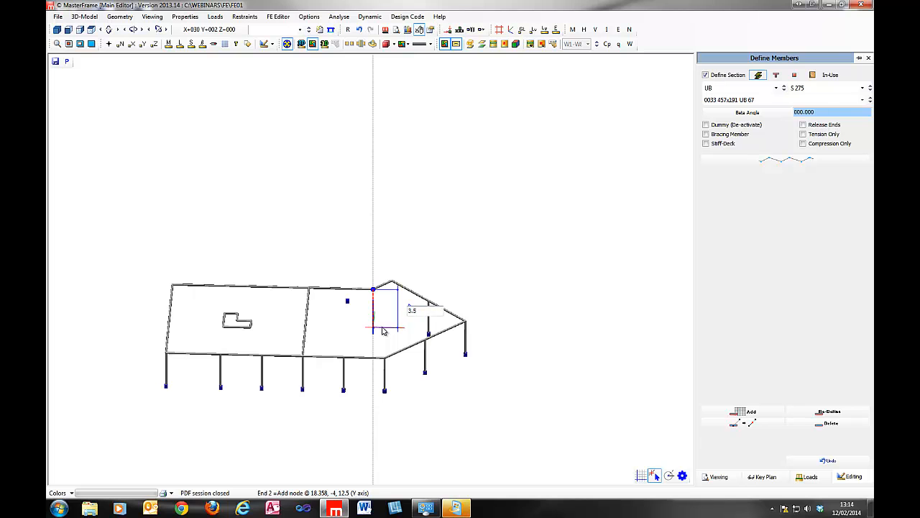
{"action": "key", "text": "Return"}
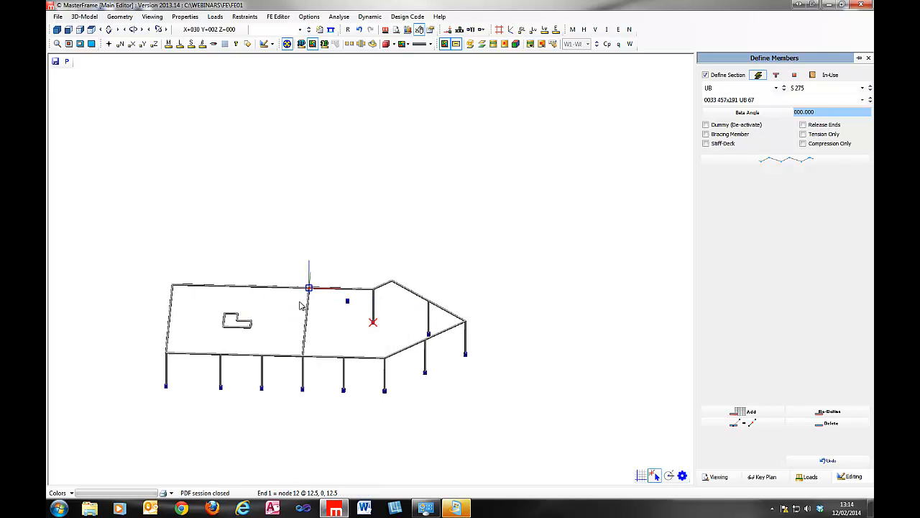
Draw a 3.5 m column down from the dividing member's far end at X 12.5, Z 12.5
{"action": "left_click", "coordinate": [305, 298]}
{"action": "middle_click_drag", "start_coordinate": [290, 303], "coordinate": [179, 309]}
{"action": "type", "text": "3.5"}
{"action": "key", "text": "Return"}
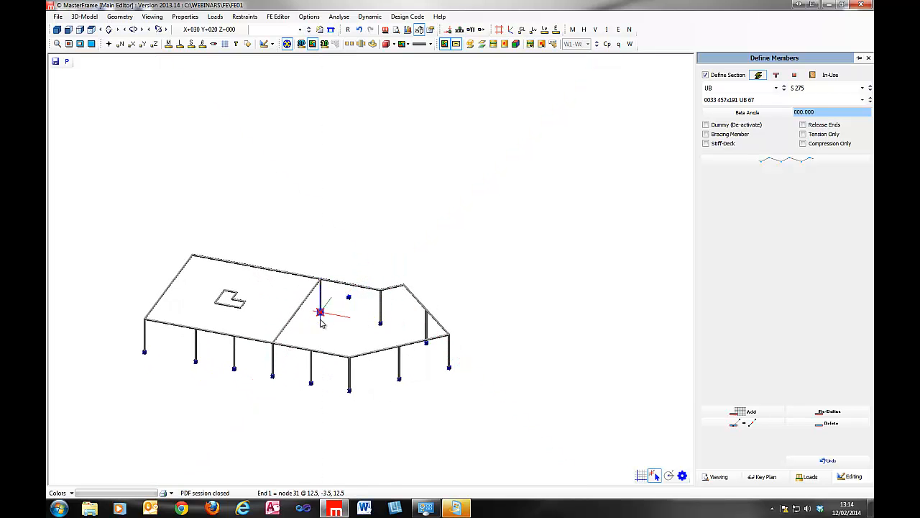
Draw a 3.5 m internal column at X 20, Z 7.072, located by perpendiculars from the midpoint columns on the two long diagonals
{"action": "middle_click_drag", "start_coordinate": [378, 328], "coordinate": [397, 348]}
{"action": "middle_click_drag", "start_coordinate": [353, 341], "coordinate": [337, 348]}
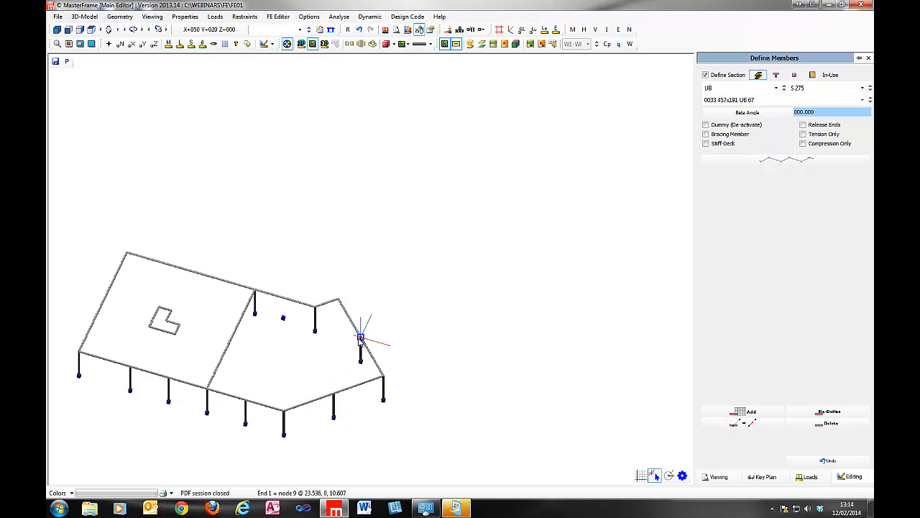
{"action": "left_click", "coordinate": [360, 338]}
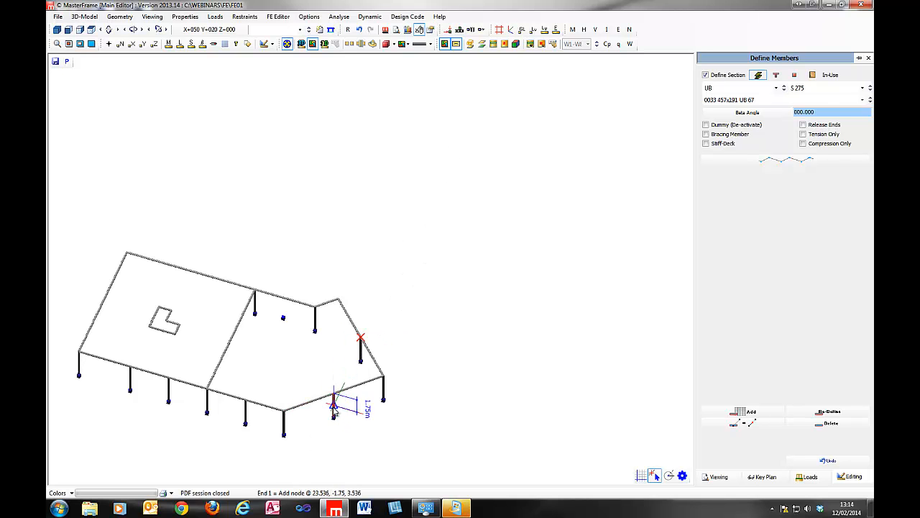
{"action": "left_click", "coordinate": [333, 393]}
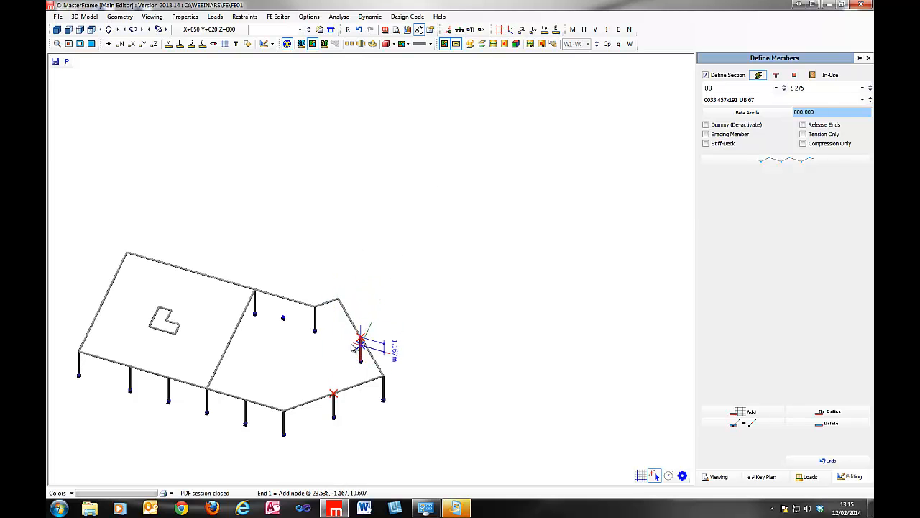
{"action": "left_click", "coordinate": [334, 394]}
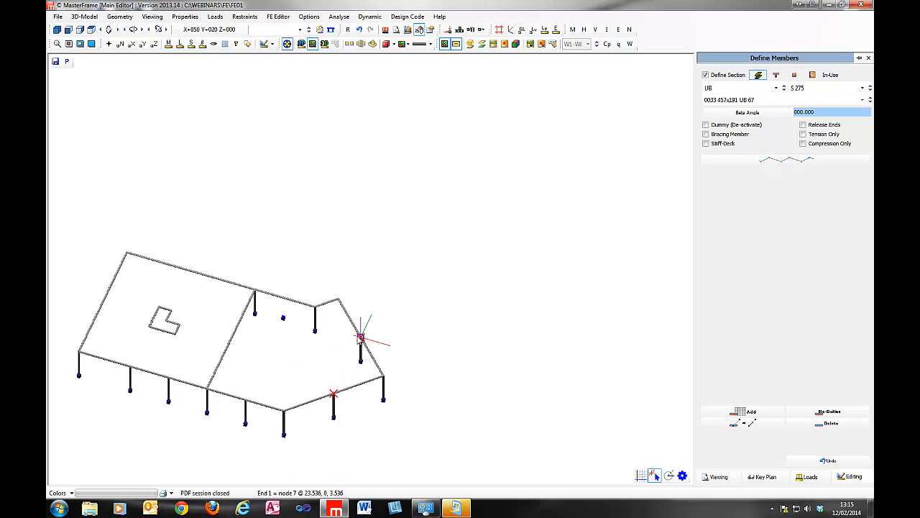
{"action": "left_click", "coordinate": [317, 352]}
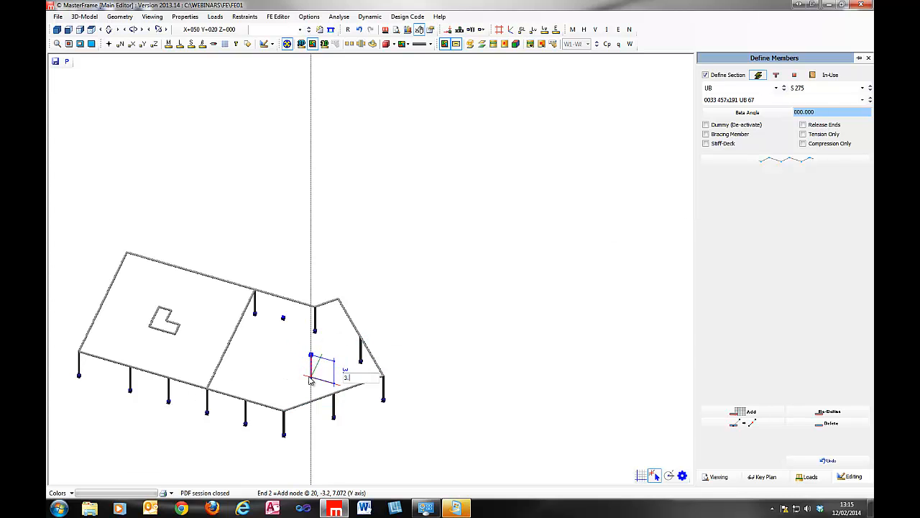
{"action": "key", "text": "Return"}
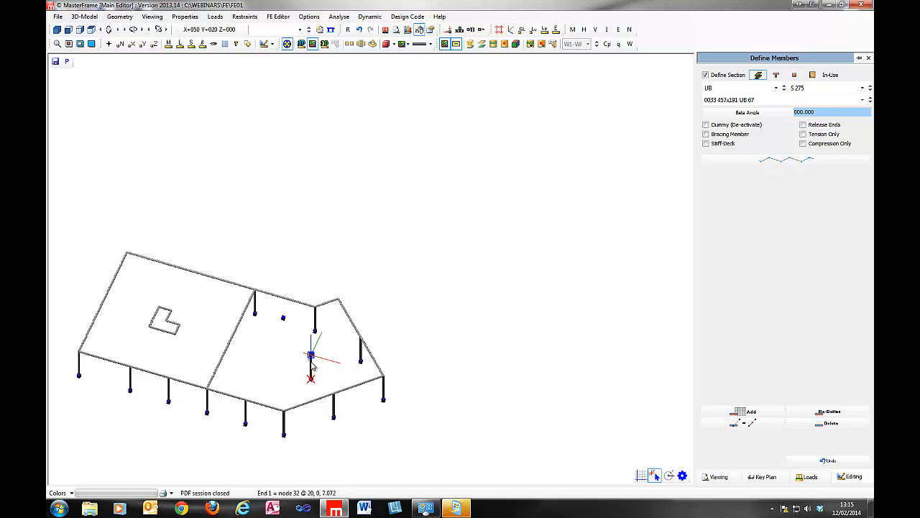
{"action": "middle_click_drag", "start_coordinate": [457, 281], "coordinate": [633, 277]}
{"action": "middle_click_drag", "start_coordinate": [323, 278], "coordinate": [341, 232]}
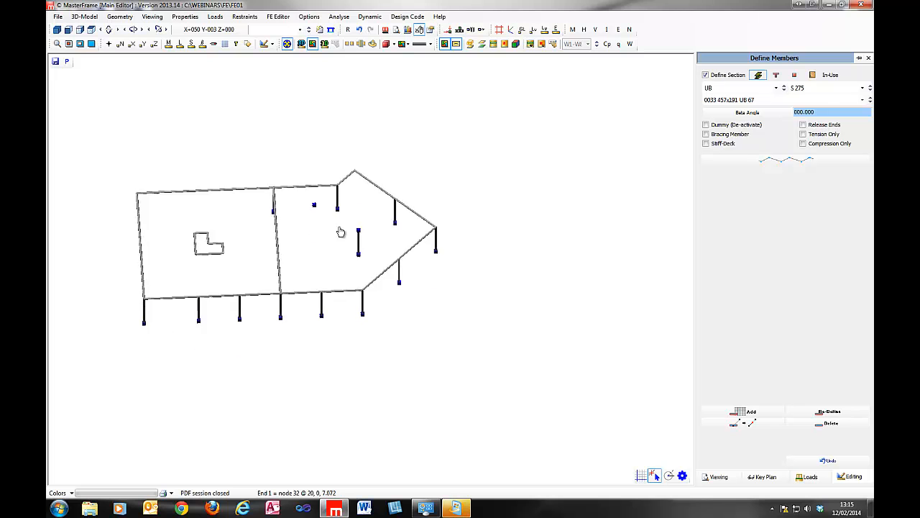
Draw a 3.5 m internal column at X 16.25, Z 7.072, aligned with the X 20 internal column and the Z 0 edge column
{"action": "scroll", "coordinate": [345, 203], "scroll_direction": "up", "scroll_amount": 3}
{"action": "middle_click_drag", "start_coordinate": [346, 190], "coordinate": [356, 252]}
{"action": "scroll", "coordinate": [353, 259], "scroll_direction": "up", "scroll_amount": 1}
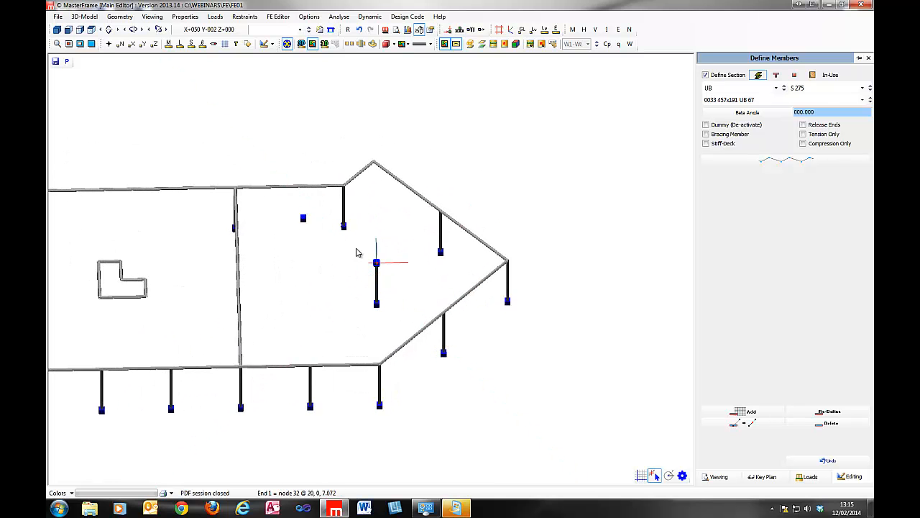
{"action": "left_click", "coordinate": [376, 262]}
{"action": "left_click", "coordinate": [311, 367]}
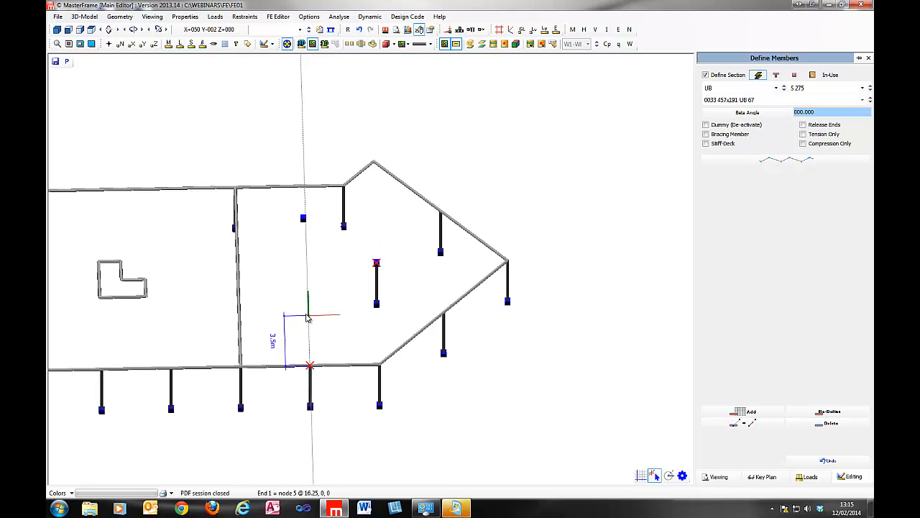
{"action": "left_click", "coordinate": [310, 265]}
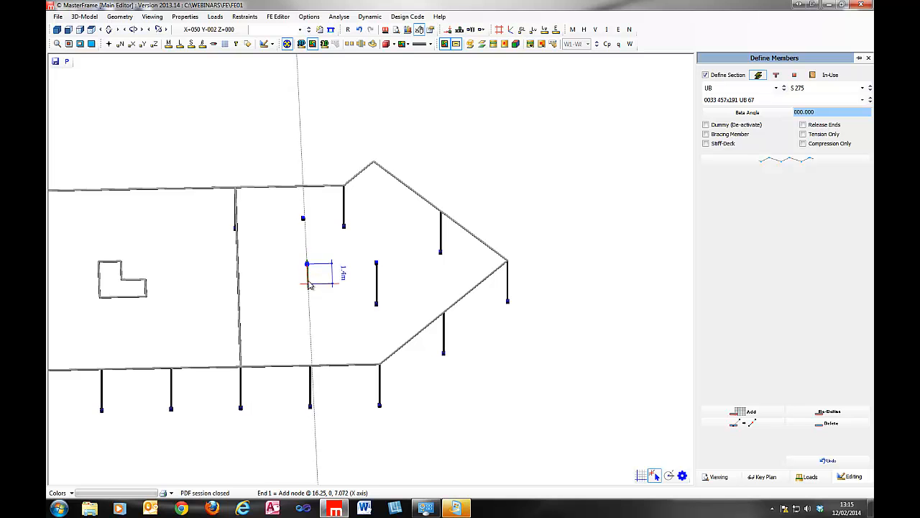
{"action": "mouse_move", "coordinate": [308, 299]}
{"action": "middle_mouse_down"}
{"action": "mouse_move", "coordinate": [252, 276]}
{"action": "mouse_move", "coordinate": [307, 304]}
{"action": "middle_mouse_up"}
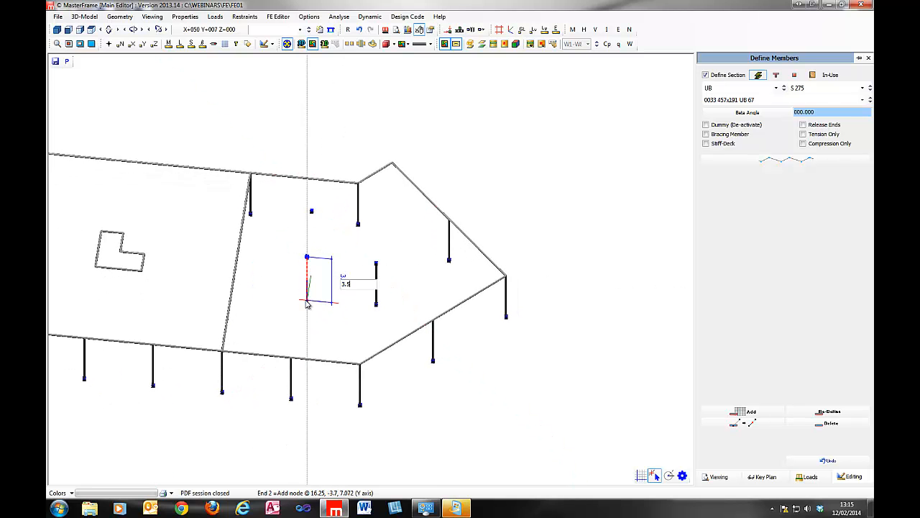
{"action": "key", "text": "Return"}
Draw 3.5 m columns down from the midpoint of the X 0 edge and from the corner at X 0, Z 12.5
{"action": "middle_click_drag", "start_coordinate": [249, 216], "coordinate": [273, 324]}
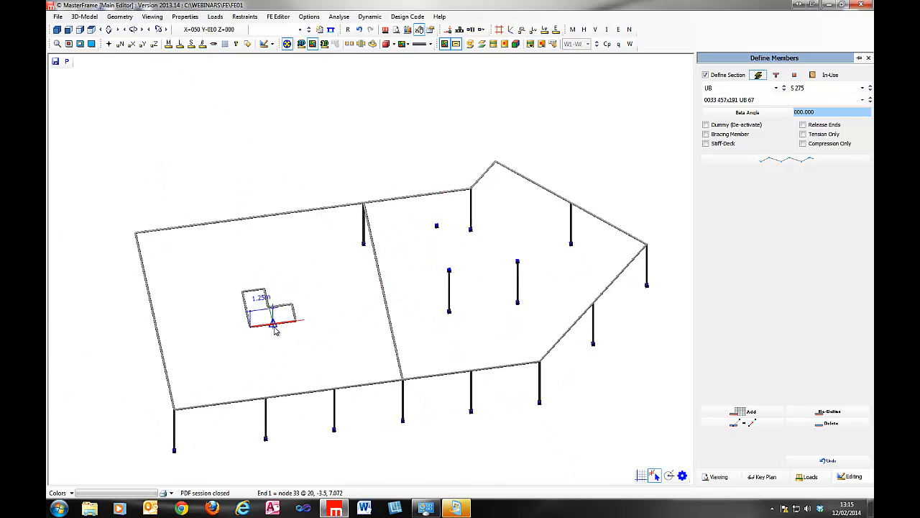
{"action": "left_click", "coordinate": [137, 324]}
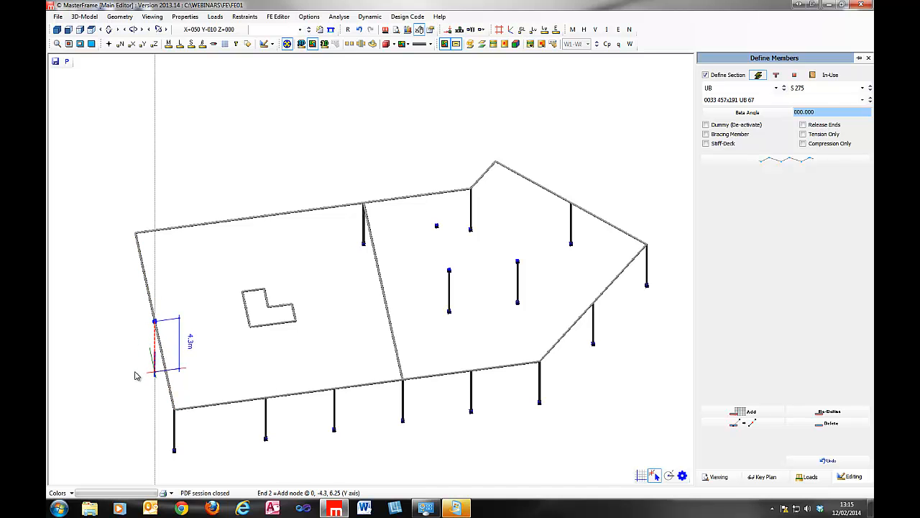
{"action": "key", "text": "Return"}
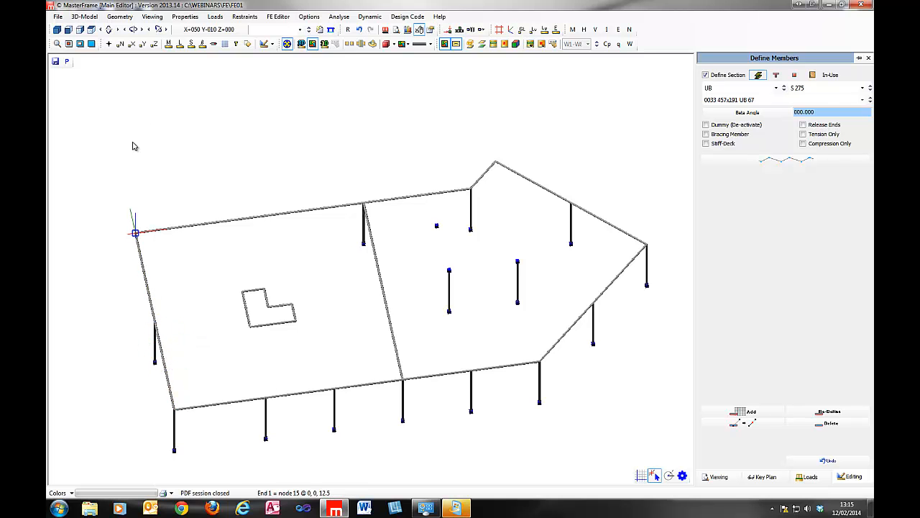
{"action": "left_click", "coordinate": [136, 235]}
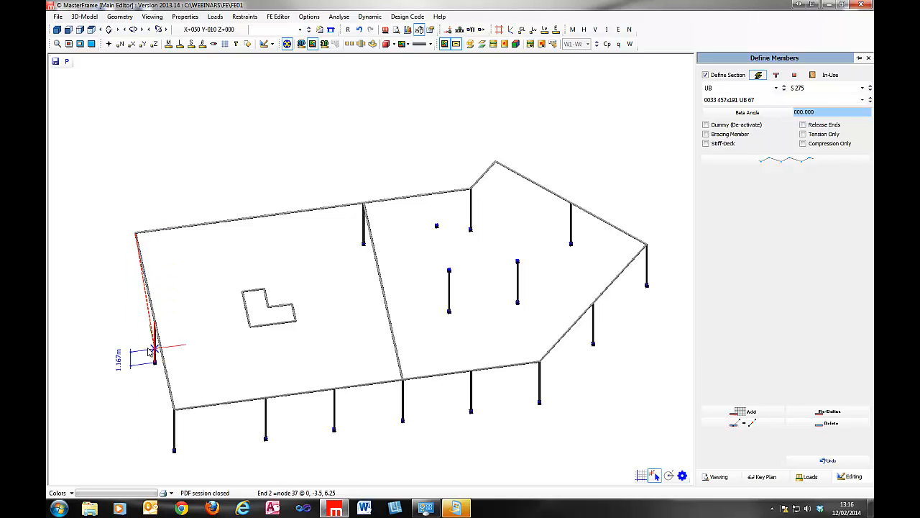
{"action": "middle_click_drag", "start_coordinate": [185, 337], "coordinate": [347, 167]}
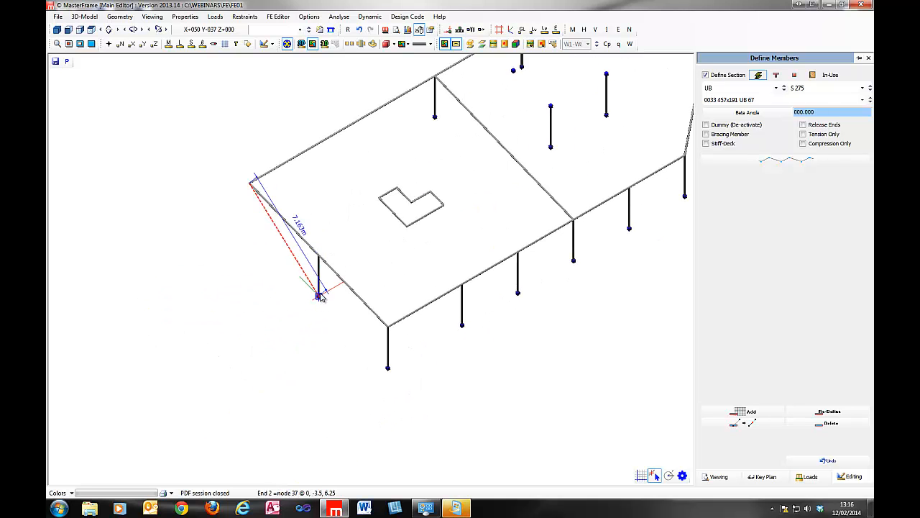
{"action": "right_click", "coordinate": [235, 226]}
{"action": "middle_click_drag", "start_coordinate": [400, 143], "coordinate": [288, 219]}
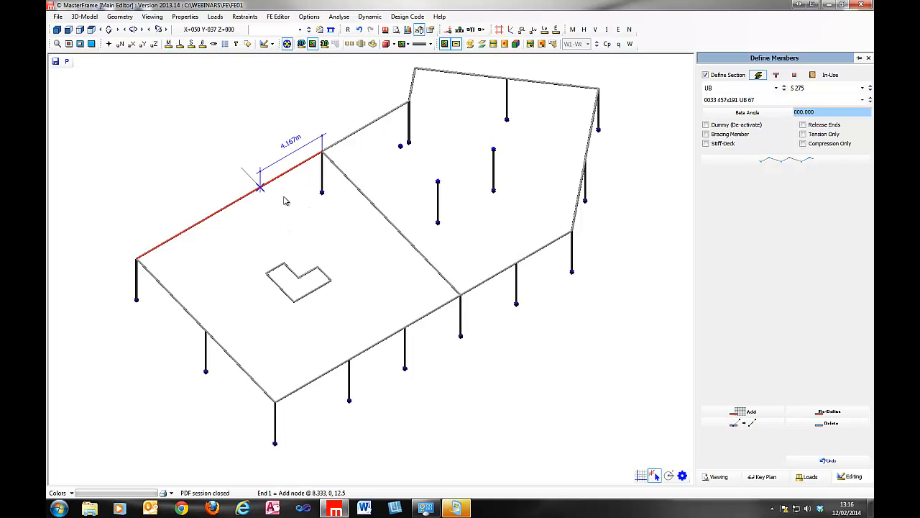
{"action": "middle_click_drag", "start_coordinate": [353, 260], "coordinate": [253, 277]}
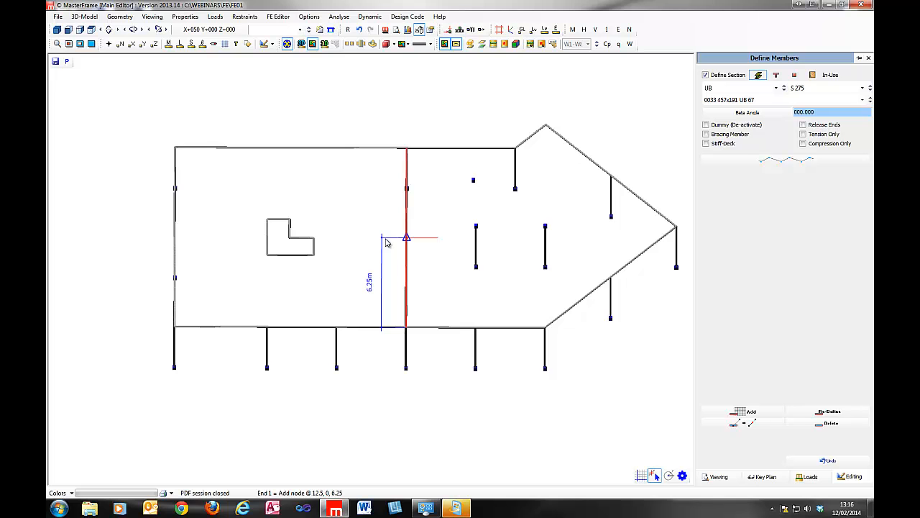
{"action": "left_click", "coordinate": [290, 148]}
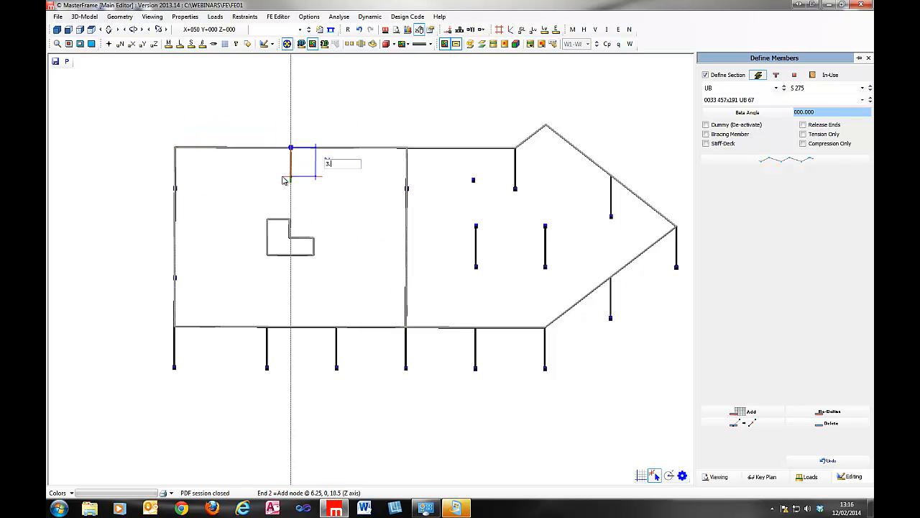
{"action": "key", "text": "Return"}
{"action": "middle_click_drag", "start_coordinate": [539, 295], "coordinate": [580, 298]}
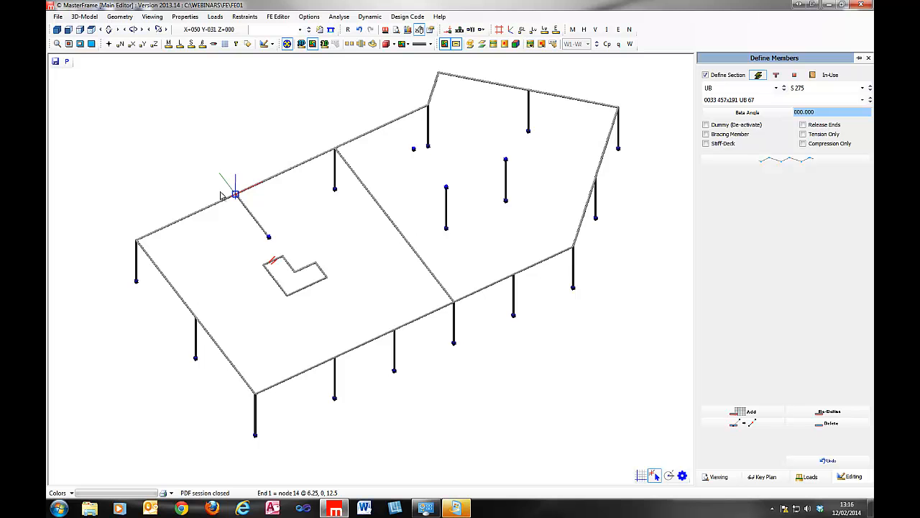
{"action": "left_click", "coordinate": [359, 30]}
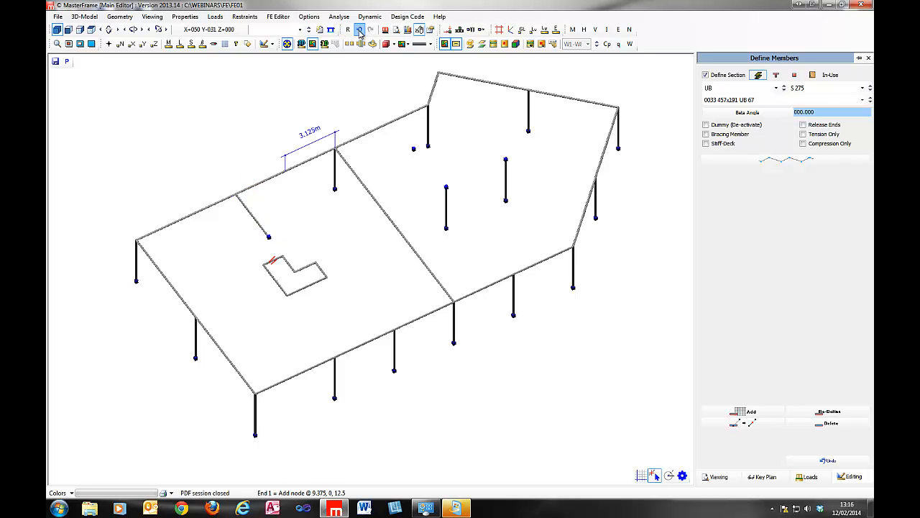
Draw a 3.5 m column down from the Z 12.5 edge at X 6.25
{"action": "middle_click_drag", "start_coordinate": [174, 187], "coordinate": [749, 314]}
{"action": "left_click", "coordinate": [233, 196]}
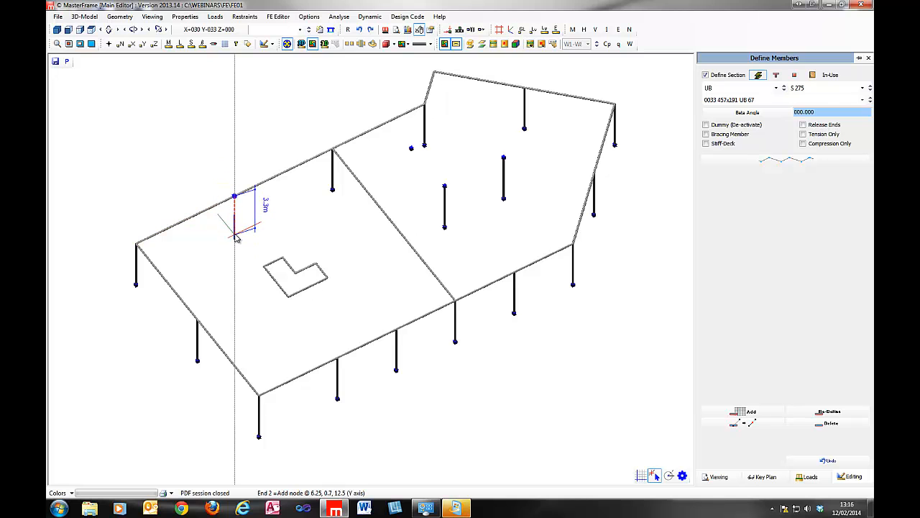
{"action": "type", "text": "3.5"}
{"action": "key", "text": "Return"}
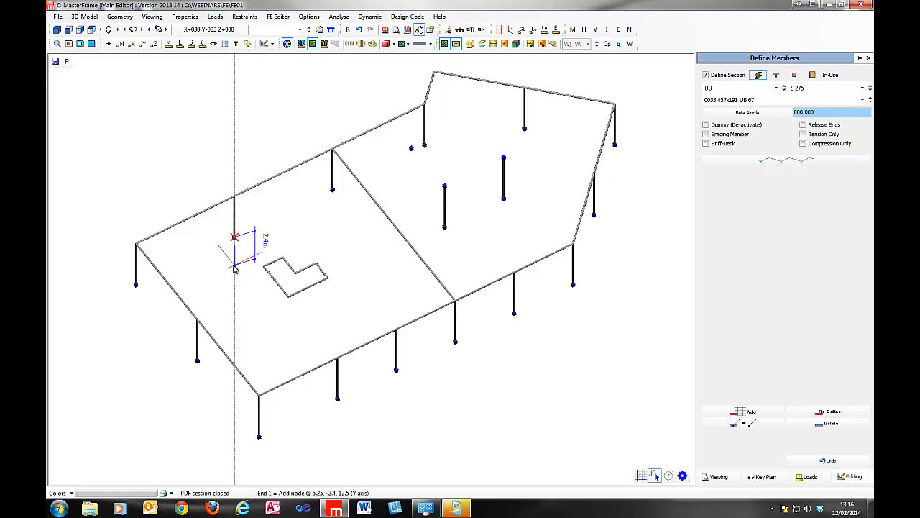
Draw a 3.5 m vertical member down from the core corner at X 5, Z 7.5 and a base member from its foot to X 5, Z 5
{"action": "left_click", "coordinate": [264, 267]}
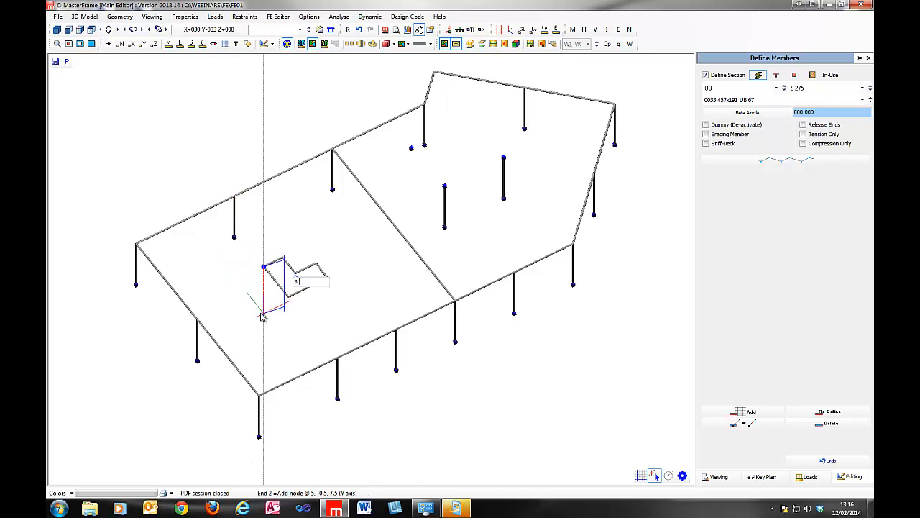
{"action": "key", "text": "Return"}
{"action": "left_click", "coordinate": [263, 311]}
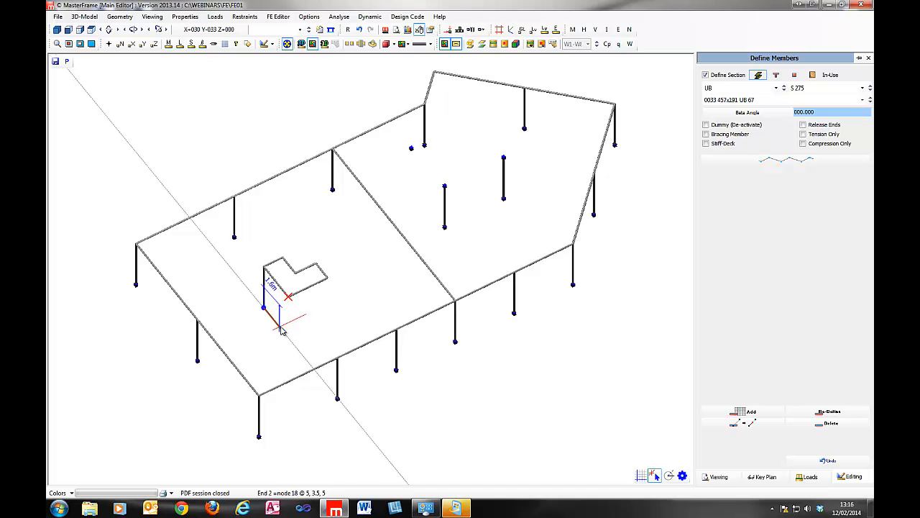
{"action": "left_click", "coordinate": [287, 337]}
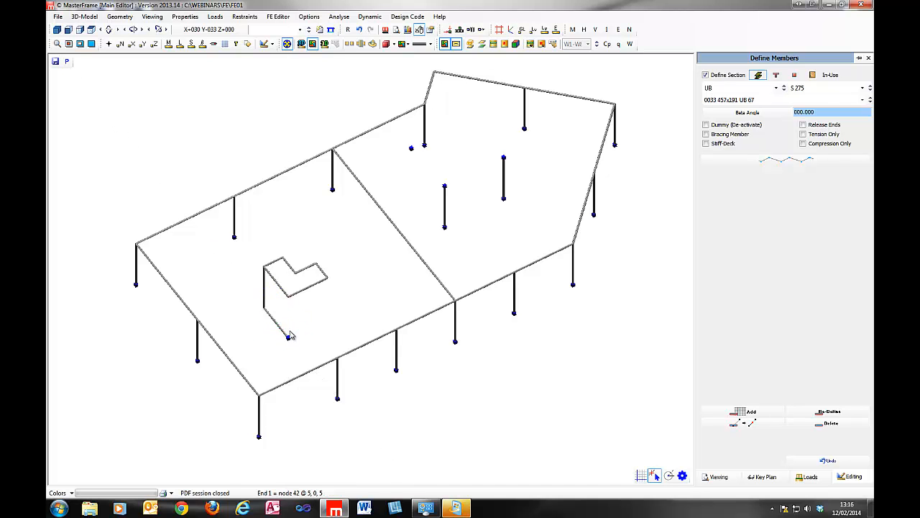
Frame the core wall along Z 5 with 3.5 m vertical members at X 5 and X 7.5 and a base member between their feet
{"action": "left_click", "coordinate": [291, 312]}
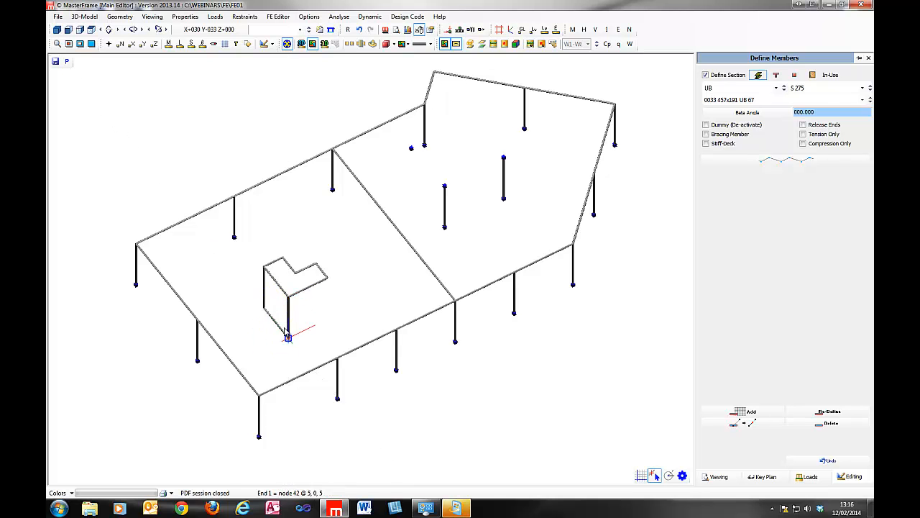
{"action": "left_click", "coordinate": [328, 284]}
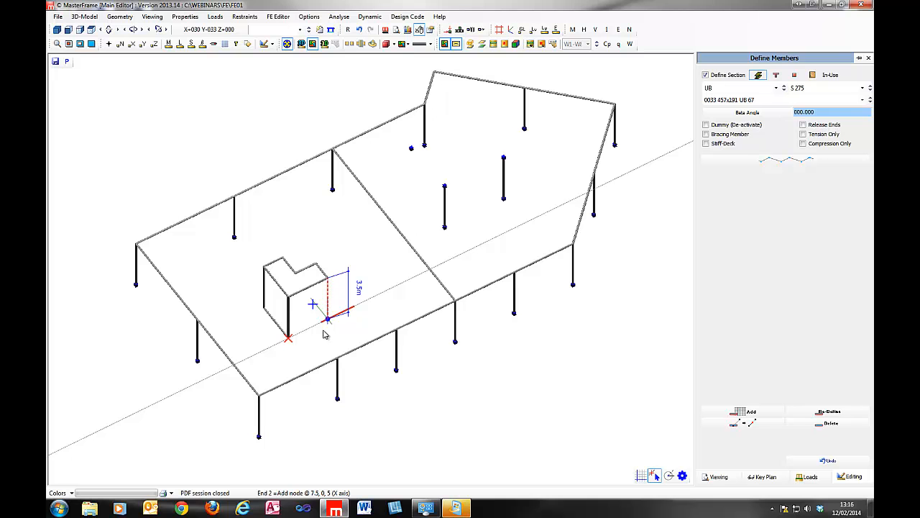
{"action": "left_click", "coordinate": [326, 332]}
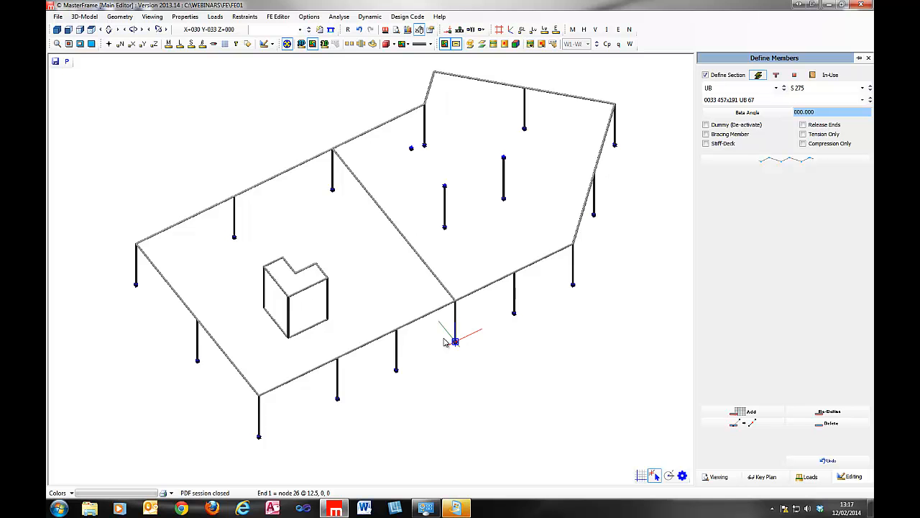
Review the snap grid, object snap and tracking settings, then close them without changes
{"action": "middle_click_drag", "start_coordinate": [448, 342], "coordinate": [64, 280]}
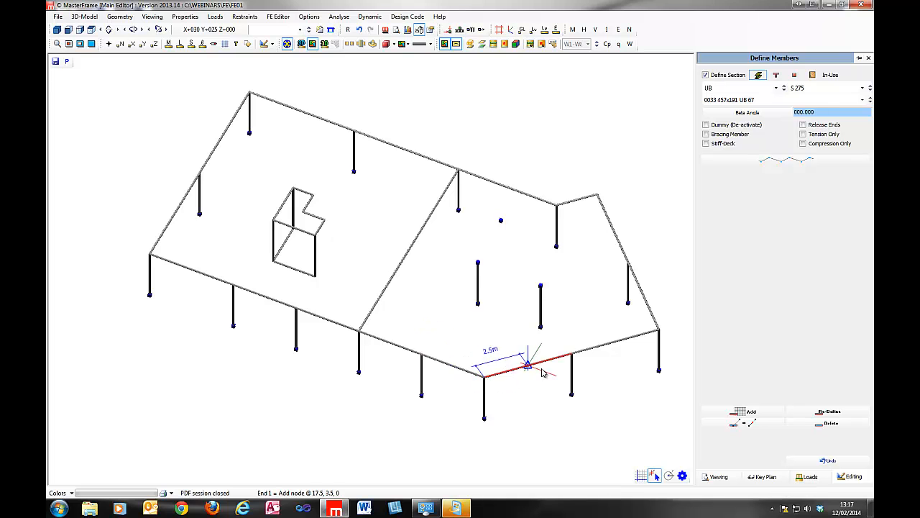
{"action": "middle_click_drag", "start_coordinate": [481, 287], "coordinate": [402, 279]}
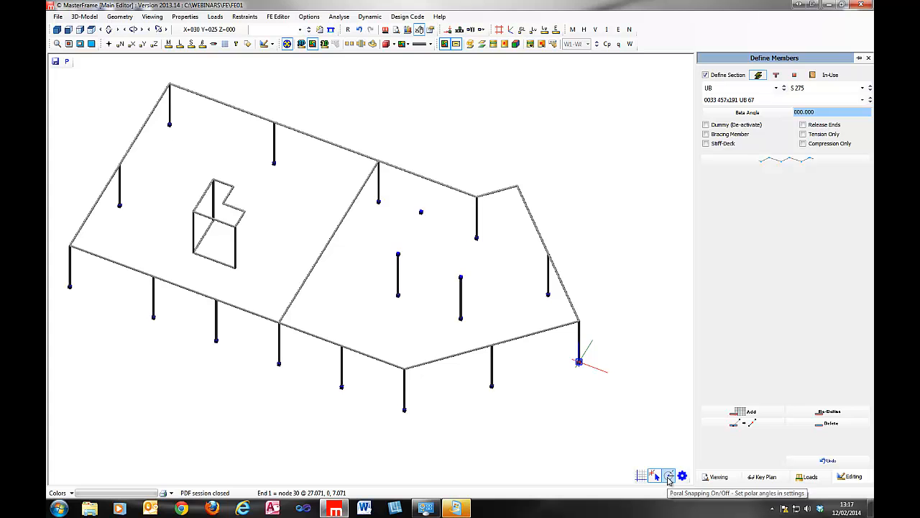
{"action": "left_click", "coordinate": [682, 476]}
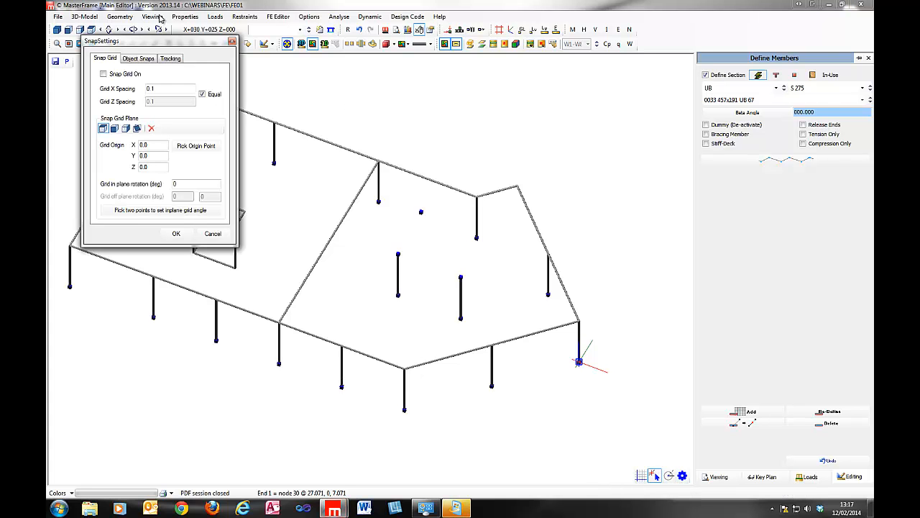
{"action": "left_click_drag", "start_coordinate": [154, 39], "coordinate": [270, 93]}
{"action": "left_click", "coordinate": [263, 113]}
{"action": "left_click", "coordinate": [281, 113]}
{"action": "left_click", "coordinate": [218, 113]}
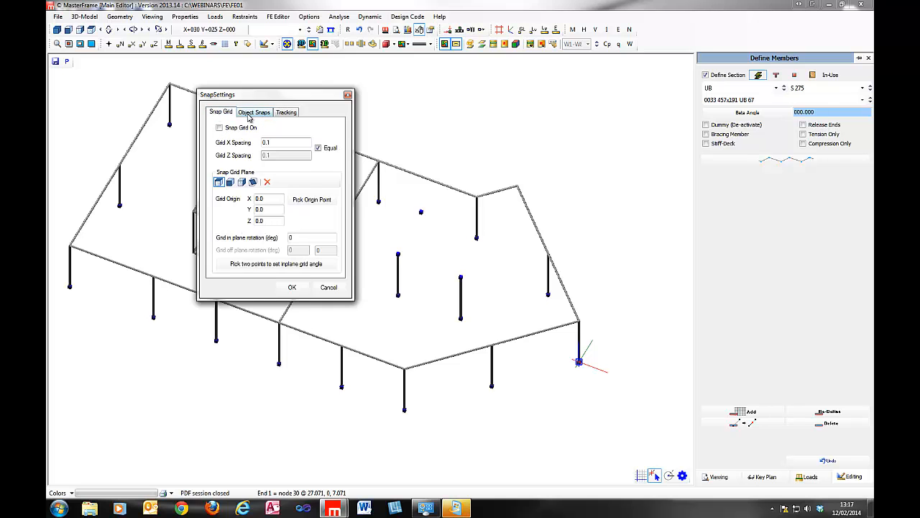
{"action": "left_click", "coordinate": [348, 95]}
Open the FE Surfaces editor, start graphical member selection for FE Surface 001 and show the frame in front view
{"action": "middle_click_drag", "start_coordinate": [292, 206], "coordinate": [389, 241]}
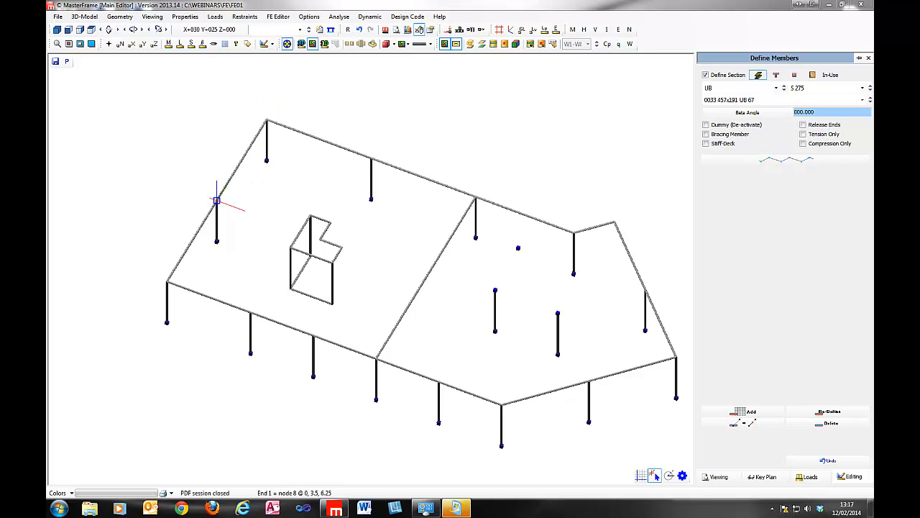
{"action": "left_click", "coordinate": [273, 18]}
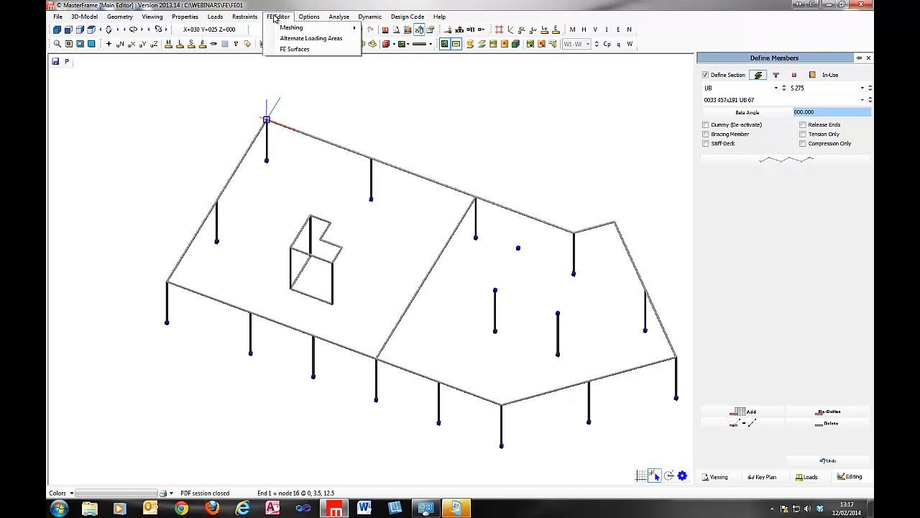
{"action": "left_click", "coordinate": [289, 50]}
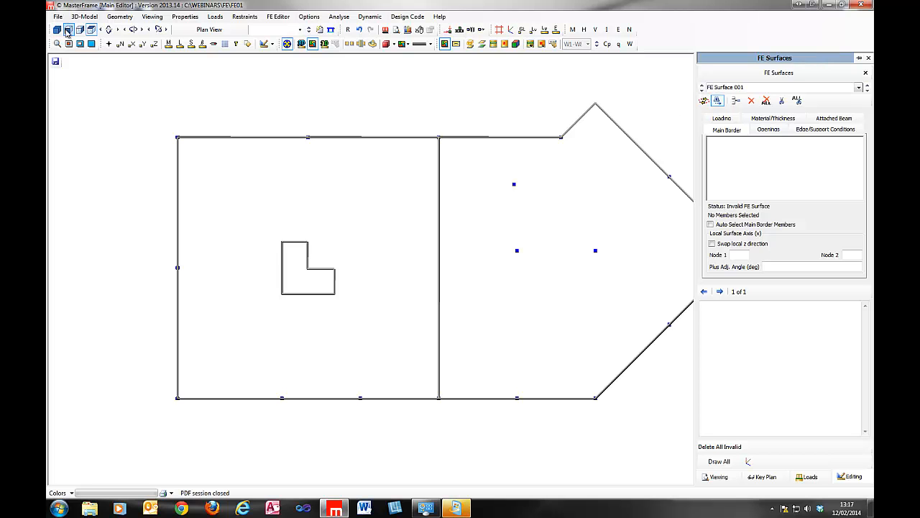
{"action": "left_click", "coordinate": [704, 100]}
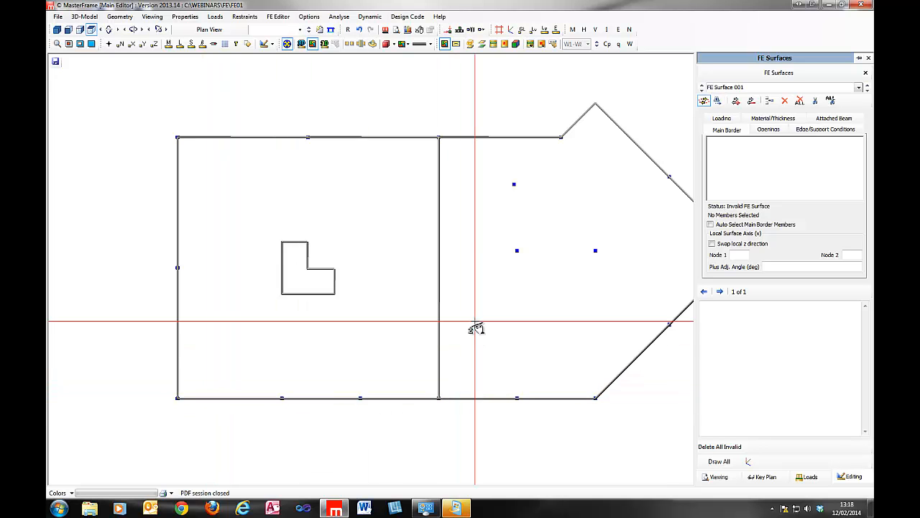
{"action": "left_click", "coordinate": [69, 29]}
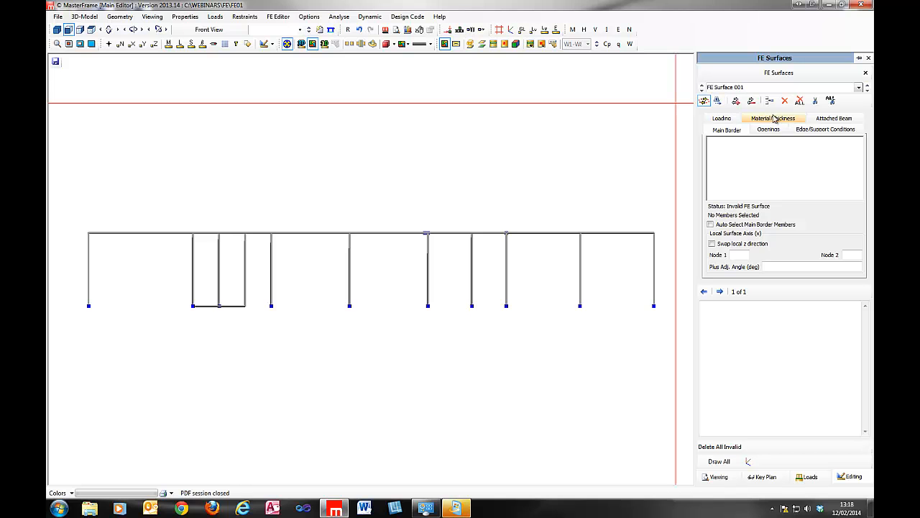
Enable automatic main border selection, define FE Surface 001 from the slab-level members between X 0 and X 12.5, and show it in 3D
{"action": "left_click", "coordinate": [726, 225]}
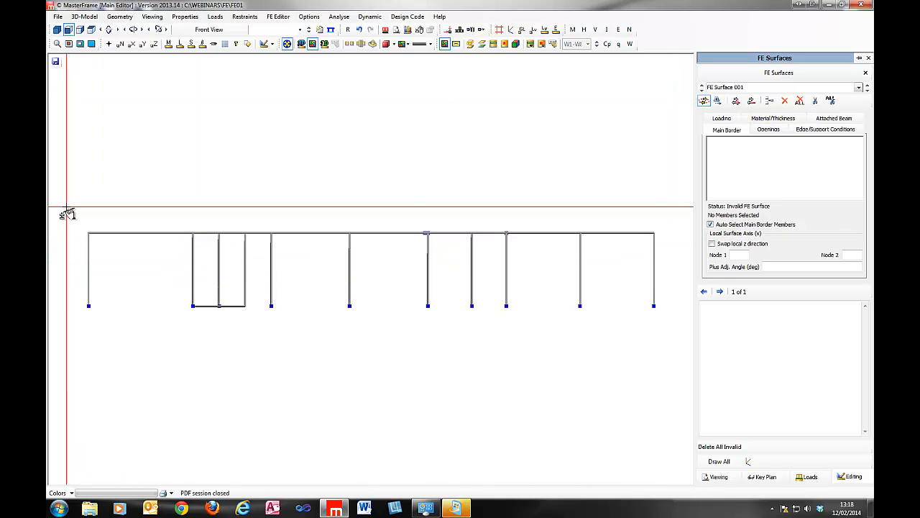
{"action": "left_click_drag", "start_coordinate": [61, 209], "coordinate": [353, 244]}
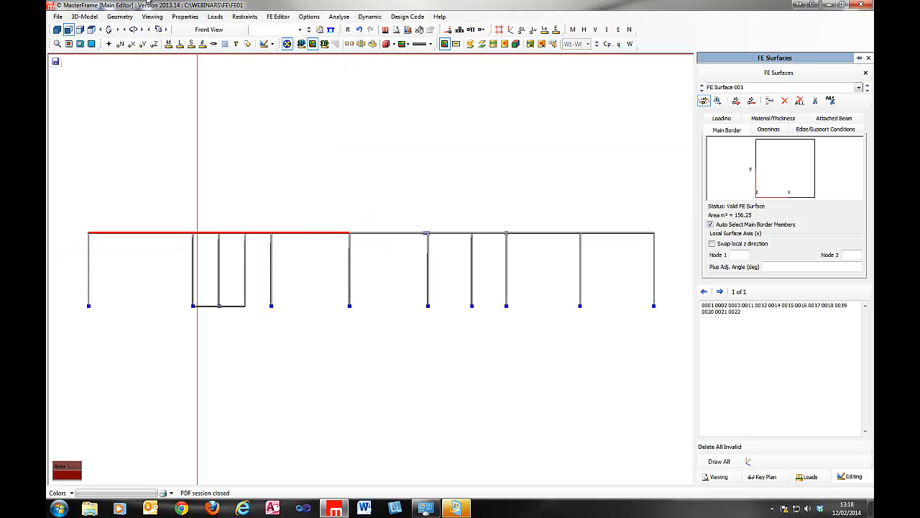
{"action": "left_click", "coordinate": [57, 30]}
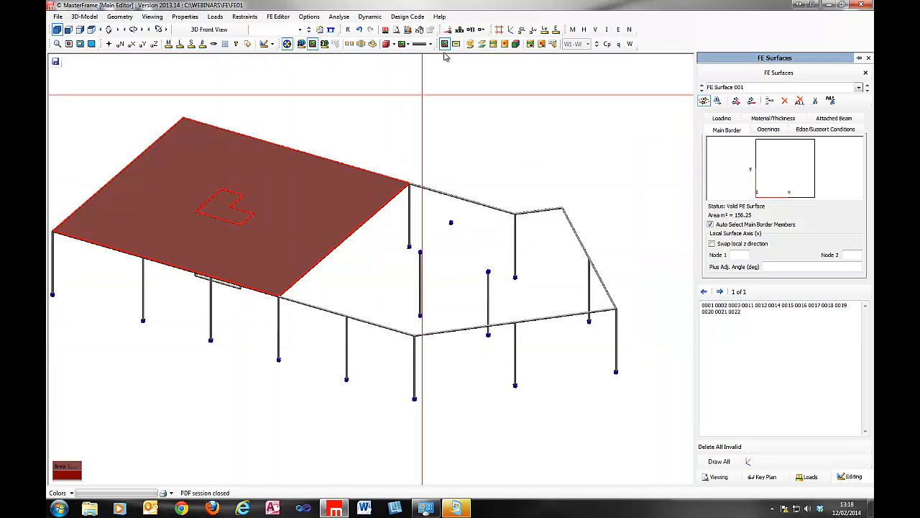
{"action": "middle_click_drag", "start_coordinate": [206, 238], "coordinate": [339, 263]}
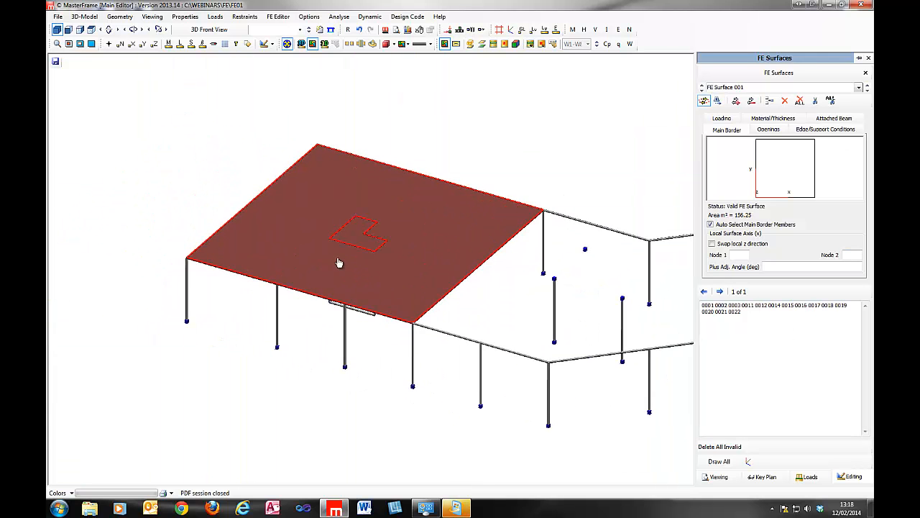
Define Opening 1 in FE Surface 001 at the L-shaped core outline using automatic opening selection
{"action": "middle_click_drag", "start_coordinate": [431, 221], "coordinate": [364, 235]}
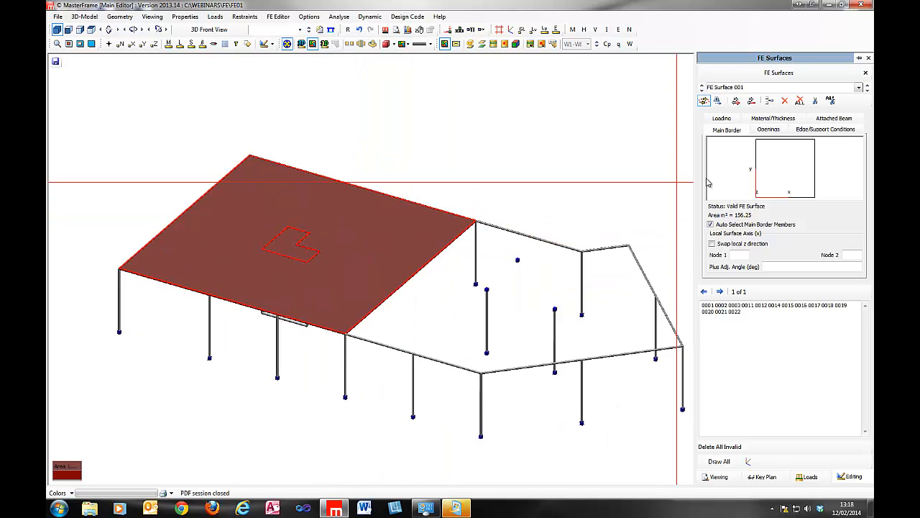
{"action": "left_click", "coordinate": [769, 129]}
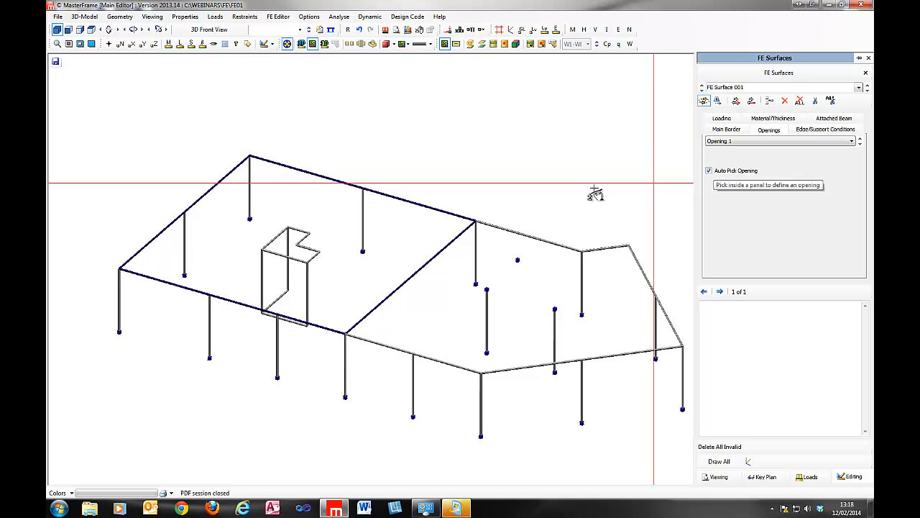
{"action": "left_click", "coordinate": [295, 237]}
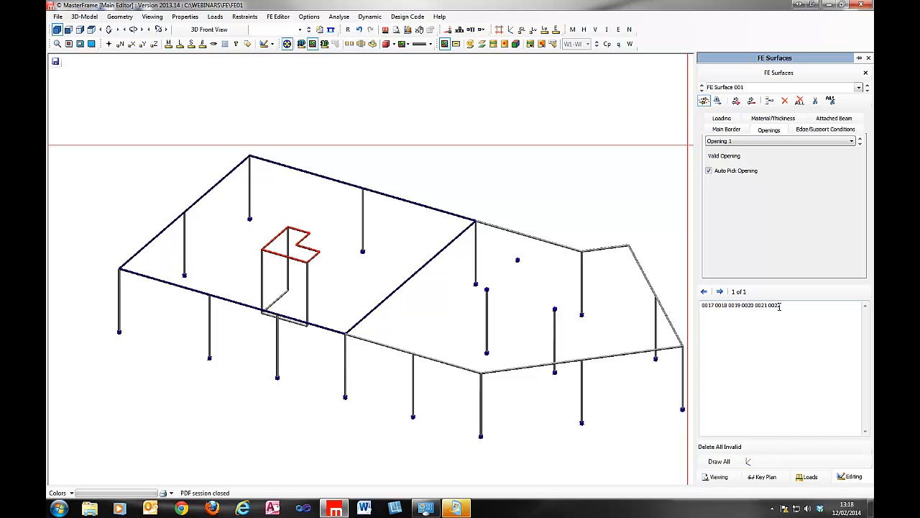
Return to the main border settings of FE Surface 001 and display its local axes in the model
{"action": "left_click", "coordinate": [727, 129]}
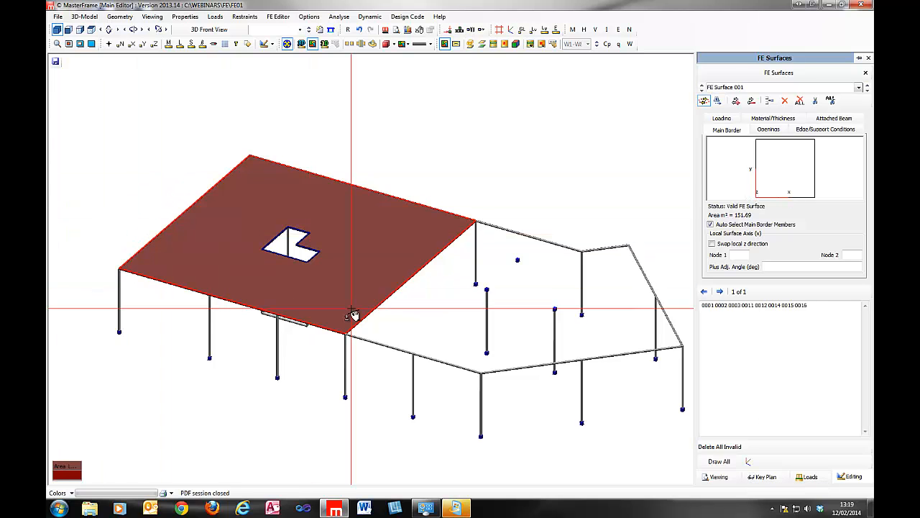
{"action": "left_click", "coordinate": [749, 462]}
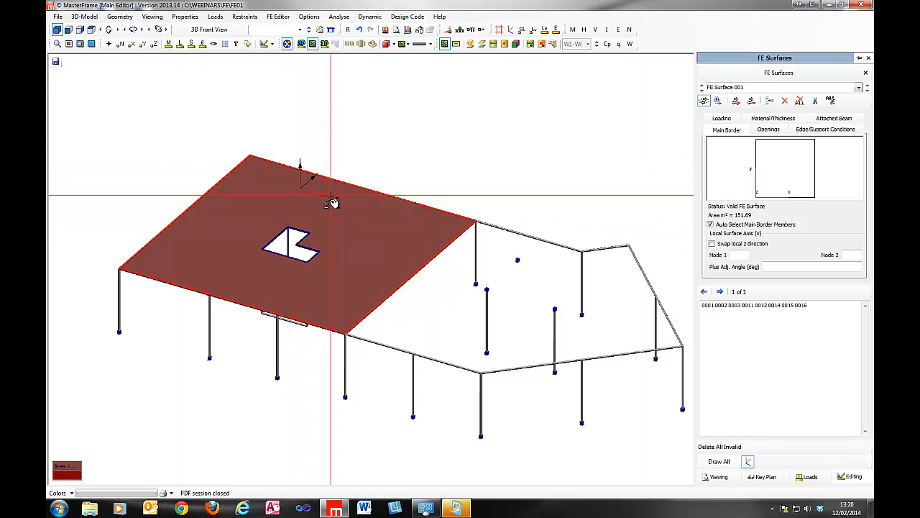
{"action": "middle_click_drag", "start_coordinate": [476, 255], "coordinate": [422, 247]}
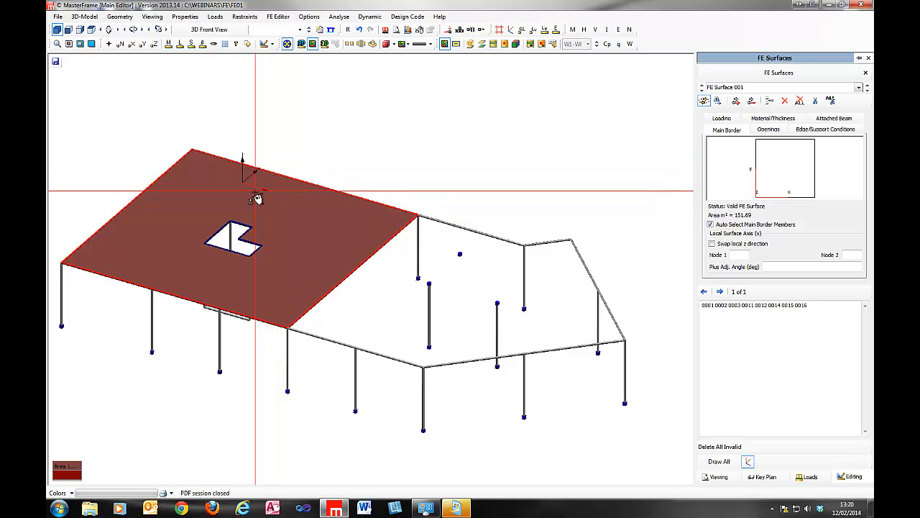
Try a 45 degree adjustment angle for the local surface axis of FE Surface 001, then clear it
{"action": "left_click", "coordinate": [771, 268]}
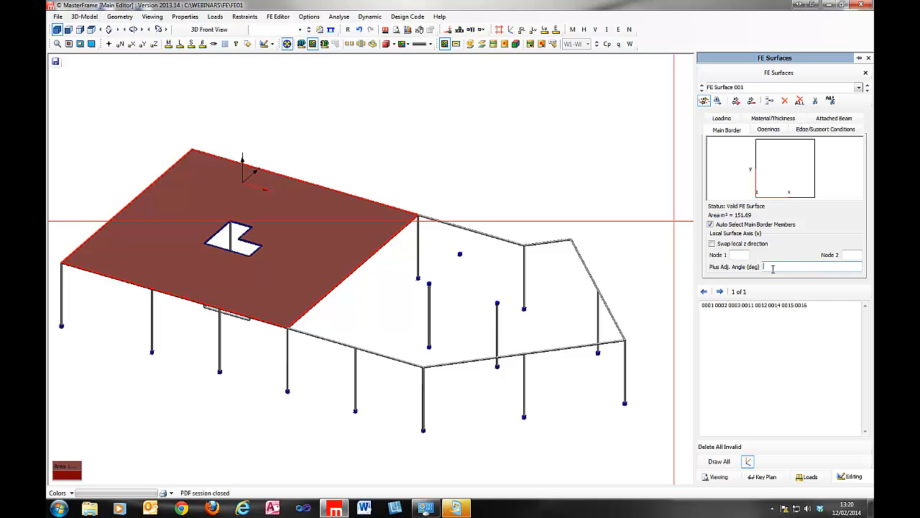
{"action": "type", "text": "45"}
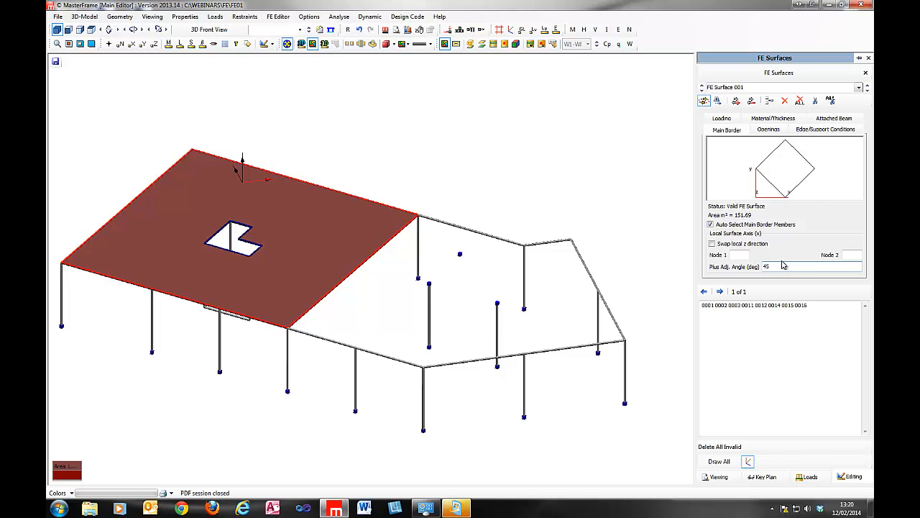
{"action": "key", "text": "BackSpace"}
{"action": "key", "text": "BackSpace"}
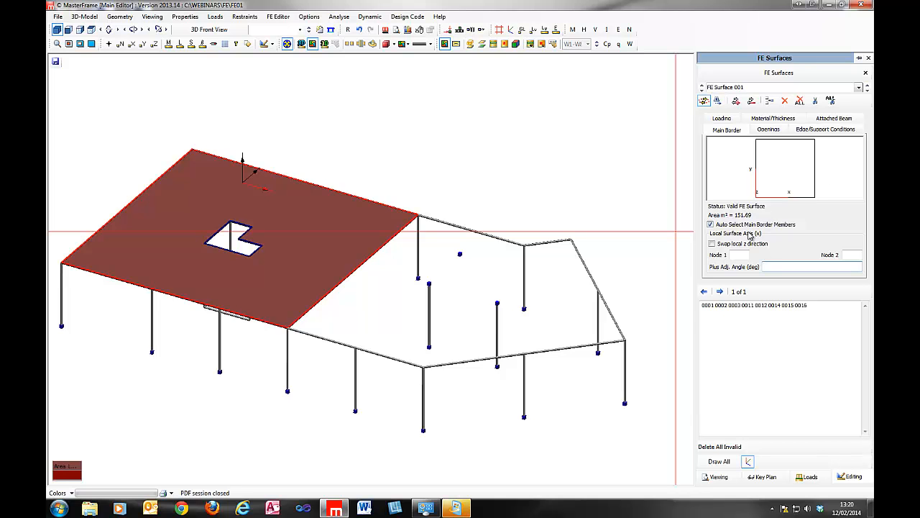
Try swapping the local z direction of FE Surface 001, check it from a lower viewpoint, then revert the swap
{"action": "left_click", "coordinate": [713, 244]}
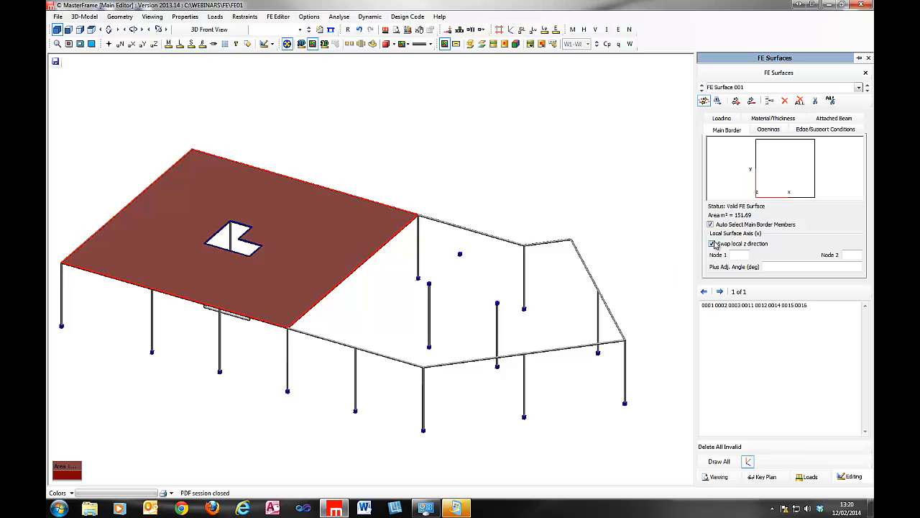
{"action": "middle_click_drag", "start_coordinate": [497, 248], "coordinate": [460, 427]}
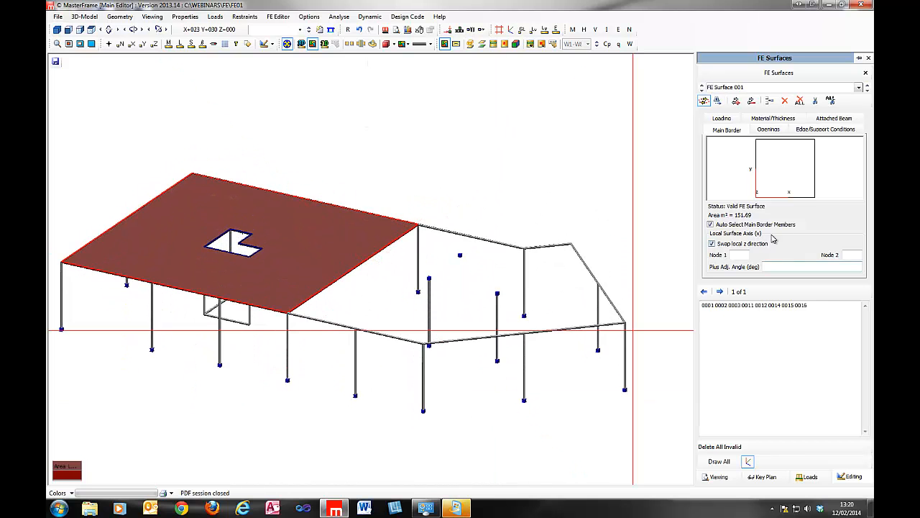
{"action": "left_click", "coordinate": [712, 243]}
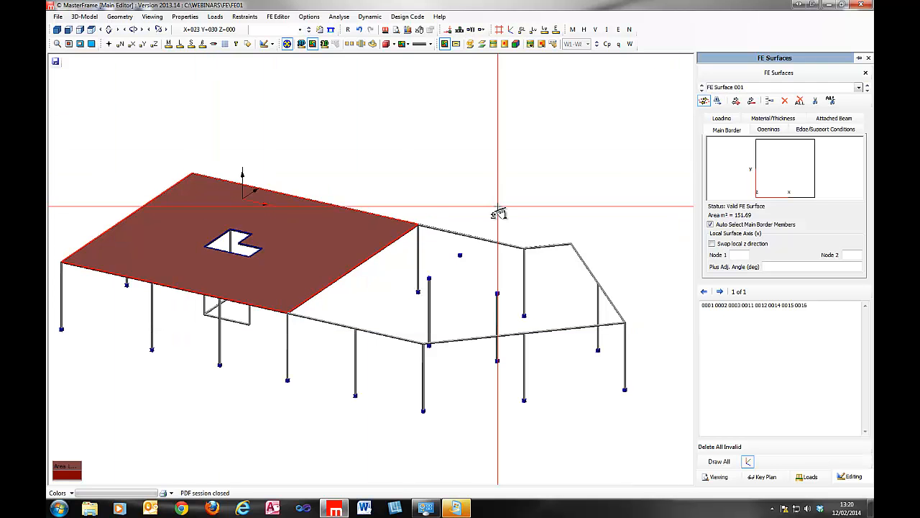
Show the global axes to compare them with the slab's local axes, then hide them again
{"action": "middle_click_drag", "start_coordinate": [605, 220], "coordinate": [531, 117]}
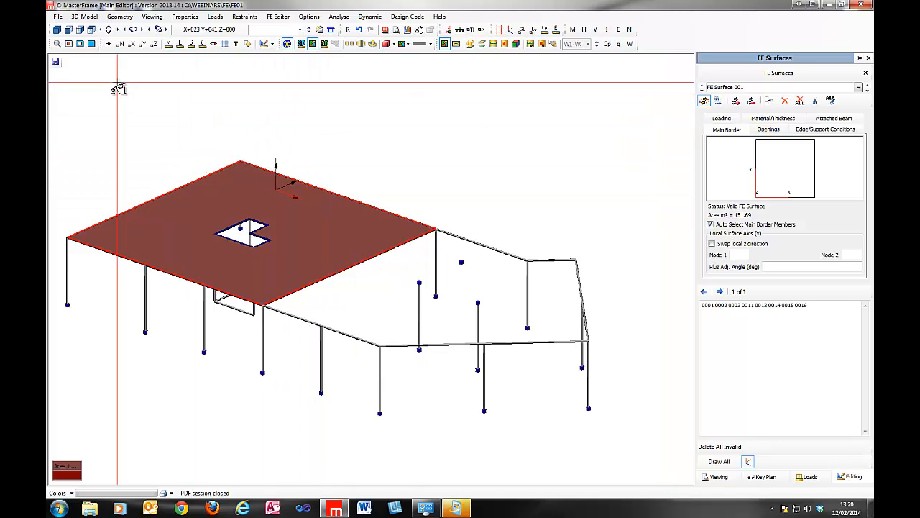
{"action": "left_click", "coordinate": [510, 29]}
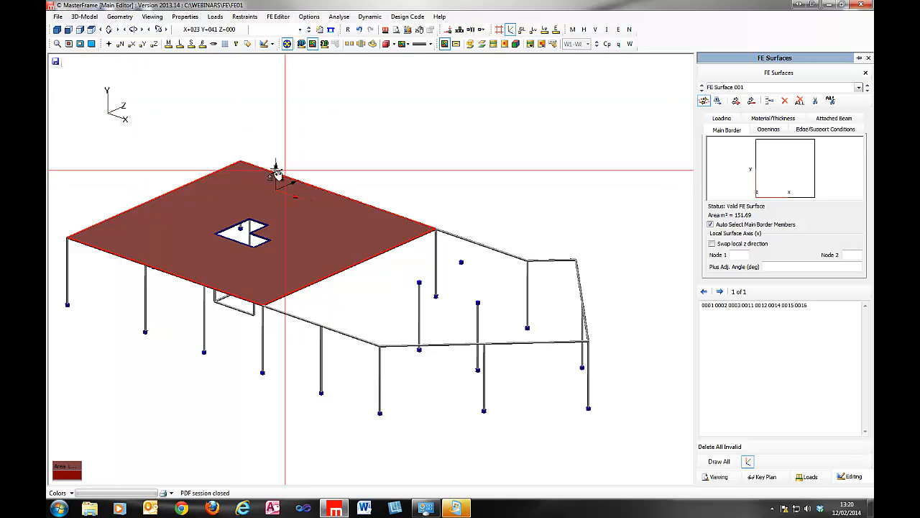
{"action": "left_click", "coordinate": [512, 32]}
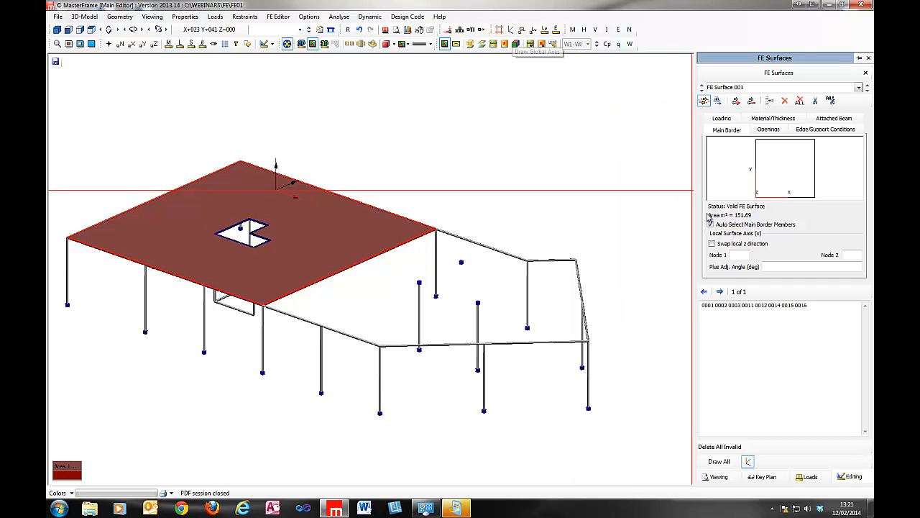
Apply the library material C30 Concrete (Isotropic) to FE Surface 001 with a 200 mm thickness
{"action": "left_click", "coordinate": [761, 120]}
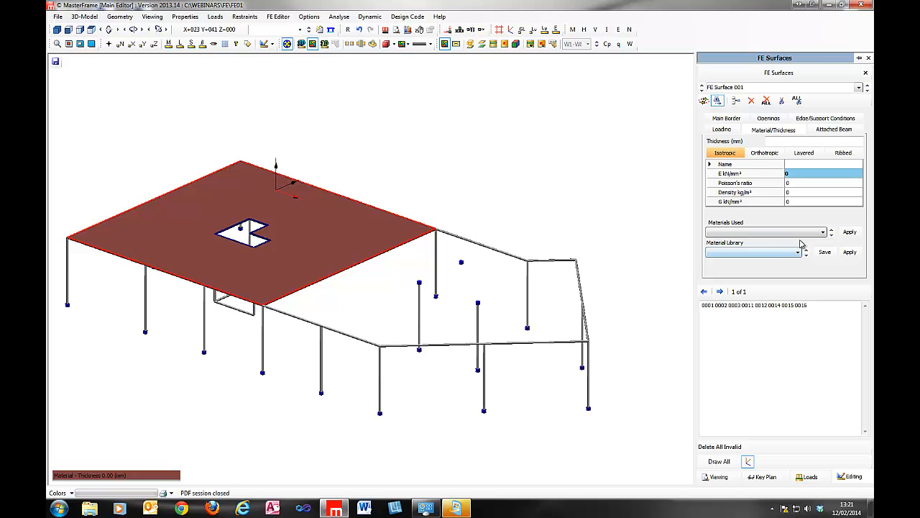
{"action": "left_click", "coordinate": [783, 255]}
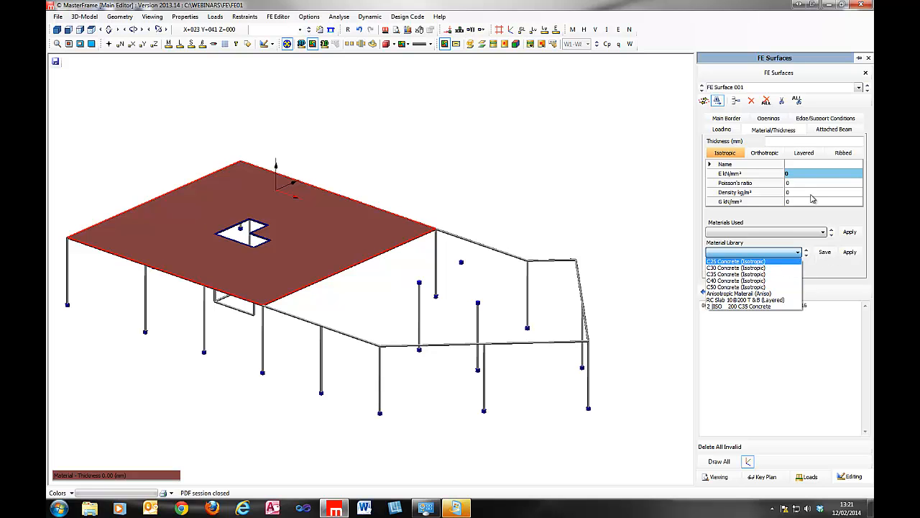
{"action": "left_click", "coordinate": [759, 270]}
{"action": "left_click", "coordinate": [850, 251]}
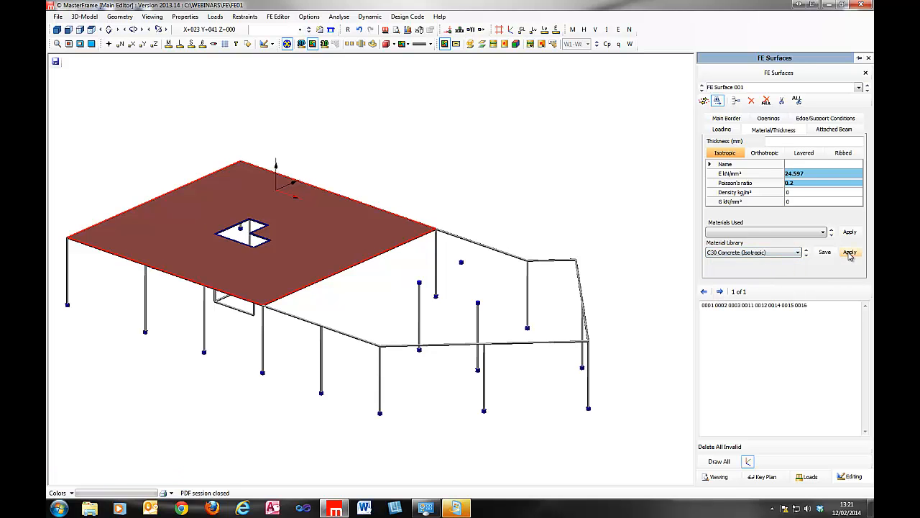
{"action": "left_click", "coordinate": [808, 192]}
{"action": "left_click", "coordinate": [809, 201]}
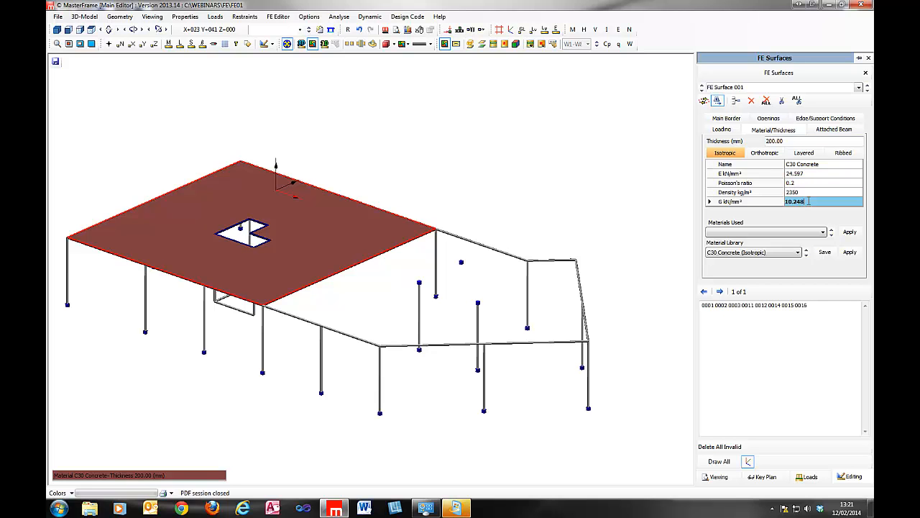
{"action": "left_click", "coordinate": [789, 141]}
Examine the orthotropic material properties, including E2, density, G23 and axis angle, and the layered material option
{"action": "left_click", "coordinate": [772, 156]}
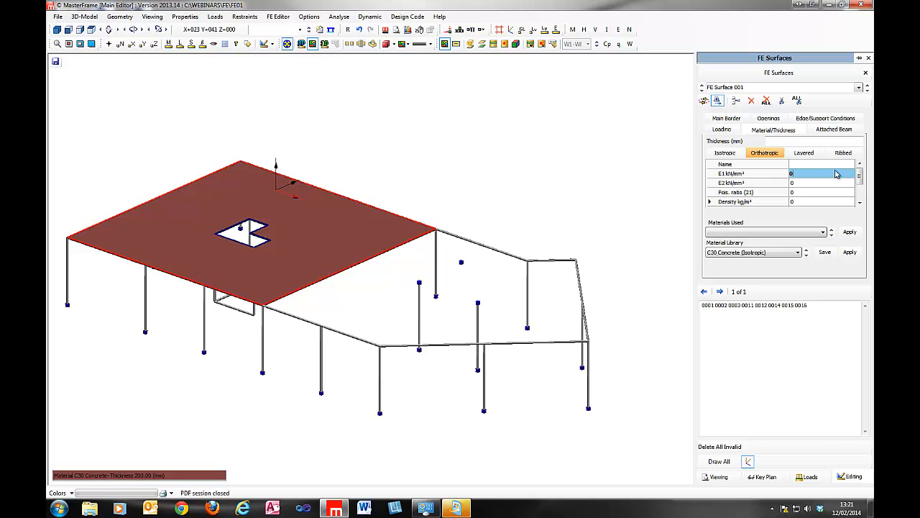
{"action": "left_click", "coordinate": [807, 184]}
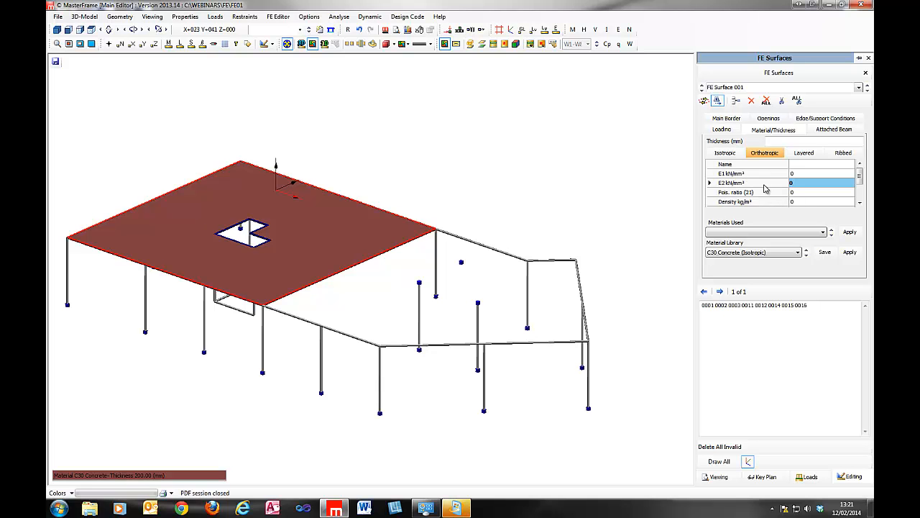
{"action": "left_click_drag", "start_coordinate": [860, 176], "coordinate": [860, 191]}
{"action": "left_click", "coordinate": [819, 202]}
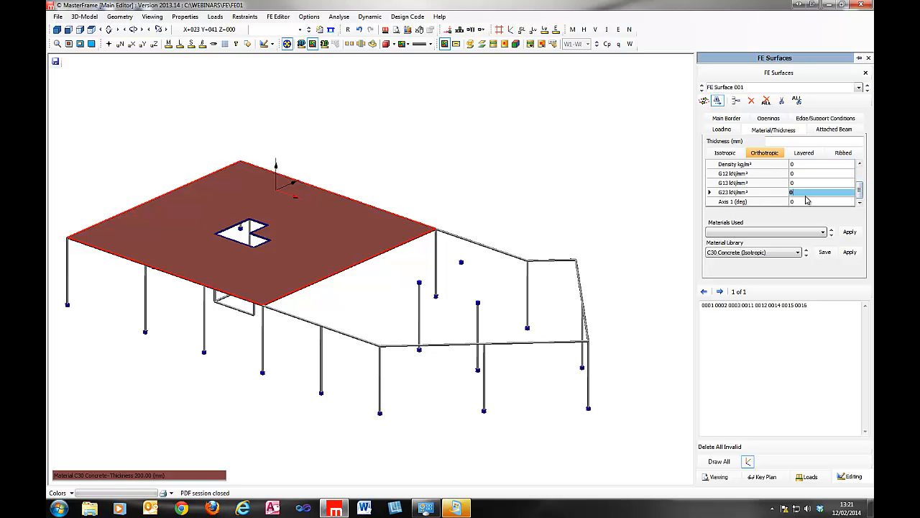
{"action": "left_click", "coordinate": [808, 202]}
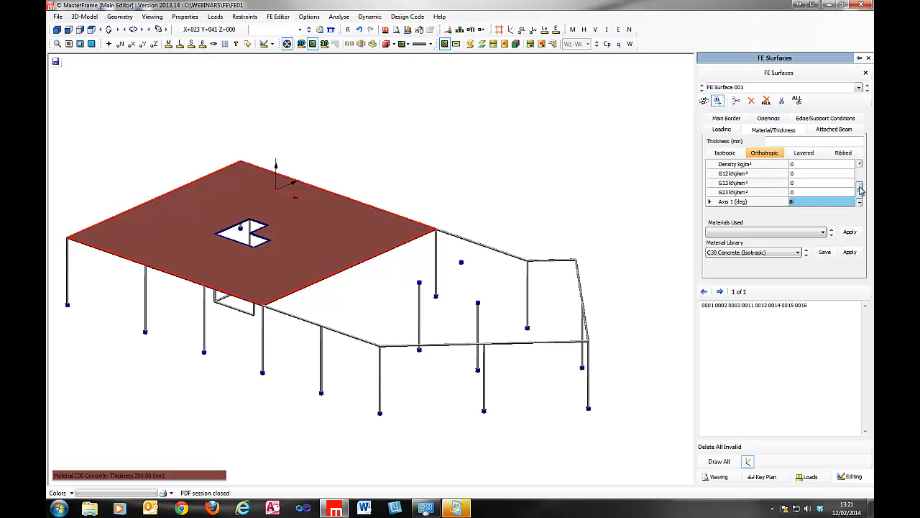
{"action": "scroll", "coordinate": [859, 187], "scroll_direction": "up", "scroll_amount": 2}
{"action": "left_click", "coordinate": [805, 153]}
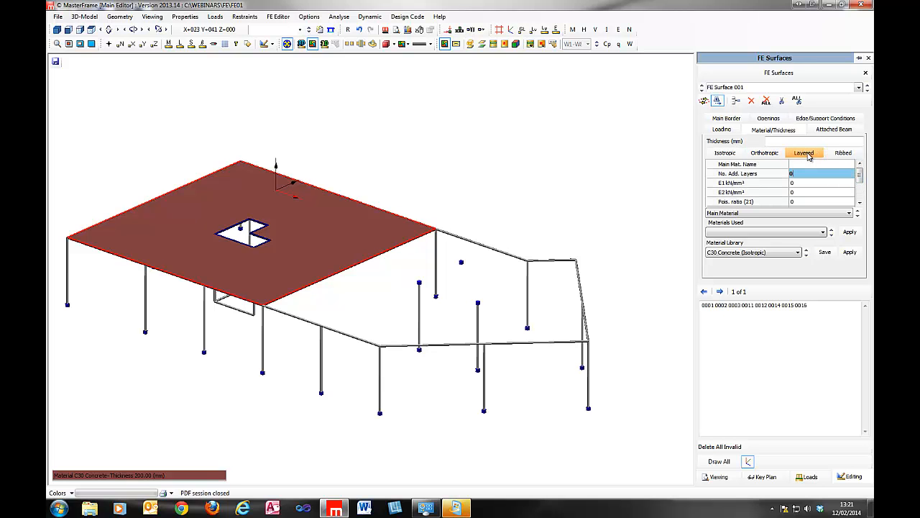
Examine the ribbed slab properties and available deck profiles, then return to the isotropic material and thickness settings
{"action": "left_click", "coordinate": [841, 154]}
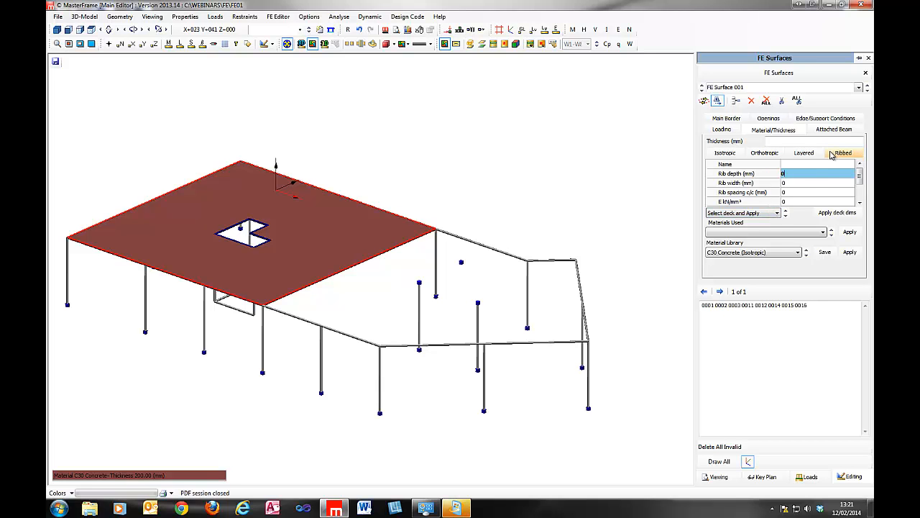
{"action": "left_click", "coordinate": [776, 213]}
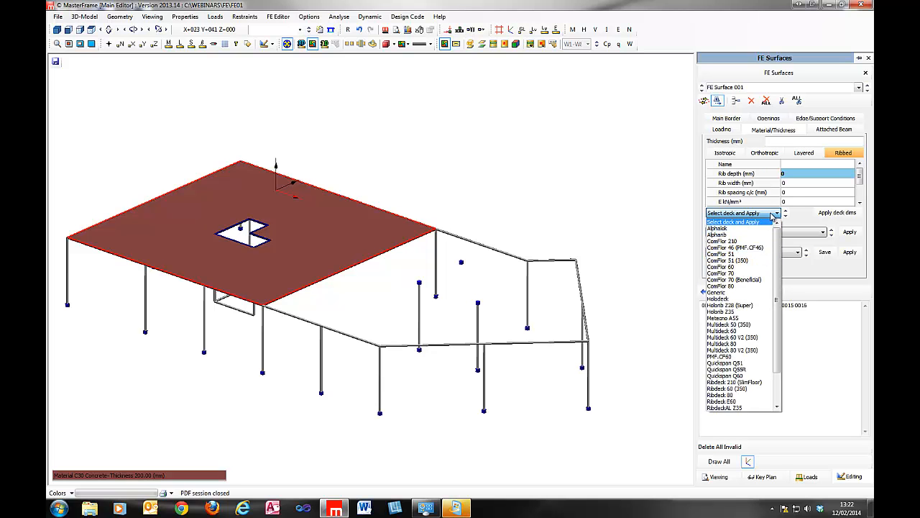
{"action": "left_click", "coordinate": [775, 214]}
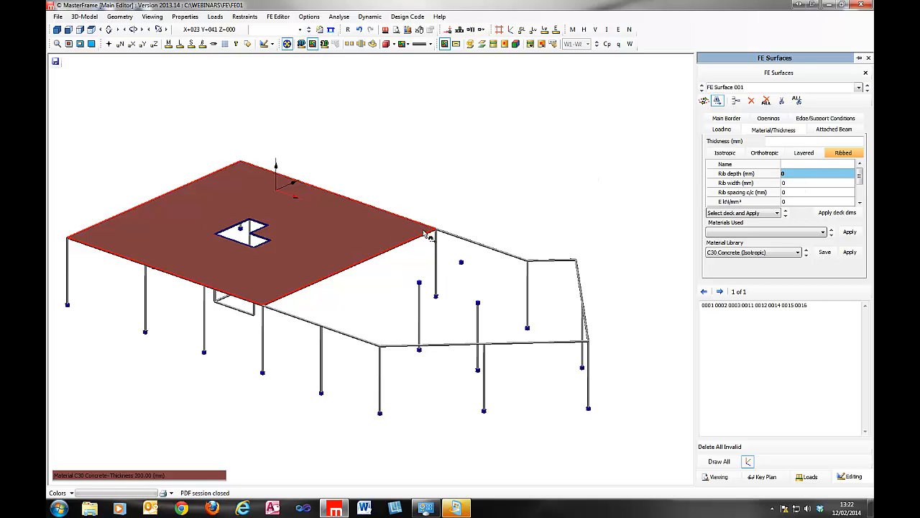
{"action": "left_click", "coordinate": [807, 164]}
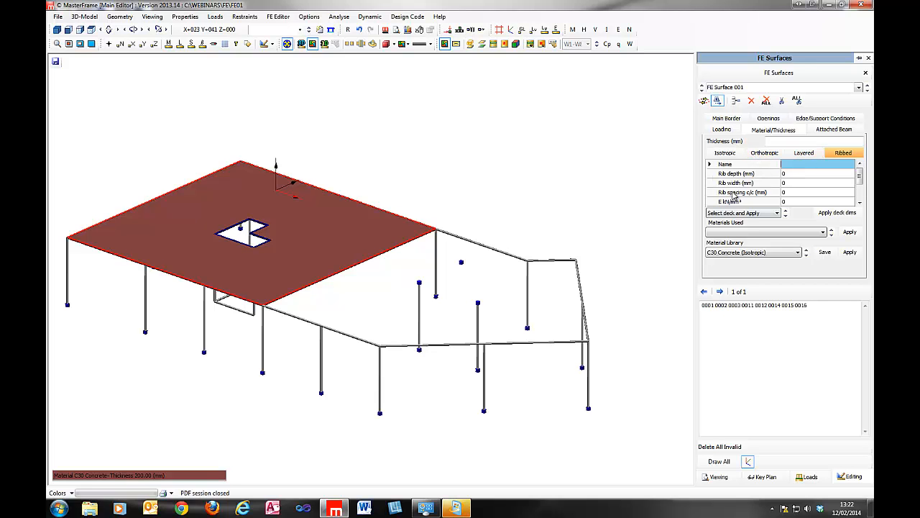
{"action": "left_click", "coordinate": [727, 153]}
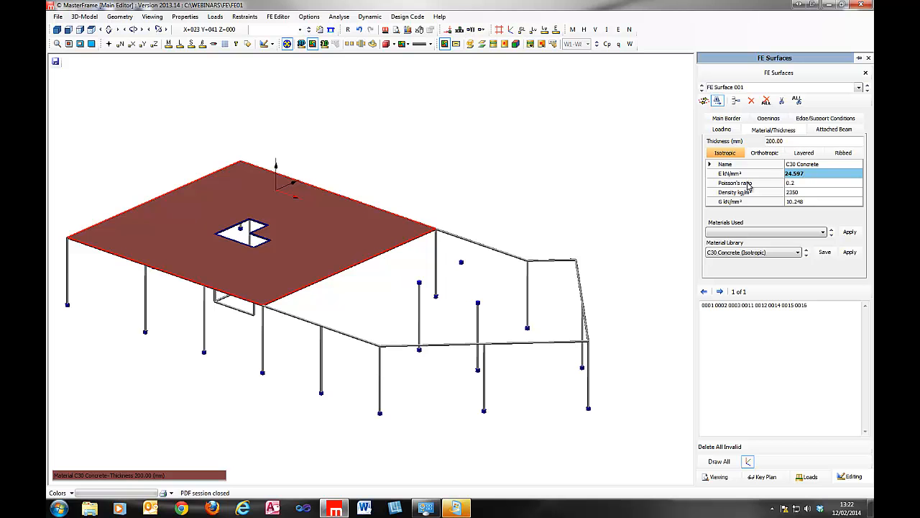
{"action": "left_click", "coordinate": [783, 140]}
Open the attached beam settings for FE Surface 001, view the slab from its opposite side and enable graphical member selection
{"action": "middle_click_drag", "start_coordinate": [468, 190], "coordinate": [493, 181]}
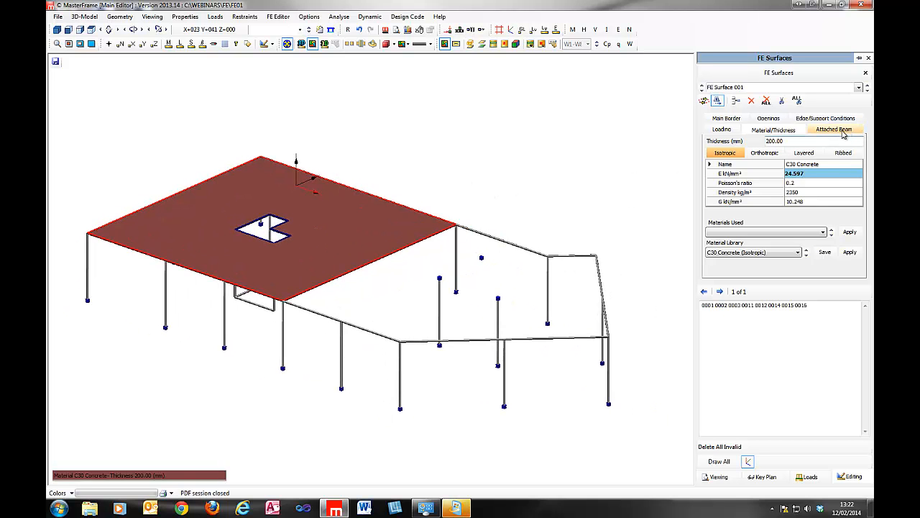
{"action": "left_click", "coordinate": [843, 133]}
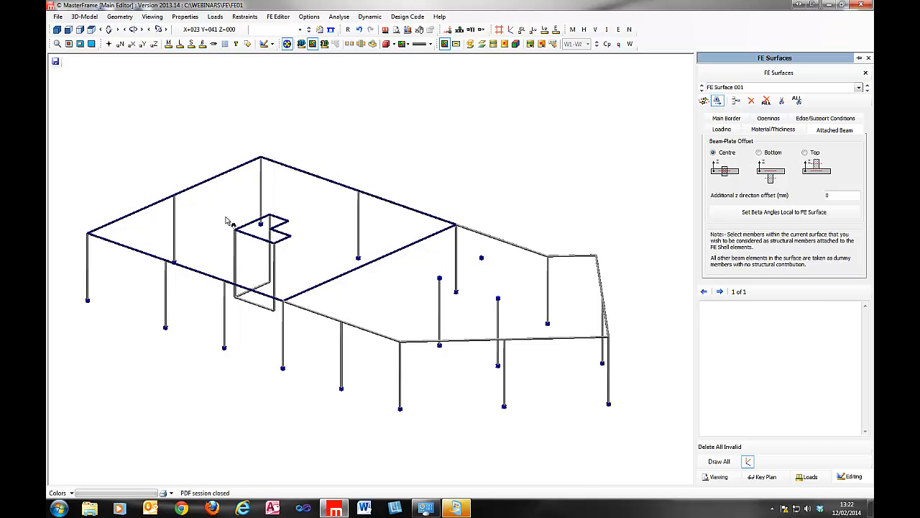
{"action": "middle_click_drag", "start_coordinate": [429, 292], "coordinate": [873, 328]}
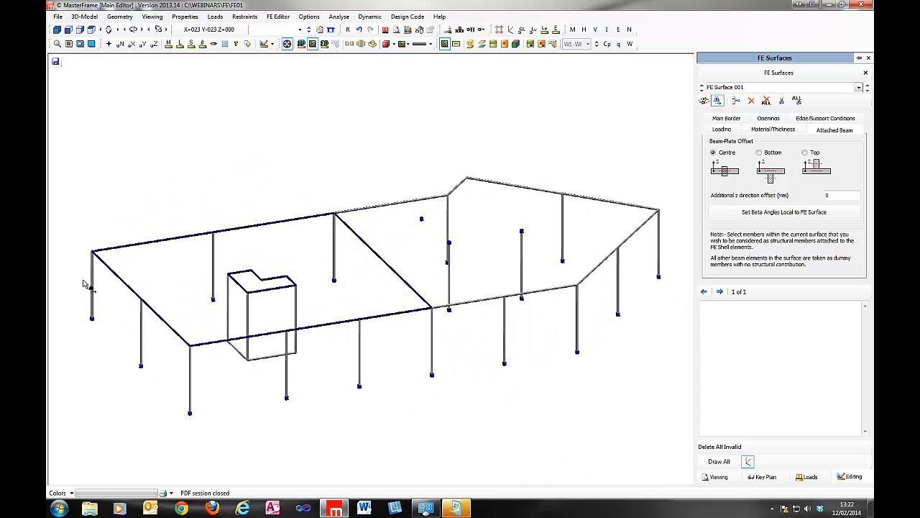
{"action": "middle_click_drag", "start_coordinate": [145, 288], "coordinate": [242, 287]}
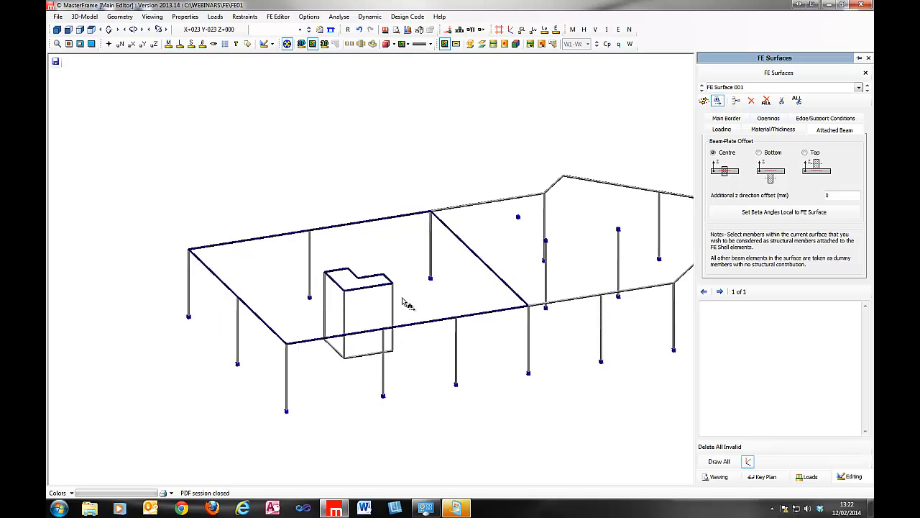
{"action": "left_click", "coordinate": [704, 101]}
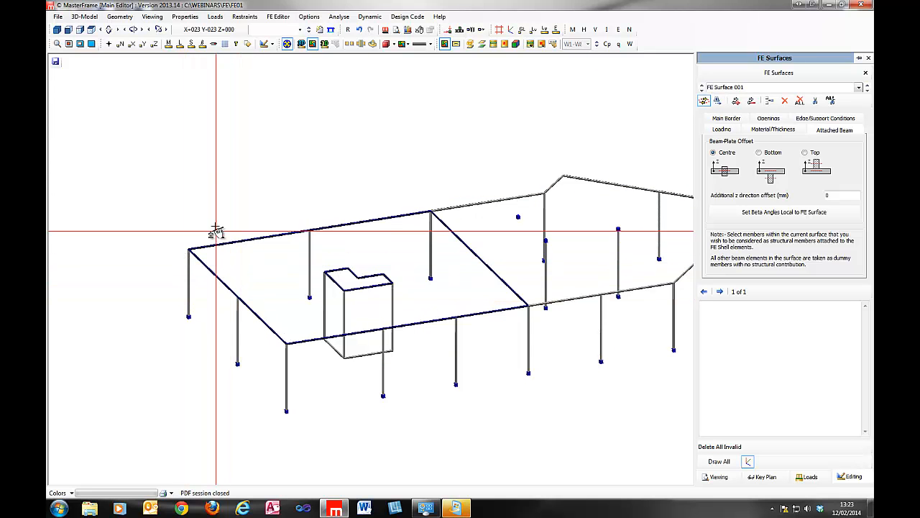
Display the section labels on the frame members, examine the slab's dummy FE members and hide the labels again
{"action": "left_click", "coordinate": [190, 18]}
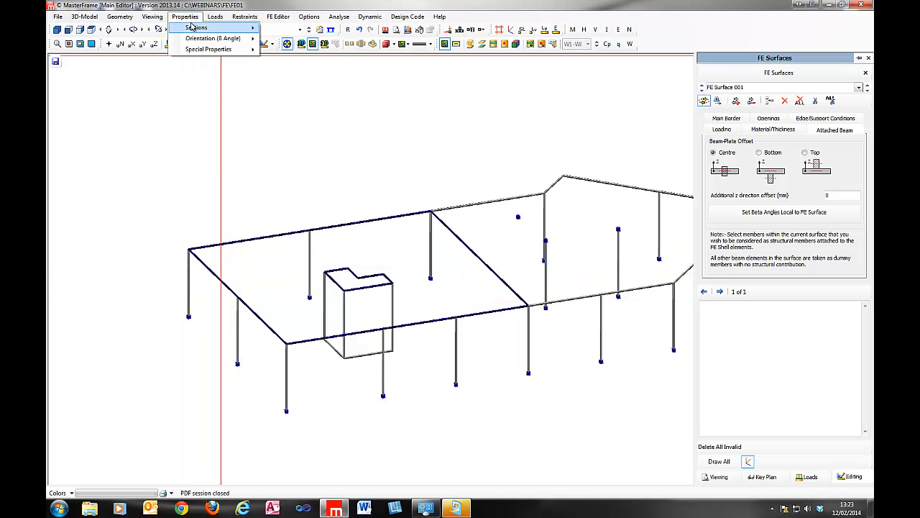
{"action": "left_click", "coordinate": [189, 20]}
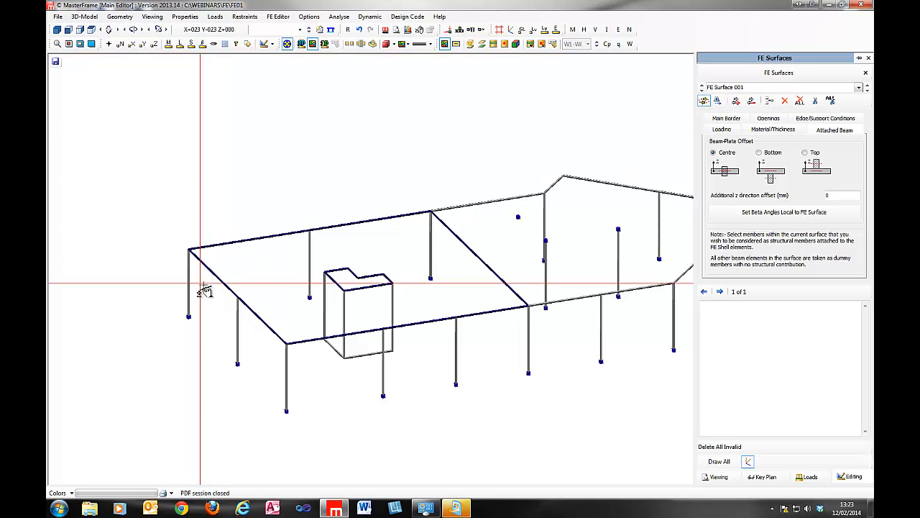
{"action": "left_click", "coordinate": [187, 16]}
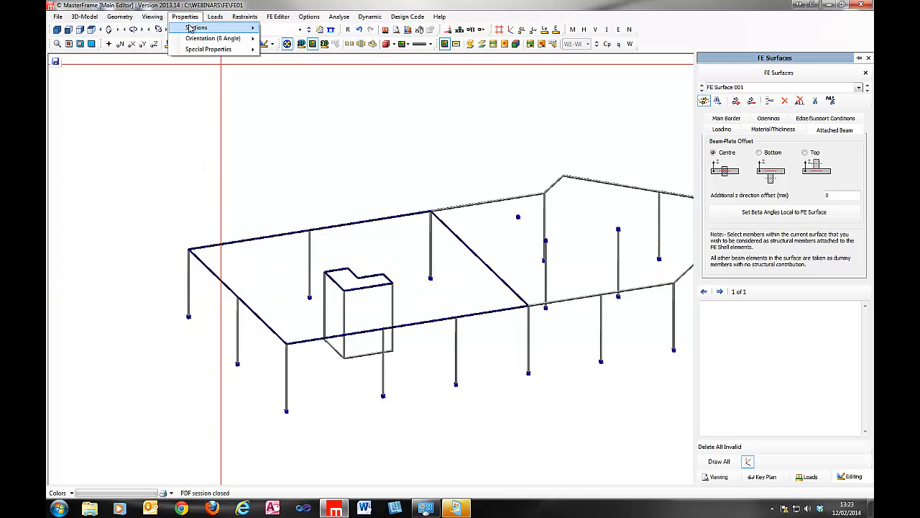
{"action": "mouse_move", "coordinate": [198, 29]}
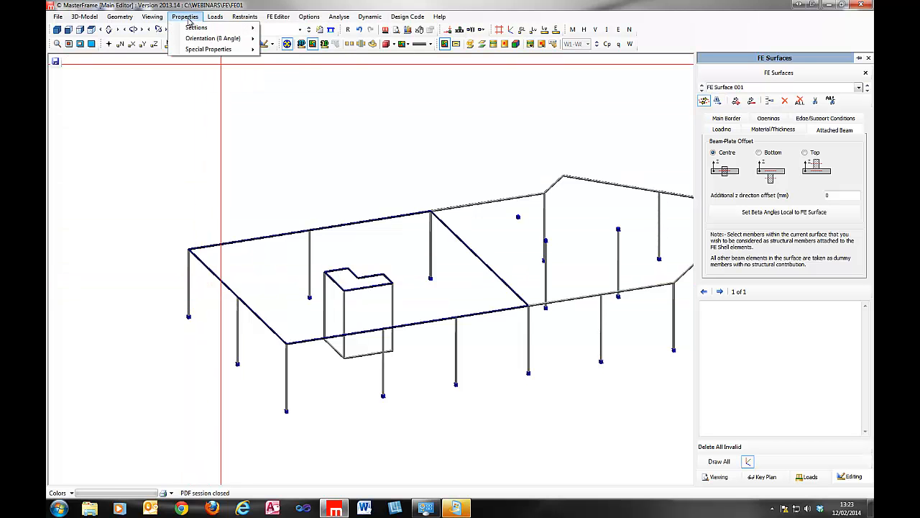
{"action": "left_click", "coordinate": [186, 17]}
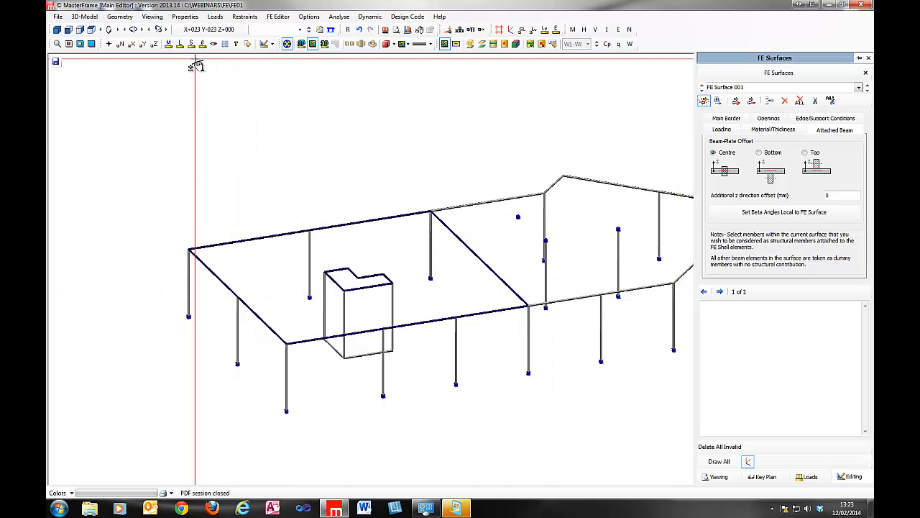
{"action": "left_click", "coordinate": [192, 45]}
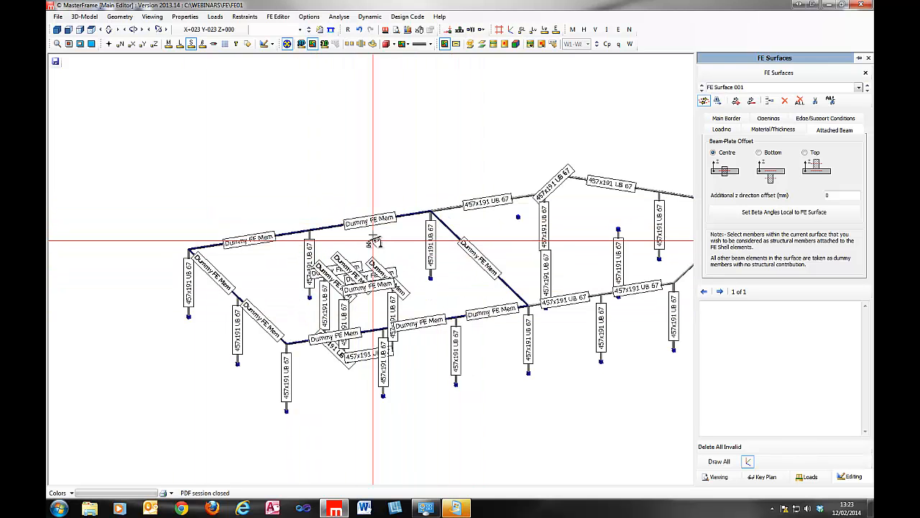
{"action": "left_click", "coordinate": [192, 46]}
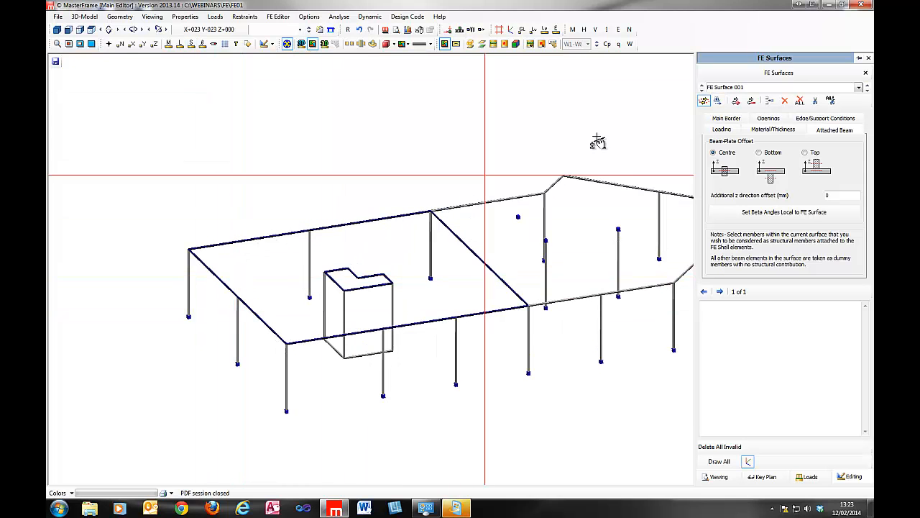
Attach the two members along the slab's short outer edge to FE Surface 001, using the Bottom beam-plate offset
{"action": "left_click", "coordinate": [706, 105]}
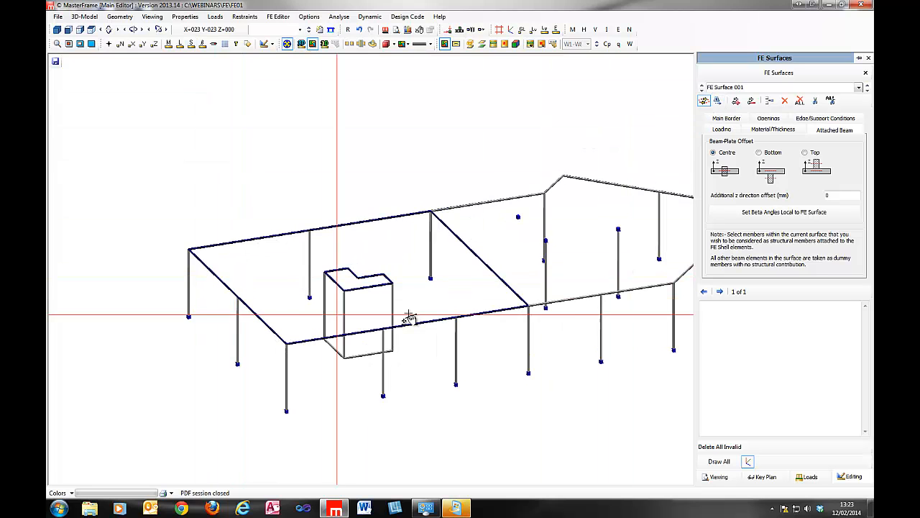
{"action": "left_click", "coordinate": [207, 266]}
{"action": "left_click", "coordinate": [262, 320]}
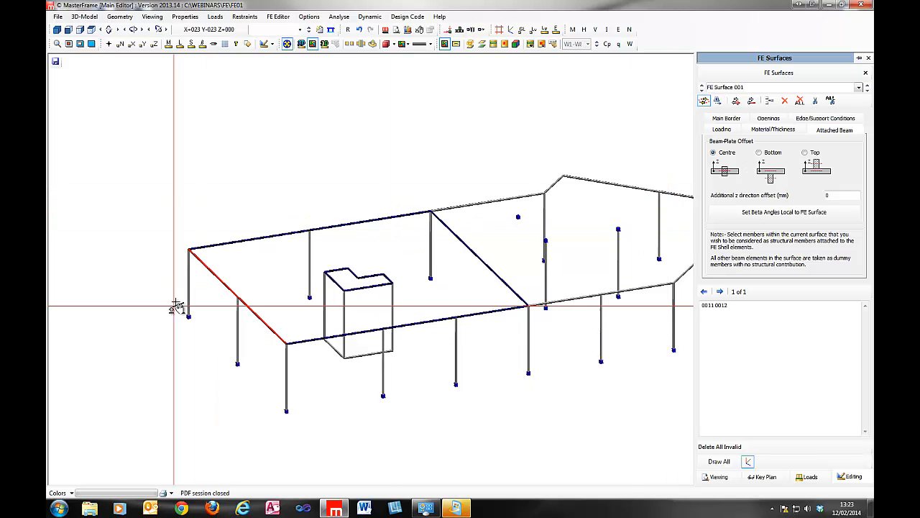
{"action": "left_click", "coordinate": [759, 152]}
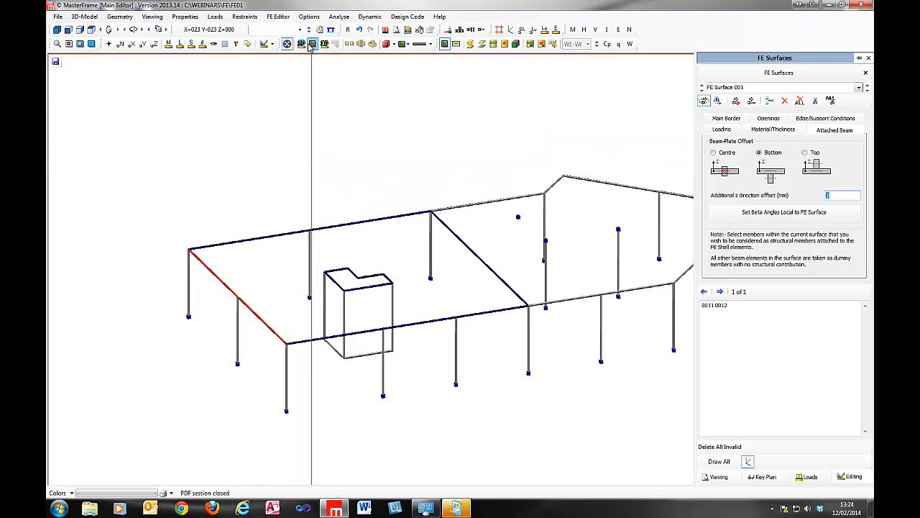
Change the section of the slab's short outer edge beam to a rectangular concrete section 400 mm wide and 350 mm deep
{"action": "left_click", "coordinate": [185, 17]}
{"action": "mouse_move", "coordinate": [195, 28]}
{"action": "left_click", "coordinate": [322, 28]}
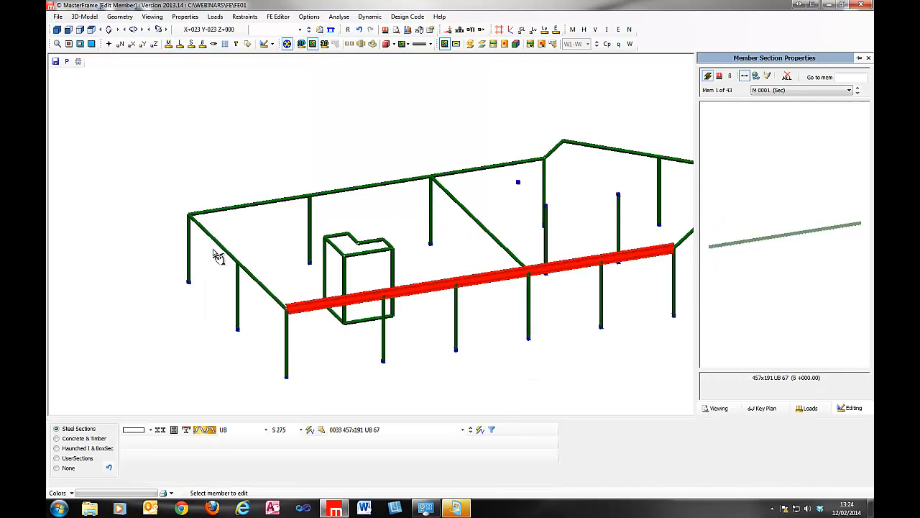
{"action": "left_click", "coordinate": [216, 249]}
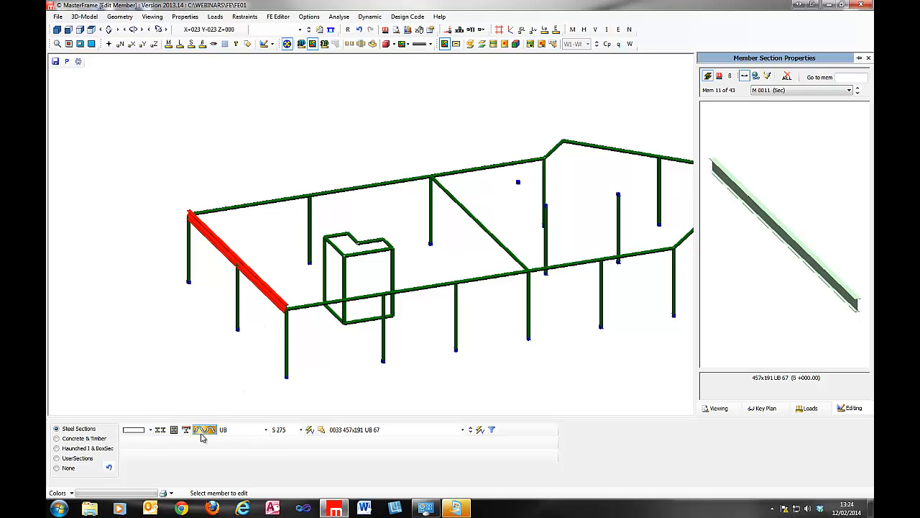
{"action": "left_click", "coordinate": [62, 440]}
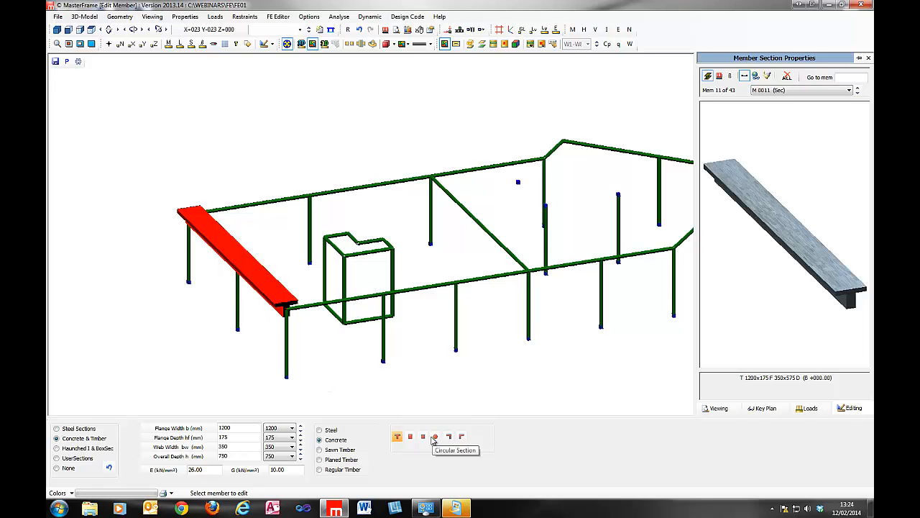
{"action": "left_click", "coordinate": [410, 435]}
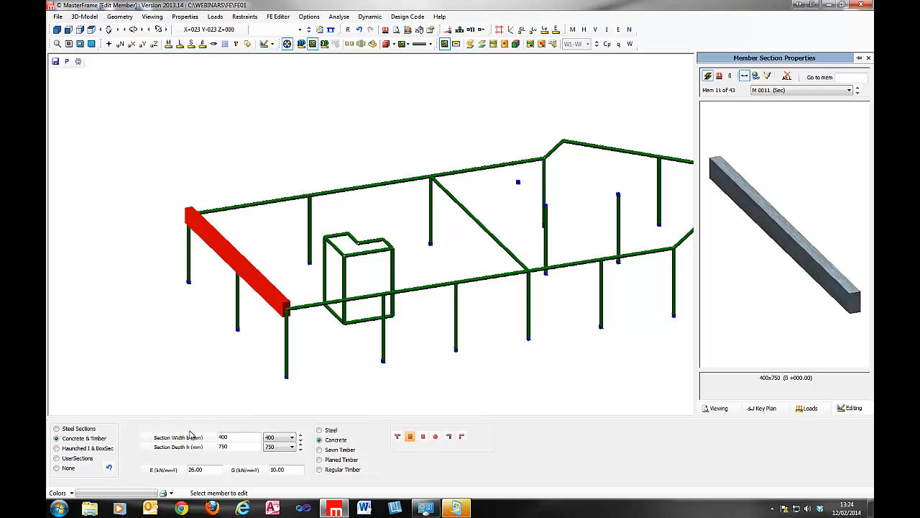
{"action": "left_click", "coordinate": [209, 448]}
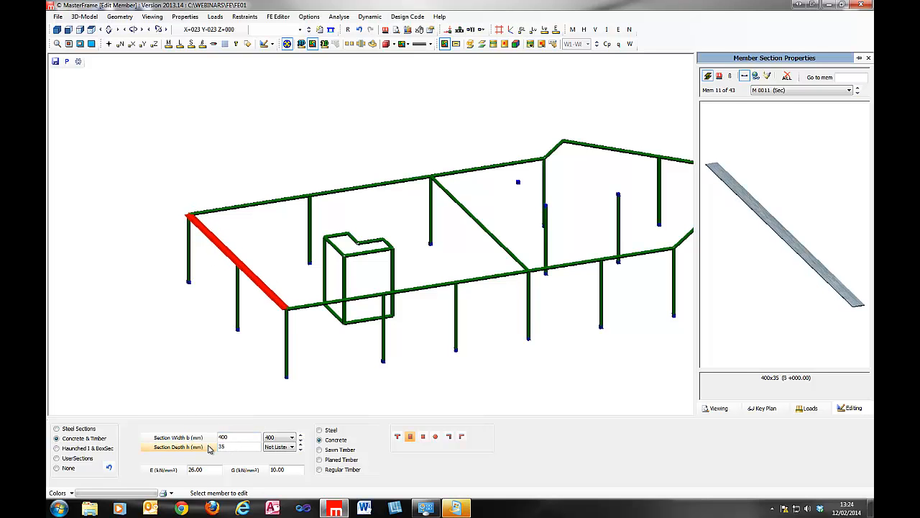
{"action": "type", "text": "0"}
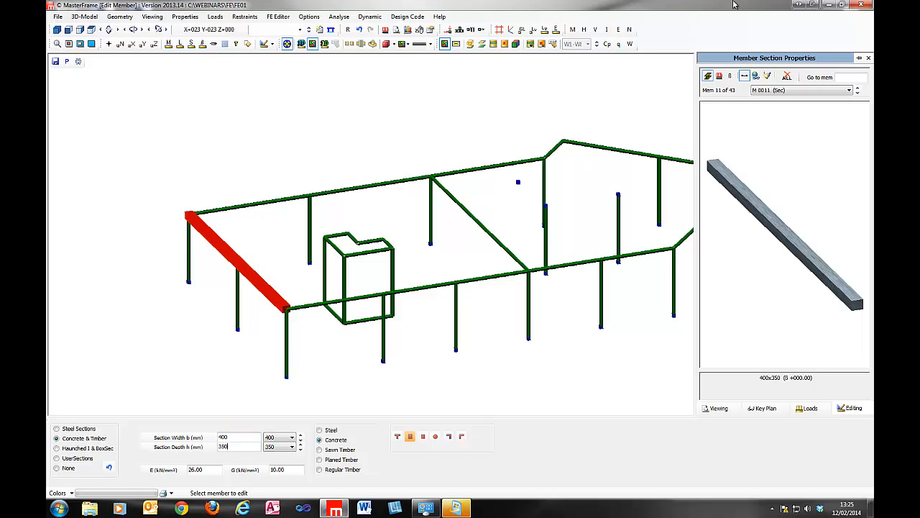
{"action": "left_click", "coordinate": [867, 56]}
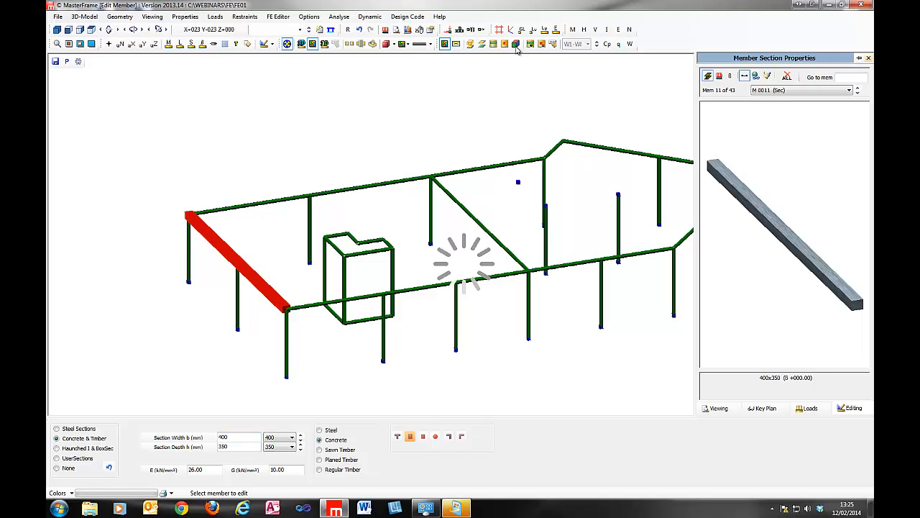
Examine the concrete edge beam's position beneath the slab in the 3D member view, then return to the line model
{"action": "left_click", "coordinate": [302, 44]}
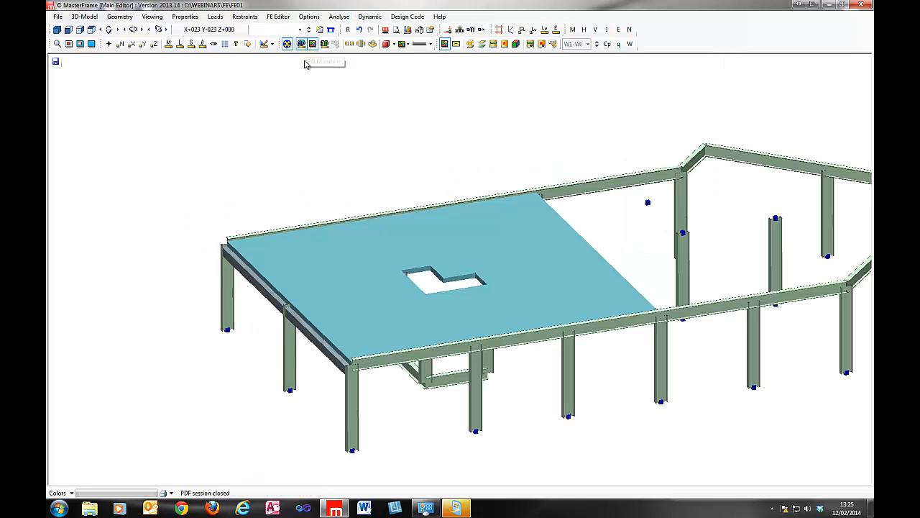
{"action": "middle_click", "coordinate": [321, 344]}
{"action": "scroll", "coordinate": [462, 272], "scroll_direction": "up", "scroll_amount": 3}
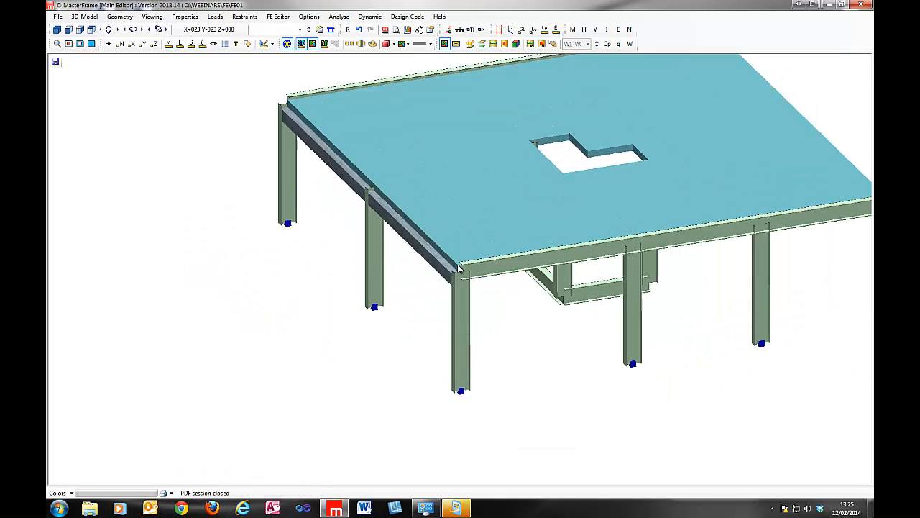
{"action": "scroll", "coordinate": [401, 260], "scroll_direction": "up", "scroll_amount": 2}
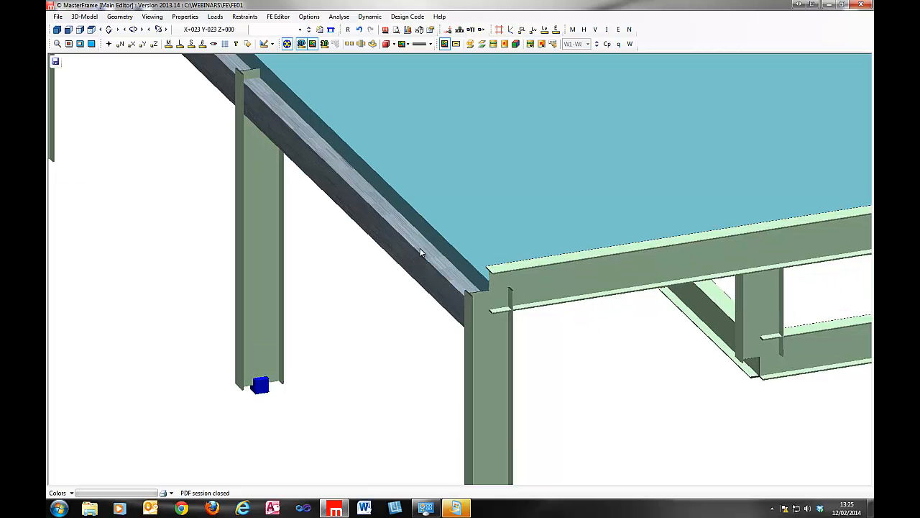
{"action": "middle_click_drag", "start_coordinate": [461, 271], "coordinate": [470, 108]}
{"action": "middle_click_drag", "start_coordinate": [393, 290], "coordinate": [584, 334]}
{"action": "middle_click_drag", "start_coordinate": [637, 325], "coordinate": [462, 264]}
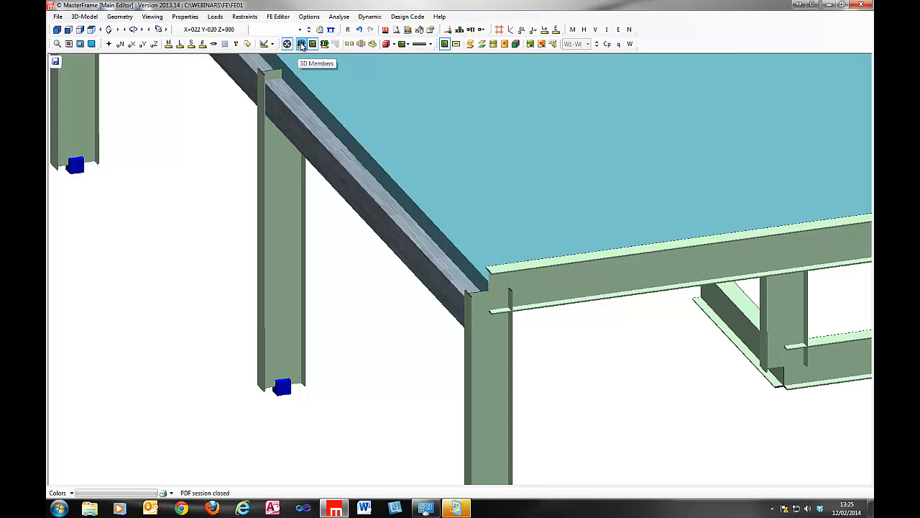
{"action": "left_click", "coordinate": [302, 45]}
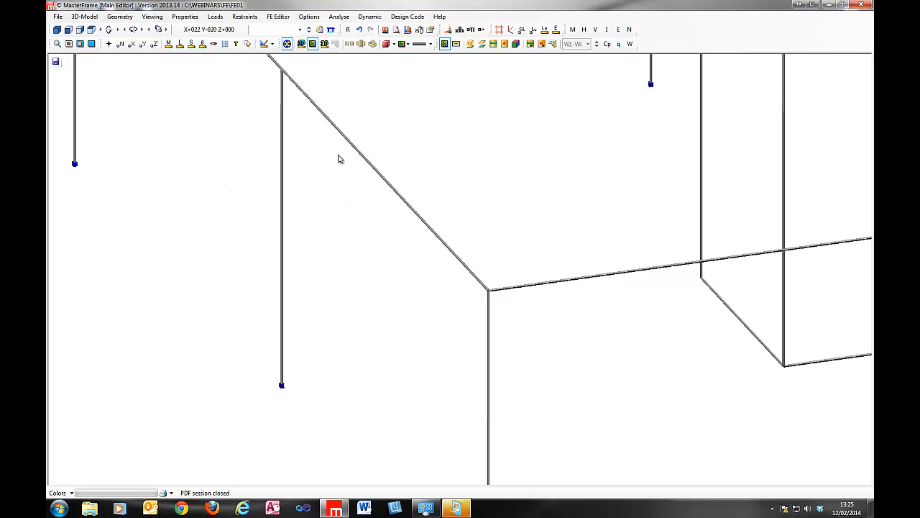
{"action": "middle_click_drag", "start_coordinate": [340, 159], "coordinate": [340, 221]}
{"action": "scroll", "coordinate": [337, 222], "scroll_direction": "down", "scroll_amount": 2}
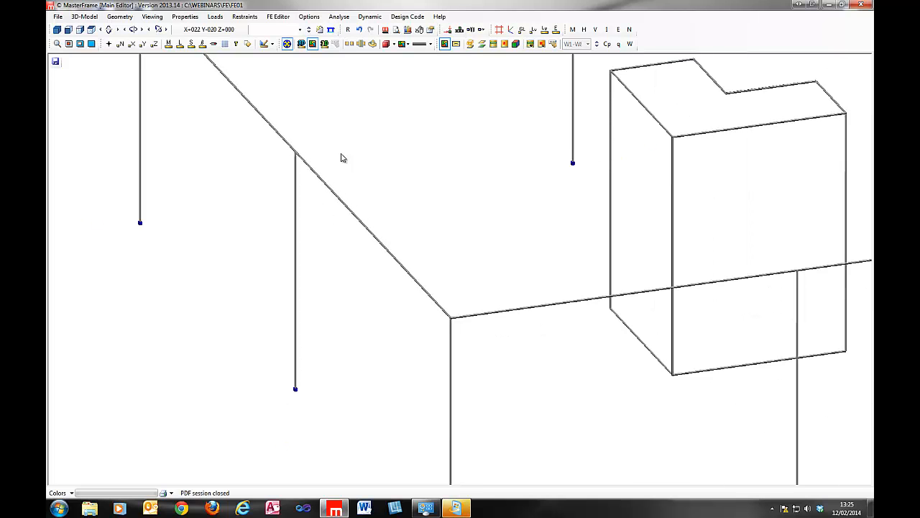
Open the edge and support condition settings of FE Surface 001
{"action": "left_click", "coordinate": [277, 17]}
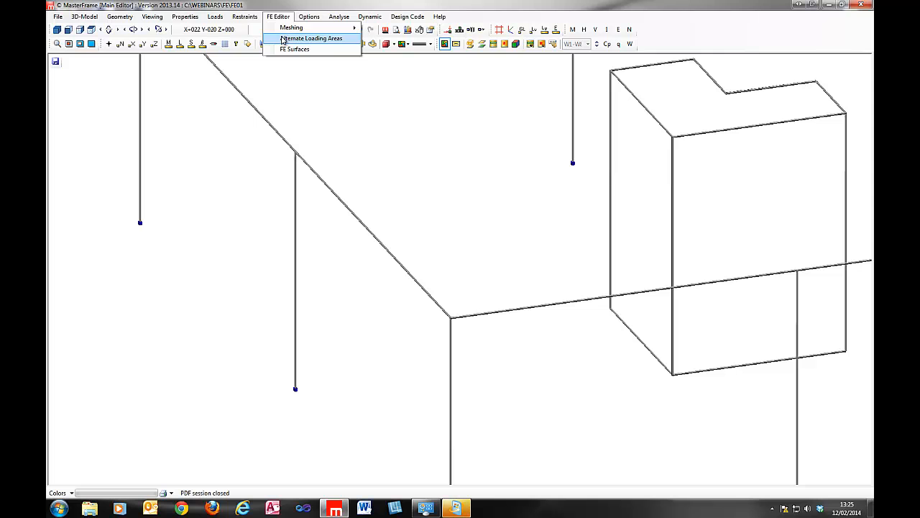
{"action": "left_click", "coordinate": [294, 49]}
{"action": "middle_click_drag", "start_coordinate": [502, 214], "coordinate": [131, 265]}
{"action": "scroll", "coordinate": [303, 254], "scroll_direction": "down", "scroll_amount": 5}
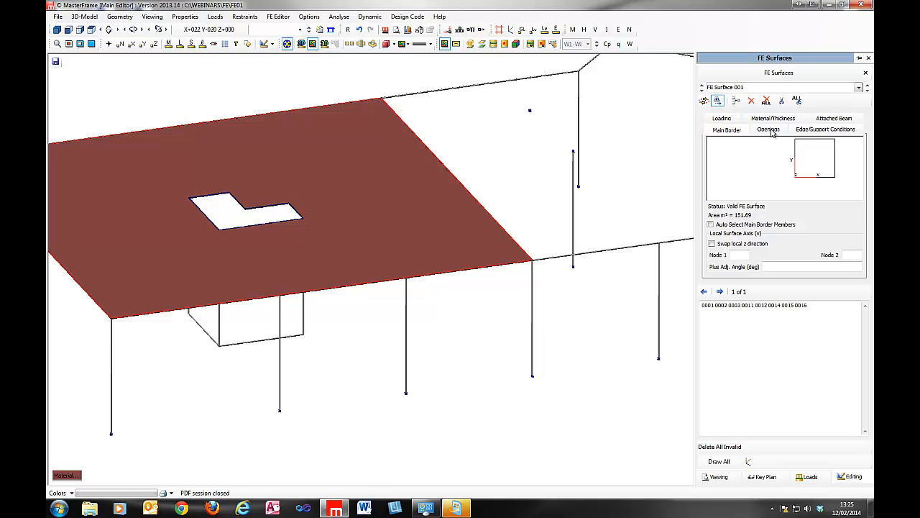
{"action": "middle_click_drag", "start_coordinate": [550, 192], "coordinate": [367, 230]}
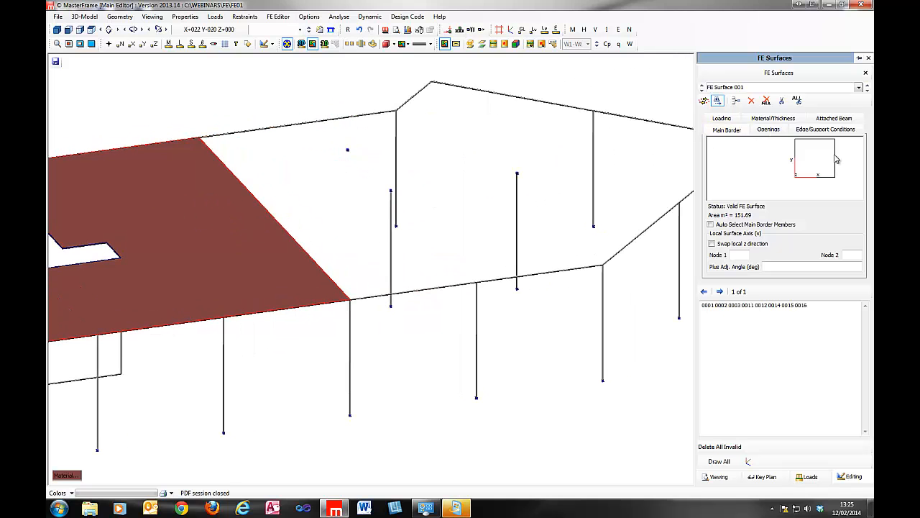
{"action": "left_click", "coordinate": [826, 130]}
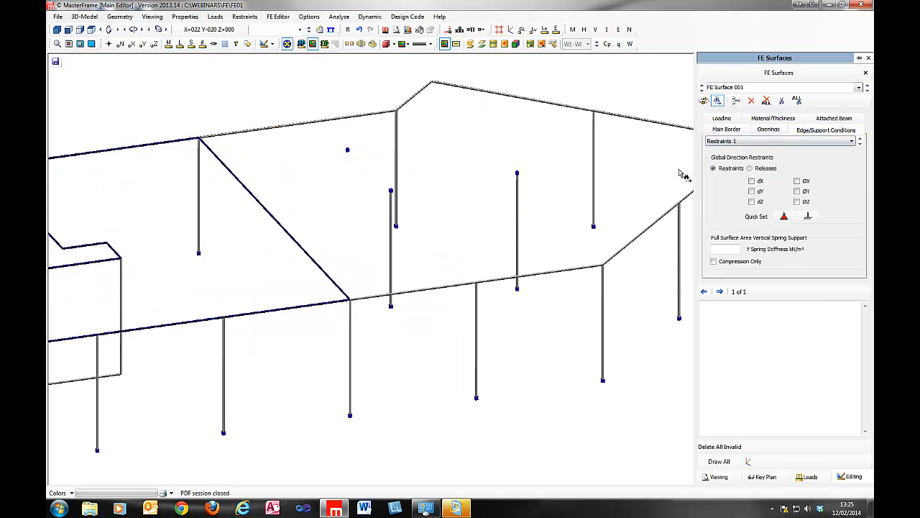
Apply ØX, ØY and ØZ edge releases to two adjoining edges of the opening and the border between the two slab panels
{"action": "middle_click_drag", "start_coordinate": [148, 298], "coordinate": [268, 303]}
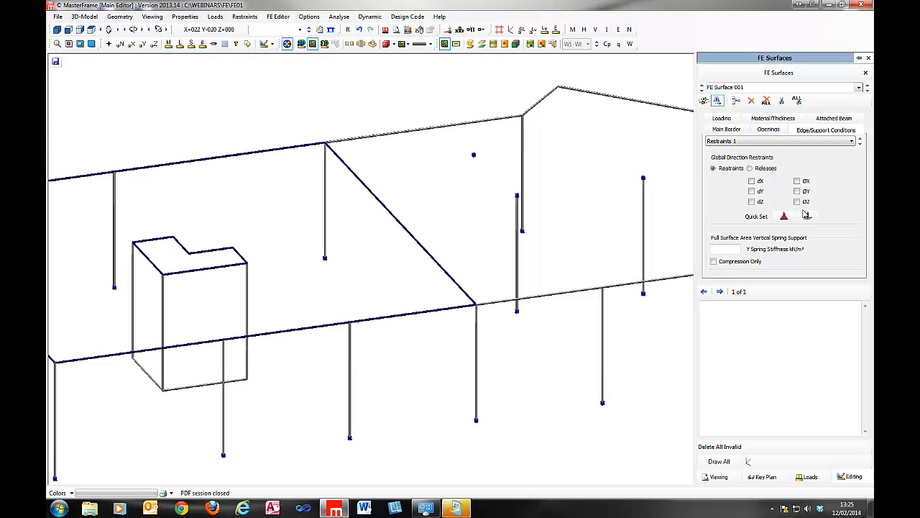
{"action": "left_click", "coordinate": [750, 168]}
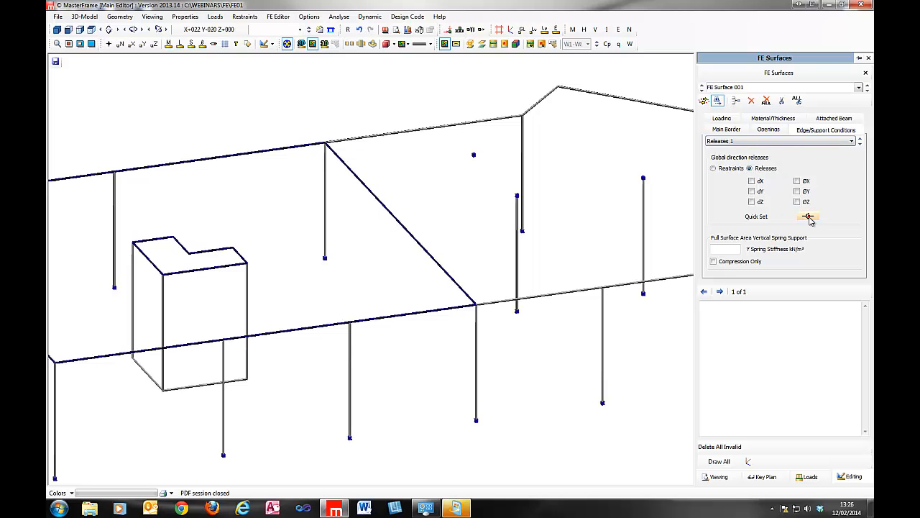
{"action": "middle_click_drag", "start_coordinate": [153, 236], "coordinate": [236, 226]}
{"action": "left_click", "coordinate": [797, 181]}
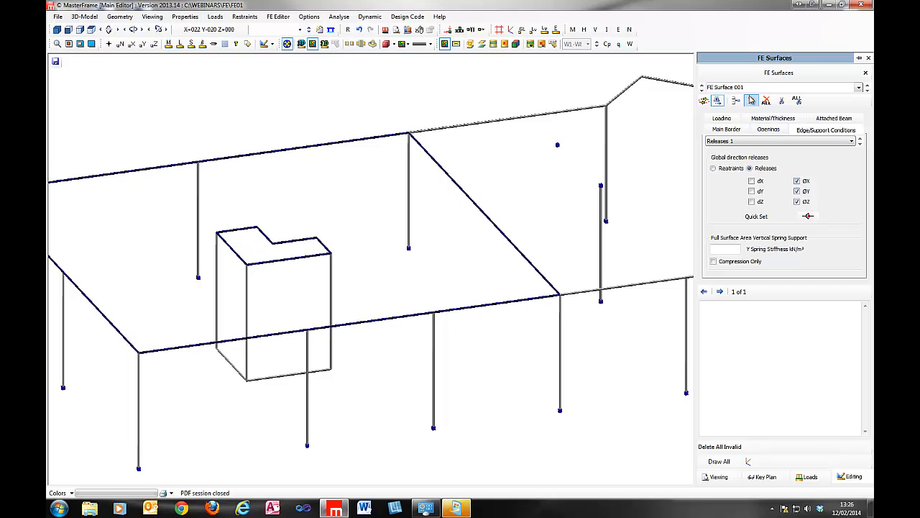
{"action": "left_click", "coordinate": [703, 102]}
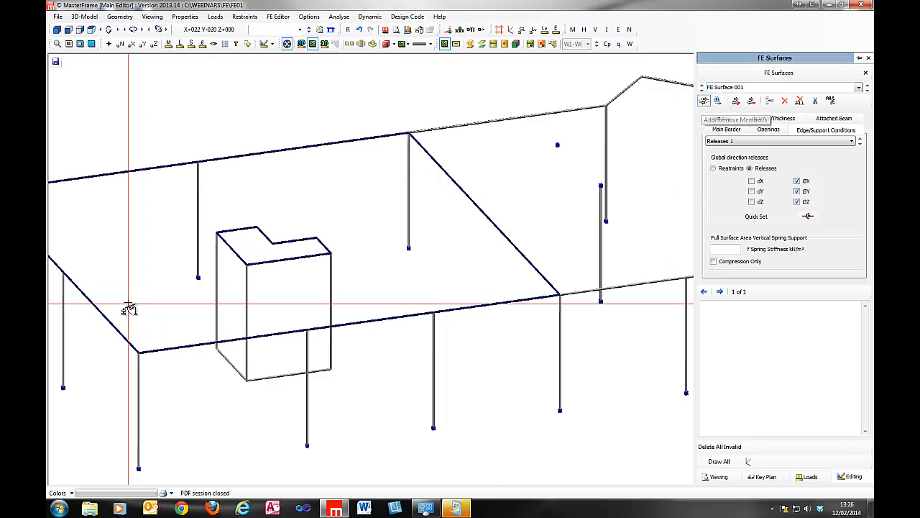
{"action": "left_click", "coordinate": [229, 245]}
{"action": "left_click", "coordinate": [275, 261]}
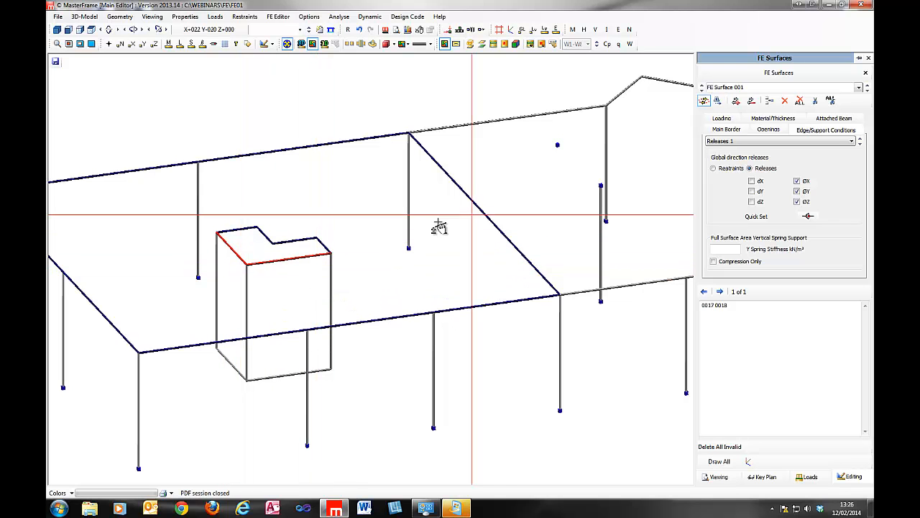
{"action": "left_click", "coordinate": [446, 178]}
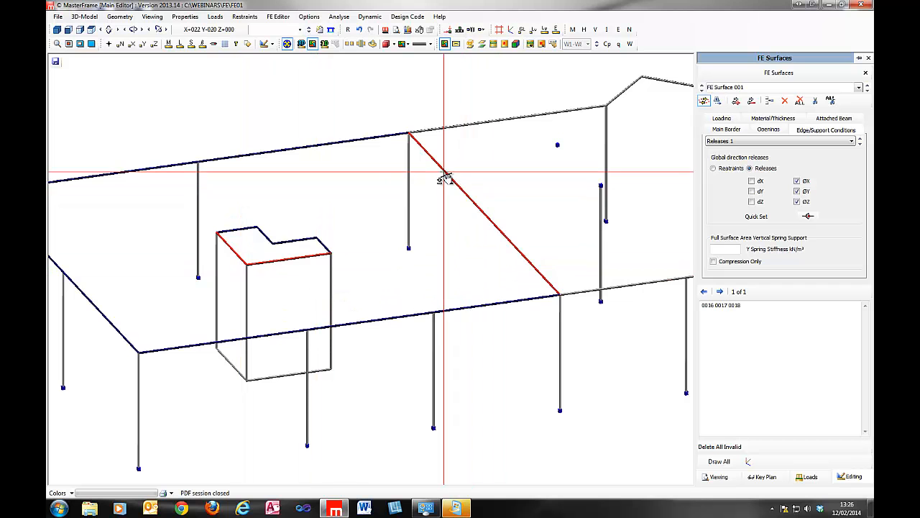
{"action": "middle_click_drag", "start_coordinate": [518, 276], "coordinate": [79, 278], "text": "shift"}
{"action": "middle_click_drag", "start_coordinate": [481, 263], "coordinate": [79, 267]}
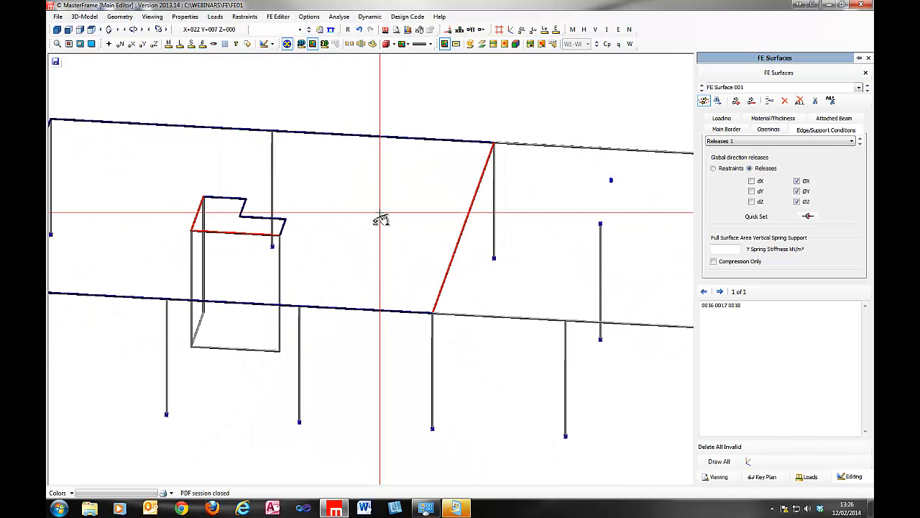
{"action": "middle_click_drag", "start_coordinate": [465, 231], "coordinate": [397, 228]}
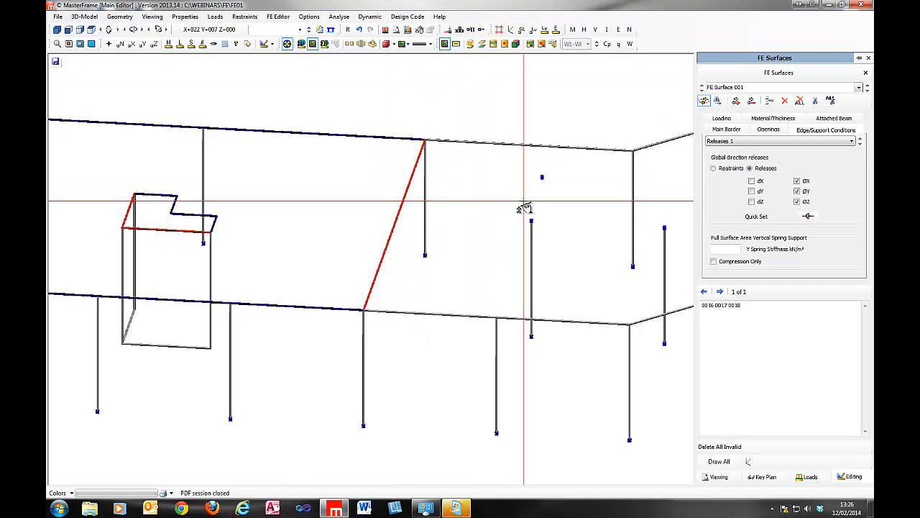
Examine the released edges along the slab and the release sets available for FE Surface 001
{"action": "middle_click_drag", "start_coordinate": [524, 206], "coordinate": [380, 209]}
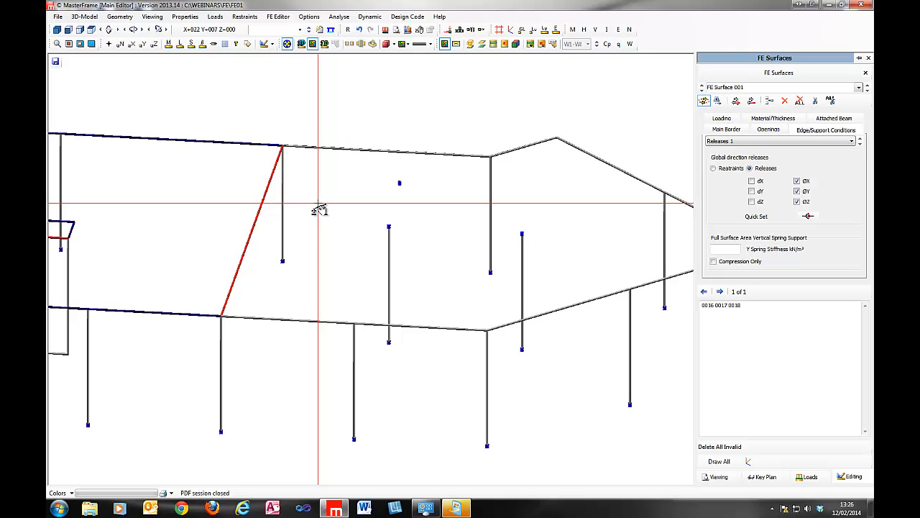
{"action": "scroll", "coordinate": [318, 202], "scroll_direction": "down", "scroll_amount": 1}
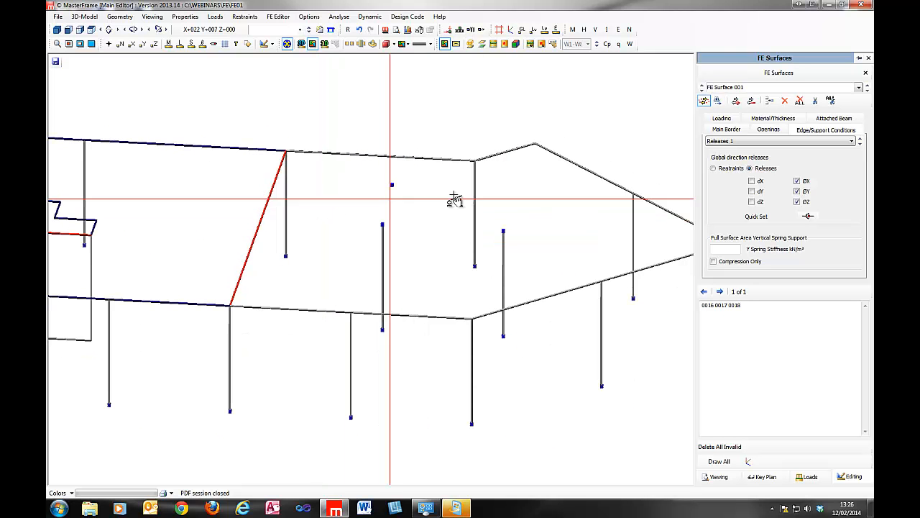
{"action": "left_click", "coordinate": [768, 142]}
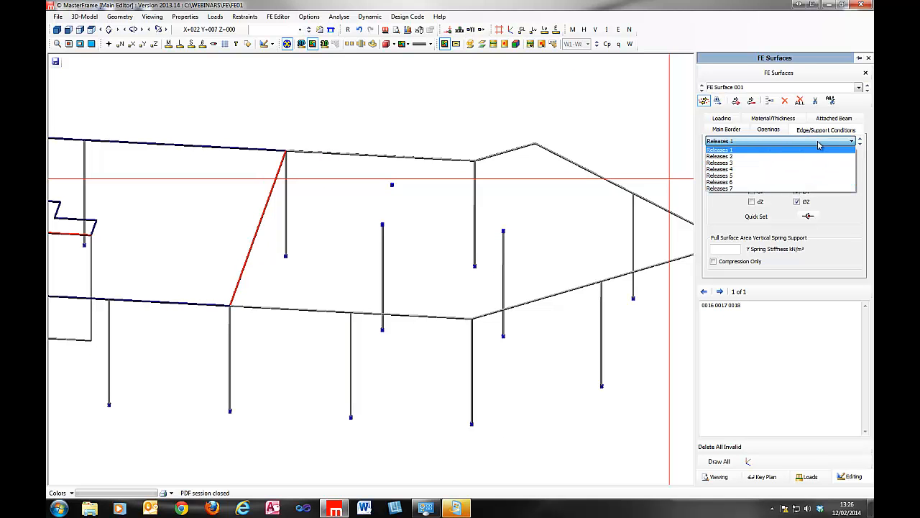
{"action": "left_click", "coordinate": [862, 144]}
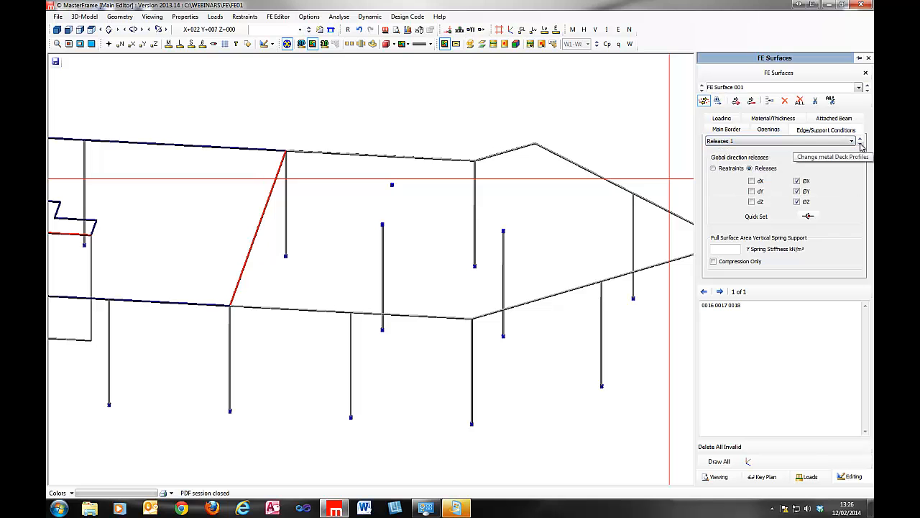
{"action": "left_click", "coordinate": [861, 144]}
{"action": "left_click", "coordinate": [848, 142]}
{"action": "left_click", "coordinate": [762, 149]}
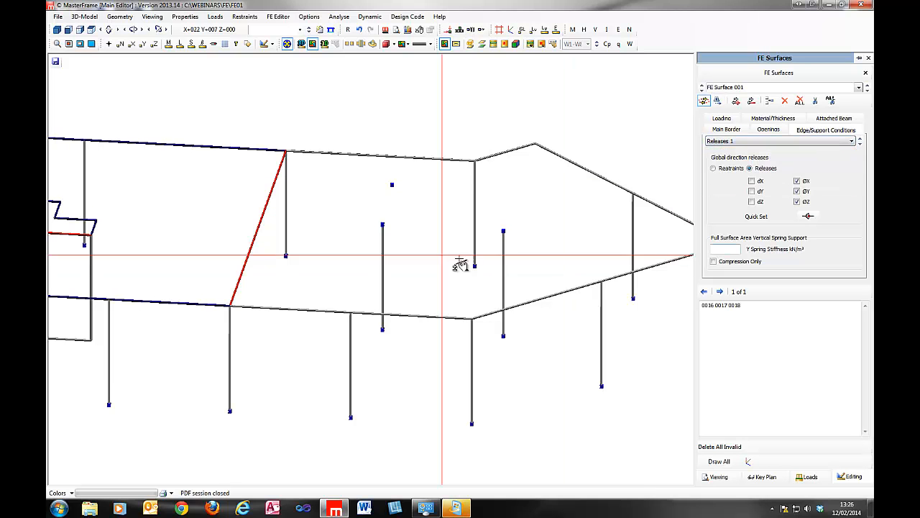
{"action": "middle_click_drag", "start_coordinate": [244, 201], "coordinate": [357, 214]}
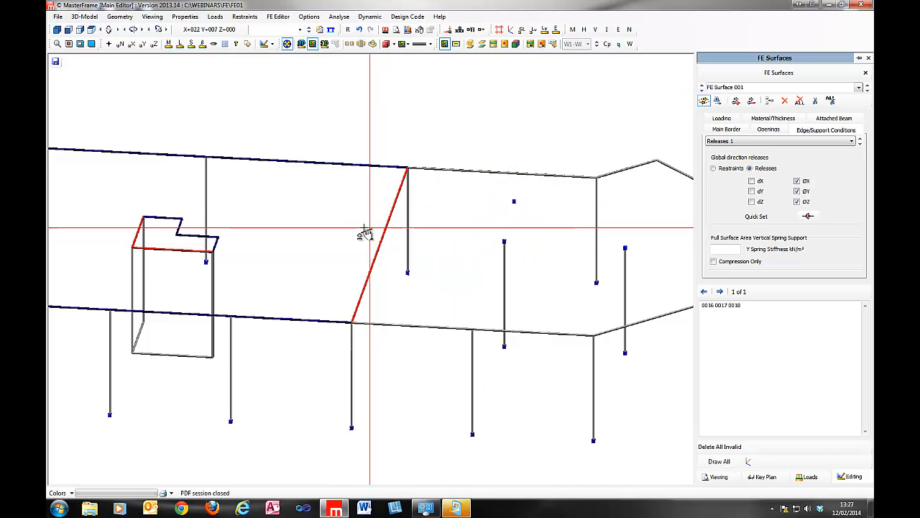
{"action": "middle_click_drag", "start_coordinate": [389, 219], "coordinate": [328, 223]}
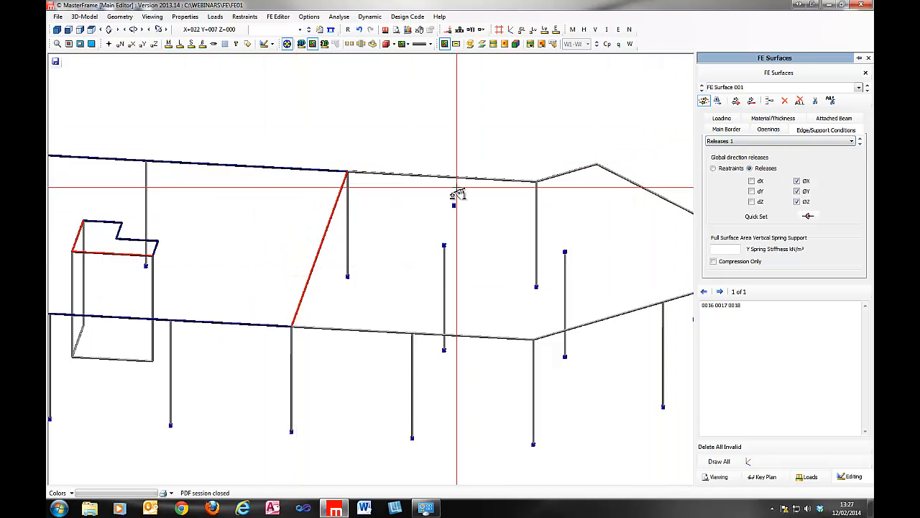
Add a full-area live load of -3.5 kN/m² in the global Y direction to FE Surface 001
{"action": "left_click", "coordinate": [721, 119]}
{"action": "middle_click_drag", "start_coordinate": [186, 248], "coordinate": [372, 269]}
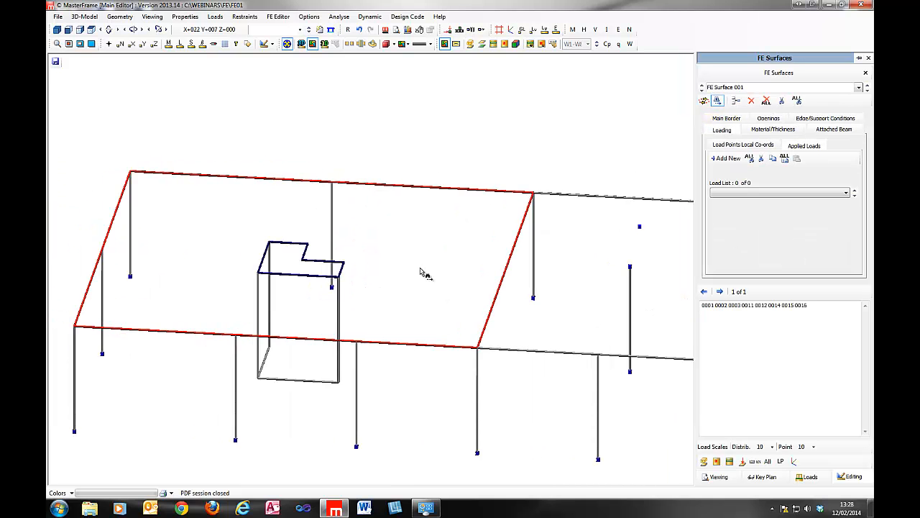
{"action": "scroll", "coordinate": [420, 272], "scroll_direction": "down", "scroll_amount": 1}
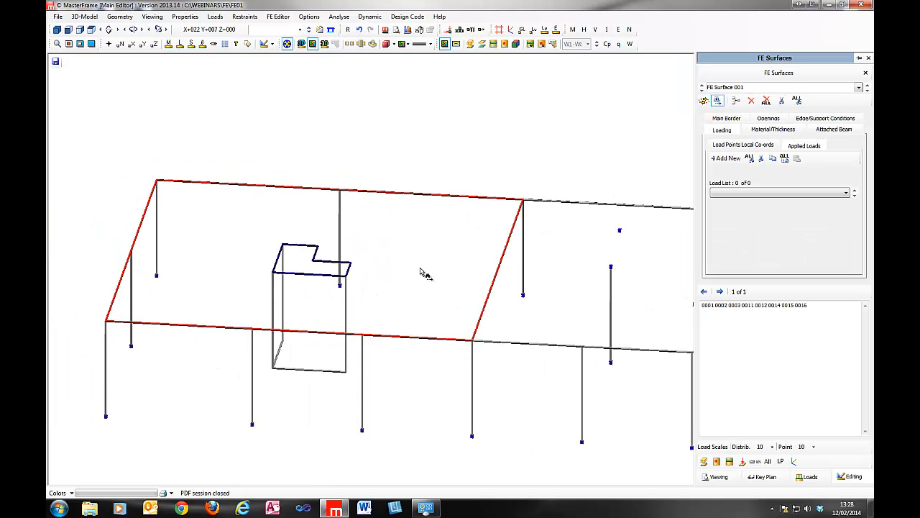
{"action": "left_click", "coordinate": [726, 159]}
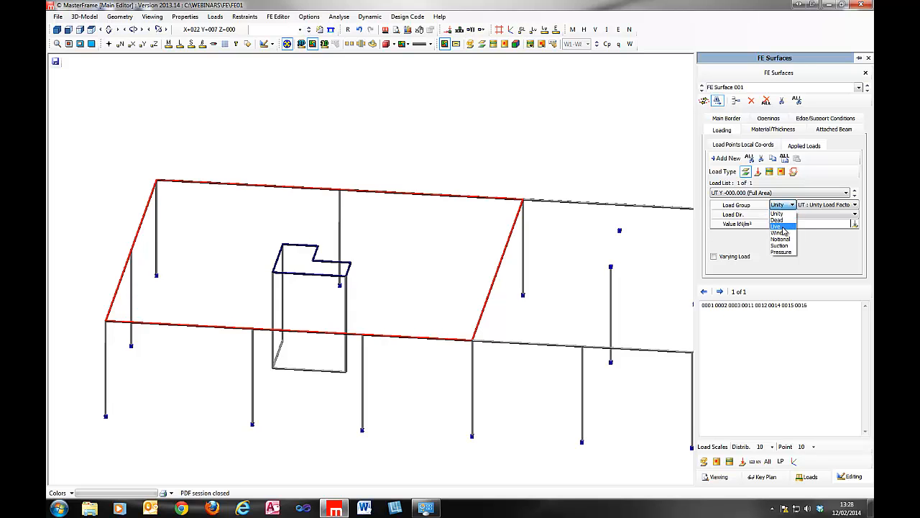
{"action": "left_click", "coordinate": [786, 228]}
{"action": "left_click", "coordinate": [794, 223]}
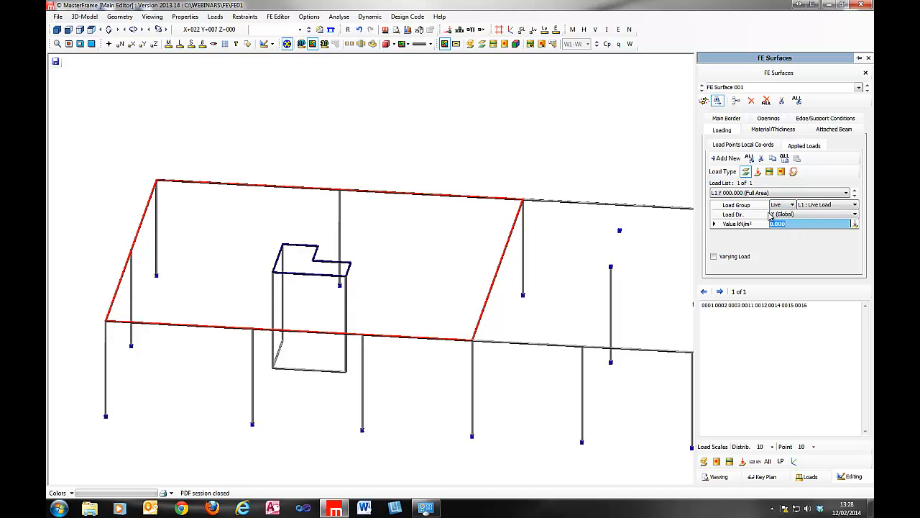
{"action": "type", "text": "-3.5"}
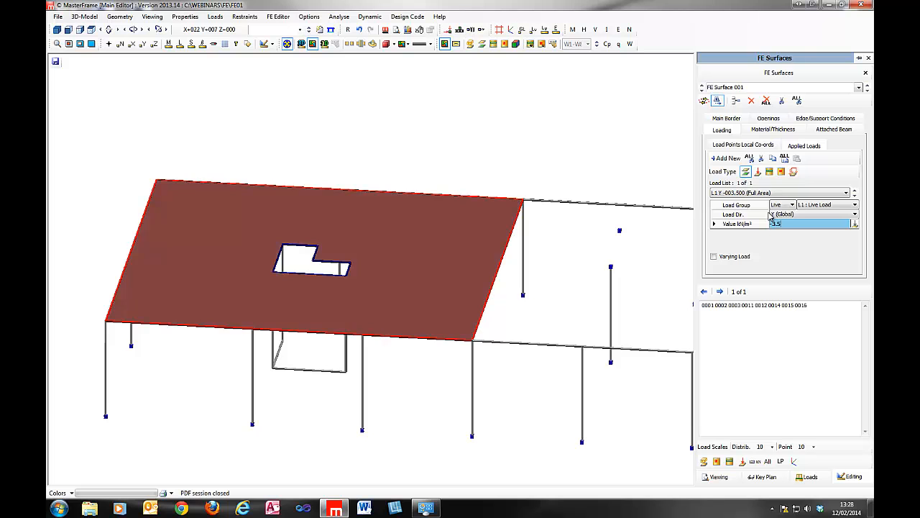
Check the slab's thickness and concrete density in the material settings, then return to the applied loads
{"action": "left_click", "coordinate": [789, 129]}
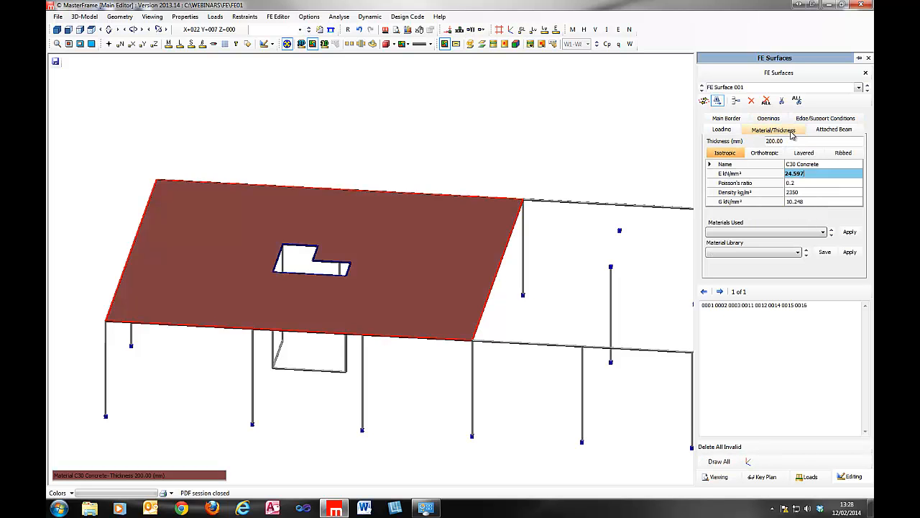
{"action": "left_click", "coordinate": [806, 193]}
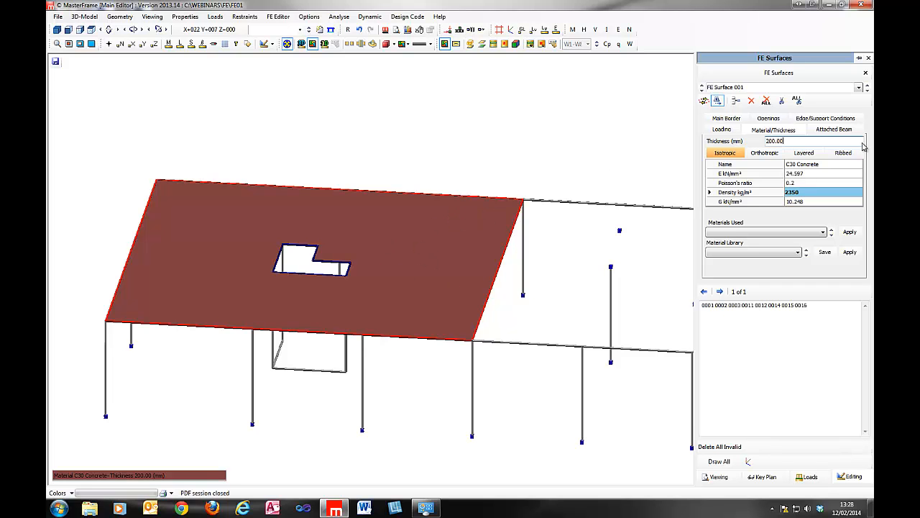
{"action": "left_click", "coordinate": [721, 129]}
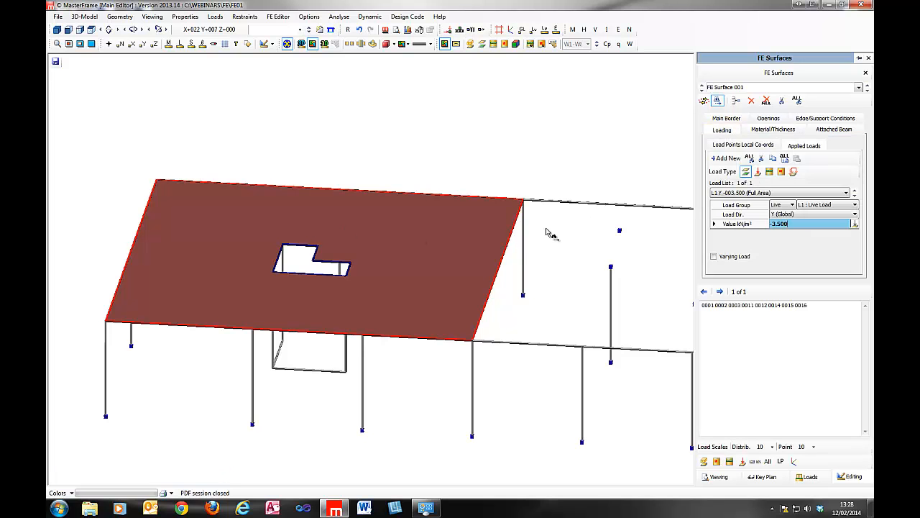
Add a second live load as a perimeter load of -10 kN/m in the global Y direction
{"action": "middle_click_drag", "start_coordinate": [452, 221], "coordinate": [484, 165]}
{"action": "left_click", "coordinate": [726, 157]}
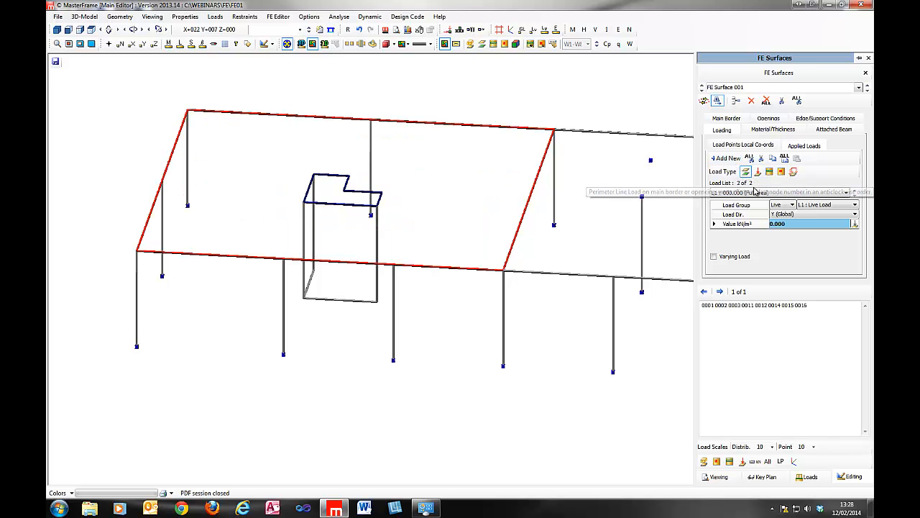
{"action": "left_click", "coordinate": [793, 171]}
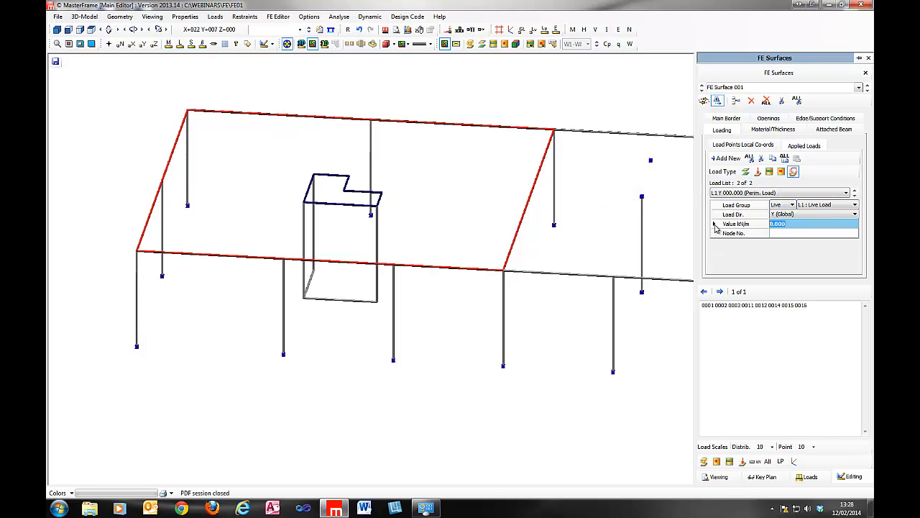
{"action": "type", "text": "-10"}
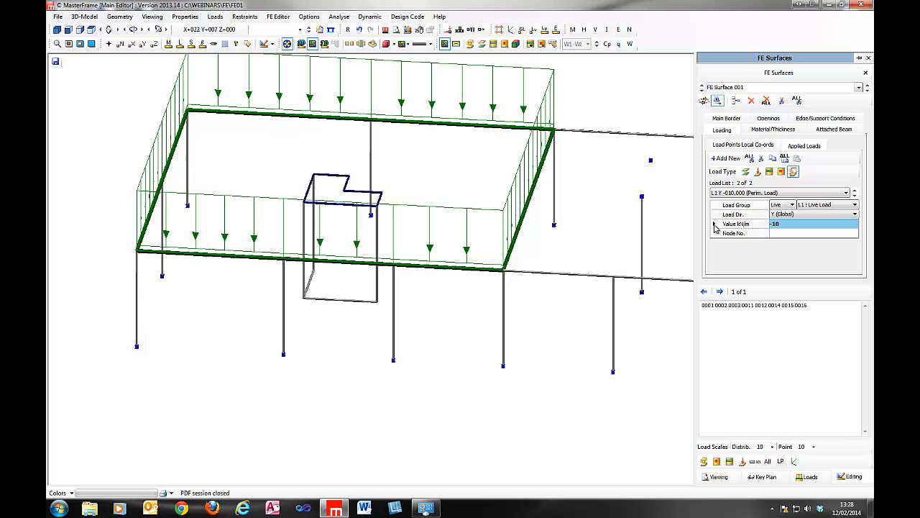
Show the node numbers and limit the perimeter load to the stretch defined by nodes 13 and 4
{"action": "middle_click_drag", "start_coordinate": [486, 96], "coordinate": [474, 185]}
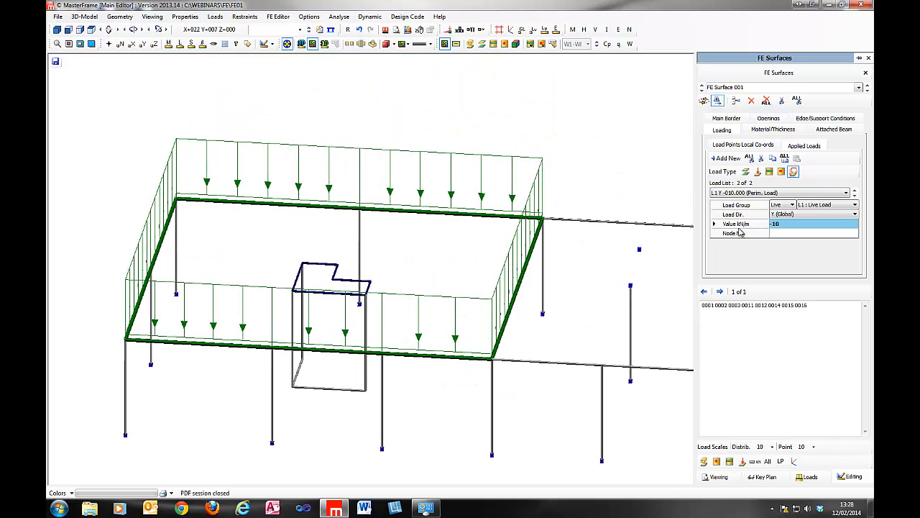
{"action": "left_click", "coordinate": [786, 233]}
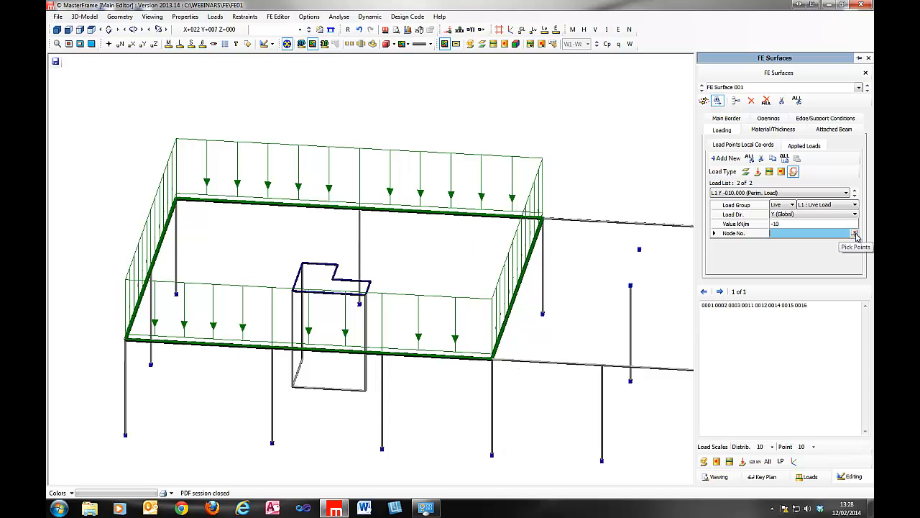
{"action": "left_click", "coordinate": [121, 44]}
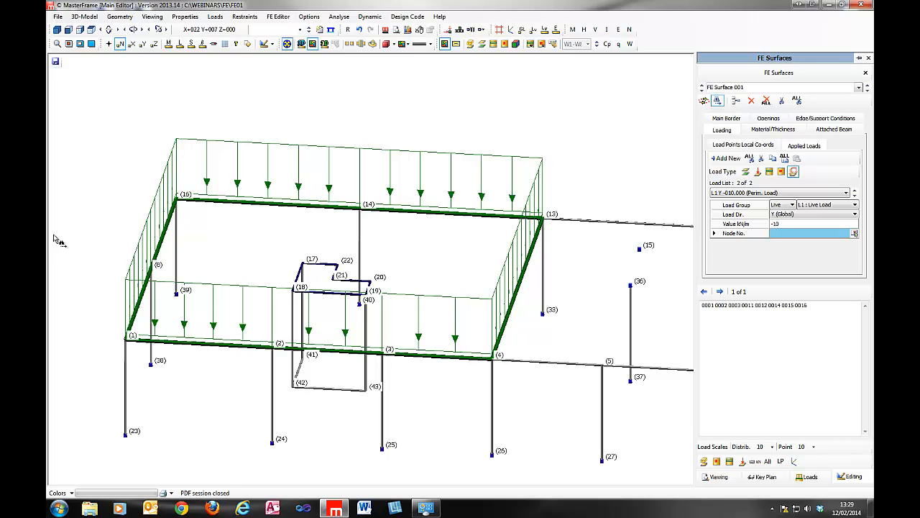
{"action": "left_click", "coordinate": [854, 234]}
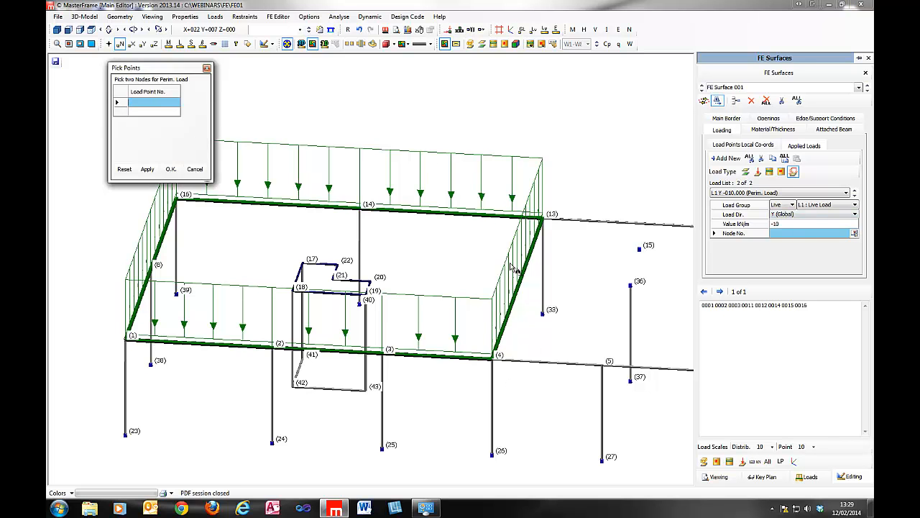
{"action": "left_click", "coordinate": [540, 216]}
{"action": "left_click", "coordinate": [495, 355]}
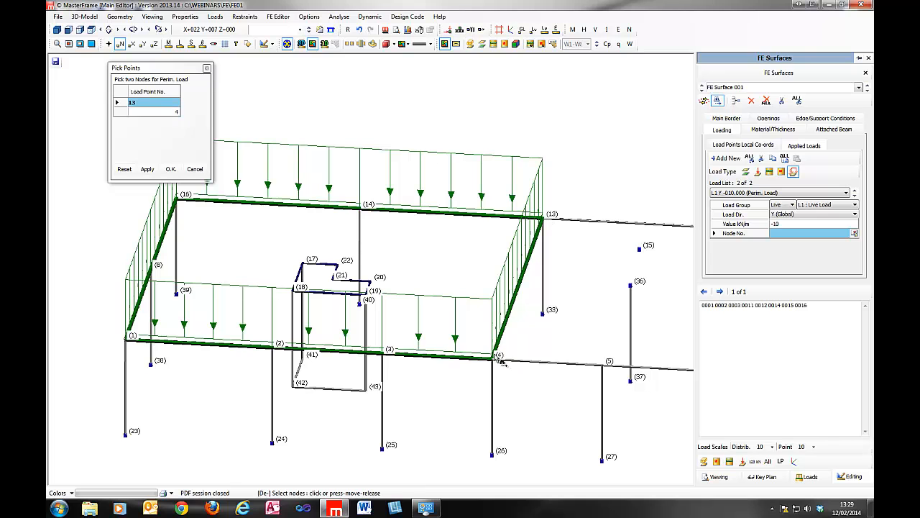
{"action": "left_click", "coordinate": [170, 170]}
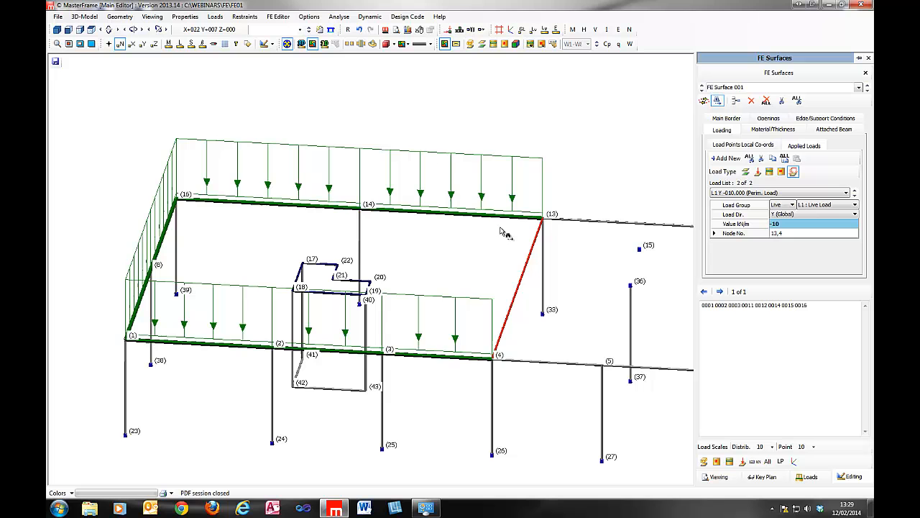
Add a third live load as a line load of -15 kN/m, clearing its load points, and hide the node numbers
{"action": "middle_click_drag", "start_coordinate": [440, 223], "coordinate": [358, 228]}
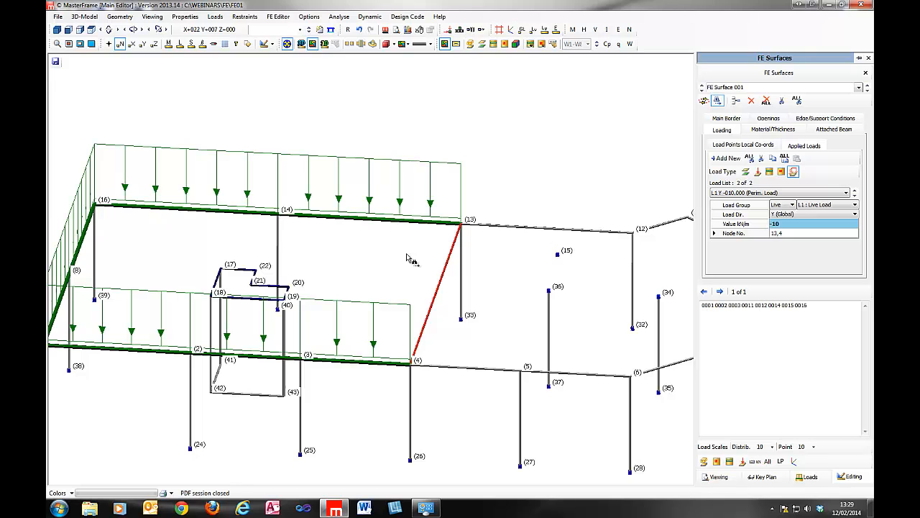
{"action": "left_click", "coordinate": [726, 158]}
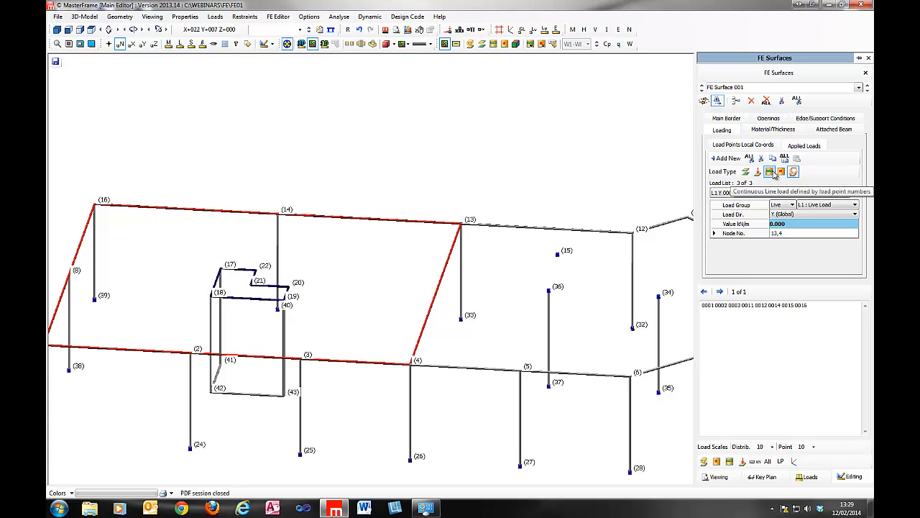
{"action": "left_click", "coordinate": [792, 171]}
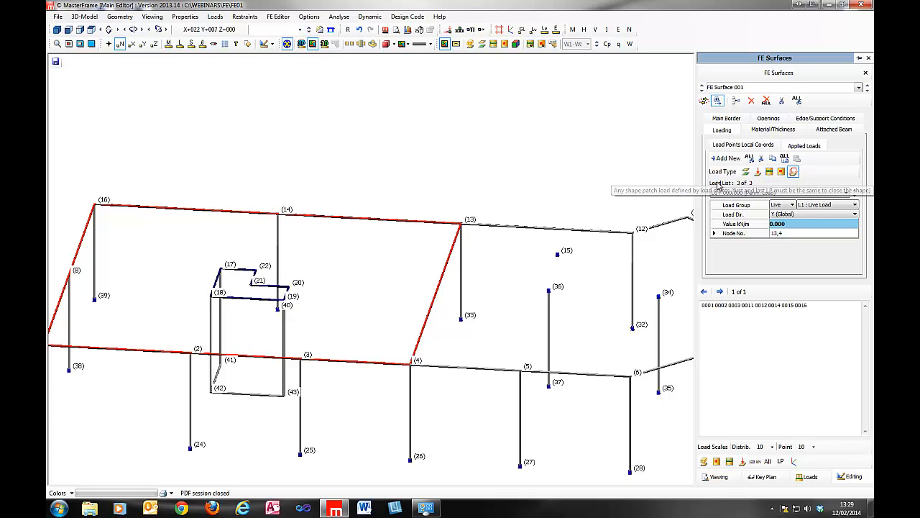
{"action": "left_click_drag", "start_coordinate": [427, 200], "coordinate": [512, 175]}
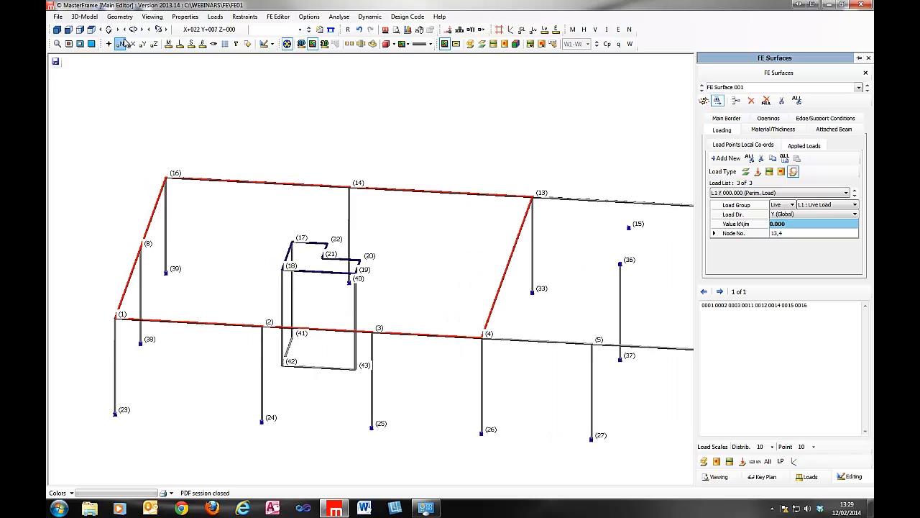
{"action": "left_click", "coordinate": [124, 45]}
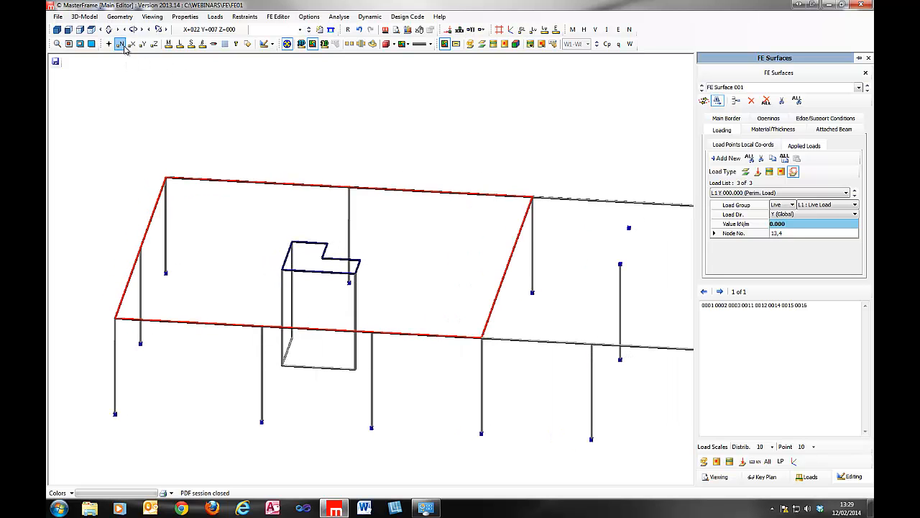
{"action": "left_click", "coordinate": [770, 172]}
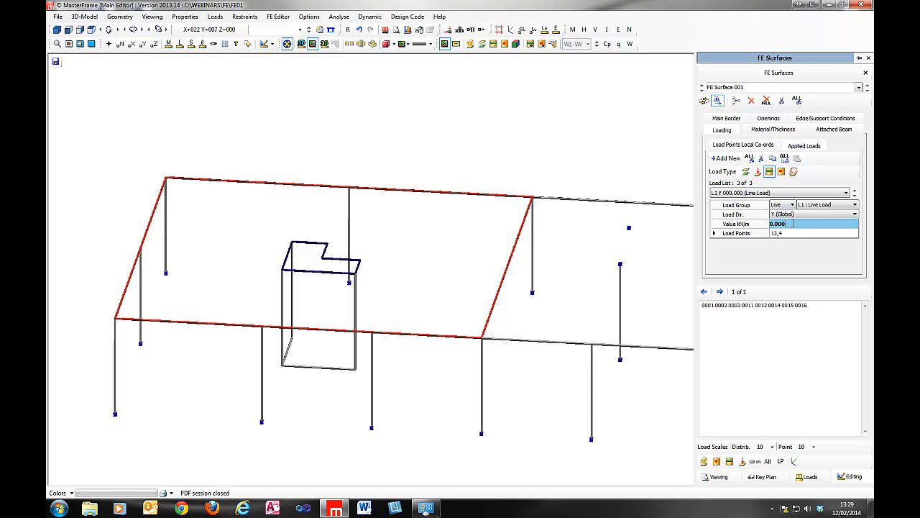
{"action": "type", "text": "-15"}
{"action": "left_click", "coordinate": [813, 235]}
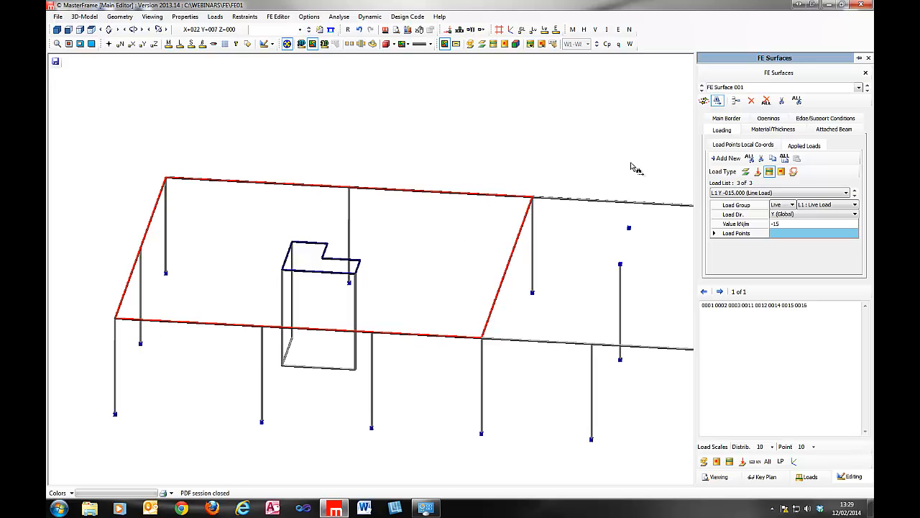
Add all node points of the surface as load points and display the load point numbers on the model
{"action": "left_click", "coordinate": [723, 146]}
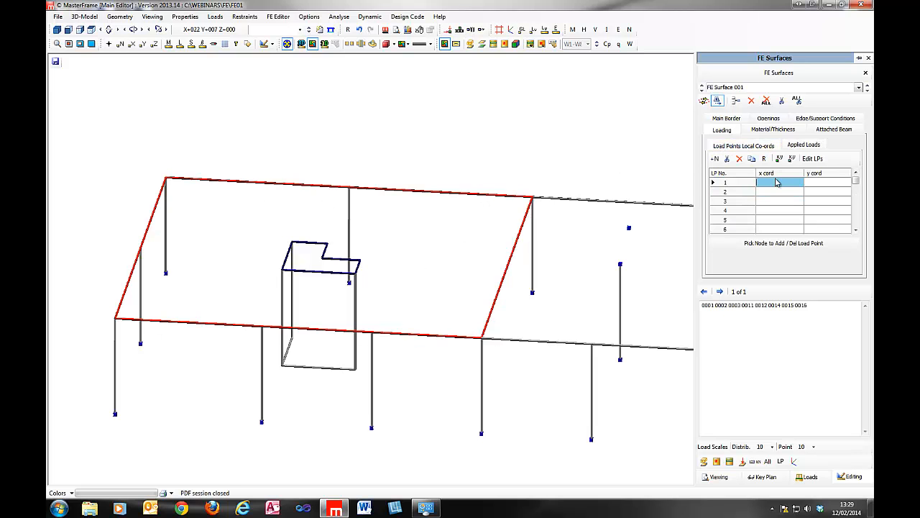
{"action": "left_click", "coordinate": [716, 159]}
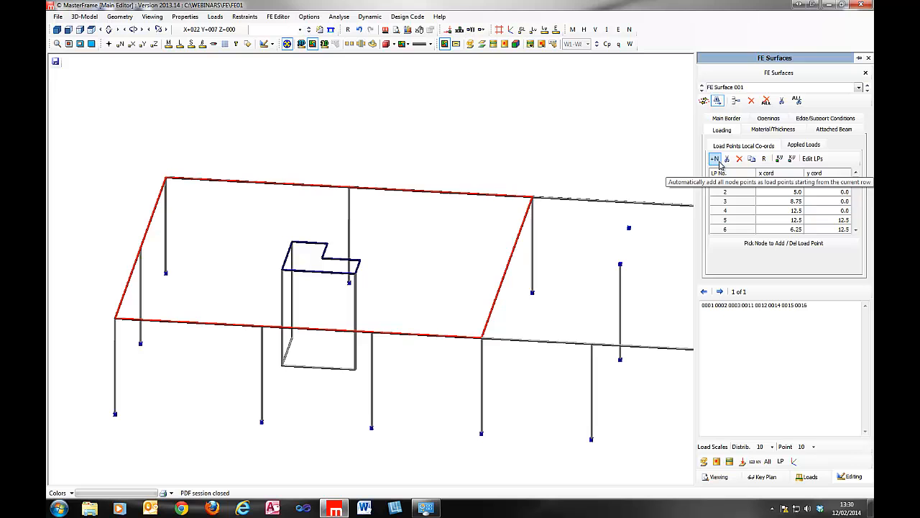
{"action": "left_click", "coordinate": [781, 461]}
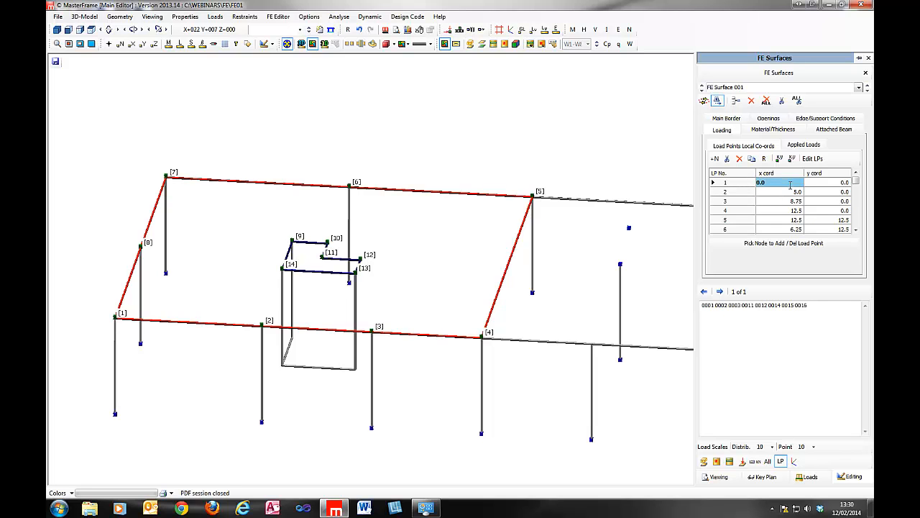
{"action": "left_click", "coordinate": [826, 184]}
{"action": "left_click", "coordinate": [782, 182]}
{"action": "left_click", "coordinate": [823, 190]}
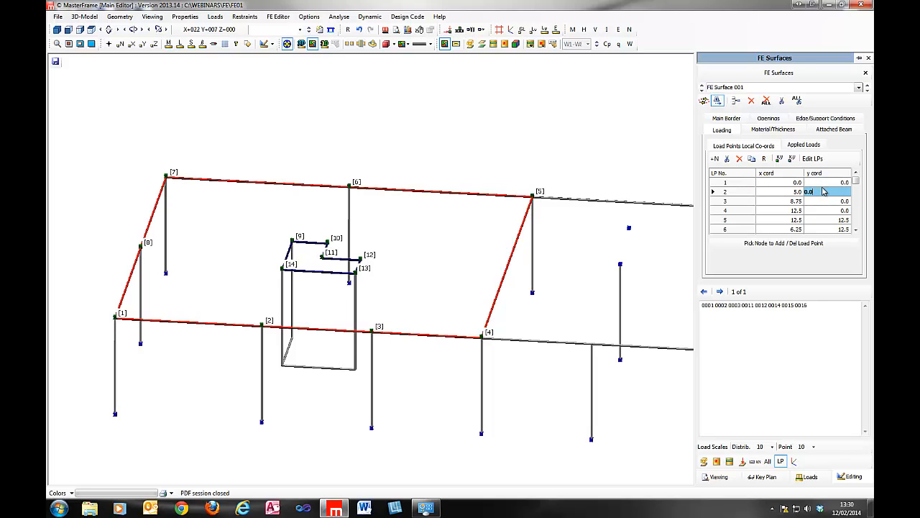
Delete all load points from FE Surface 001
{"action": "left_click", "coordinate": [746, 185]}
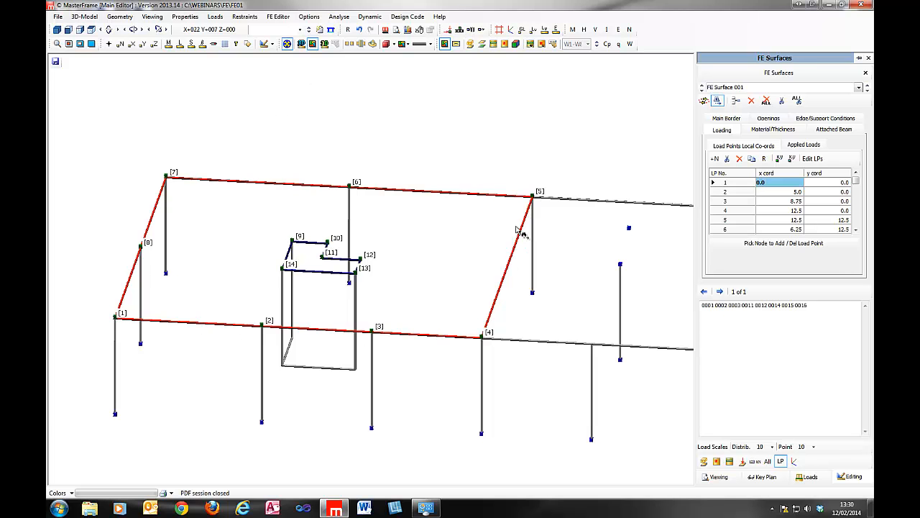
{"action": "middle_click_drag", "start_coordinate": [404, 227], "coordinate": [343, 237]}
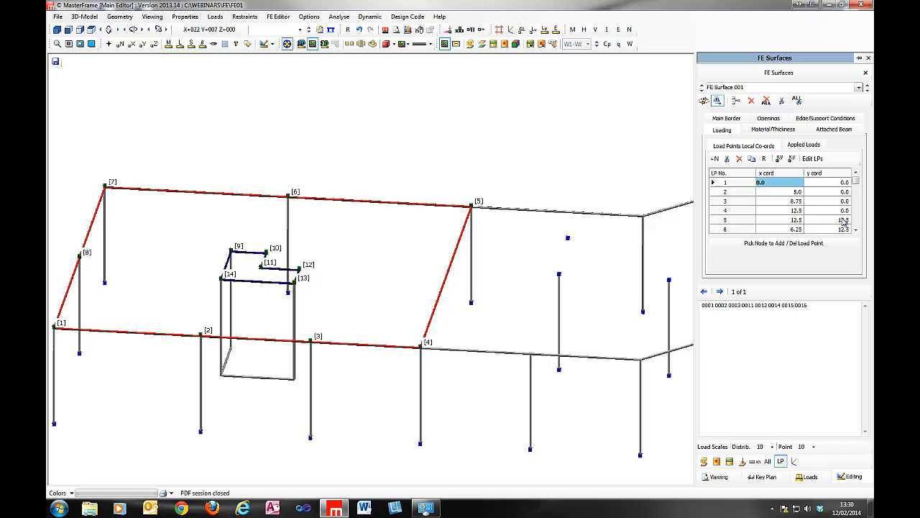
{"action": "left_click", "coordinate": [739, 158]}
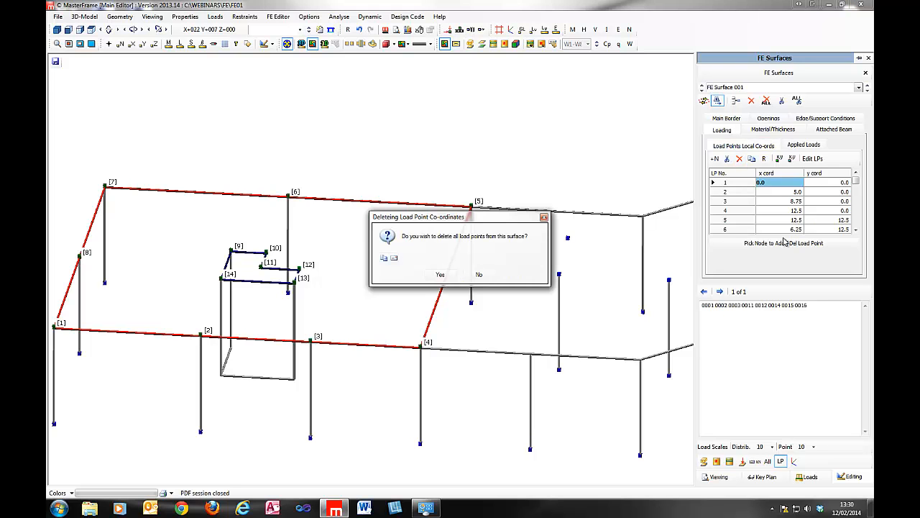
{"action": "left_click", "coordinate": [440, 274]}
Add two load points by picking the front corner node and the adjacent column node along the slab's front edge
{"action": "left_click", "coordinate": [809, 243]}
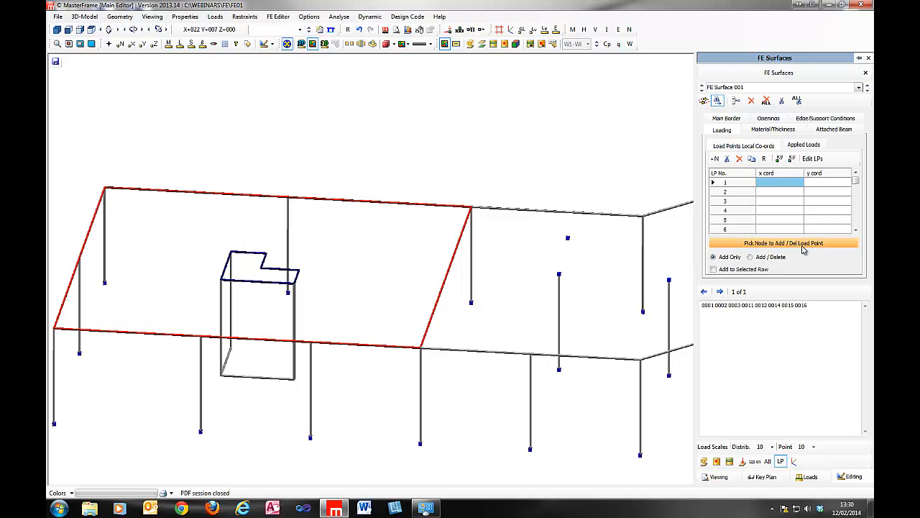
{"action": "middle_click_drag", "start_coordinate": [241, 227], "coordinate": [343, 201]}
{"action": "left_click", "coordinate": [156, 303]}
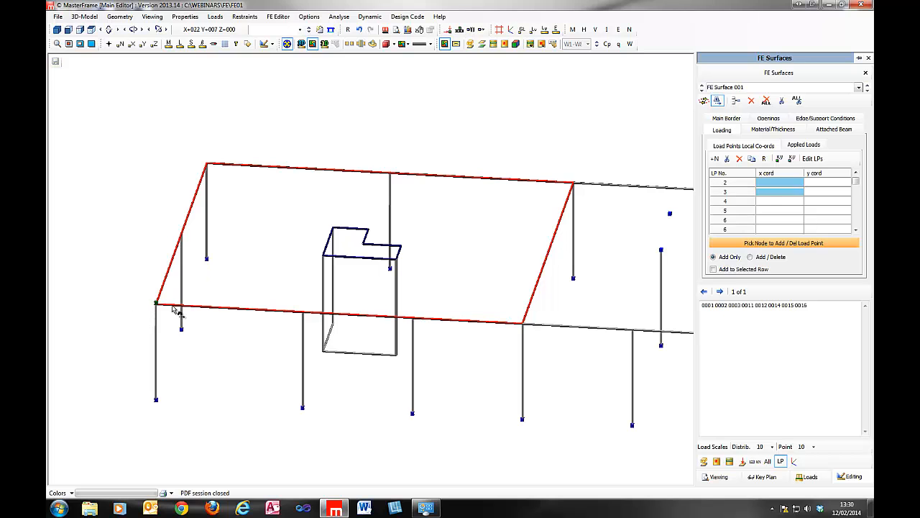
{"action": "left_click", "coordinate": [302, 310]}
{"action": "left_click", "coordinate": [764, 242]}
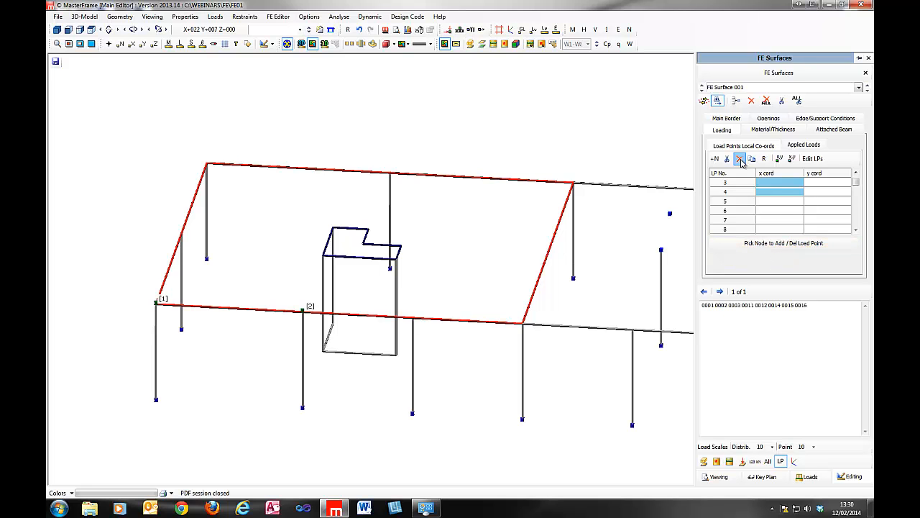
Delete the individually picked load points and add all nodes of the surface as load points again
{"action": "left_click", "coordinate": [715, 159]}
{"action": "left_click", "coordinate": [440, 274]}
{"action": "left_click", "coordinate": [716, 159]}
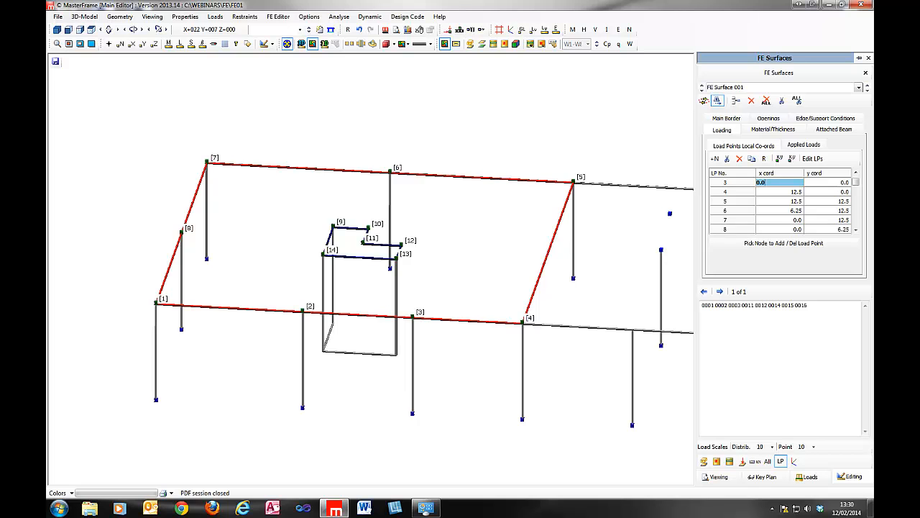
Define load point 15 at local coordinates x 2 and y 3
{"action": "left_click_drag", "start_coordinate": [857, 186], "coordinate": [855, 194]}
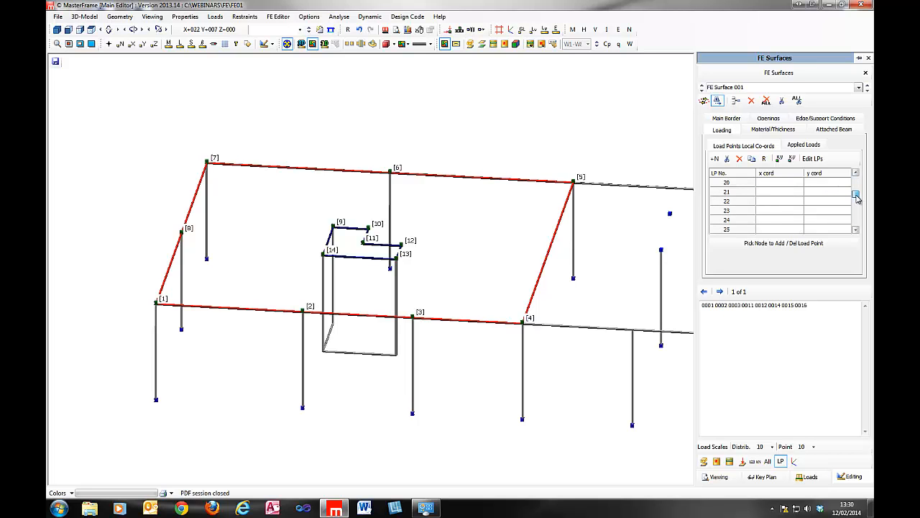
{"action": "left_click", "coordinate": [778, 201]}
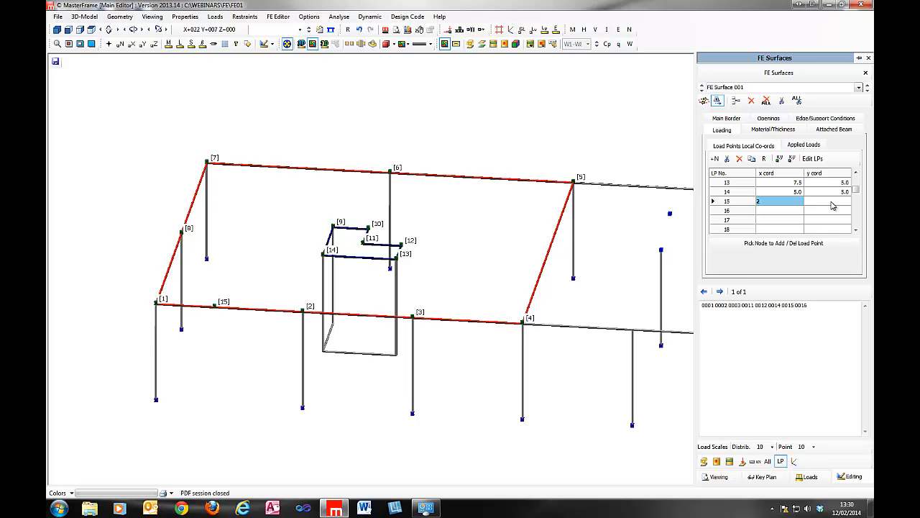
{"action": "type", "text": "2"}
{"action": "left_click", "coordinate": [831, 201]}
{"action": "type", "text": "3"}
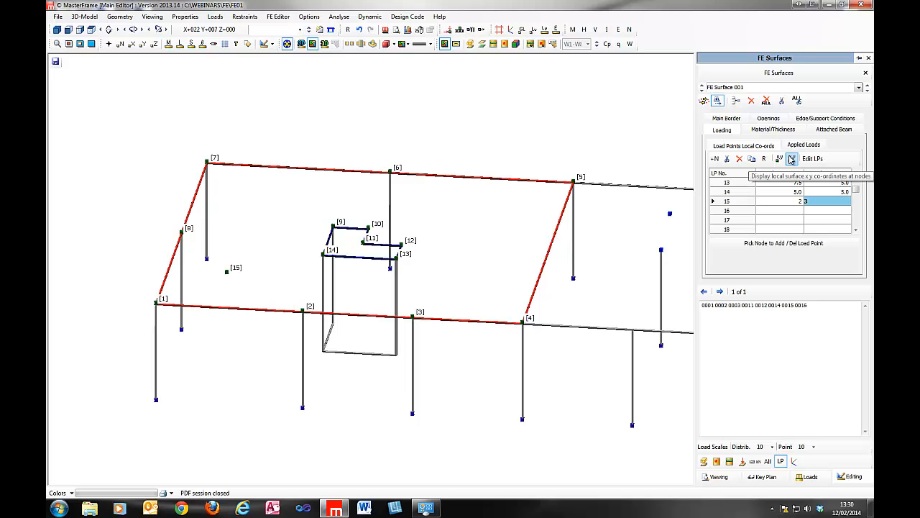
Display the local x y coordinates at the nodes and load points on the model, and hide them again
{"action": "left_click", "coordinate": [791, 158]}
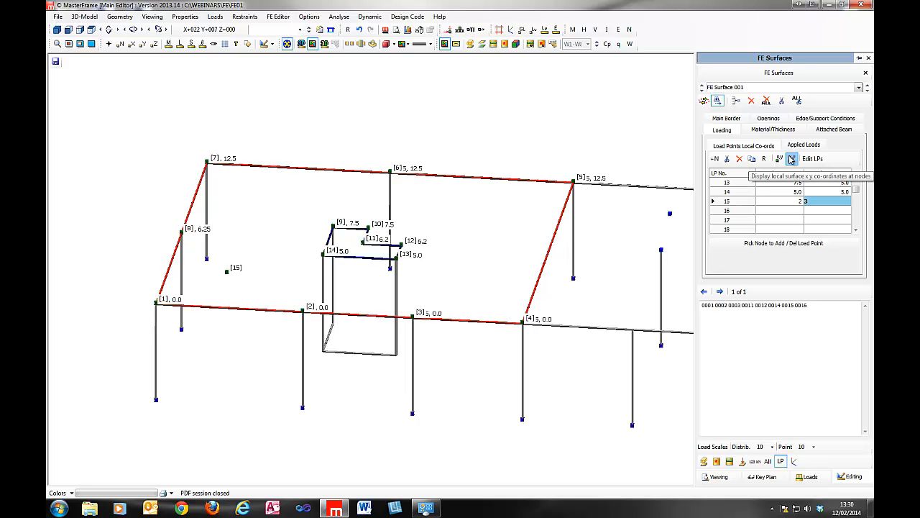
{"action": "left_click", "coordinate": [779, 159]}
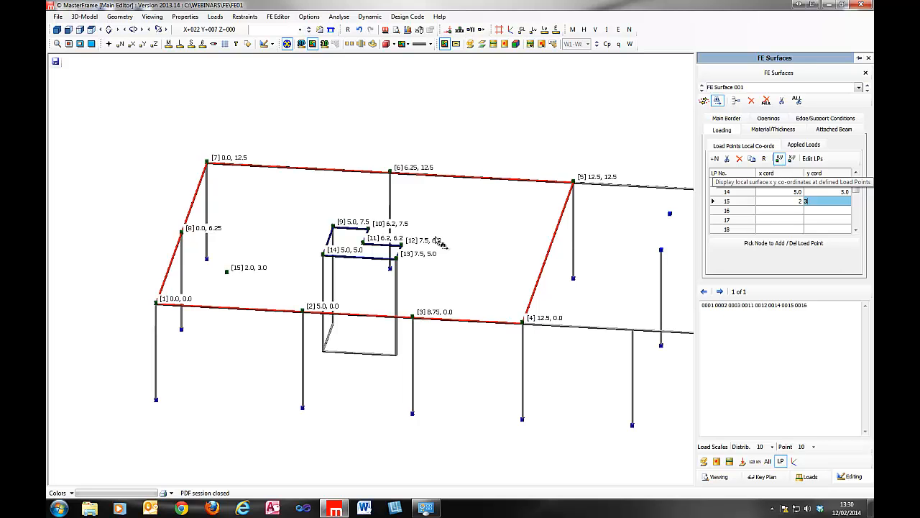
{"action": "left_click", "coordinate": [778, 160]}
{"action": "middle_click_drag", "start_coordinate": [369, 271], "coordinate": [320, 235]}
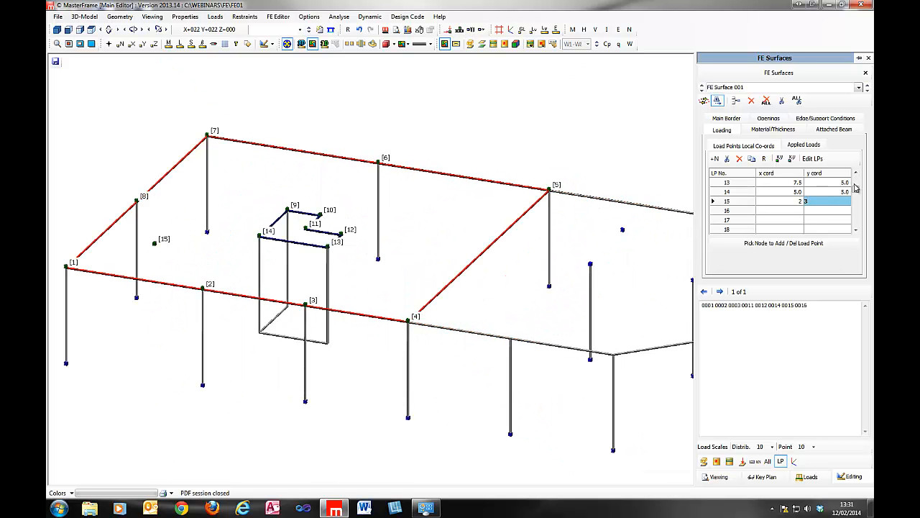
Shift load points 13 and 14 by -2 m in the local y direction
{"action": "left_click", "coordinate": [811, 159]}
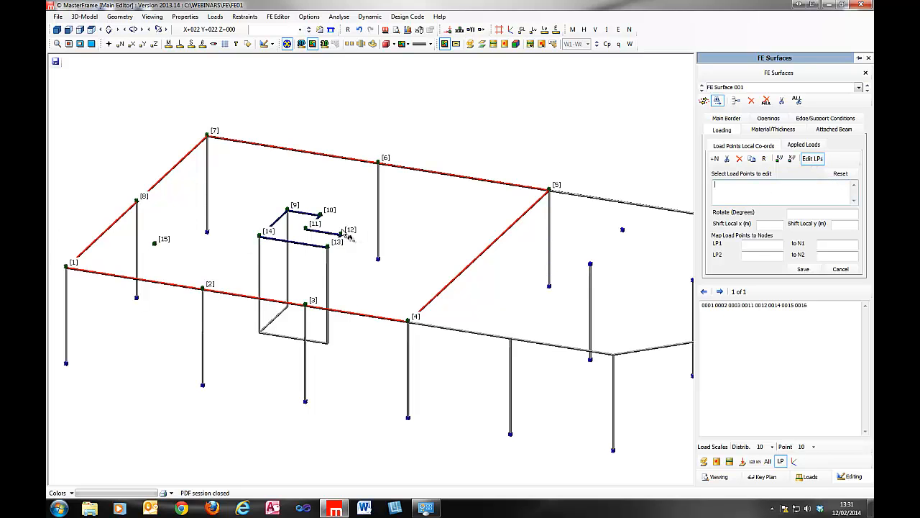
{"action": "left_click", "coordinate": [259, 235]}
{"action": "left_click", "coordinate": [328, 247]}
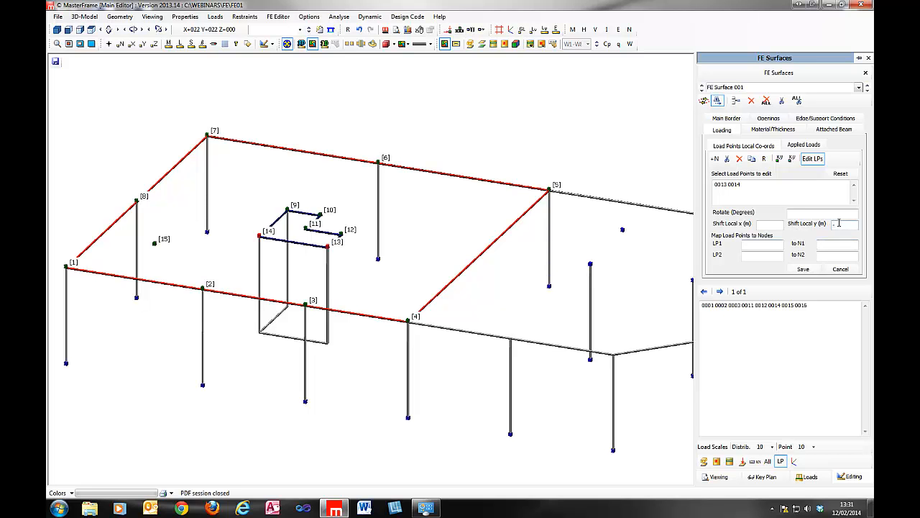
{"action": "left_click", "coordinate": [839, 223]}
{"action": "type", "text": "-2"}
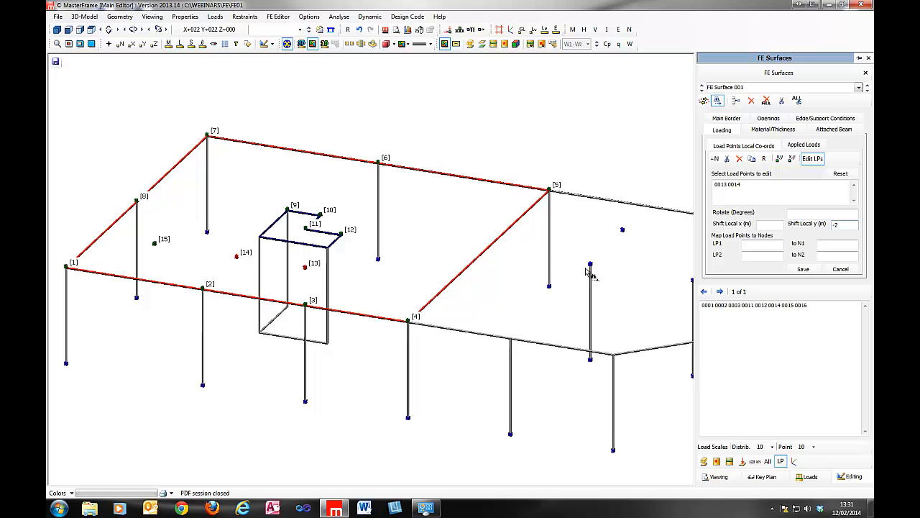
{"action": "left_click", "coordinate": [757, 246]}
{"action": "middle_click_drag", "start_coordinate": [385, 211], "coordinate": [315, 207]}
{"action": "right_click_drag", "start_coordinate": [403, 417], "coordinate": [414, 467]}
{"action": "middle_click_drag", "start_coordinate": [203, 203], "coordinate": [345, 233]}
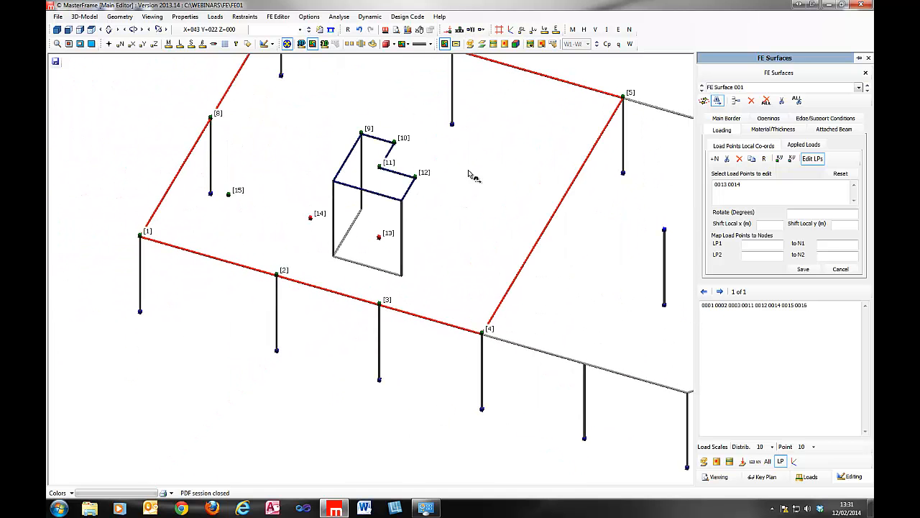
Assign load points 15, 13 and 12 to the -15 kN/m line load
{"action": "left_click", "coordinate": [803, 145]}
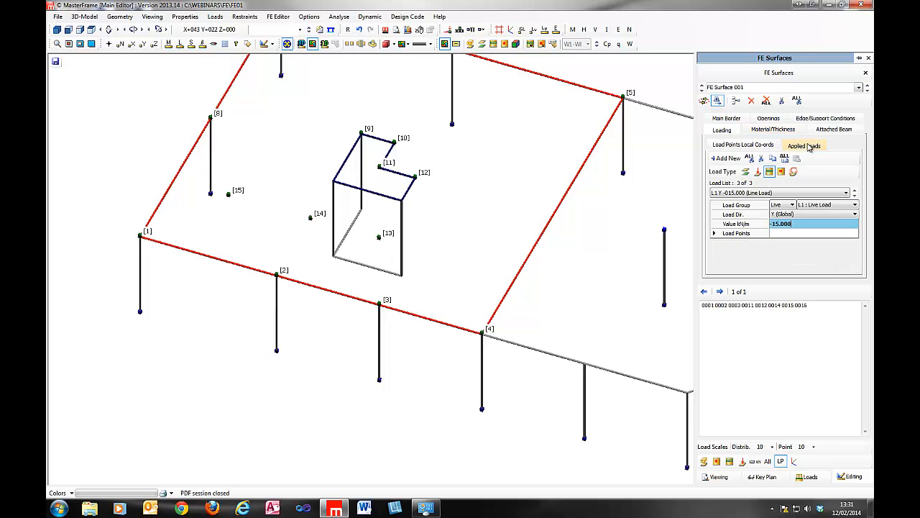
{"action": "left_click", "coordinate": [785, 233]}
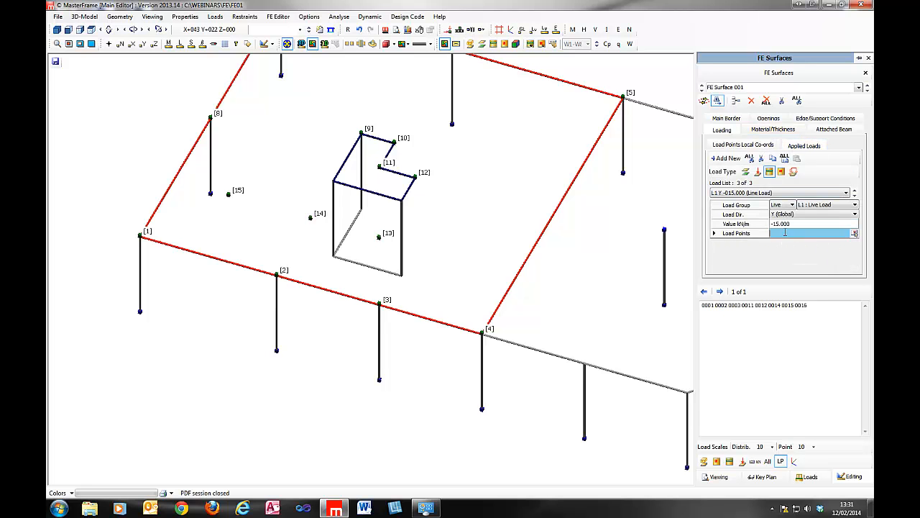
{"action": "left_click", "coordinate": [854, 234]}
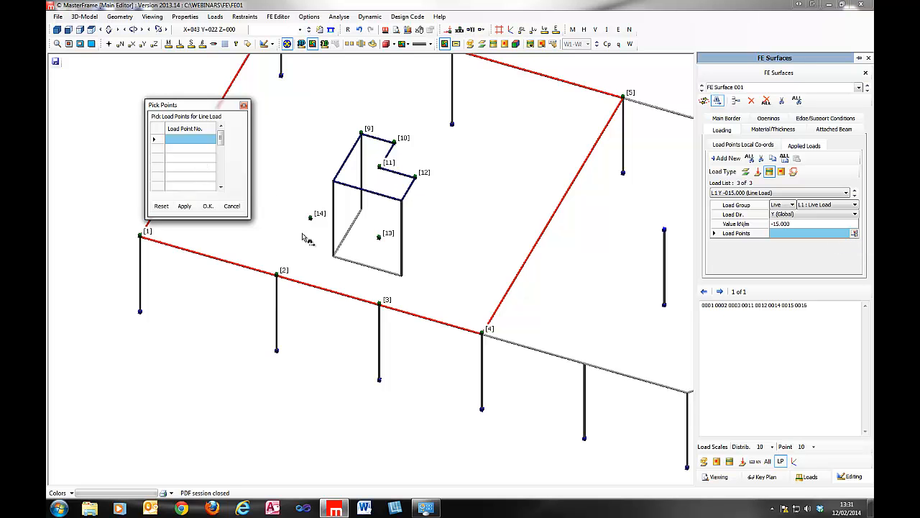
{"action": "left_click_drag", "start_coordinate": [164, 98], "coordinate": [132, 265]}
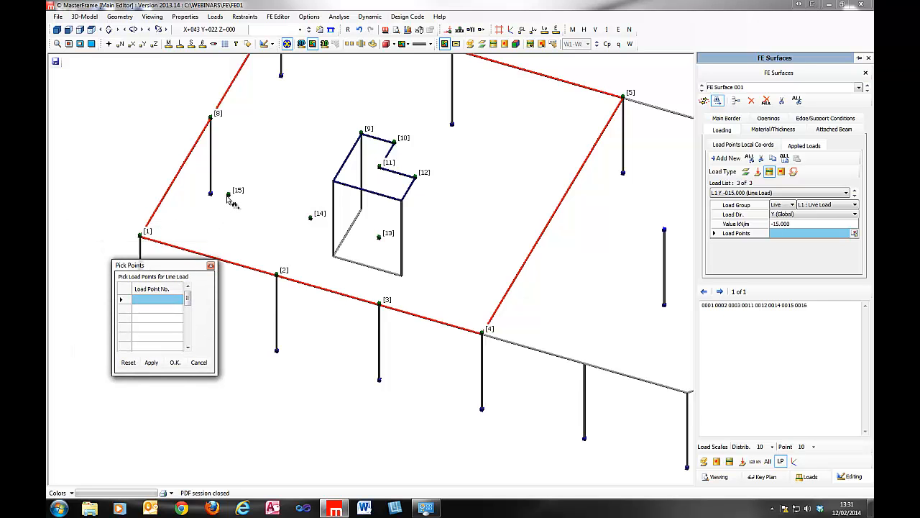
{"action": "left_click", "coordinate": [228, 195]}
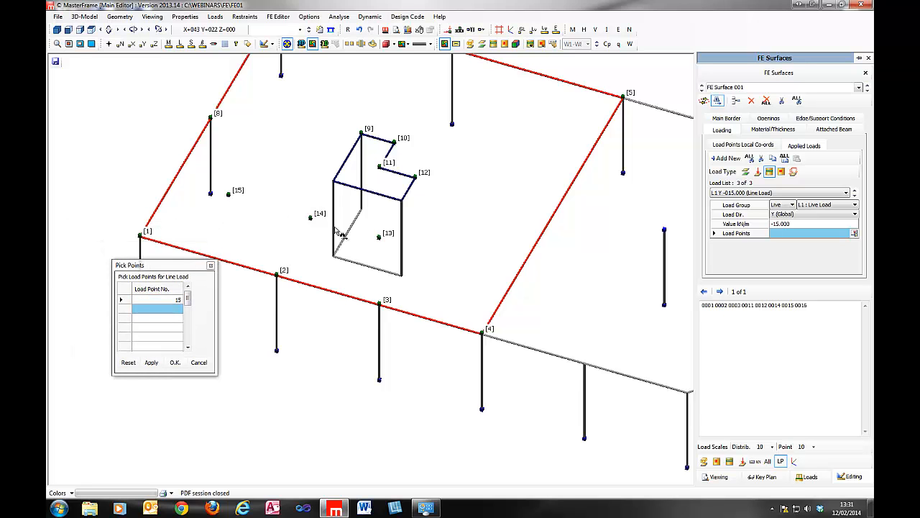
{"action": "left_click", "coordinate": [379, 236]}
{"action": "left_click", "coordinate": [414, 175]}
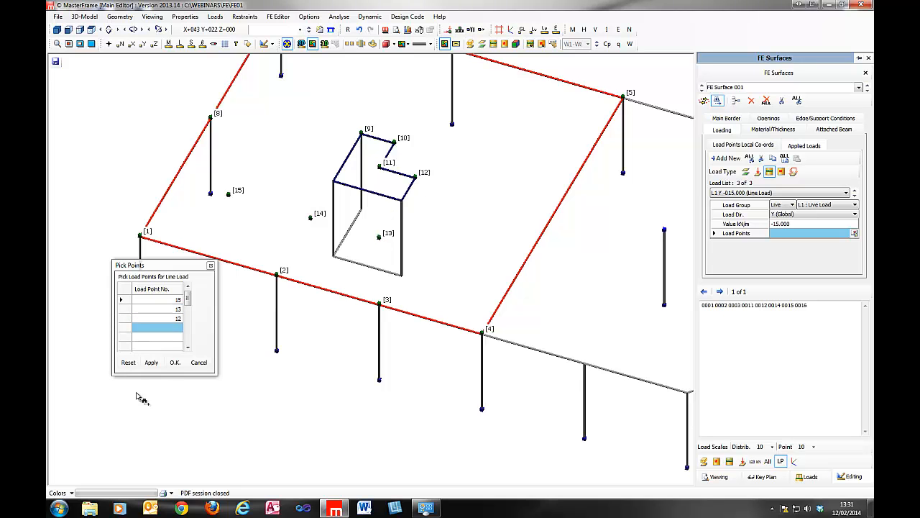
{"action": "left_click", "coordinate": [175, 362]}
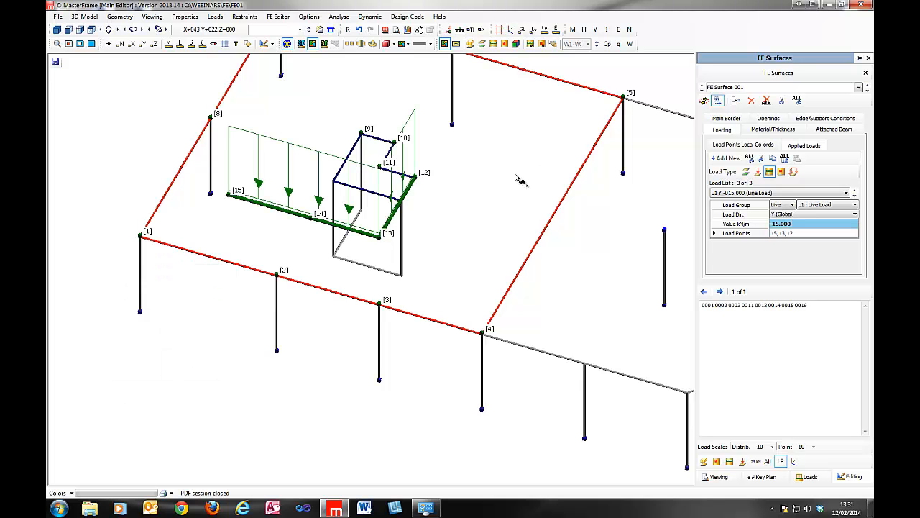
Try varying the line load from -15 to -20 kN/m, and remove the second value
{"action": "middle_click_drag", "start_coordinate": [519, 180], "coordinate": [472, 207]}
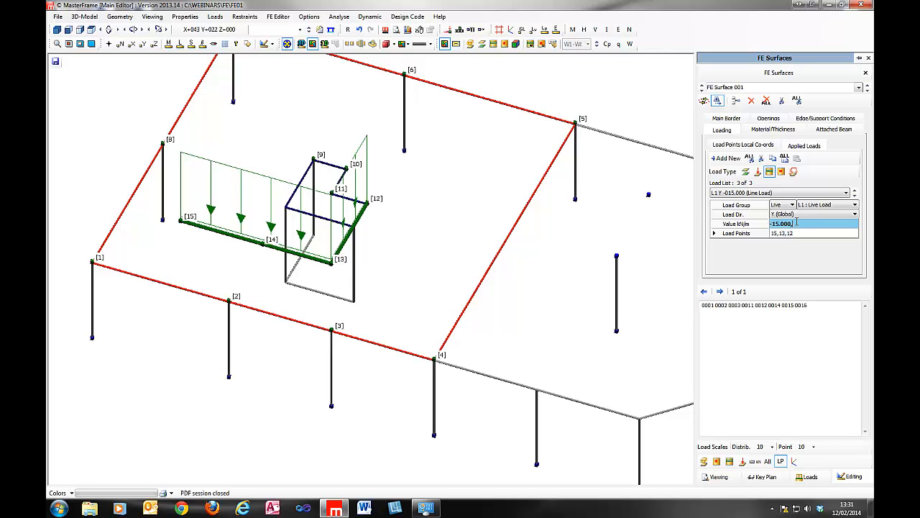
{"action": "type", "text": "-20"}
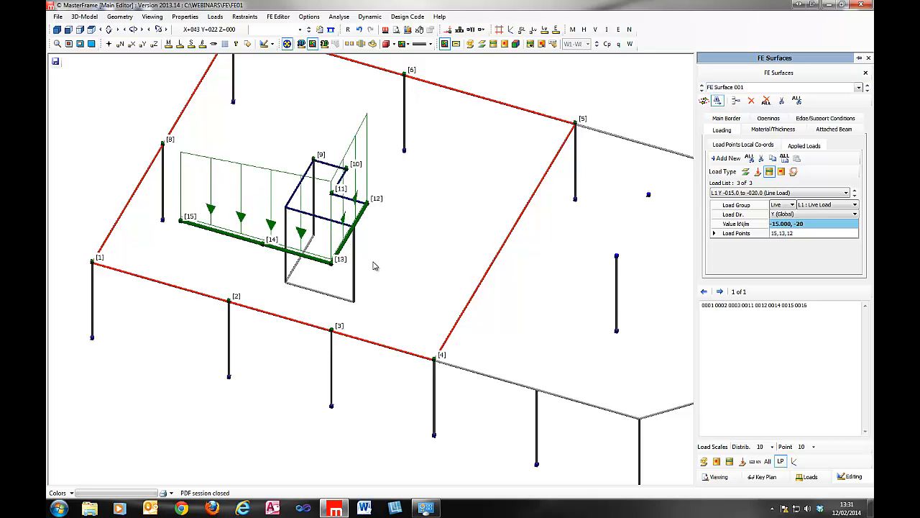
{"action": "middle_click_drag", "start_coordinate": [373, 263], "coordinate": [405, 82]}
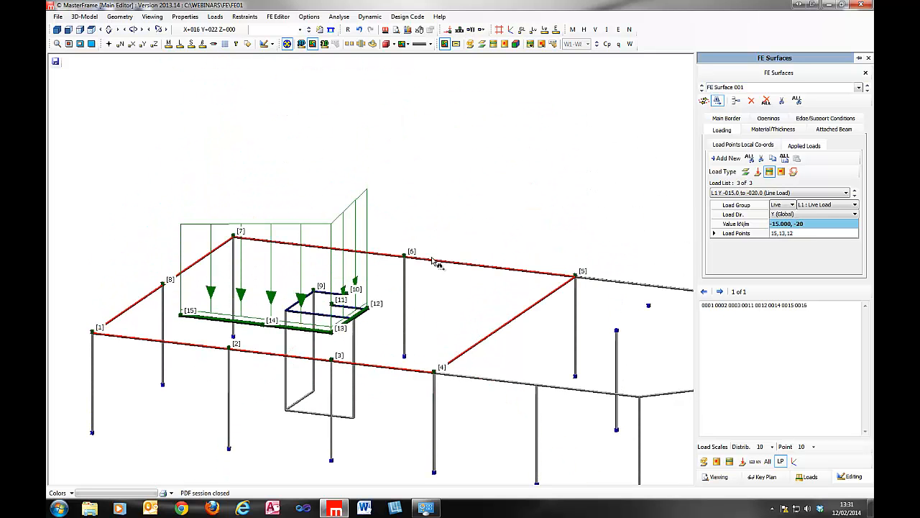
{"action": "key", "text": "BackSpace"}
{"action": "key", "text": "BackSpace"}
{"action": "key", "text": "BackSpace"}
{"action": "key", "text": "BackSpace"}
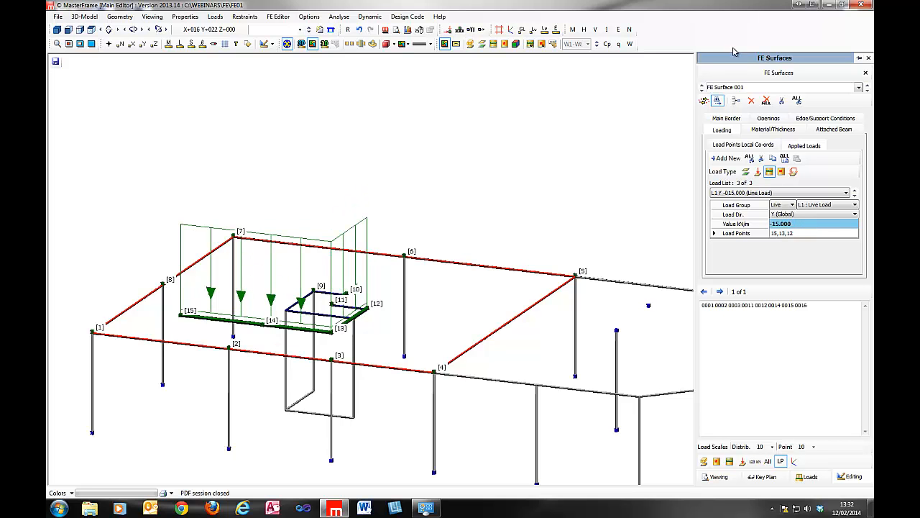
Add a fourth live load as a patch load of -1 kN/m² in the global Y direction
{"action": "middle_click_drag", "start_coordinate": [303, 251], "coordinate": [382, 443]}
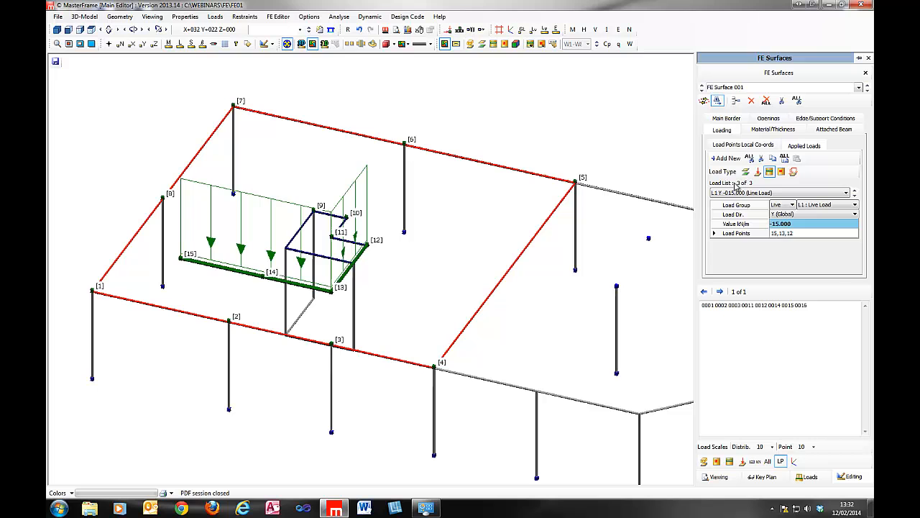
{"action": "left_click", "coordinate": [726, 158]}
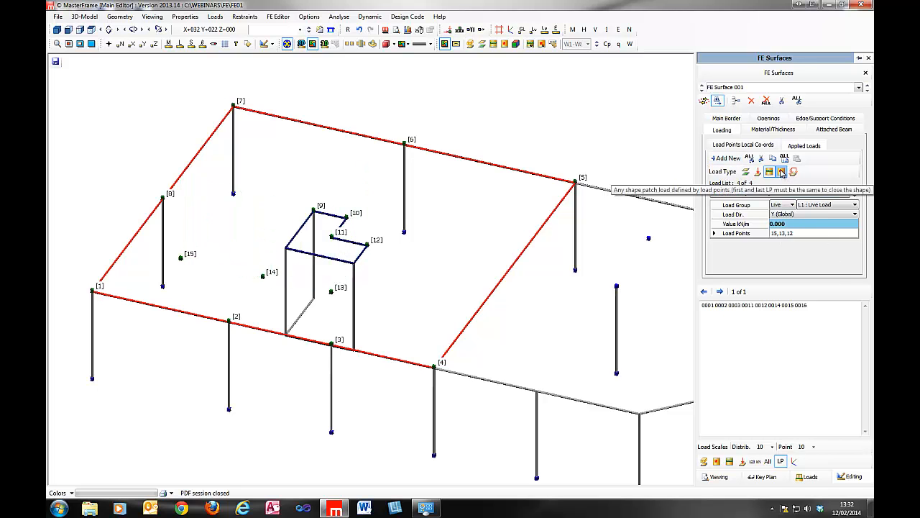
{"action": "left_click", "coordinate": [782, 172]}
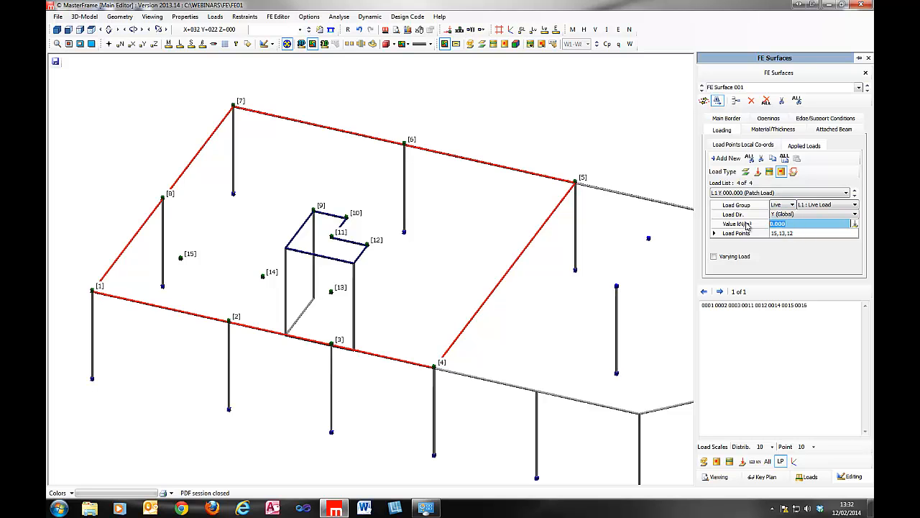
{"action": "type", "text": "-1"}
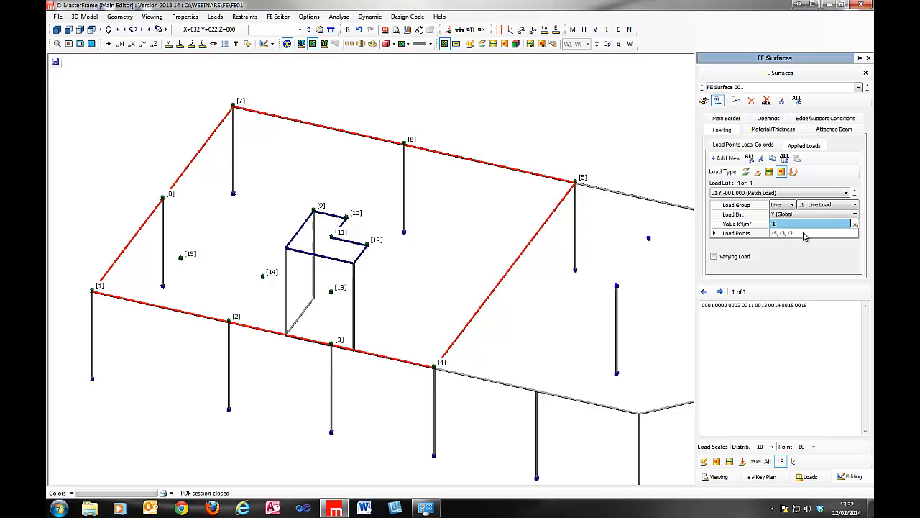
{"action": "key", "text": "Tab"}
Reassign the -1 kN/m² patch load to the area bounded by load points 8, 9, 6 and 7
{"action": "left_click", "coordinate": [855, 234]}
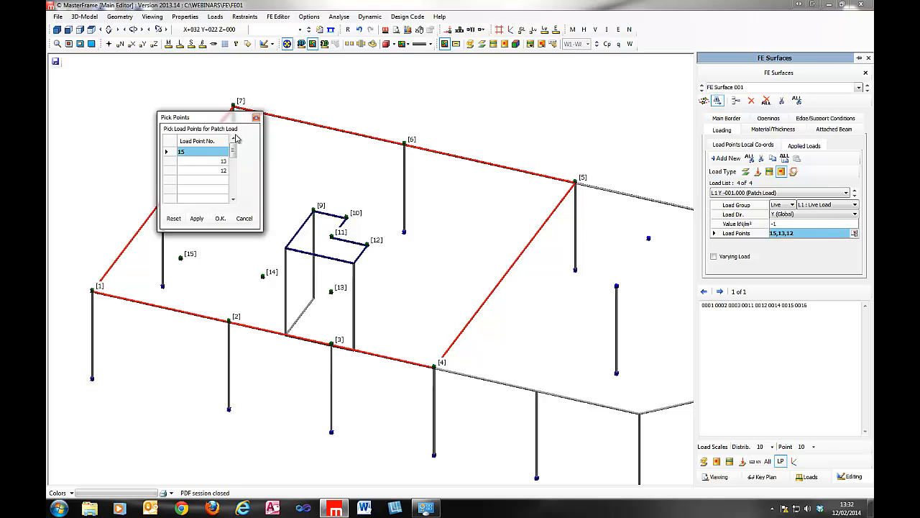
{"action": "left_click", "coordinate": [173, 218]}
{"action": "left_click_drag", "start_coordinate": [225, 119], "coordinate": [156, 259]}
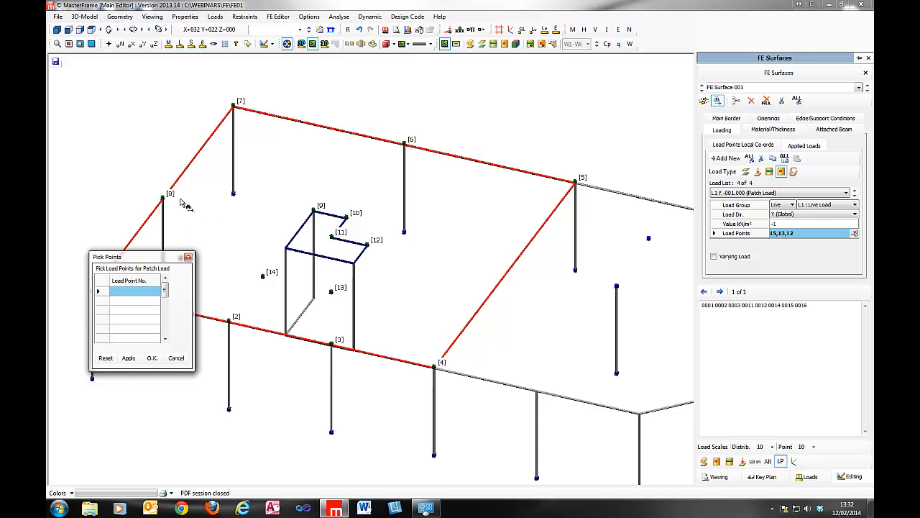
{"action": "left_click", "coordinate": [171, 202]}
{"action": "left_click", "coordinate": [310, 210]}
{"action": "left_click", "coordinate": [403, 144]}
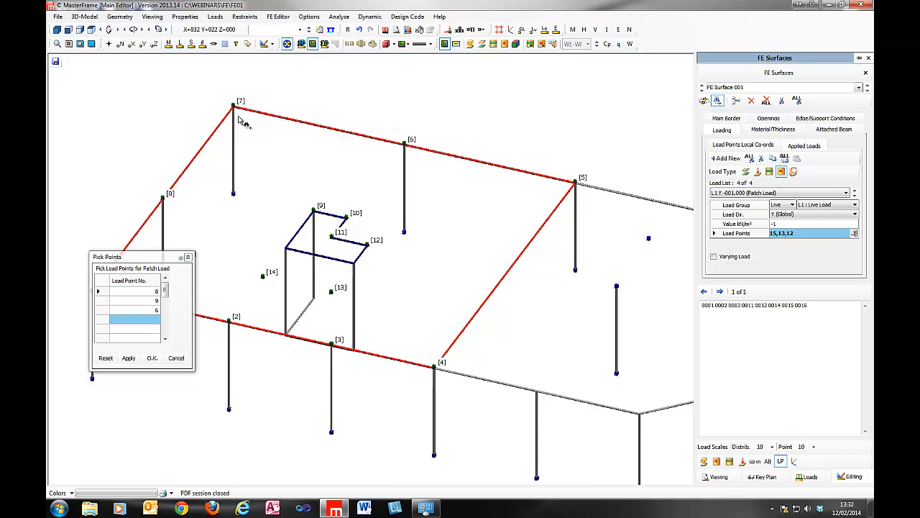
{"action": "left_click", "coordinate": [235, 107]}
{"action": "left_click", "coordinate": [152, 357]}
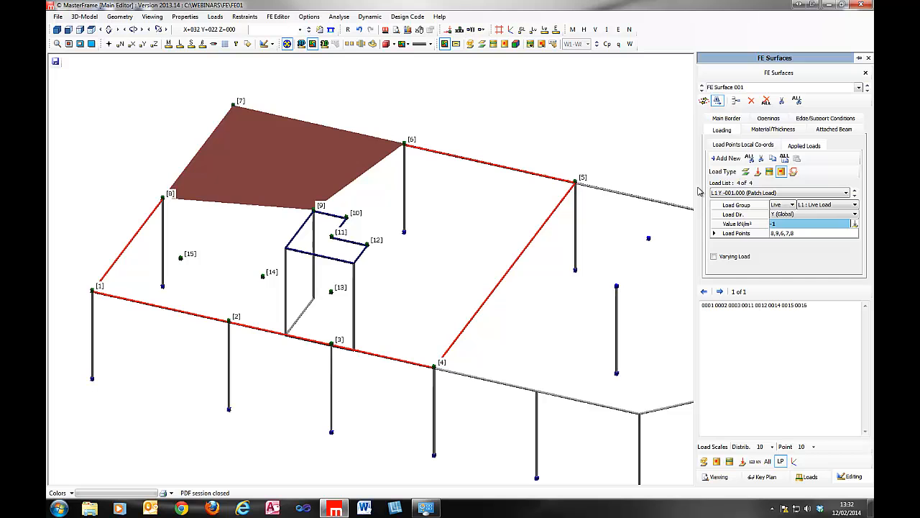
Make the patch load varying, with values -1, 0 and -5 kN/m² at load points 6, 7 and 8
{"action": "left_click", "coordinate": [714, 257]}
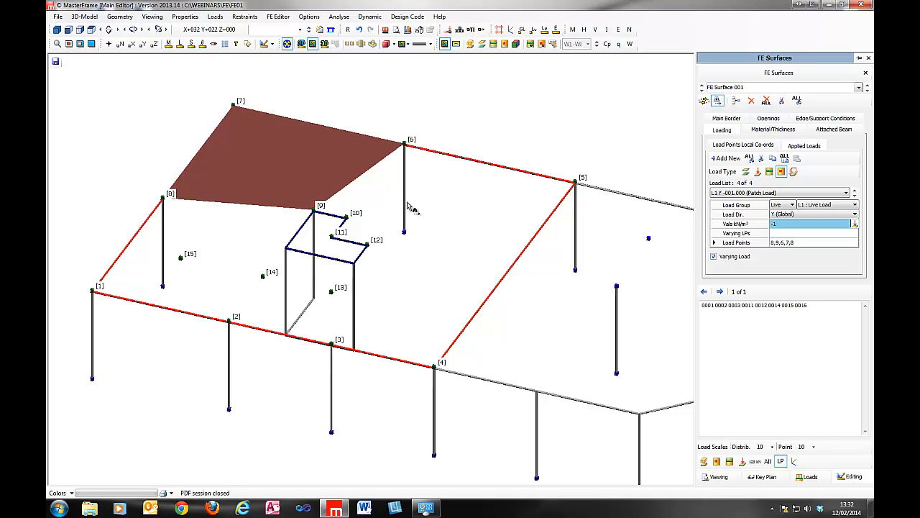
{"action": "middle_click_drag", "start_coordinate": [462, 220], "coordinate": [398, 238]}
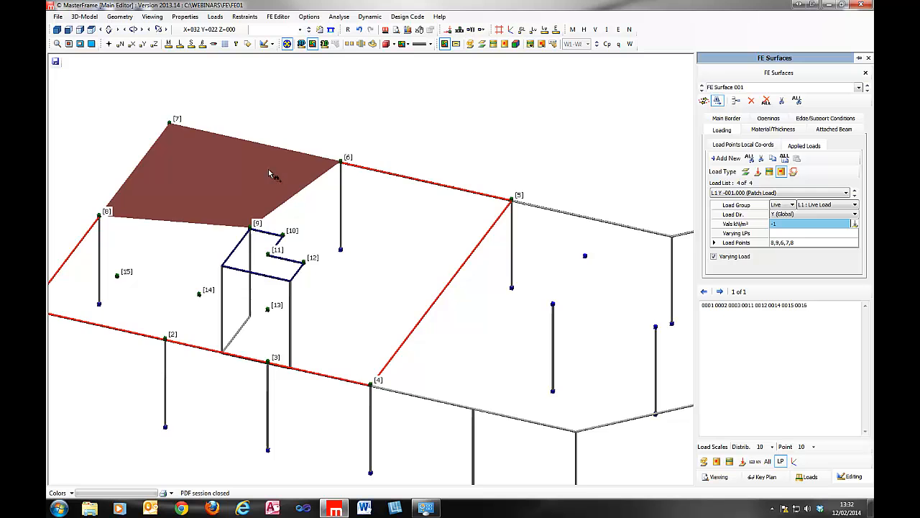
{"action": "middle_click_drag", "start_coordinate": [370, 133], "coordinate": [367, 165], "text": "shift"}
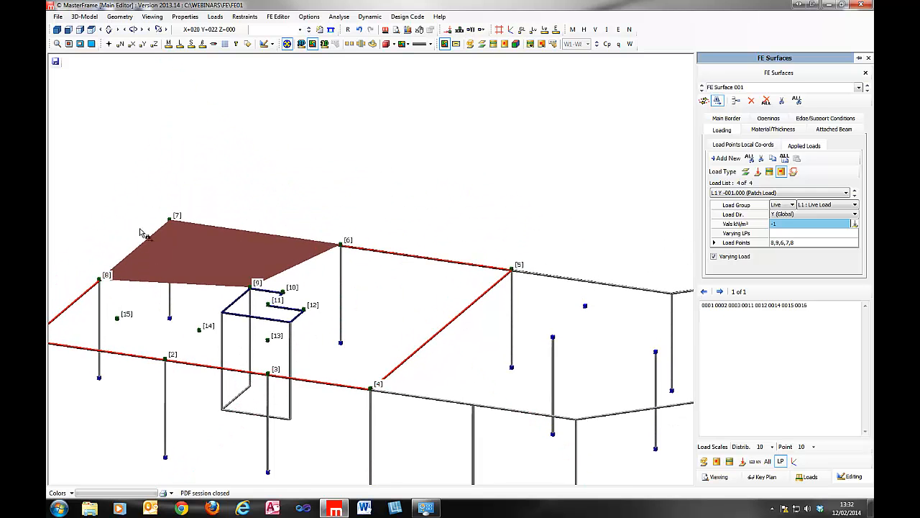
{"action": "middle_click_drag", "start_coordinate": [360, 280], "coordinate": [416, 289]}
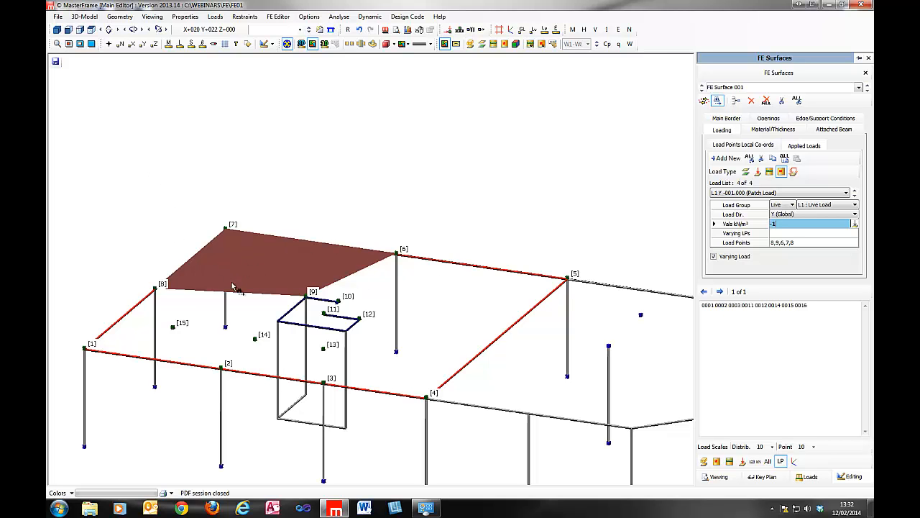
{"action": "left_click", "coordinate": [781, 233]}
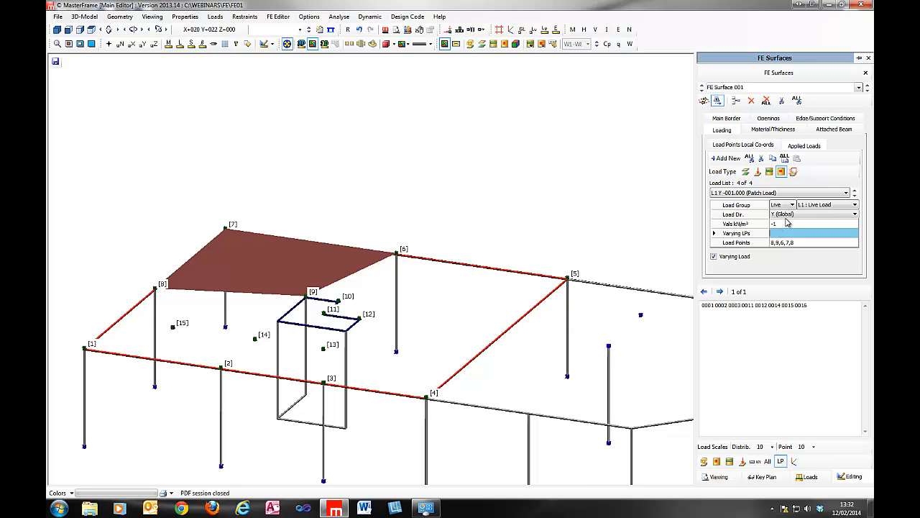
{"action": "left_click", "coordinate": [787, 225]}
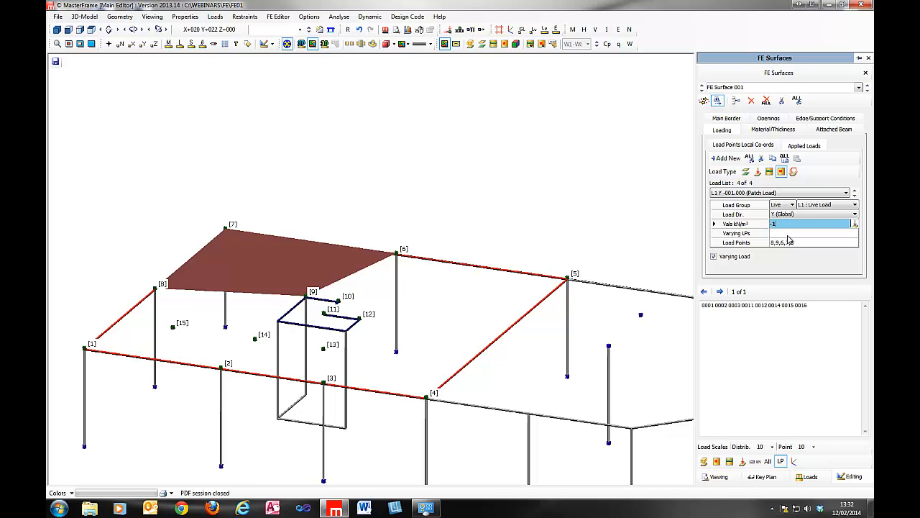
{"action": "left_click", "coordinate": [789, 234]}
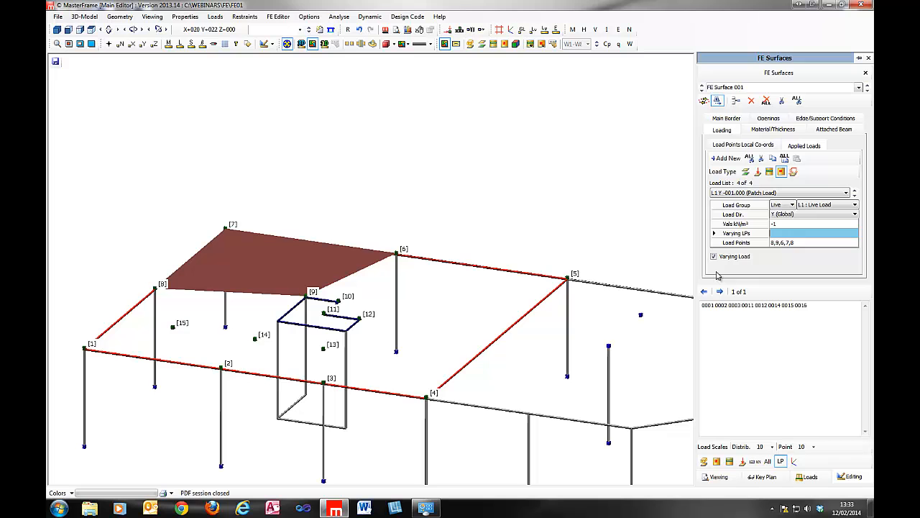
{"action": "type", "text": ",7,8"}
{"action": "left_click", "coordinate": [788, 223]}
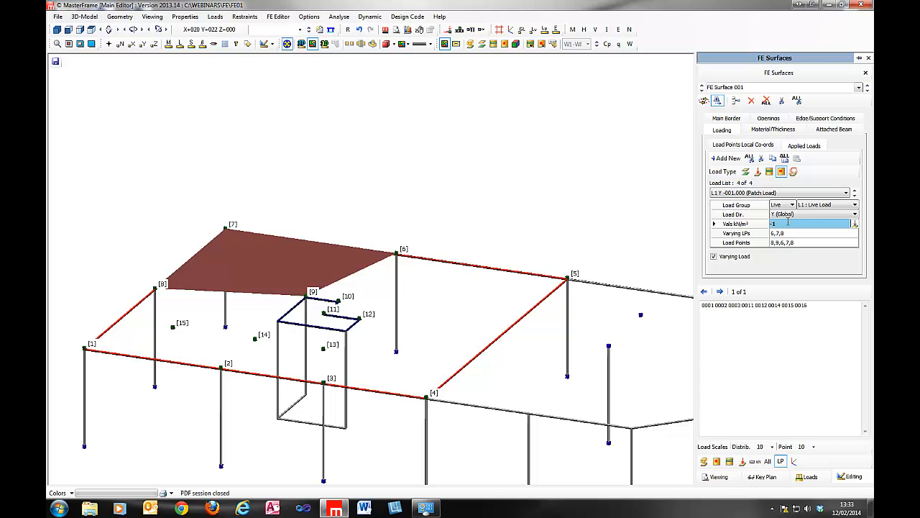
{"action": "type", "text": ",0,-"}
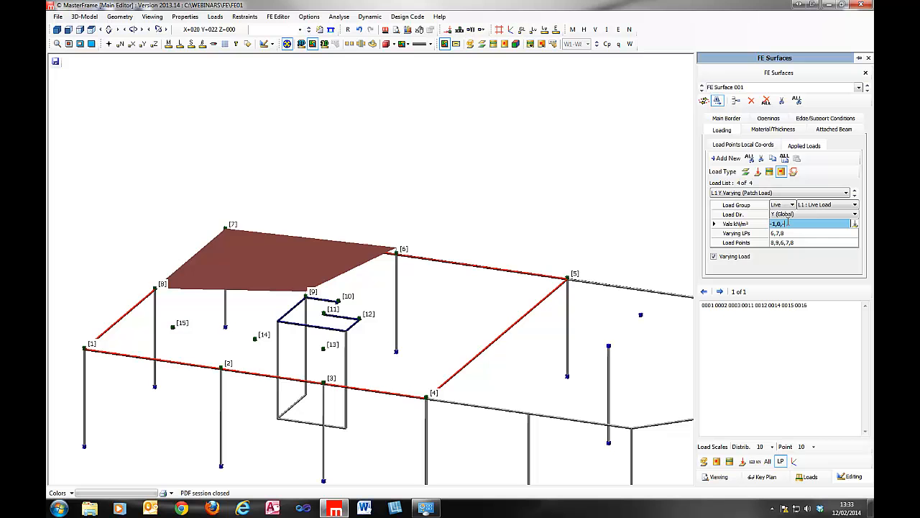
{"action": "type", "text": "5,"}
Examine the shape of the varying patch load from several sides of the slab
{"action": "middle_click_drag", "start_coordinate": [115, 271], "coordinate": [280, 318]}
{"action": "middle_click_drag", "start_coordinate": [424, 323], "coordinate": [50, 269]}
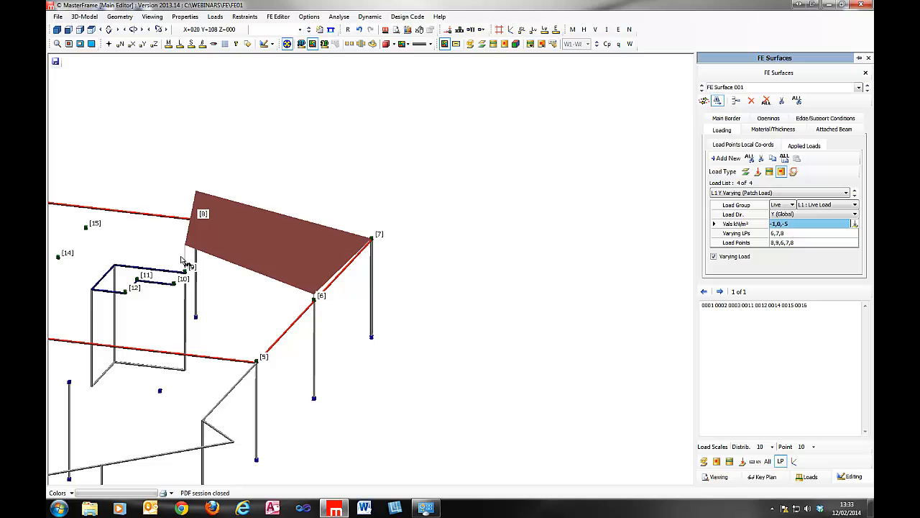
{"action": "middle_click_drag", "start_coordinate": [212, 298], "coordinate": [345, 323]}
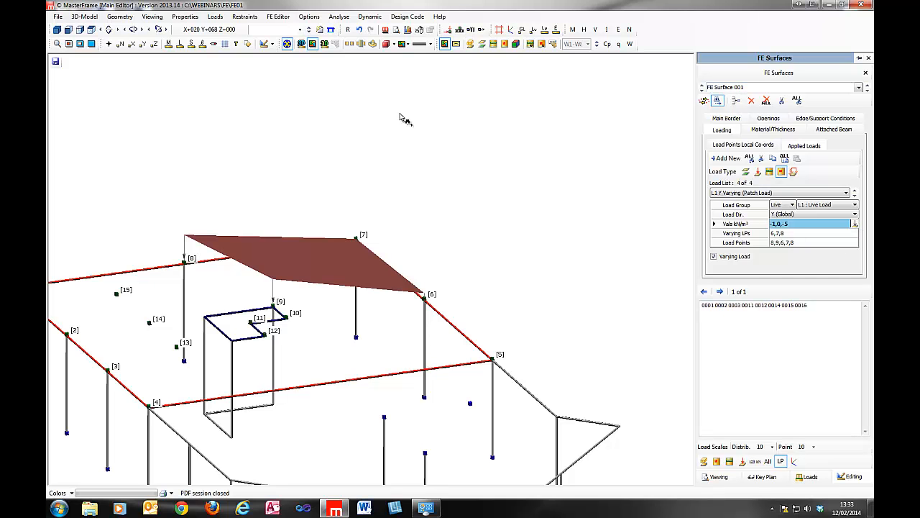
{"action": "middle_click_drag", "start_coordinate": [393, 219], "coordinate": [455, 191]}
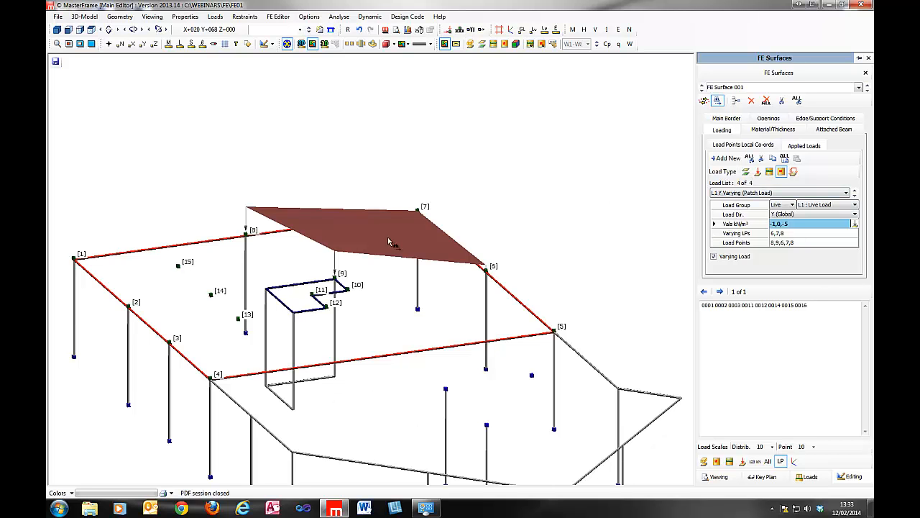
{"action": "left_click_drag", "start_coordinate": [605, 315], "coordinate": [703, 324]}
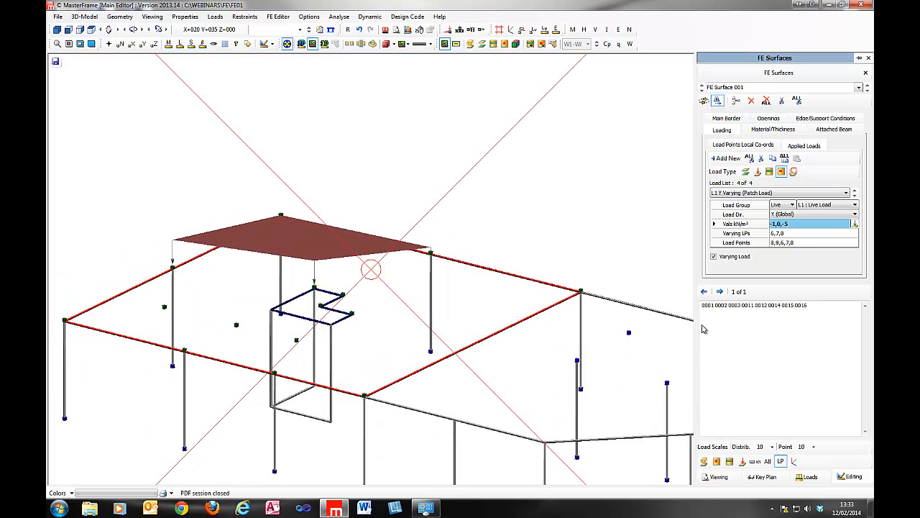
{"action": "middle_click_drag", "start_coordinate": [483, 226], "coordinate": [381, 222]}
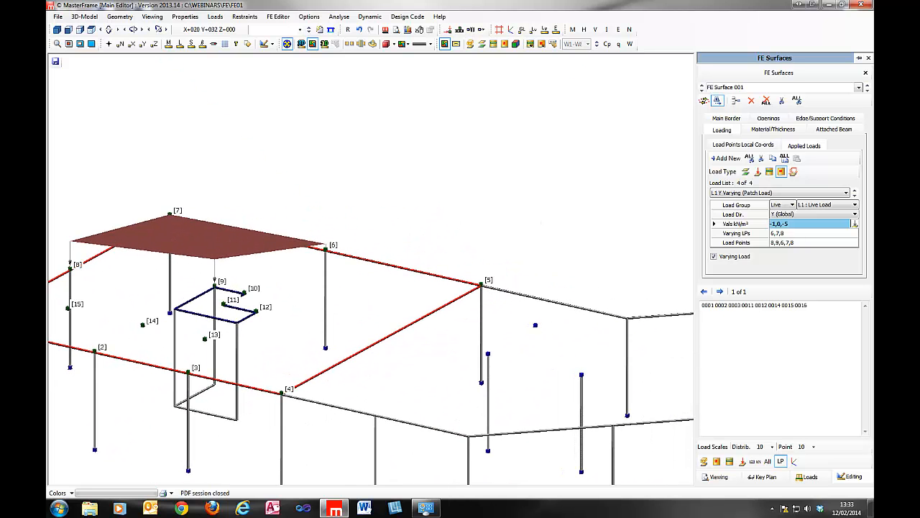
{"action": "middle_click_drag", "start_coordinate": [691, 204], "coordinate": [512, 206]}
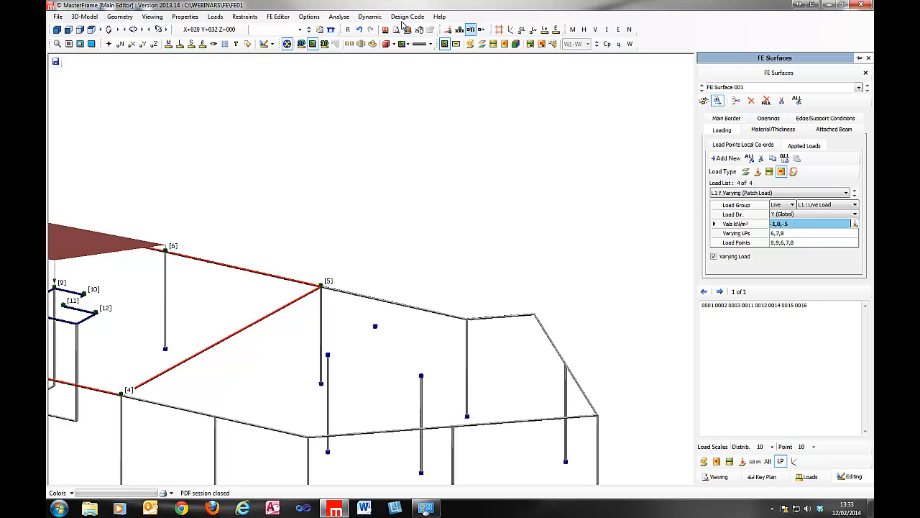
Add a fifth applied load, a varying patch load, to FE Surface 001
{"action": "left_click", "coordinate": [724, 158]}
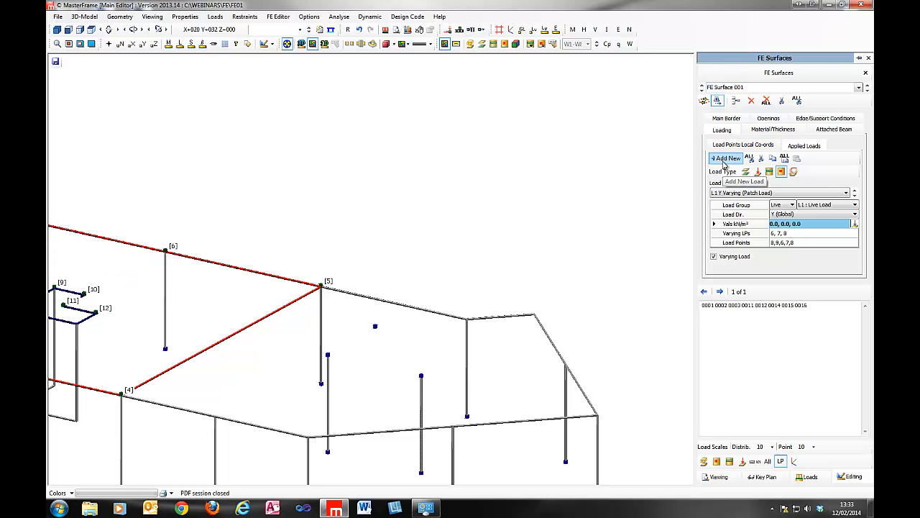
{"action": "middle_click_drag", "start_coordinate": [319, 278], "coordinate": [292, 180]}
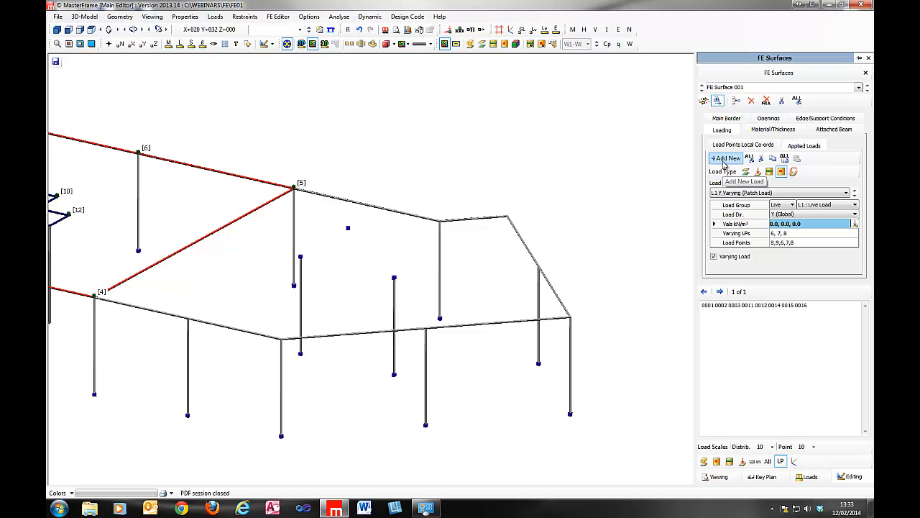
{"action": "middle_click_drag", "start_coordinate": [208, 219], "coordinate": [419, 257]}
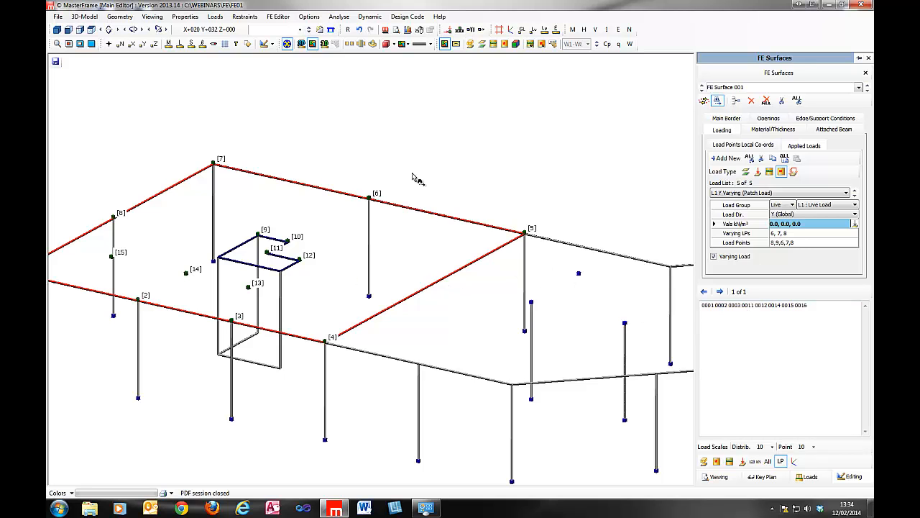
{"action": "middle_click_drag", "start_coordinate": [560, 222], "coordinate": [495, 230]}
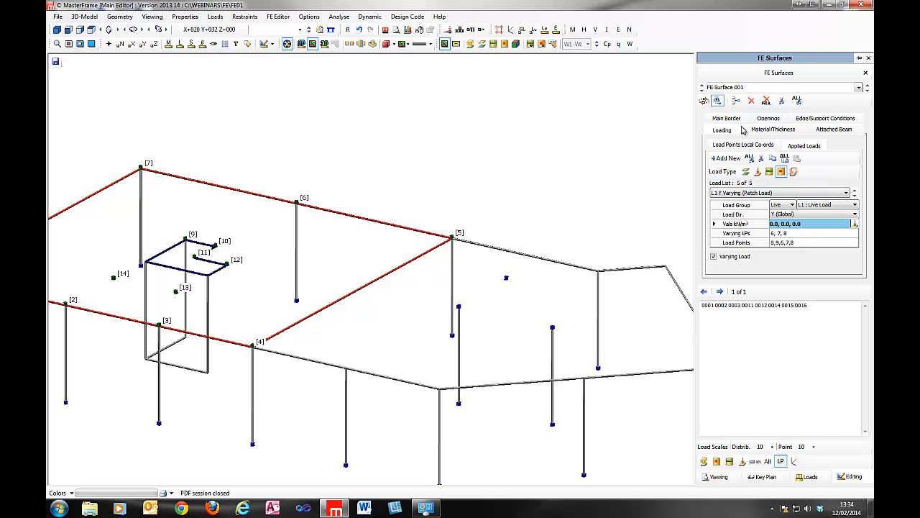
Create FE Surface 002 on the front wall of the shaft below the slab opening, using automatic selection of main border members
{"action": "left_click", "coordinate": [725, 118]}
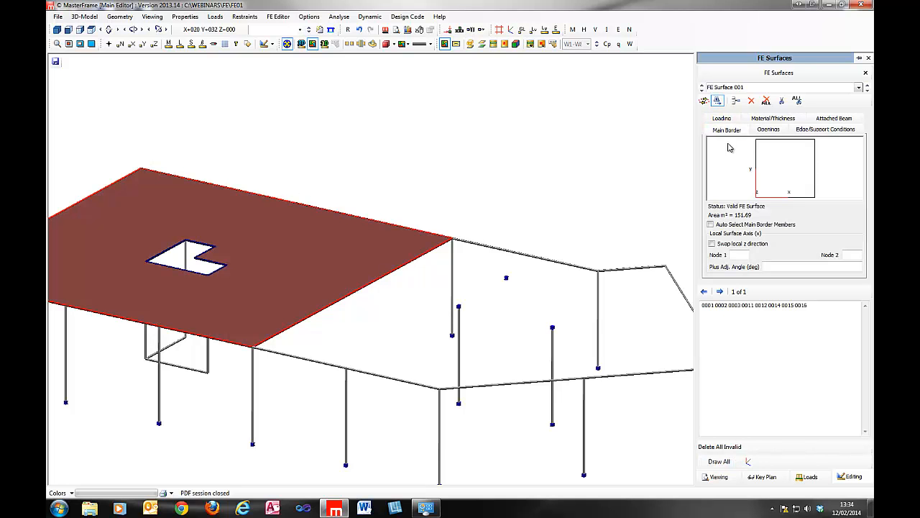
{"action": "left_click", "coordinate": [735, 101]}
{"action": "middle_click_drag", "start_coordinate": [400, 230], "coordinate": [479, 230]}
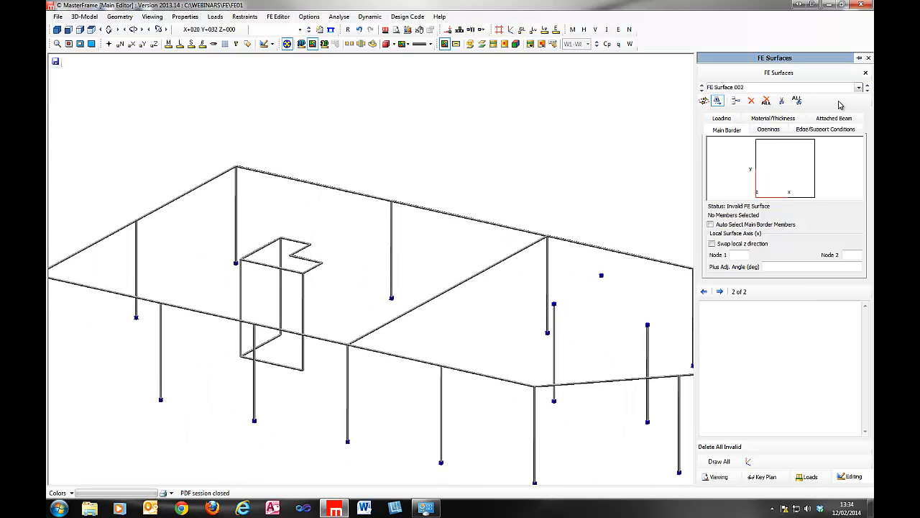
{"action": "left_click", "coordinate": [710, 224]}
{"action": "middle_click_drag", "start_coordinate": [381, 273], "coordinate": [295, 296]}
{"action": "left_click", "coordinate": [704, 100]}
{"action": "left_click", "coordinate": [289, 294]}
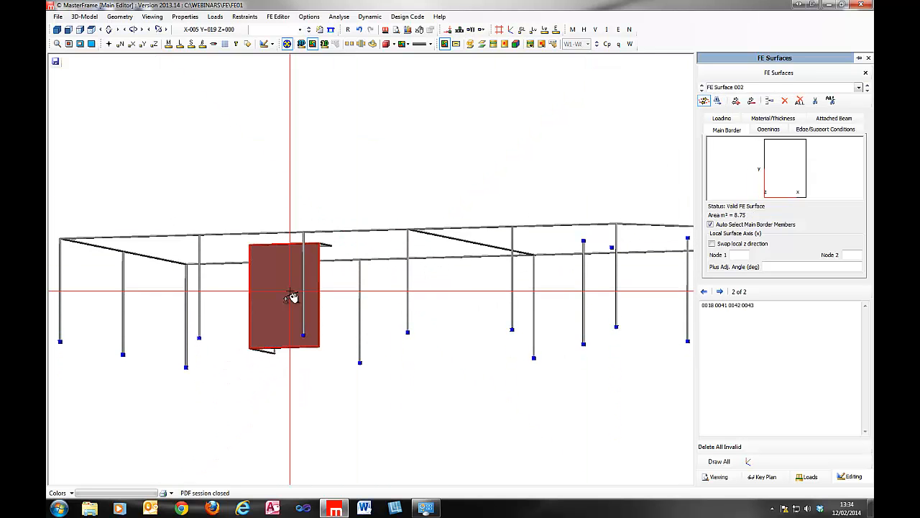
{"action": "middle_click_drag", "start_coordinate": [361, 267], "coordinate": [618, 288]}
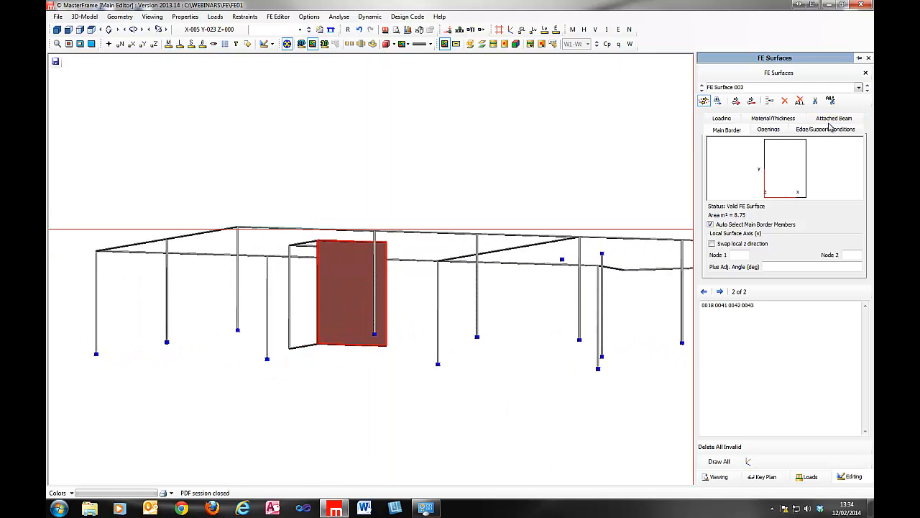
Set the thickness of FE Surface 002 to 250 mm
{"action": "left_click", "coordinate": [774, 118]}
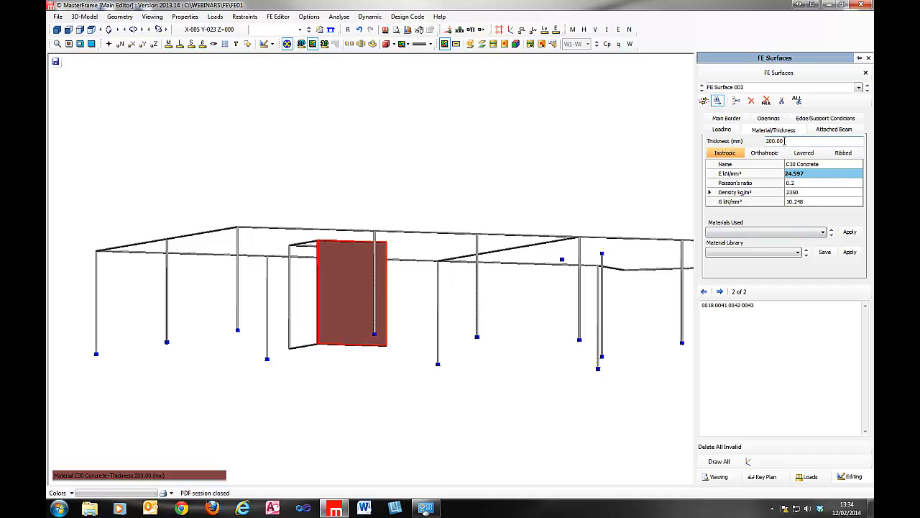
{"action": "key", "text": "BackSpace"}
{"action": "type", "text": "5"}
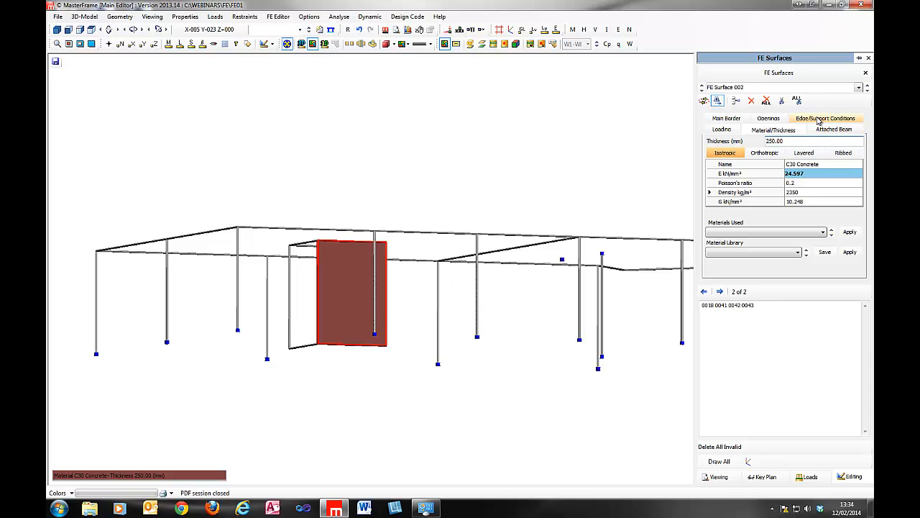
Apply restraints in all six global directions to the bottom edge of FE Surface 002
{"action": "left_click", "coordinate": [821, 118]}
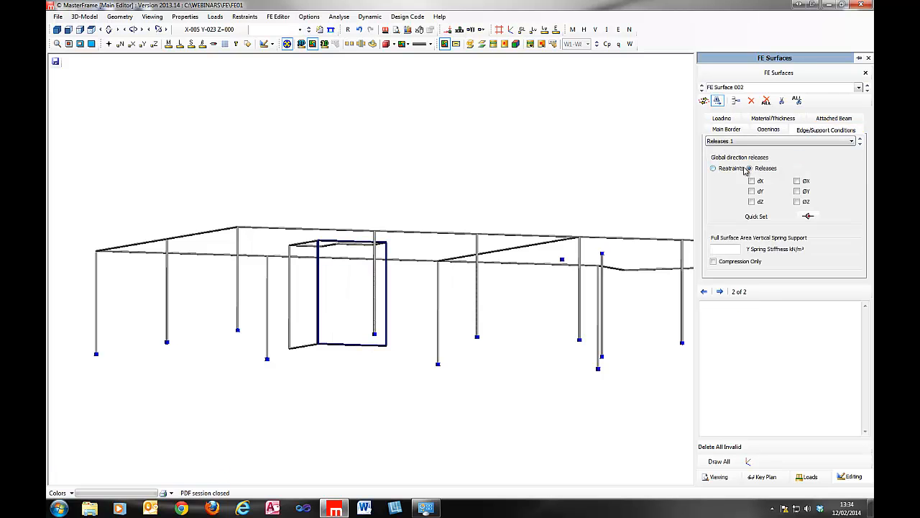
{"action": "left_click", "coordinate": [713, 169]}
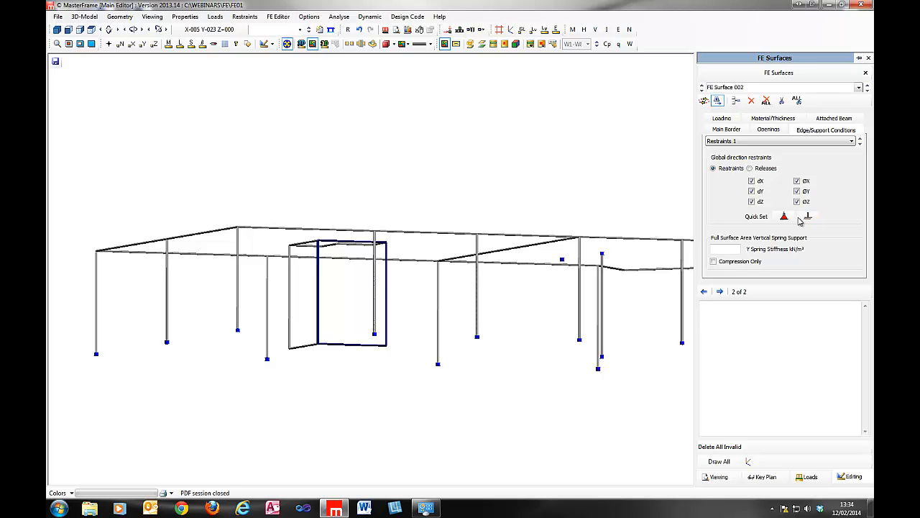
{"action": "left_click", "coordinate": [706, 101]}
{"action": "left_click", "coordinate": [344, 345]}
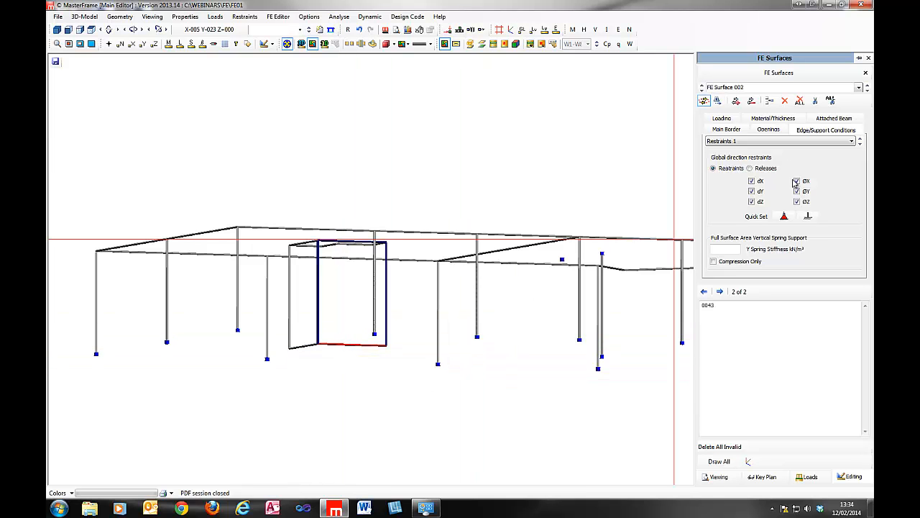
Create FE Surface 003 on the shaft's adjoining side wall using automatic border member selection, and check its material and thickness
{"action": "left_click", "coordinate": [769, 103]}
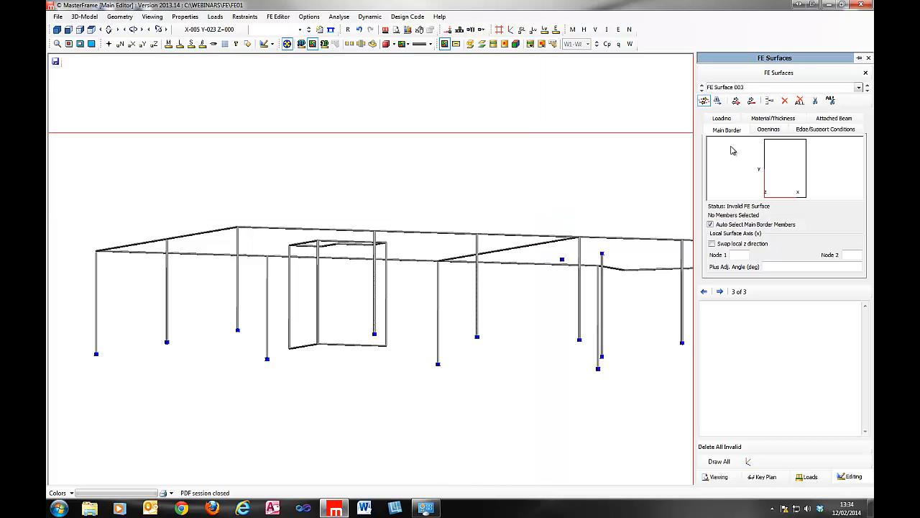
{"action": "left_click", "coordinate": [296, 312]}
{"action": "left_click", "coordinate": [784, 119]}
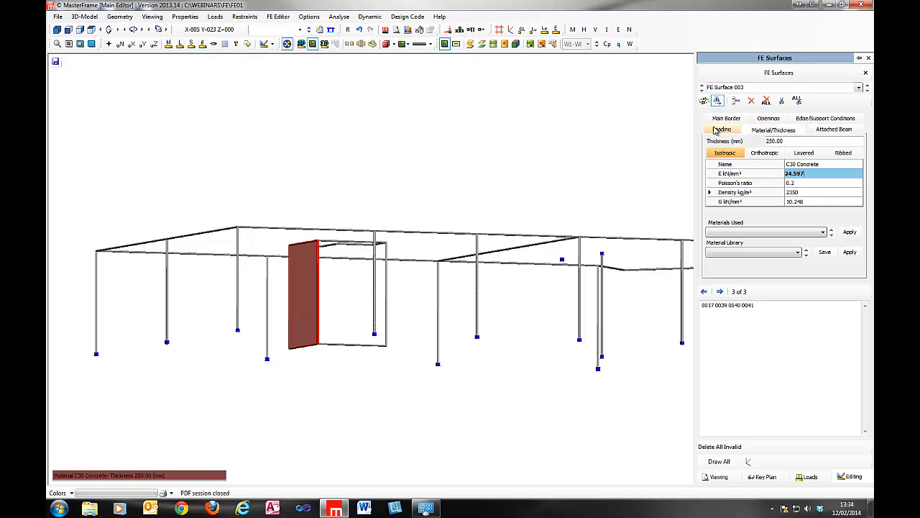
Apply restraints in all six global directions to the bottom edge of FE Surface 003
{"action": "left_click", "coordinate": [798, 120]}
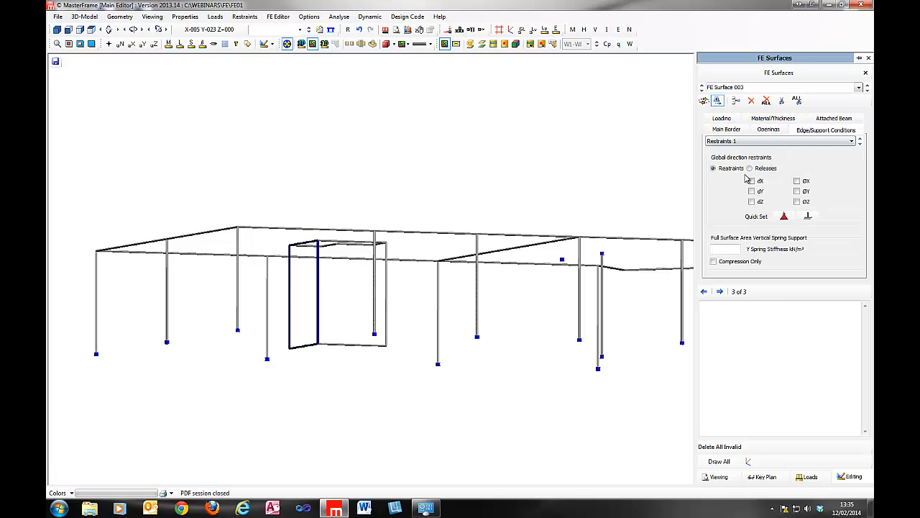
{"action": "left_click", "coordinate": [808, 216]}
{"action": "left_click", "coordinate": [705, 101]}
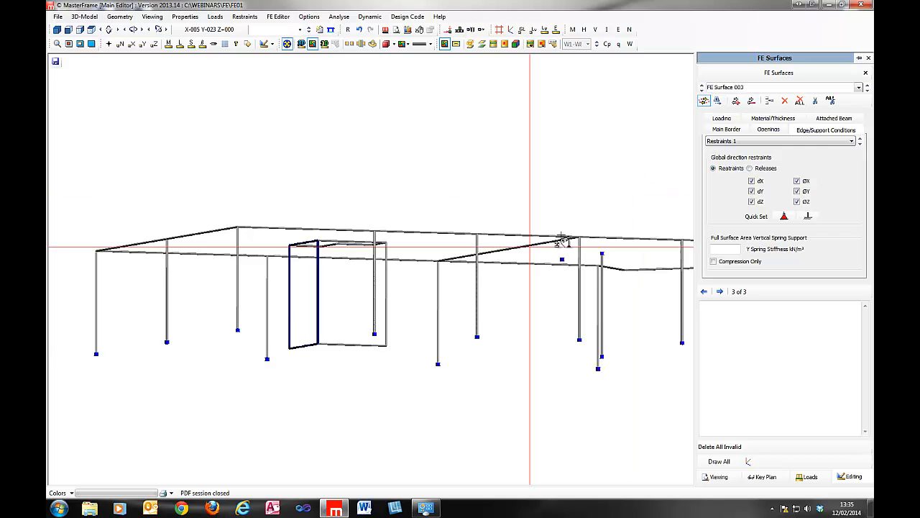
{"action": "middle_click_drag", "start_coordinate": [372, 233], "coordinate": [255, 84]}
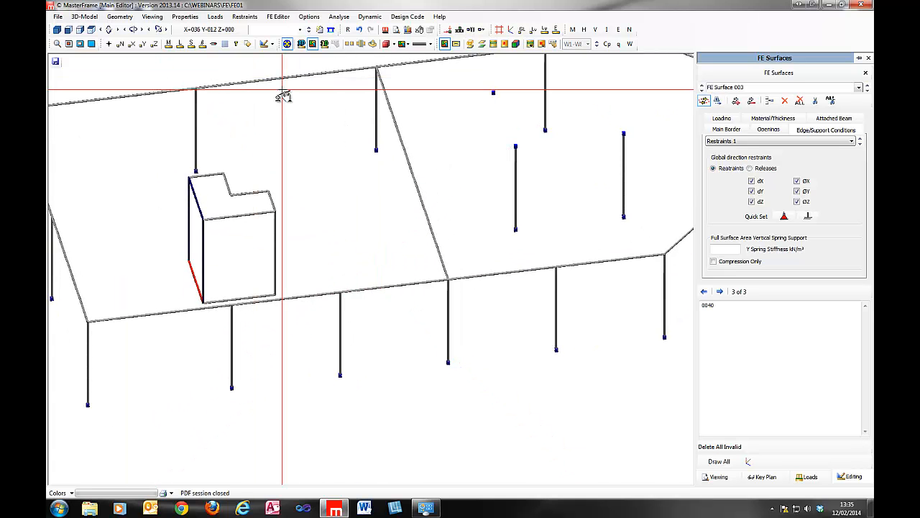
Show the members and FE surfaces in full 3D and inspect the slab and its shaft walls
{"action": "left_click", "coordinate": [302, 44]}
{"action": "middle_click_drag", "start_coordinate": [315, 344], "coordinate": [392, 397]}
{"action": "middle_click_drag", "start_coordinate": [374, 261], "coordinate": [372, 86]}
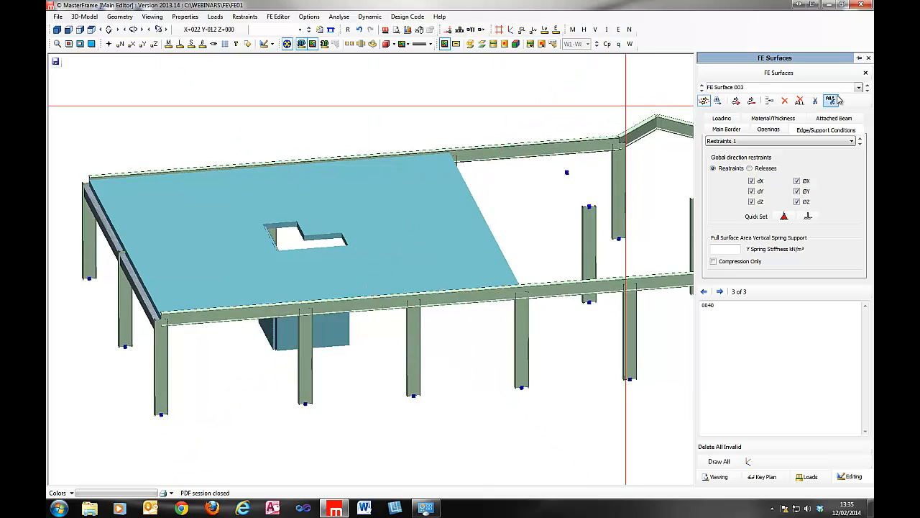
{"action": "middle_click_drag", "start_coordinate": [435, 220], "coordinate": [261, 247]}
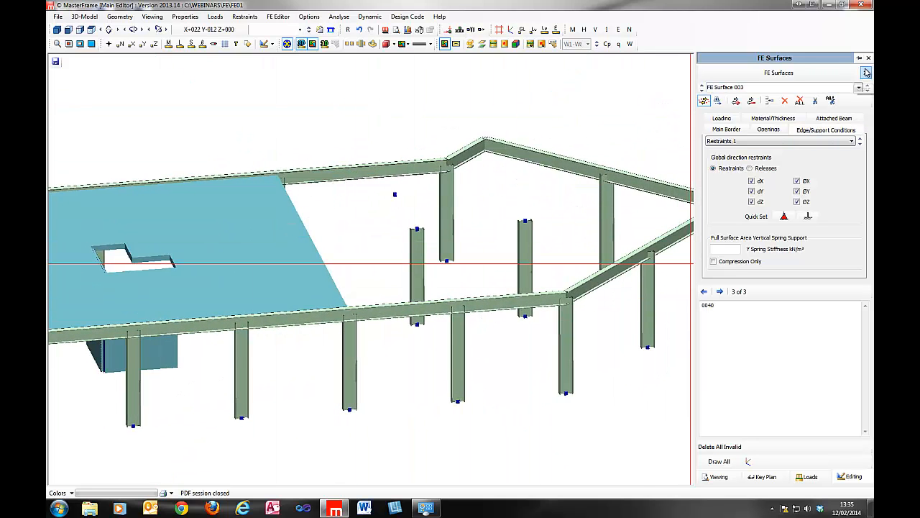
Save FE01 and open the Flat Slab Stage 1 file from the FE folder
{"action": "left_click", "coordinate": [58, 17]}
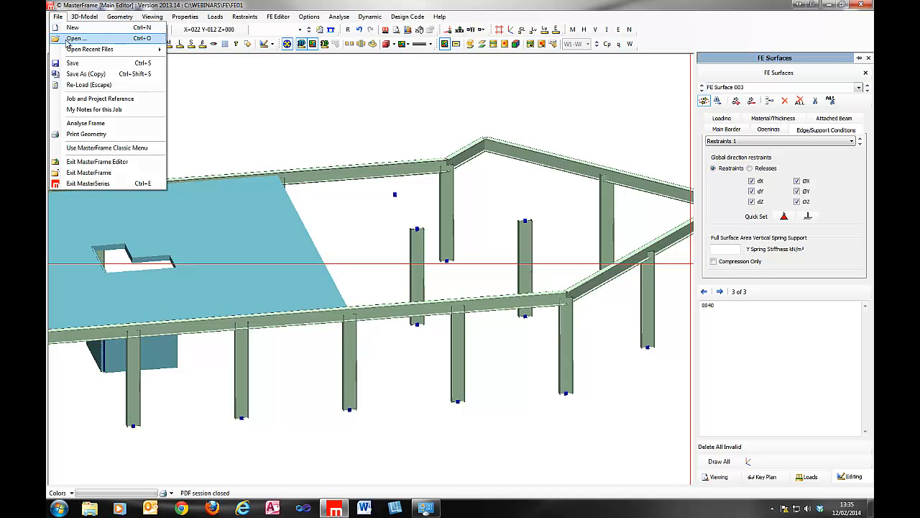
{"action": "left_click", "coordinate": [75, 38]}
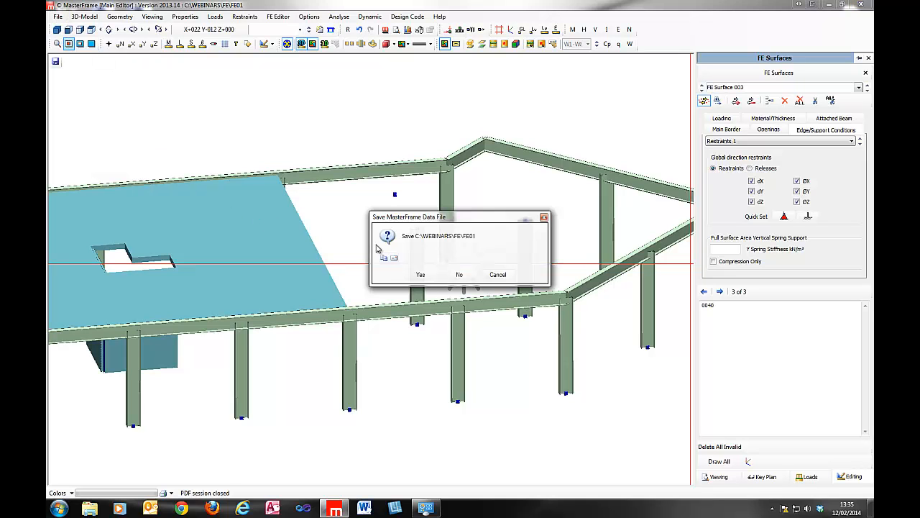
{"action": "left_click", "coordinate": [423, 277]}
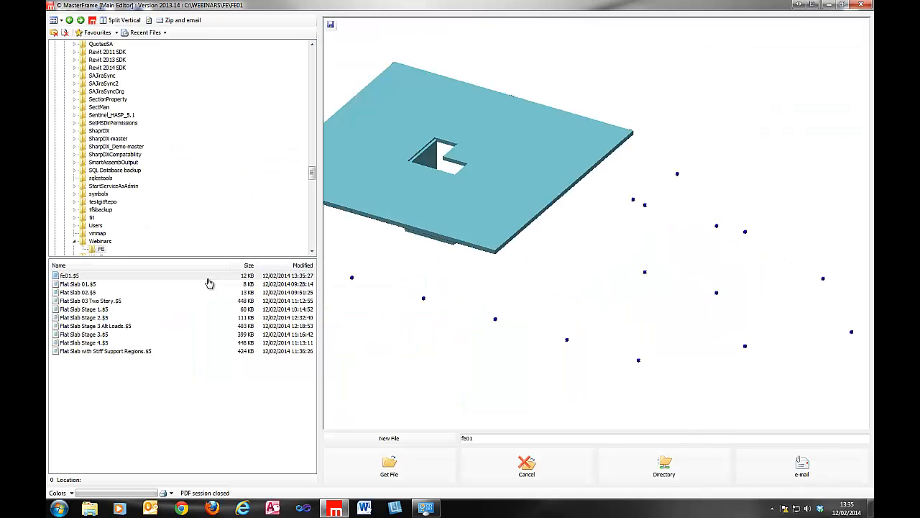
{"action": "left_click", "coordinate": [80, 309]}
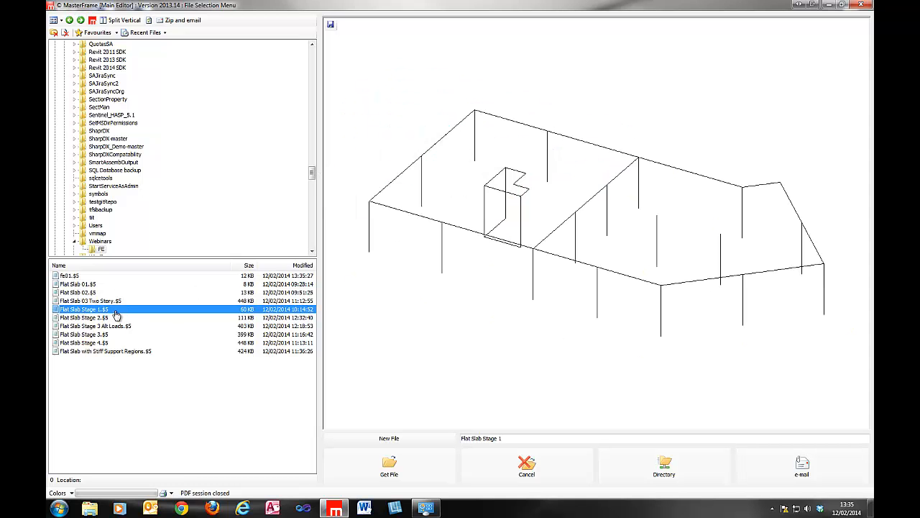
{"action": "left_click", "coordinate": [445, 454]}
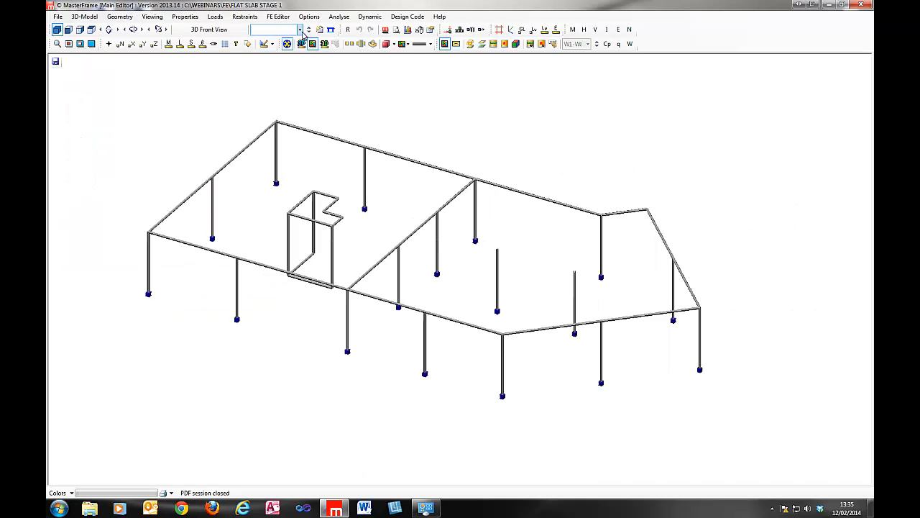
Inspect the complete flat slab model in full 3D, and return to the line display
{"action": "left_click", "coordinate": [301, 44]}
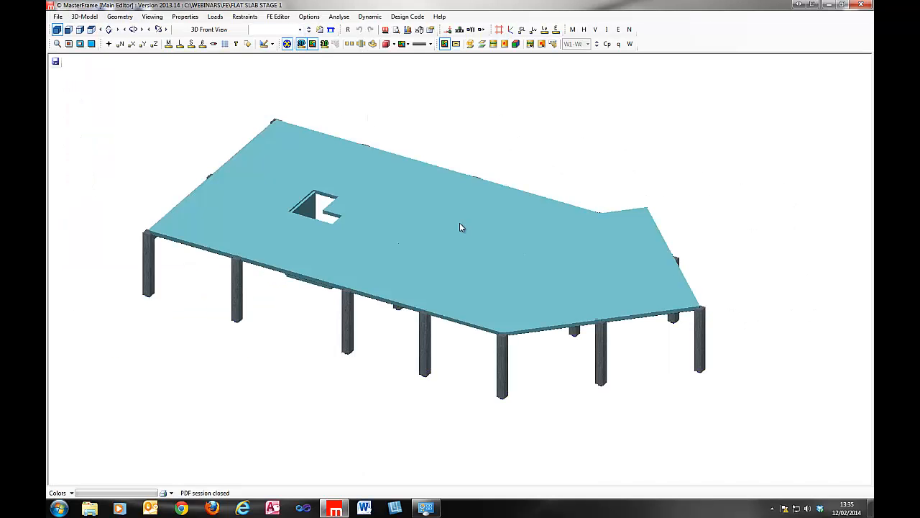
{"action": "left_click", "coordinate": [301, 44]}
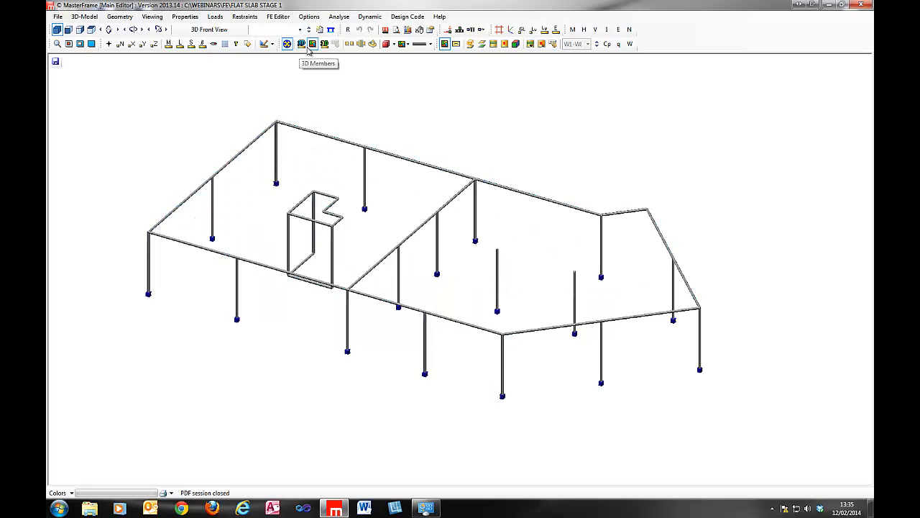
{"action": "middle_click_drag", "start_coordinate": [500, 125], "coordinate": [473, 171]}
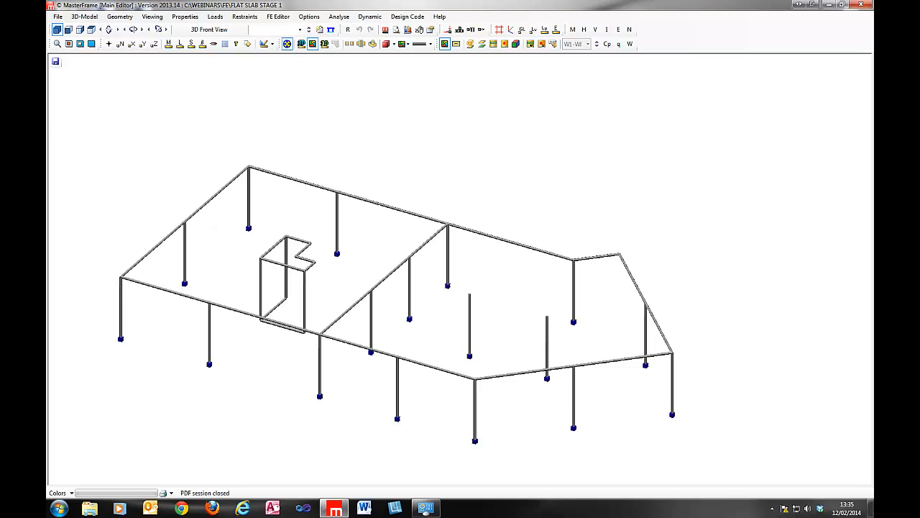
Open the frame load diagram and compare the loads under 001 : Dead plus Live (Ultimate) with All Loading Cases
{"action": "left_click", "coordinate": [386, 30]}
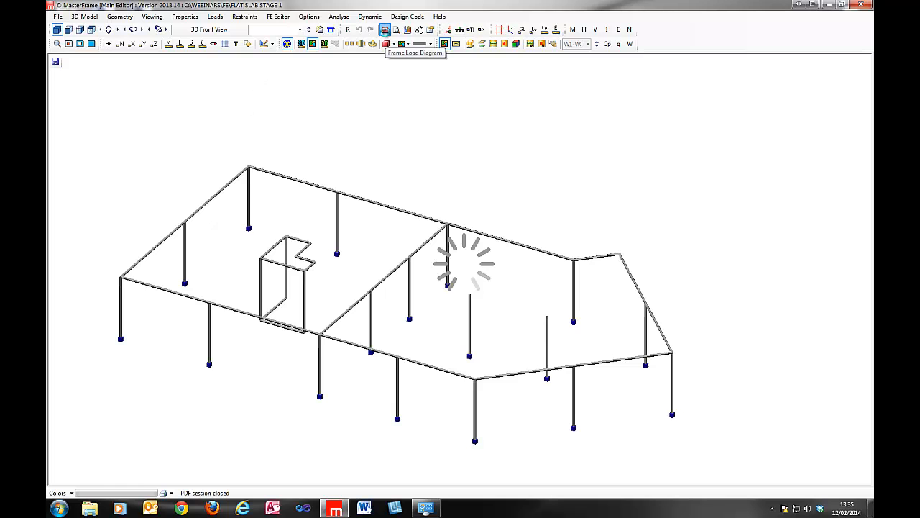
{"action": "middle_click_drag", "start_coordinate": [211, 332], "coordinate": [288, 282]}
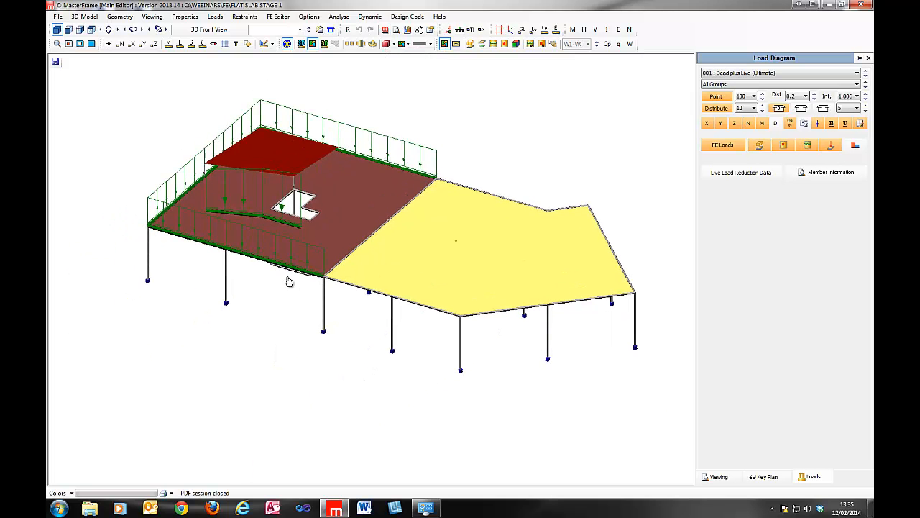
{"action": "left_click", "coordinate": [752, 74]}
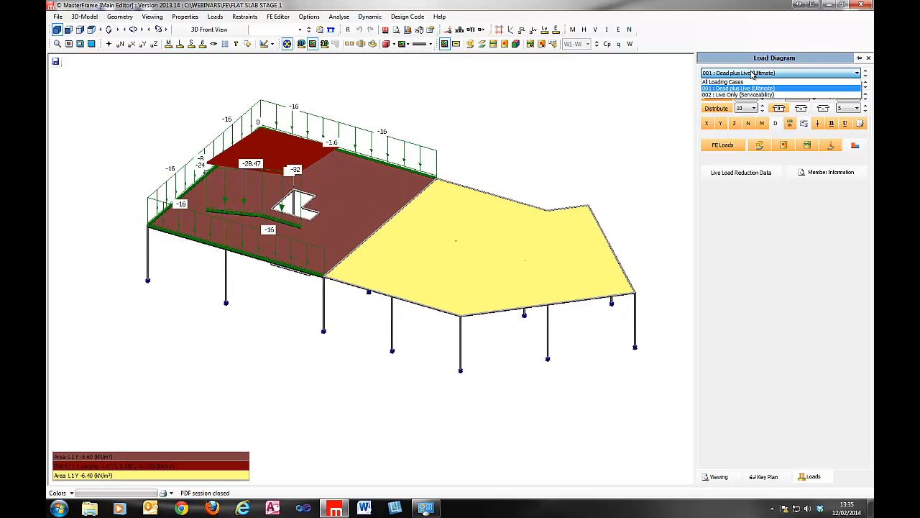
{"action": "left_click", "coordinate": [740, 88]}
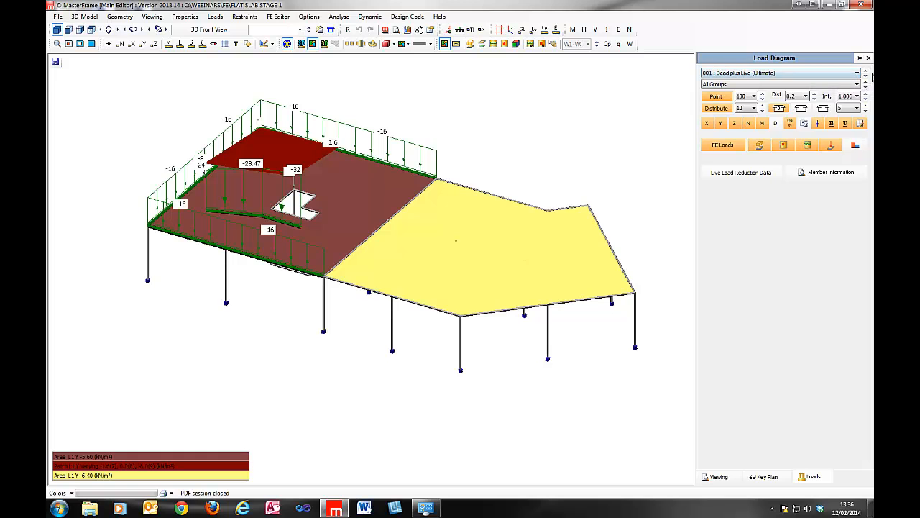
{"action": "left_click", "coordinate": [867, 78]}
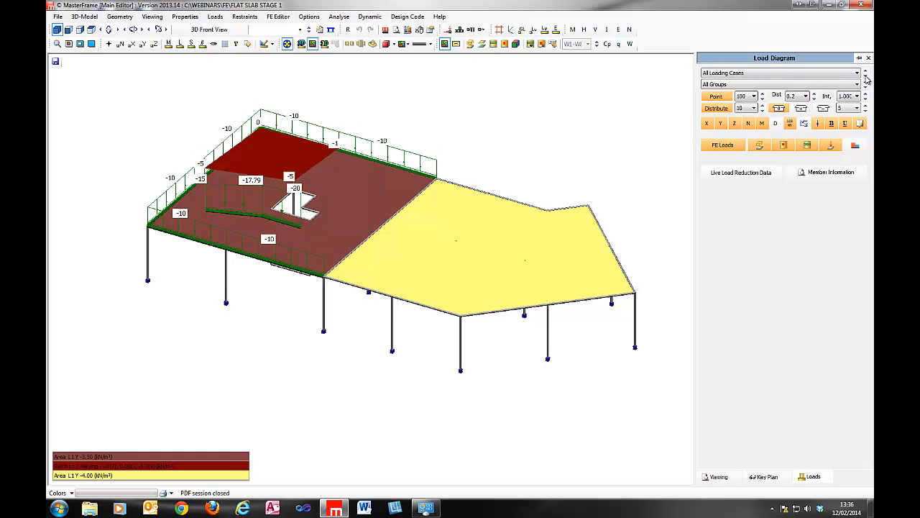
{"action": "left_click", "coordinate": [866, 72]}
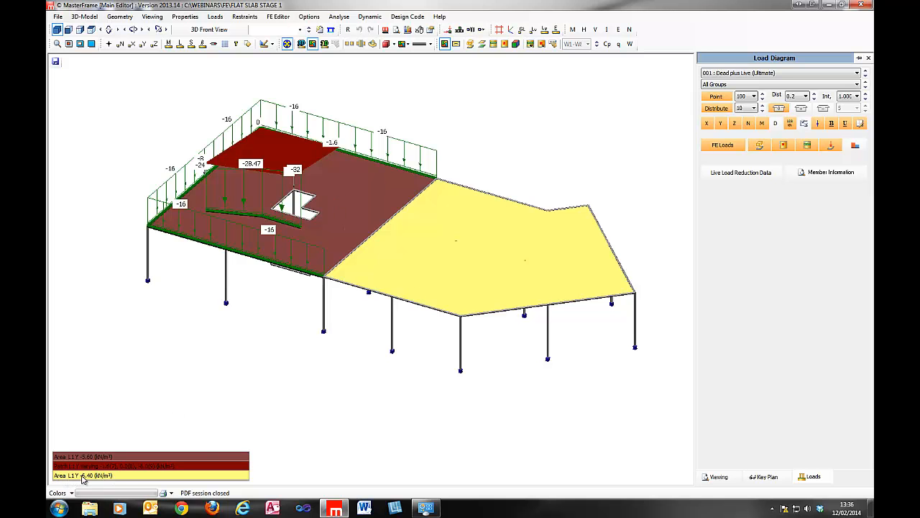
View All Loading Cases filtered to Load Group L1 : Live Load, and restore All Groups
{"action": "left_click", "coordinate": [776, 74]}
{"action": "left_click", "coordinate": [768, 82]}
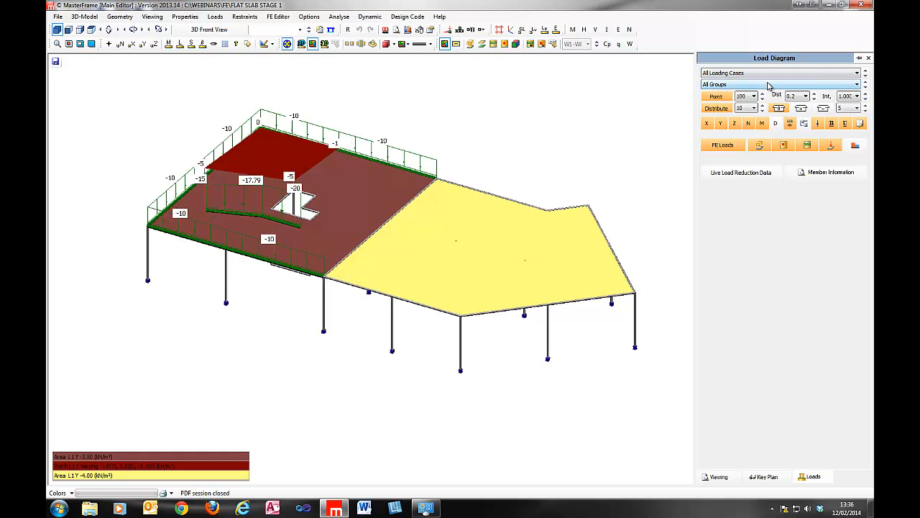
{"action": "left_click", "coordinate": [767, 84]}
{"action": "left_click", "coordinate": [764, 105]}
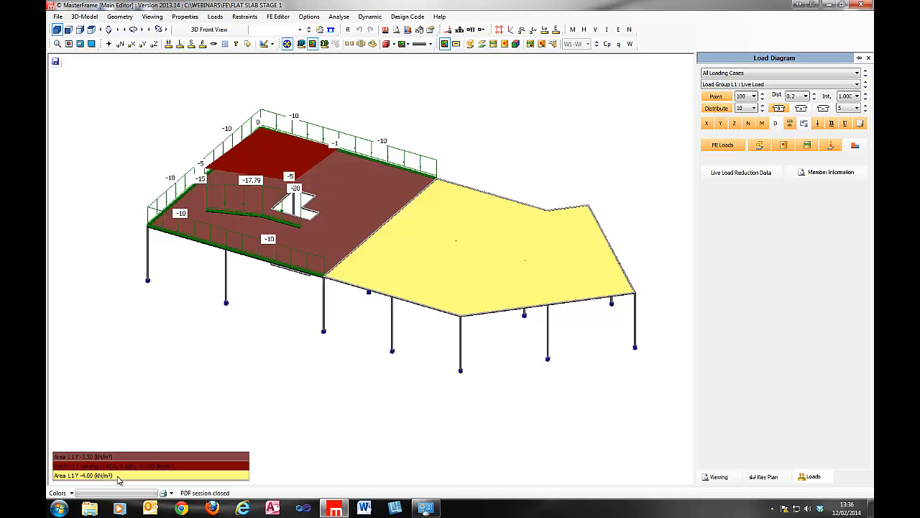
{"action": "left_click", "coordinate": [748, 86]}
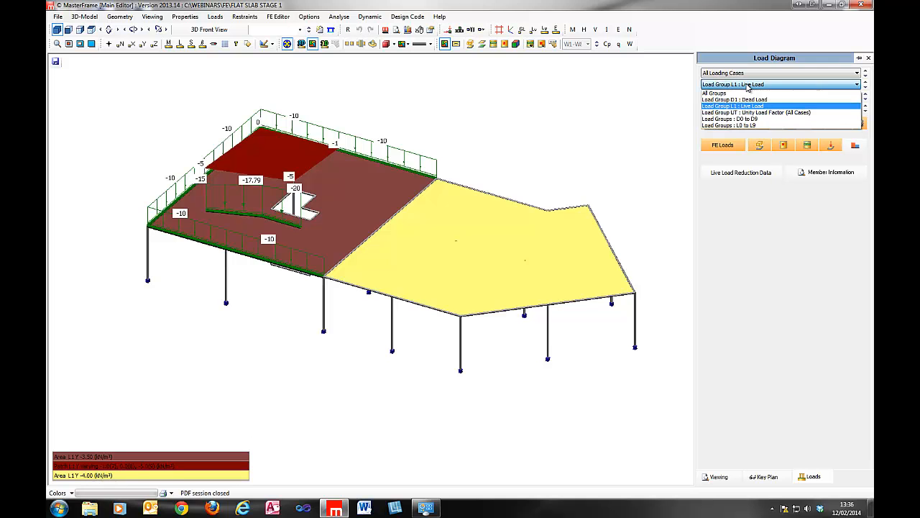
{"action": "left_click", "coordinate": [748, 94]}
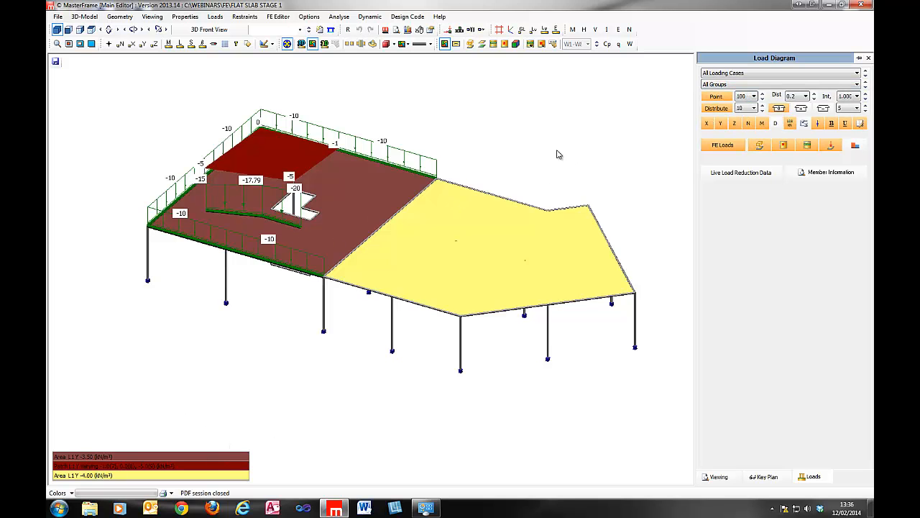
Display the loads for case 001 : Dead plus Live (Ultimate) again and close the load diagram
{"action": "left_click", "coordinate": [783, 74]}
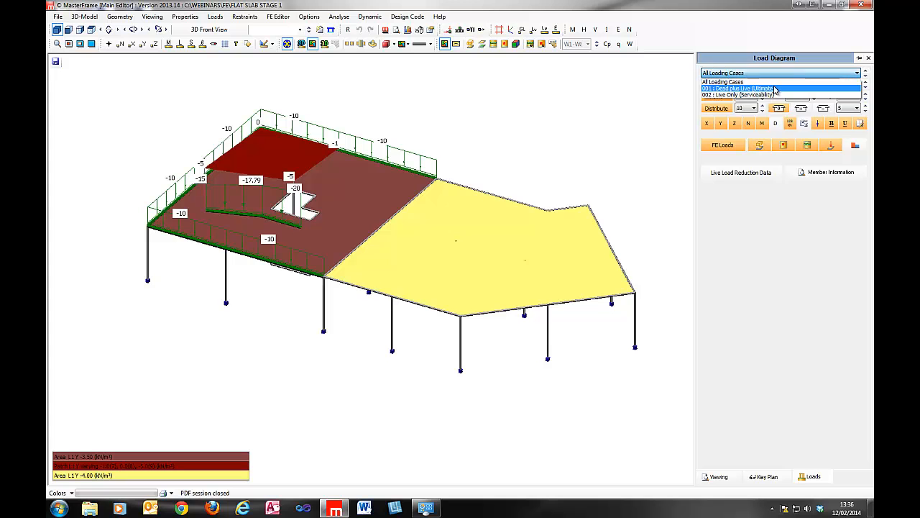
{"action": "left_click", "coordinate": [775, 90]}
{"action": "middle_click_drag", "start_coordinate": [375, 192], "coordinate": [307, 234]}
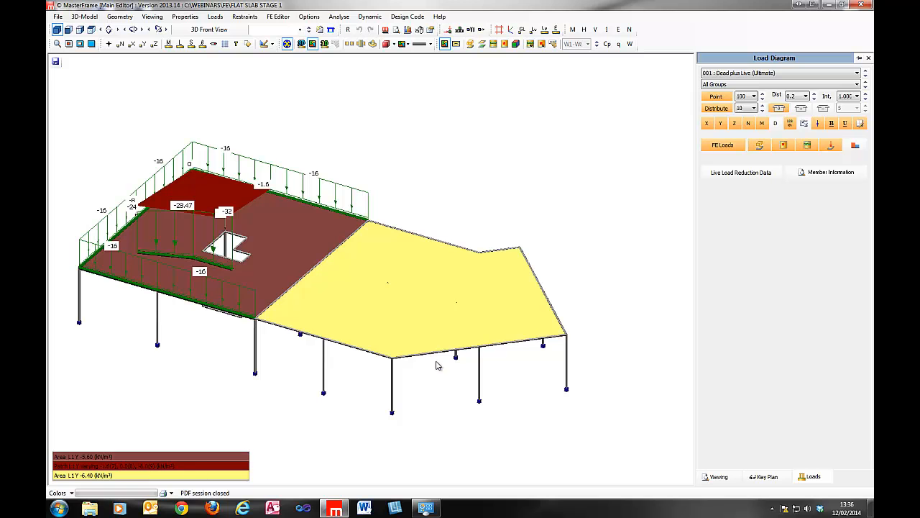
{"action": "left_click", "coordinate": [868, 57]}
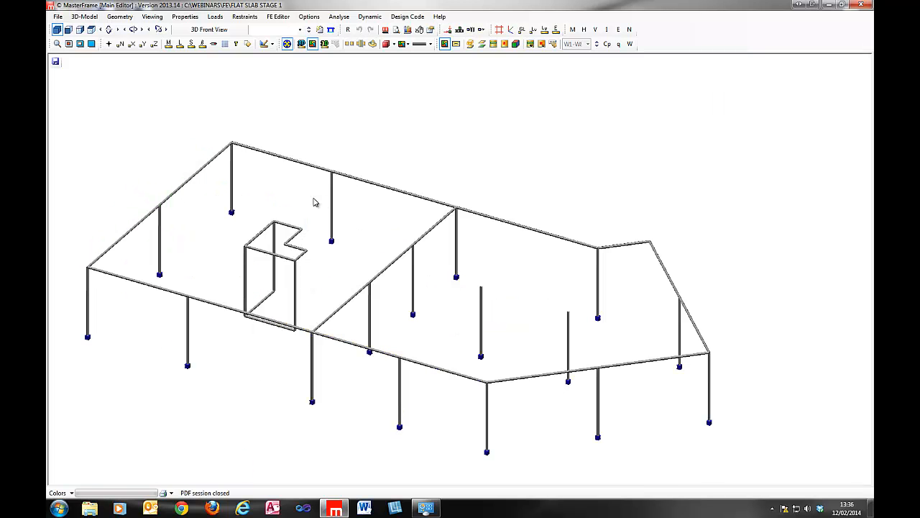
Turn on member density for self weight in Group D1, keeping finite element self weight in Group D1
{"action": "left_click", "coordinate": [217, 19]}
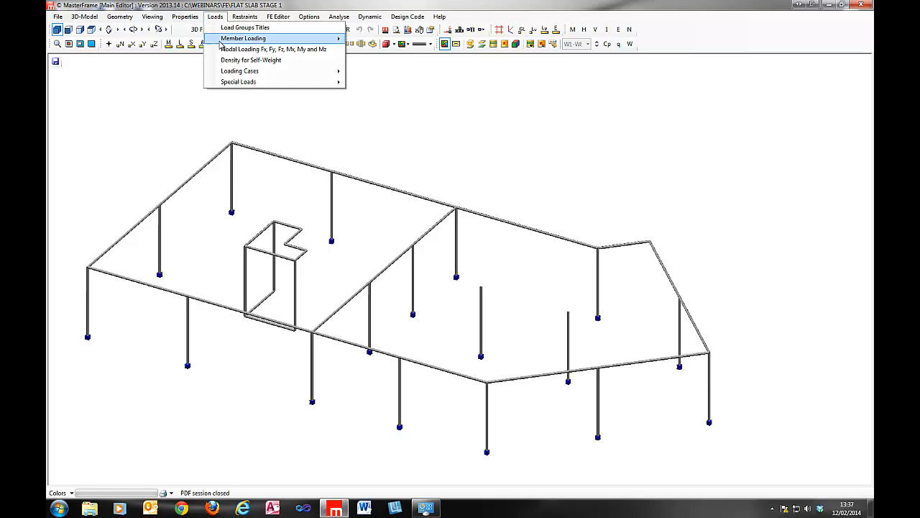
{"action": "left_click", "coordinate": [244, 63]}
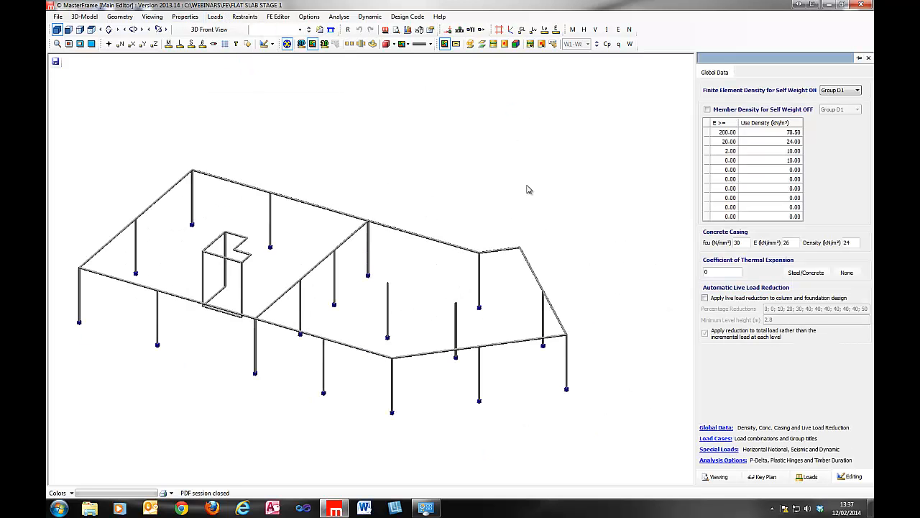
{"action": "left_click", "coordinate": [724, 112]}
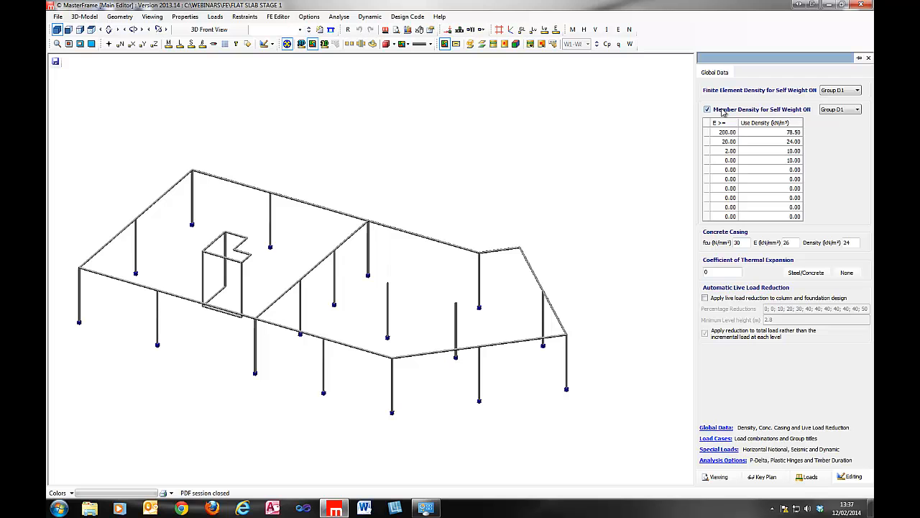
{"action": "left_click", "coordinate": [724, 112]}
{"action": "left_click", "coordinate": [723, 112]}
{"action": "left_click", "coordinate": [834, 91]}
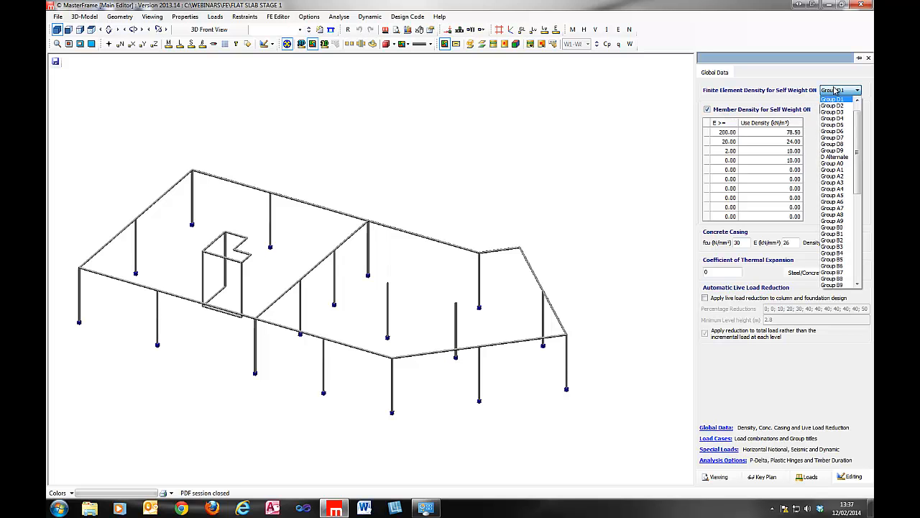
{"action": "left_click", "coordinate": [832, 98]}
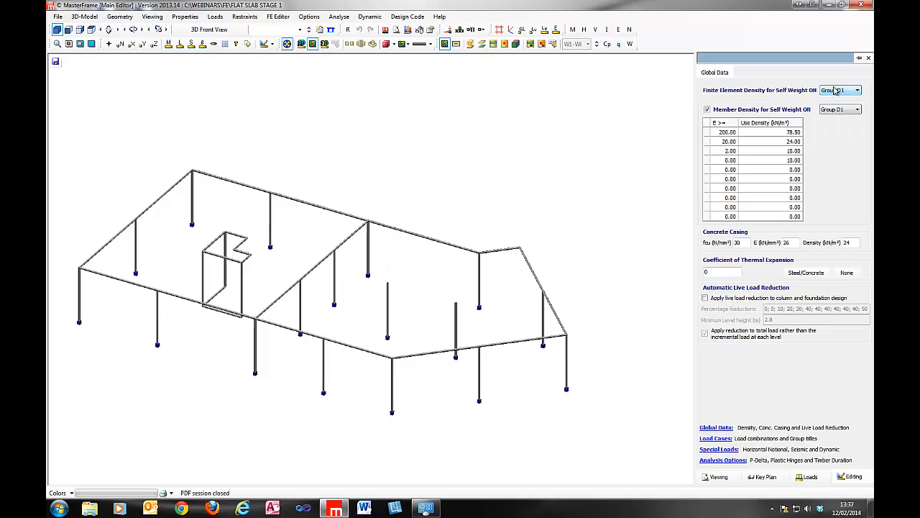
{"action": "left_click", "coordinate": [867, 57]}
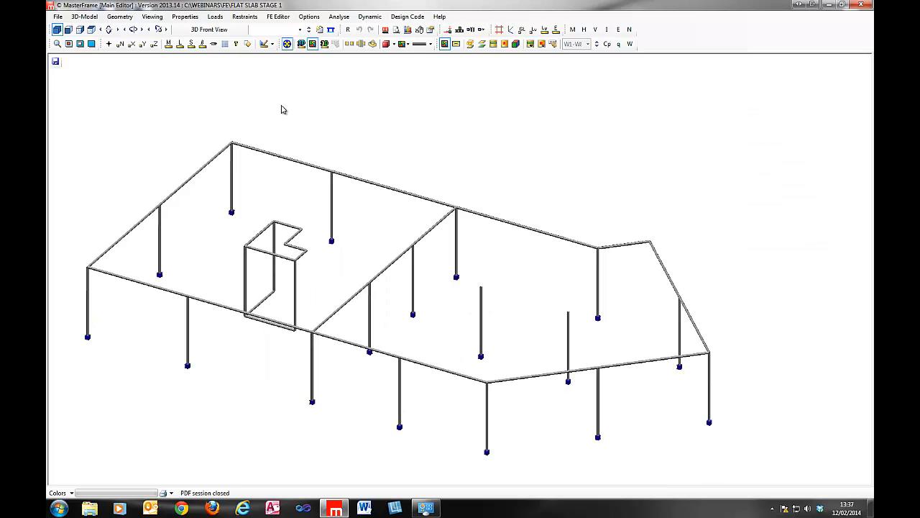
Check the frame statistics, and view the loads including density self weight under 001 : Dead plus Live (Ultimate)
{"action": "left_click", "coordinate": [409, 30]}
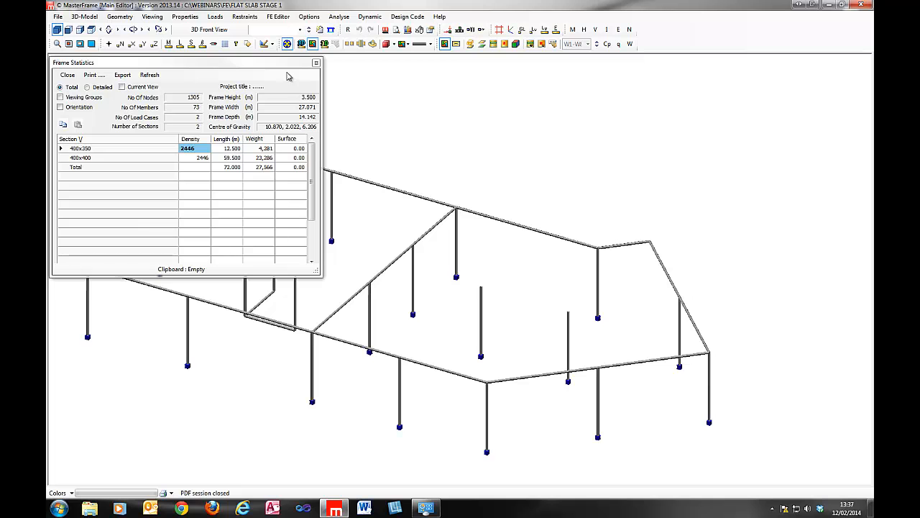
{"action": "left_click", "coordinate": [316, 63]}
{"action": "left_click", "coordinate": [385, 29]}
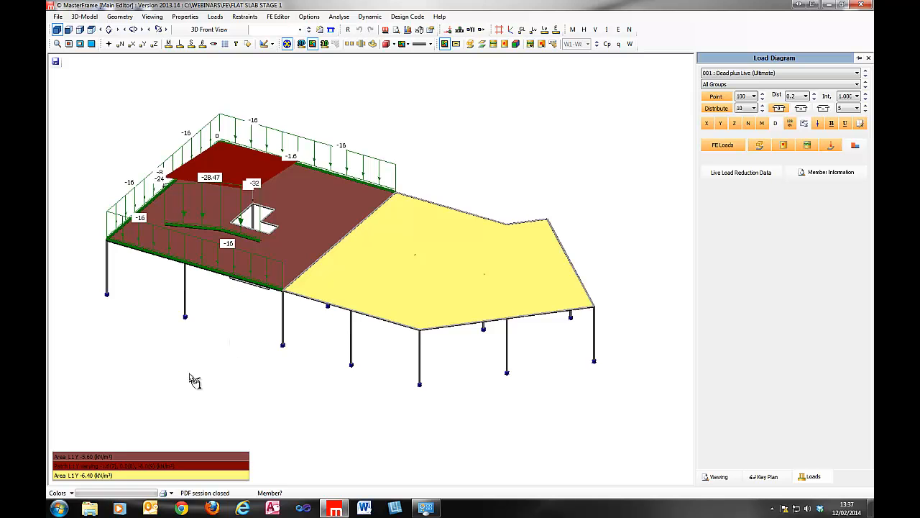
{"action": "left_click", "coordinate": [776, 124]}
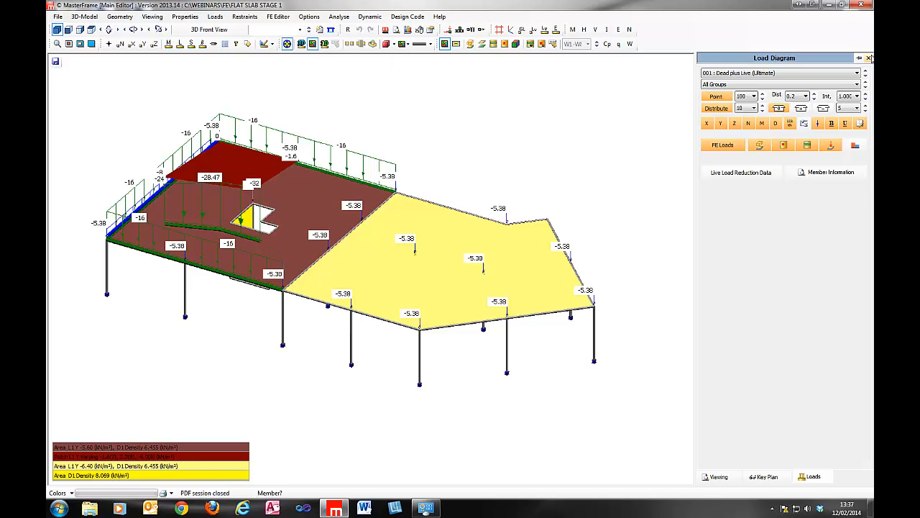
{"action": "left_click", "coordinate": [869, 58]}
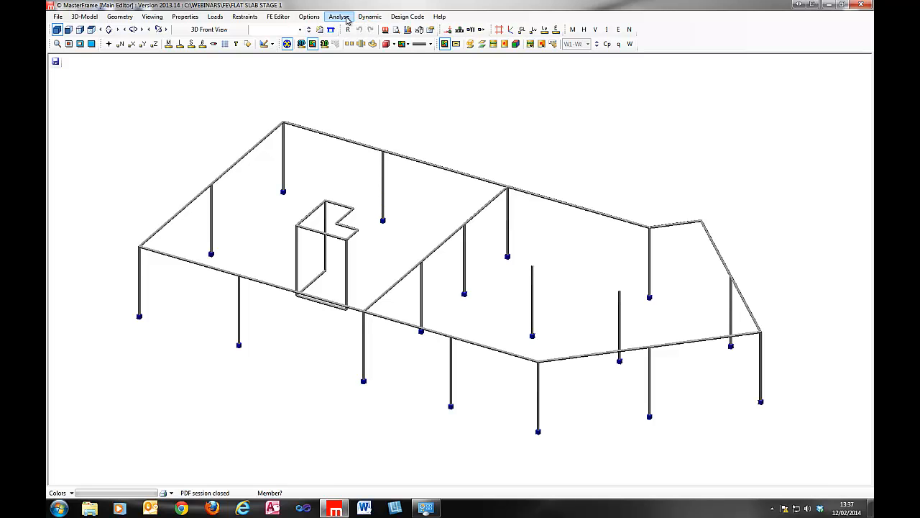
Inspect the rendered slab model from several angles with the support markers switched on, and return to the wireframe display
{"action": "left_click", "coordinate": [301, 43]}
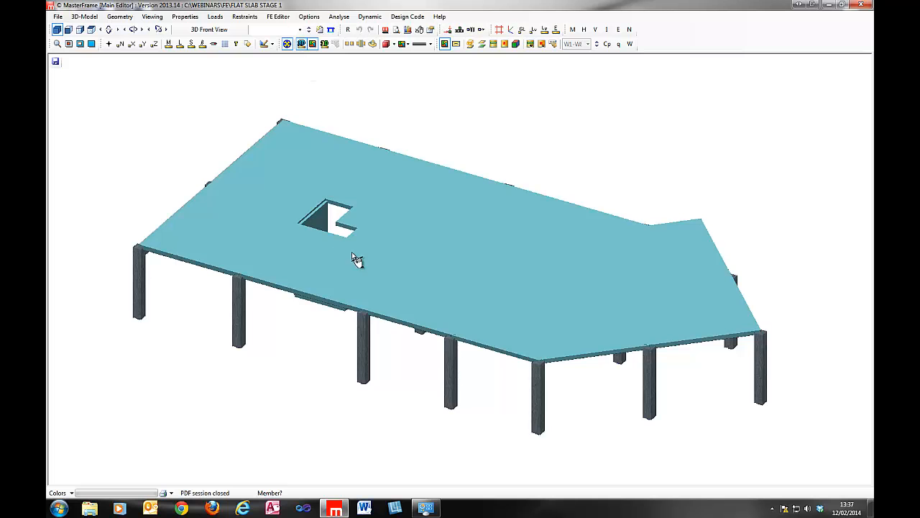
{"action": "left_click_drag", "start_coordinate": [225, 237], "coordinate": [680, 397]}
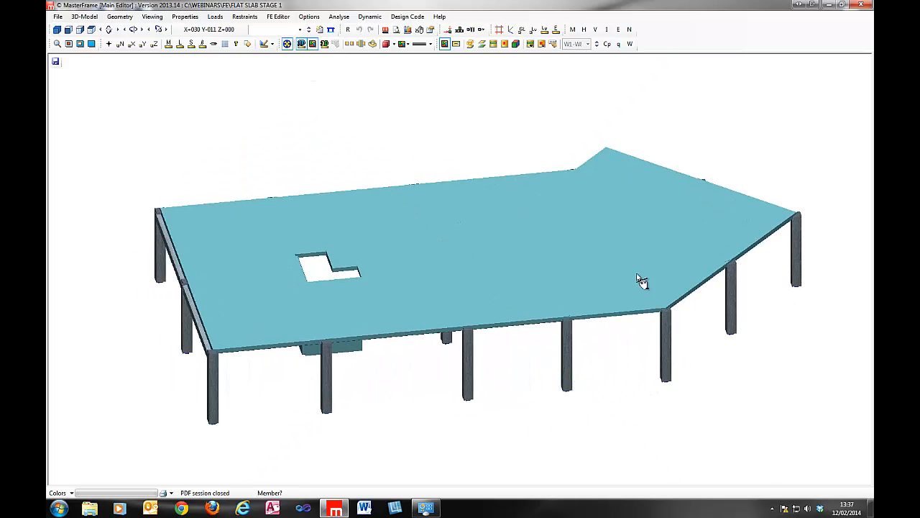
{"action": "left_click_drag", "start_coordinate": [158, 258], "coordinate": [482, 76]}
{"action": "left_click", "coordinate": [459, 30]}
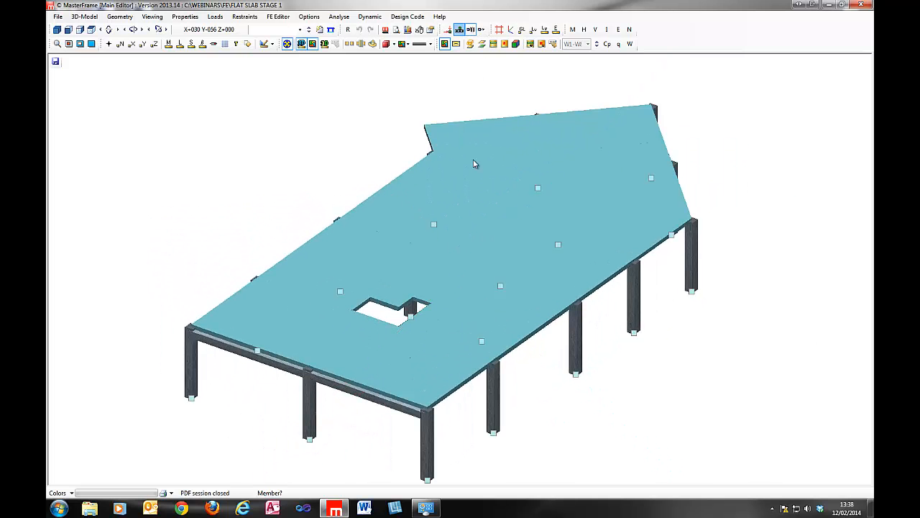
{"action": "left_click_drag", "start_coordinate": [129, 271], "coordinate": [59, 241]}
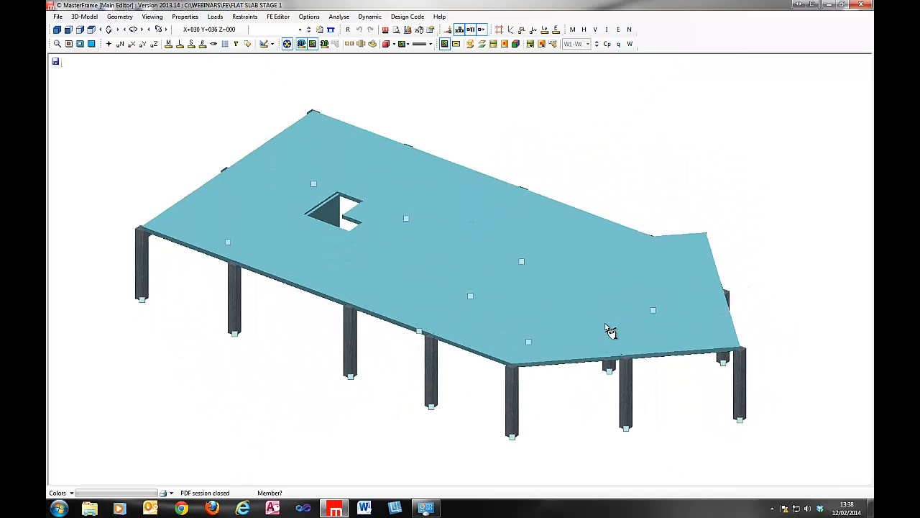
{"action": "left_click", "coordinate": [302, 44]}
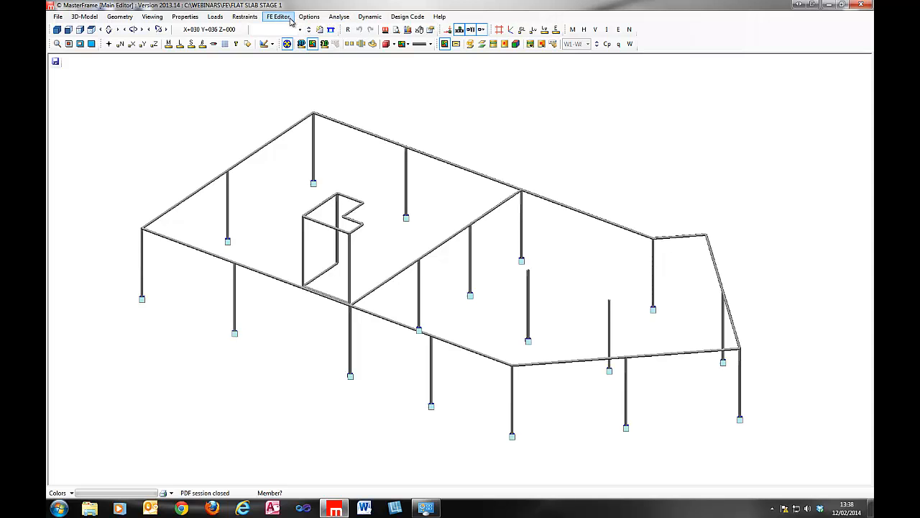
Open the global meshing options for the finite element surfaces
{"action": "left_click", "coordinate": [291, 21]}
{"action": "mouse_move", "coordinate": [332, 29]}
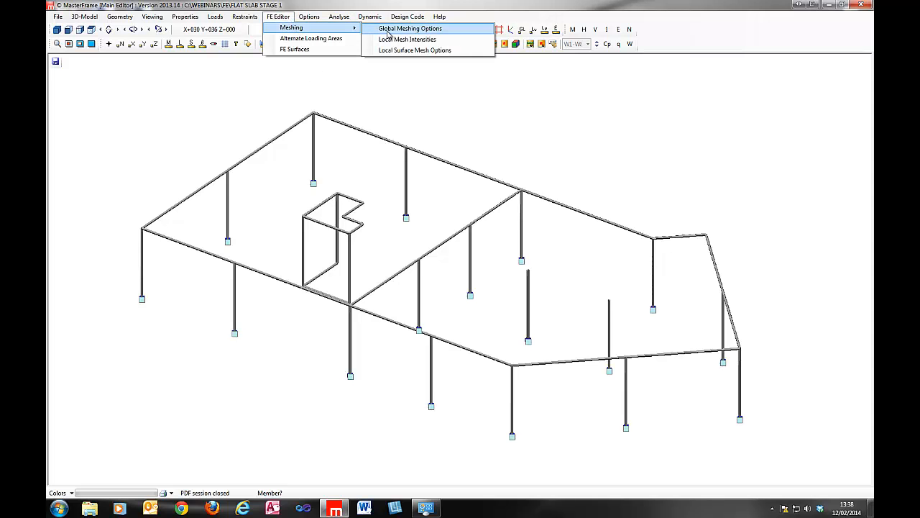
Accept the global meshing options with a 1.0 m default initial mesh size and leave the main editor
{"action": "left_click", "coordinate": [388, 31]}
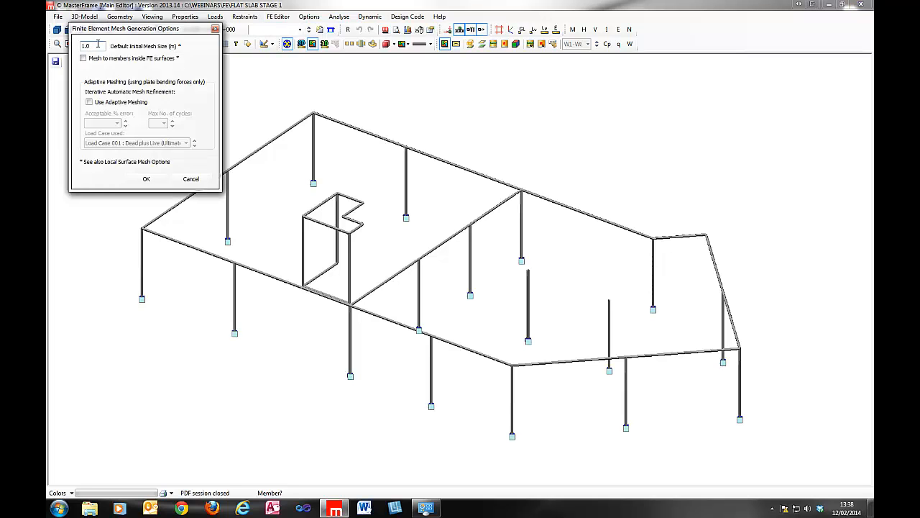
{"action": "left_click_drag", "start_coordinate": [101, 35], "coordinate": [253, 76]}
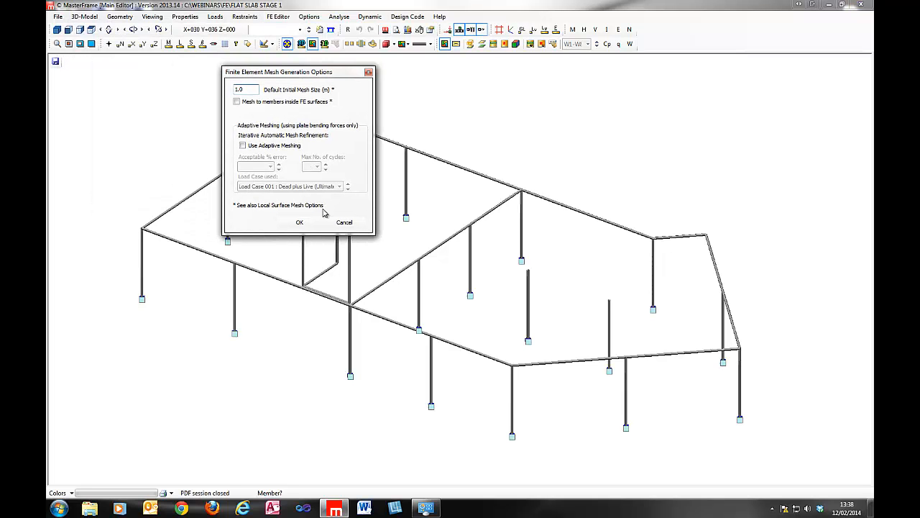
{"action": "left_click", "coordinate": [299, 222]}
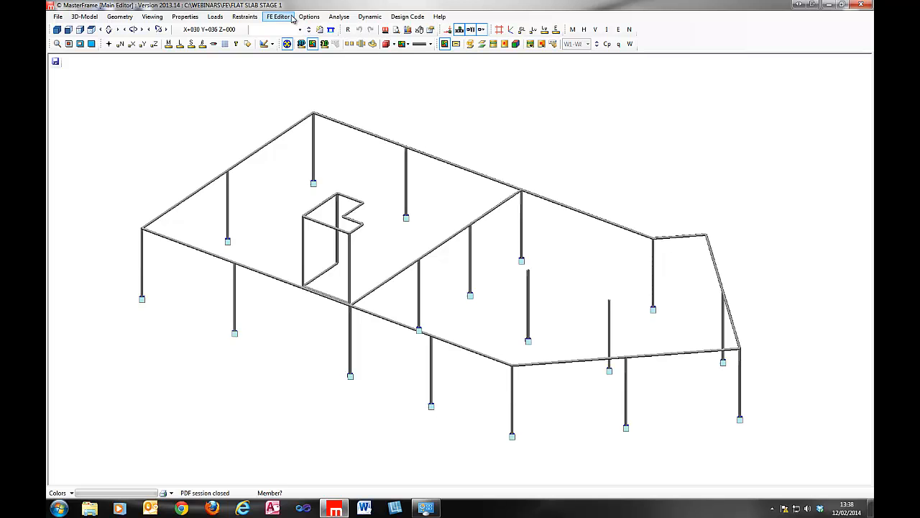
{"action": "left_click", "coordinate": [861, 4]}
{"action": "left_click", "coordinate": [420, 274]}
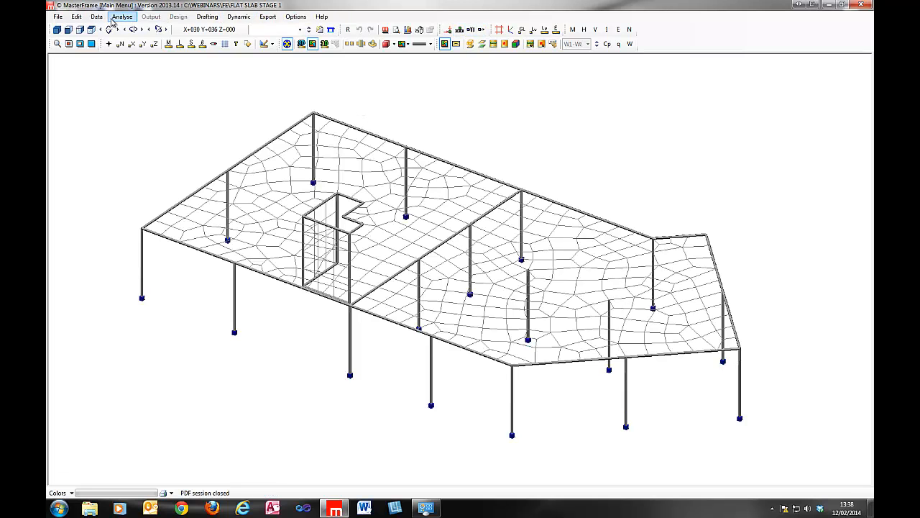
Analyse the model as a space frame for both load cases and open the graphical output
{"action": "left_click", "coordinate": [113, 17]}
{"action": "left_click", "coordinate": [328, 260]}
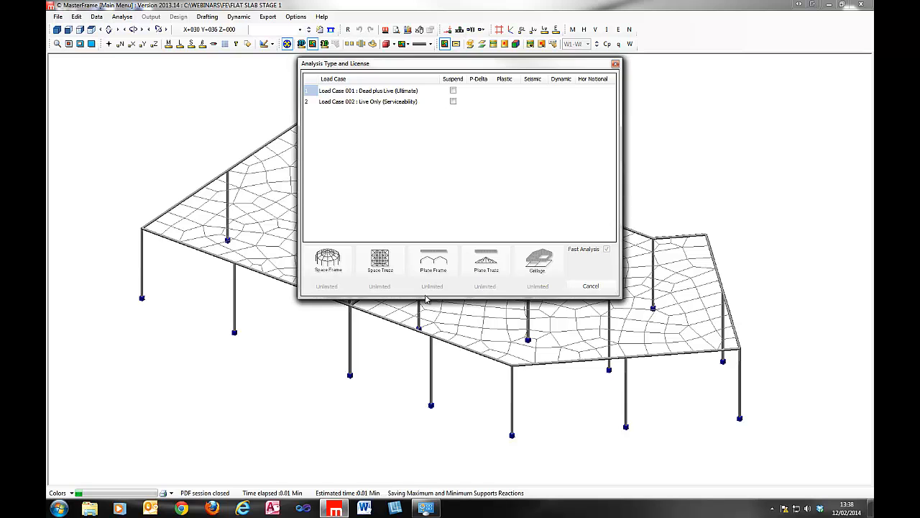
{"action": "left_click", "coordinate": [151, 16]}
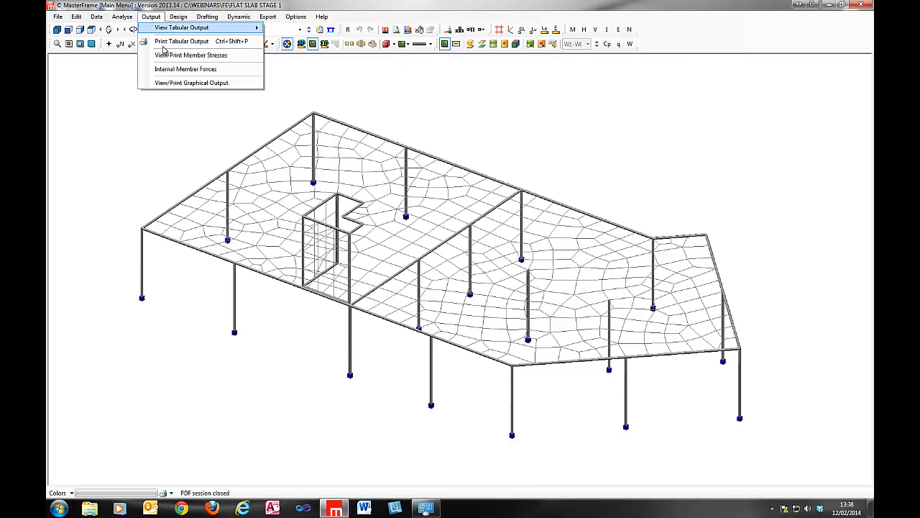
{"action": "left_click", "coordinate": [182, 83]}
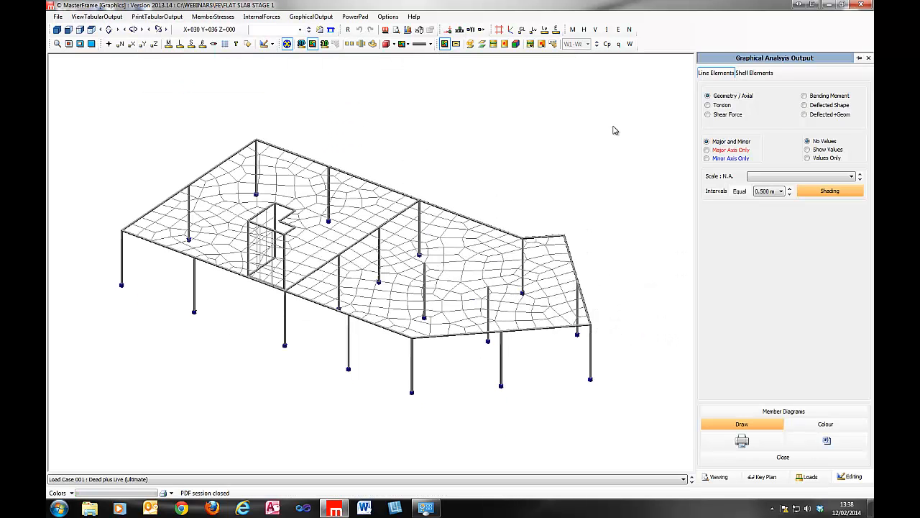
Display the deflected shape together with the geometry at a magnification of 200
{"action": "left_click", "coordinate": [805, 115]}
{"action": "left_click", "coordinate": [859, 179]}
{"action": "left_click", "coordinate": [858, 178]}
Examine the slab's deflected shape around the core and columns from several angles, and close the graphical output
{"action": "left_click_drag", "start_coordinate": [493, 215], "coordinate": [871, 294]}
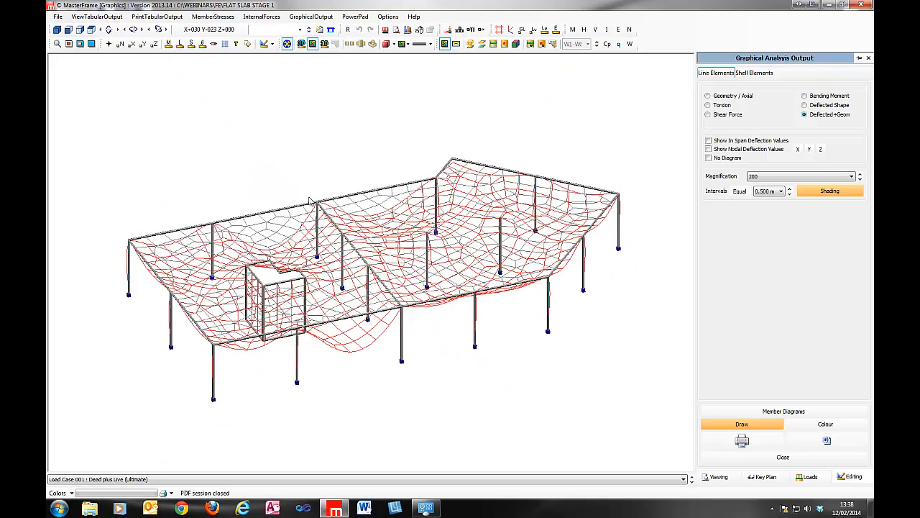
{"action": "left_click_drag", "start_coordinate": [428, 283], "coordinate": [71, 266]}
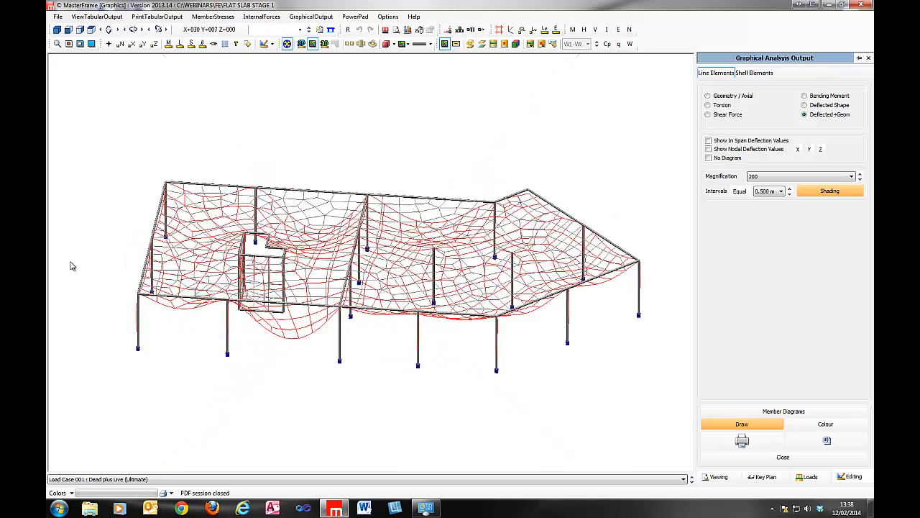
{"action": "left_click_drag", "start_coordinate": [248, 348], "coordinate": [301, 180]}
{"action": "scroll", "coordinate": [318, 223], "scroll_direction": "up", "scroll_amount": 3}
{"action": "left_click_drag", "start_coordinate": [400, 240], "coordinate": [156, 272]}
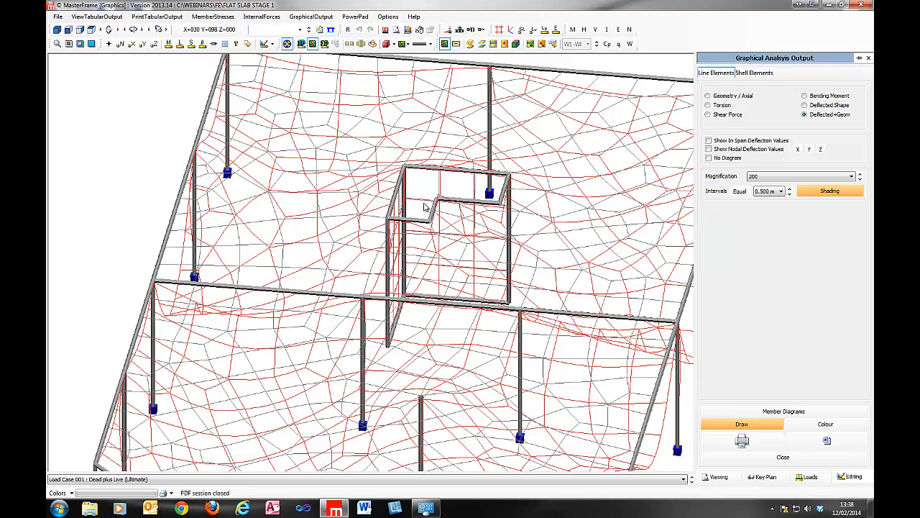
{"action": "left_click_drag", "start_coordinate": [376, 218], "coordinate": [854, 294]}
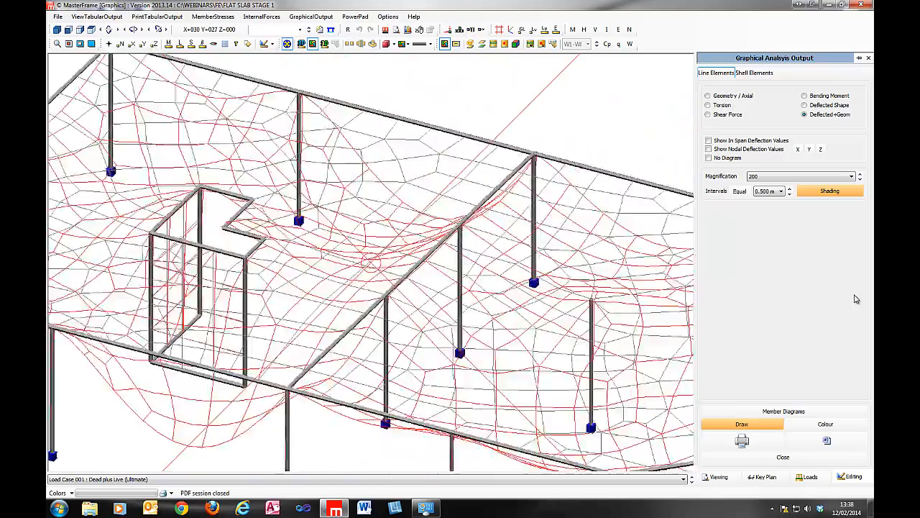
{"action": "left_click_drag", "start_coordinate": [373, 252], "coordinate": [373, 307]}
{"action": "scroll", "coordinate": [373, 307], "scroll_direction": "down", "scroll_amount": 4}
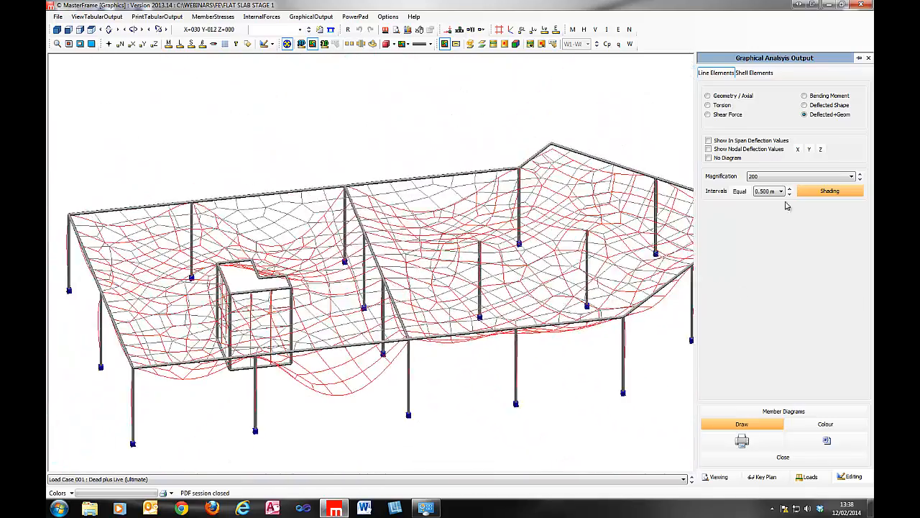
{"action": "left_click", "coordinate": [868, 59]}
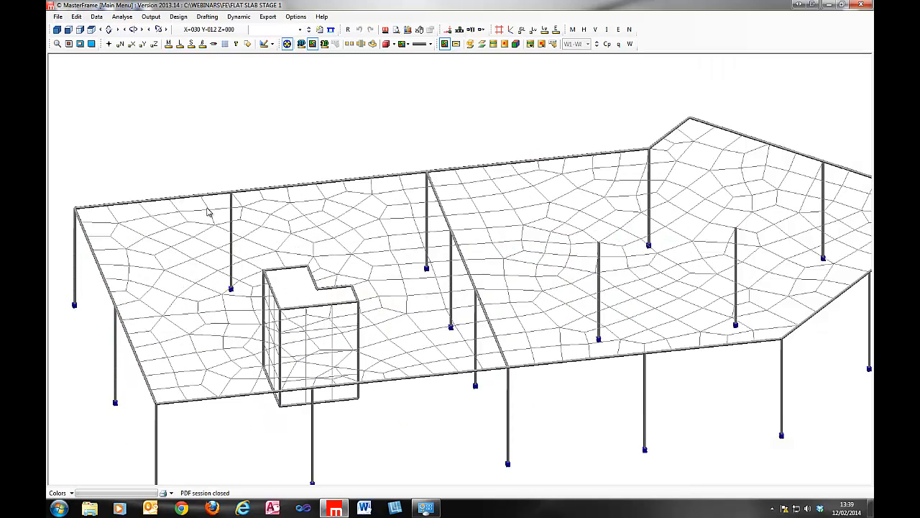
Reopen the flat slab model in the main editor with the whole frame in view
{"action": "middle_click_drag", "start_coordinate": [265, 193], "coordinate": [275, 152]}
{"action": "left_click_drag", "start_coordinate": [246, 184], "coordinate": [860, 330]}
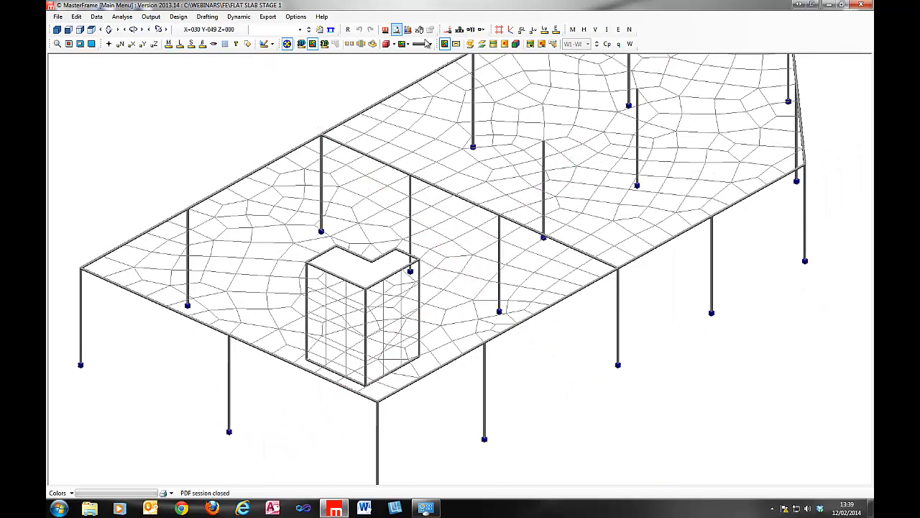
{"action": "left_click", "coordinate": [77, 17]}
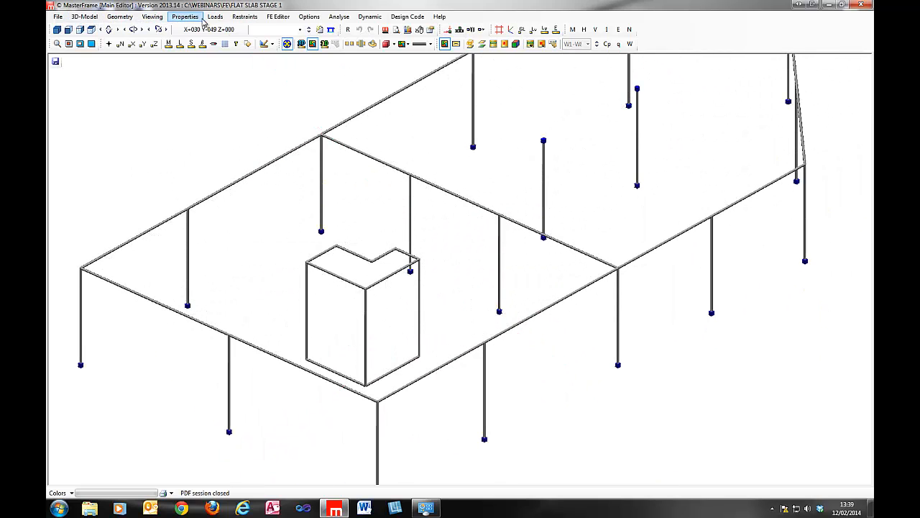
{"action": "right_click_drag", "start_coordinate": [464, 266], "coordinate": [459, 347]}
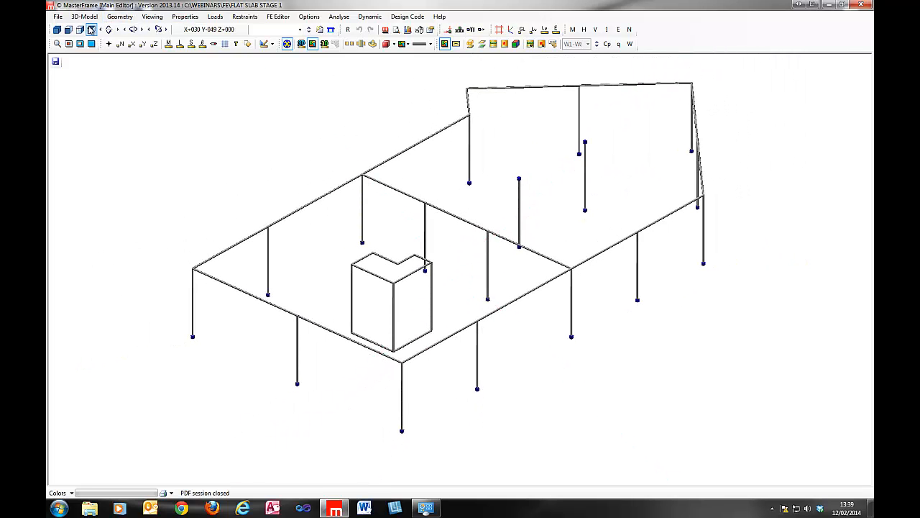
Duplicate all nodes and members once with a 3.5 m Y shift and Tie Members off to add an upper storey
{"action": "left_click", "coordinate": [115, 16]}
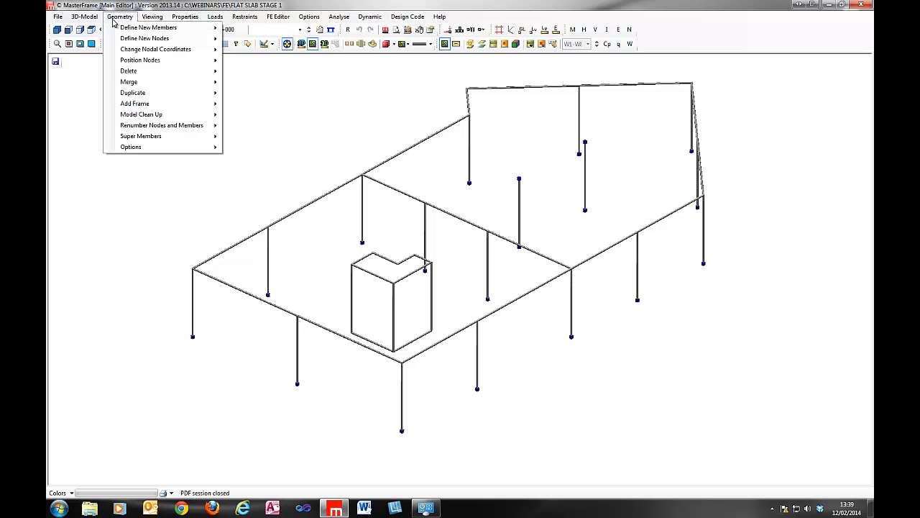
{"action": "mouse_move", "coordinate": [138, 96]}
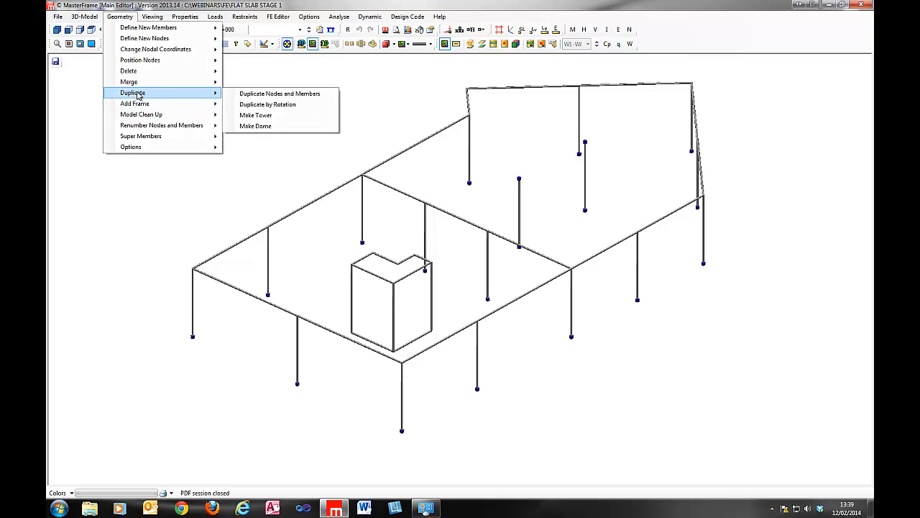
{"action": "left_click", "coordinate": [291, 95]}
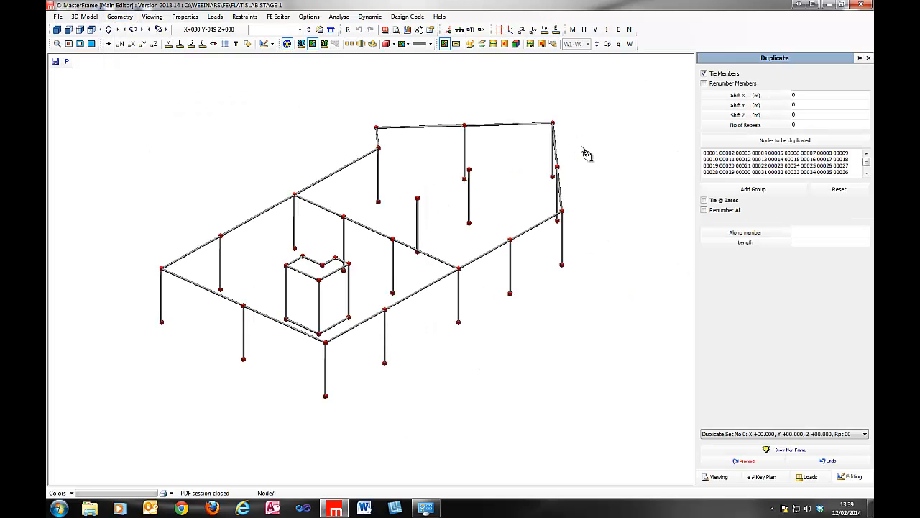
{"action": "middle_click_drag", "start_coordinate": [307, 269], "coordinate": [446, 279]}
{"action": "middle_click_drag", "start_coordinate": [548, 280], "coordinate": [133, 298]}
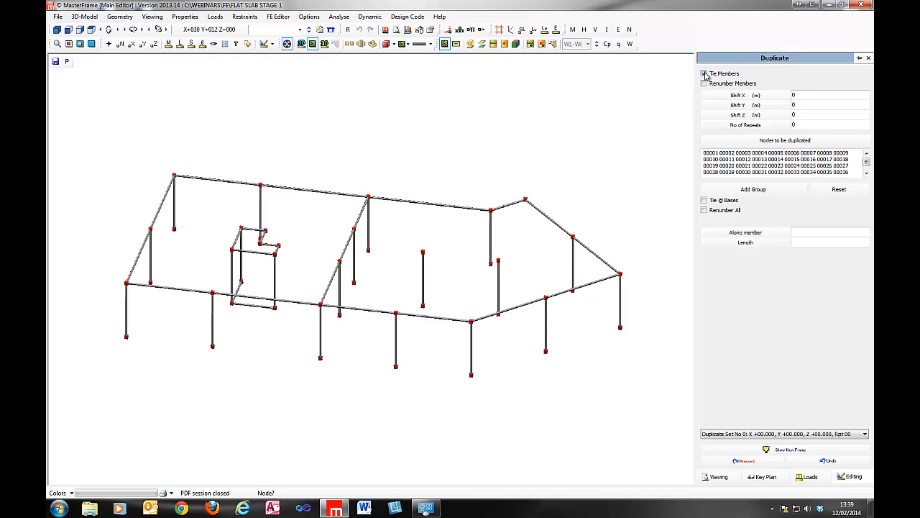
{"action": "left_click", "coordinate": [770, 105]}
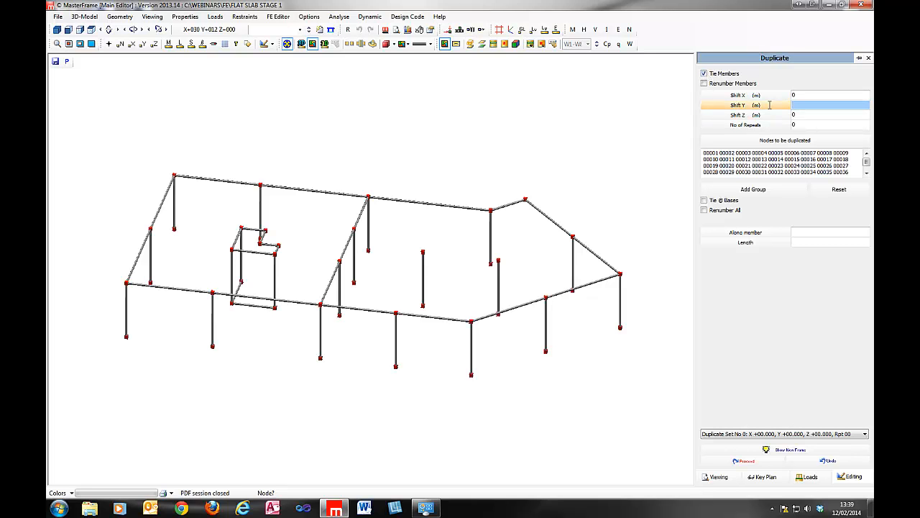
{"action": "left_click", "coordinate": [745, 126]}
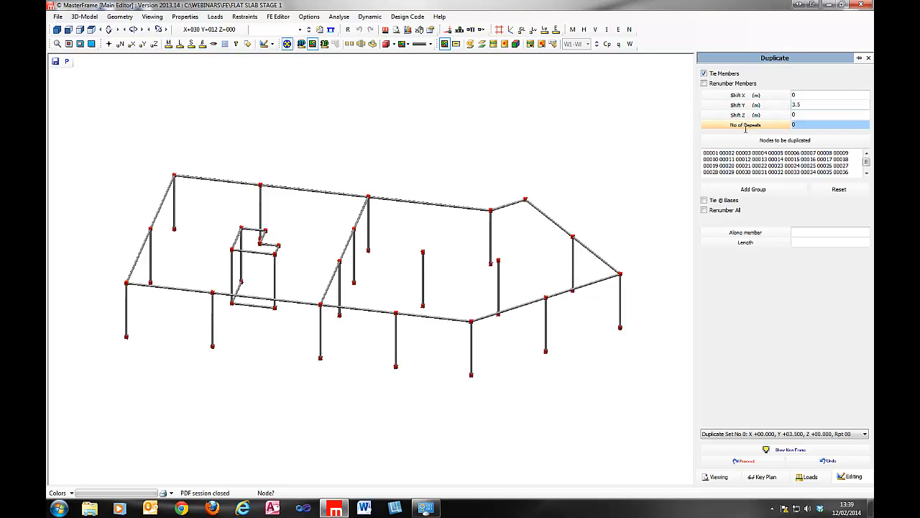
{"action": "left_click", "coordinate": [719, 73]}
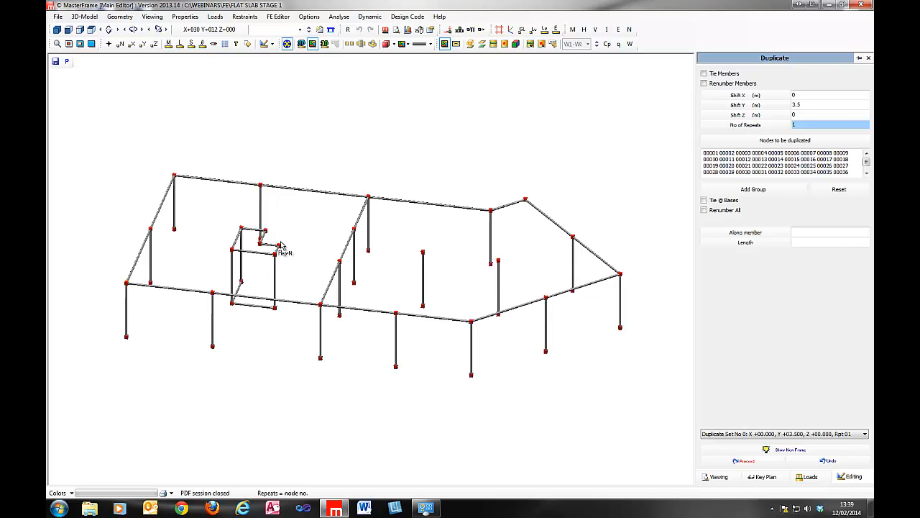
{"action": "left_click", "coordinate": [738, 453]}
{"action": "left_click", "coordinate": [744, 460]}
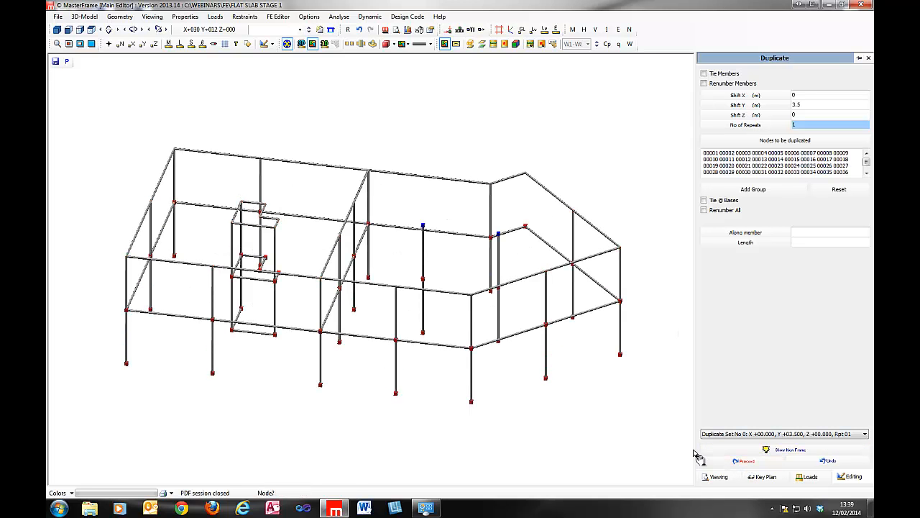
{"action": "middle_click_drag", "start_coordinate": [363, 275], "coordinate": [166, 282]}
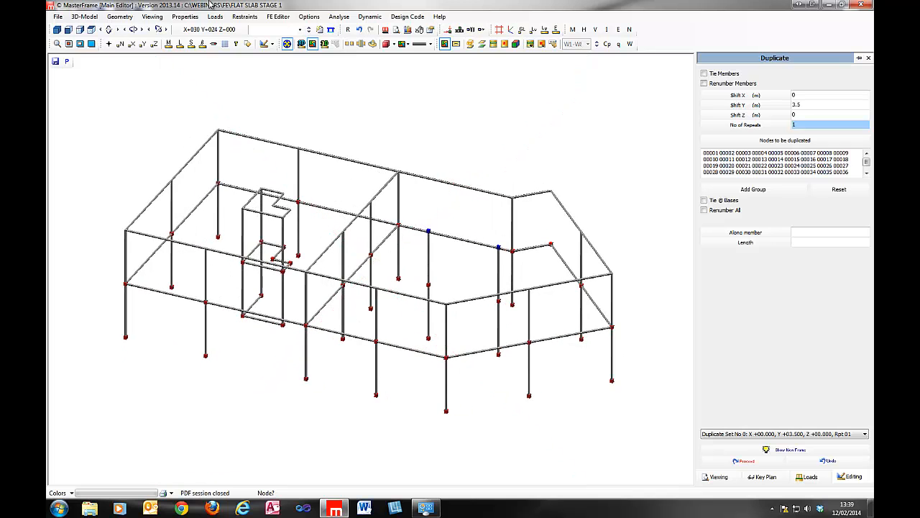
{"action": "left_click", "coordinate": [868, 58]}
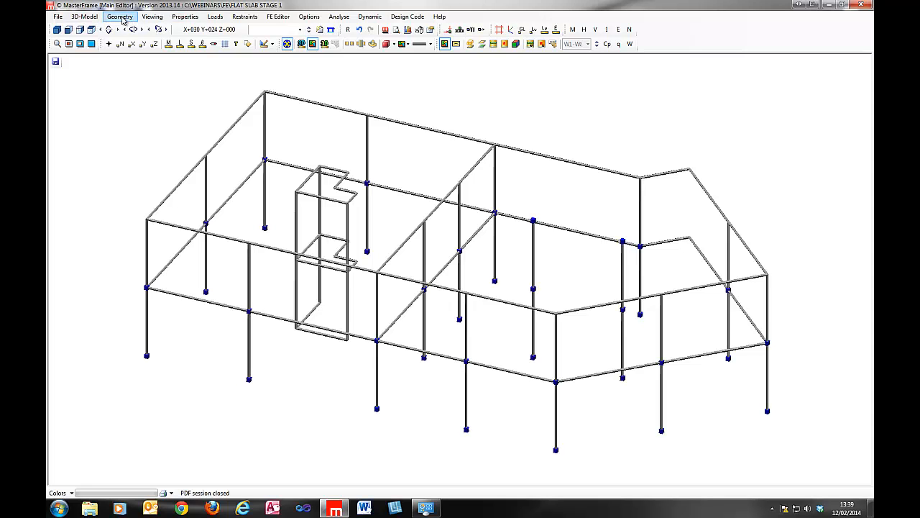
Clean up the duplicated model by packing the nodes to delete the unused ones
{"action": "left_click", "coordinate": [121, 17]}
{"action": "mouse_move", "coordinate": [162, 115]}
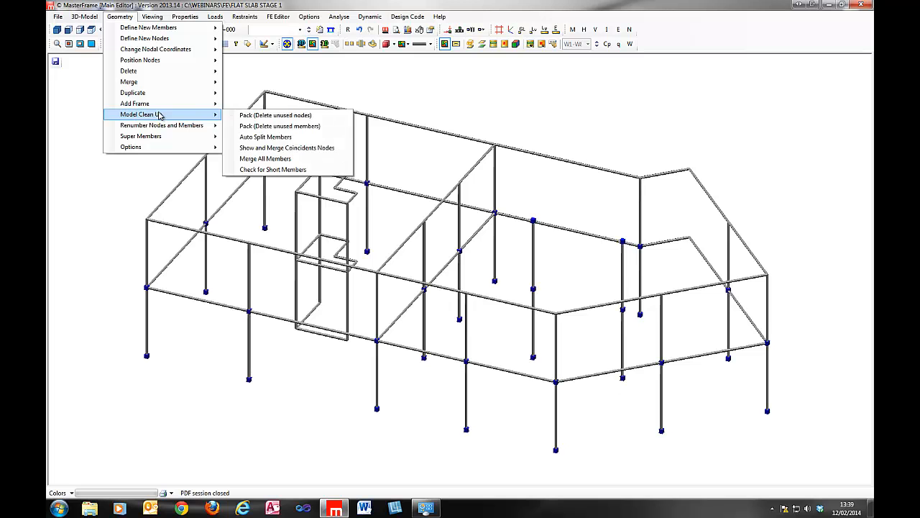
{"action": "left_click", "coordinate": [288, 116]}
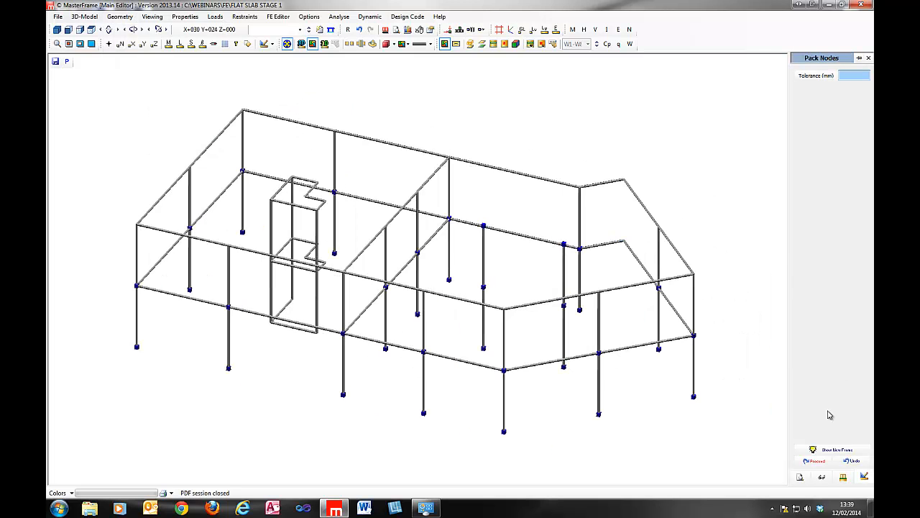
{"action": "left_click", "coordinate": [813, 461]}
Pack the members to delete the unused ones from the two-storey frame
{"action": "left_click", "coordinate": [119, 16]}
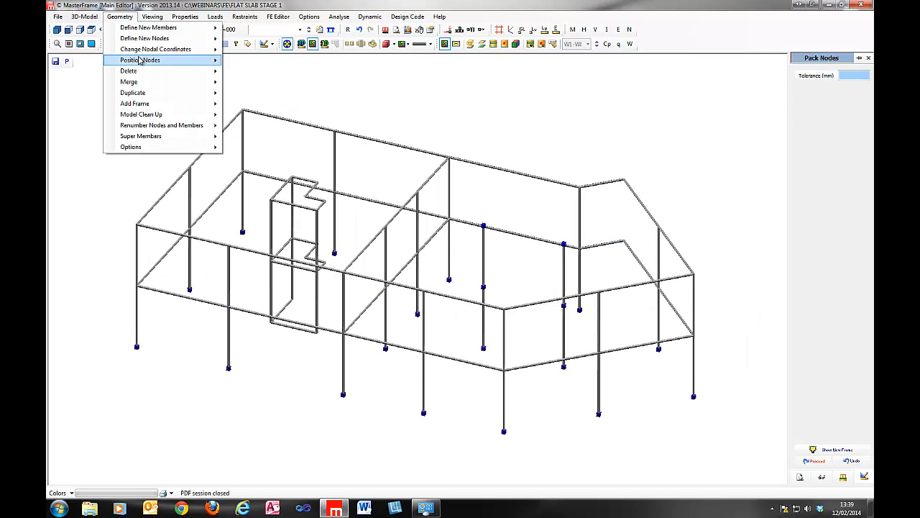
{"action": "mouse_move", "coordinate": [187, 115]}
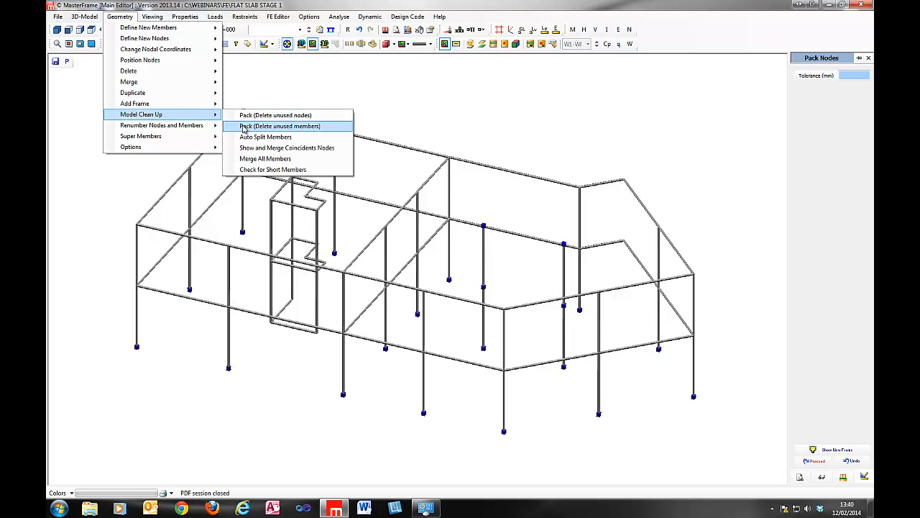
{"action": "left_click", "coordinate": [243, 128]}
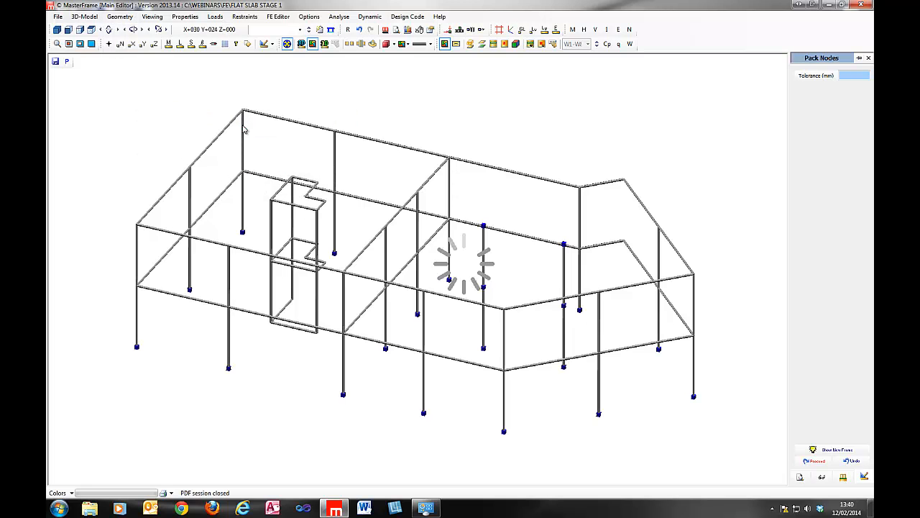
{"action": "left_click", "coordinate": [817, 462]}
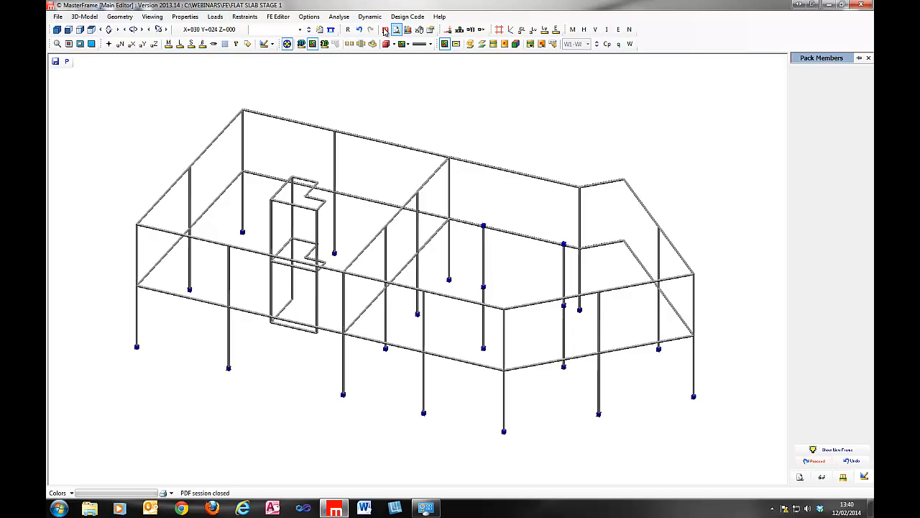
Show the supports on the two-storey frame and open the FE surfaces editor
{"action": "left_click", "coordinate": [459, 30]}
{"action": "middle_click_drag", "start_coordinate": [422, 147], "coordinate": [419, 80]}
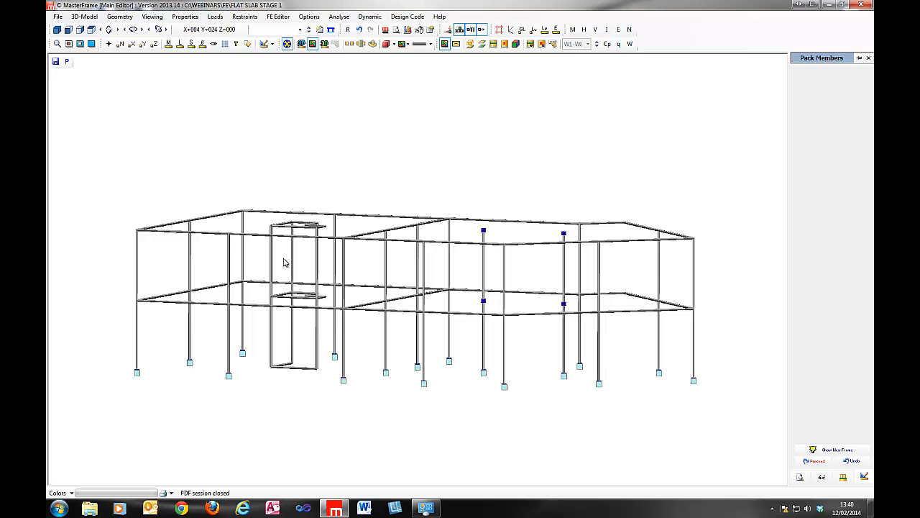
{"action": "left_click", "coordinate": [278, 17]}
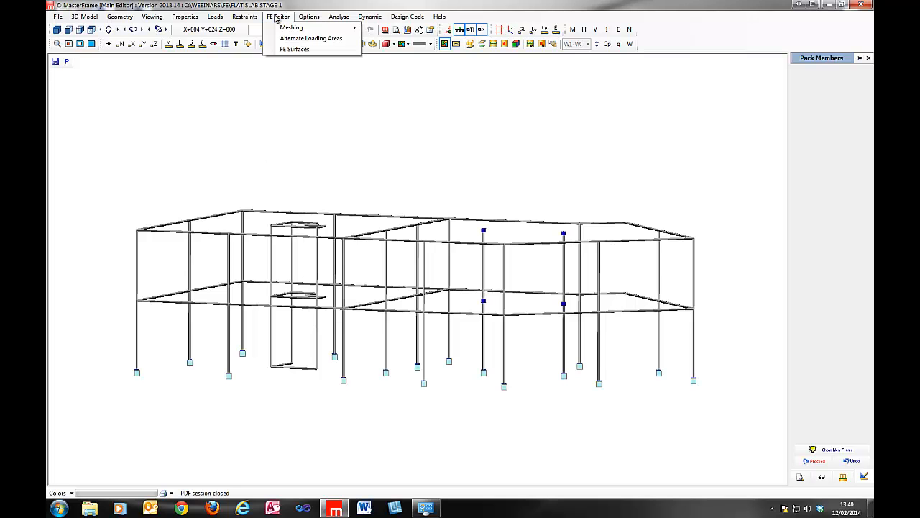
{"action": "left_click", "coordinate": [283, 57]}
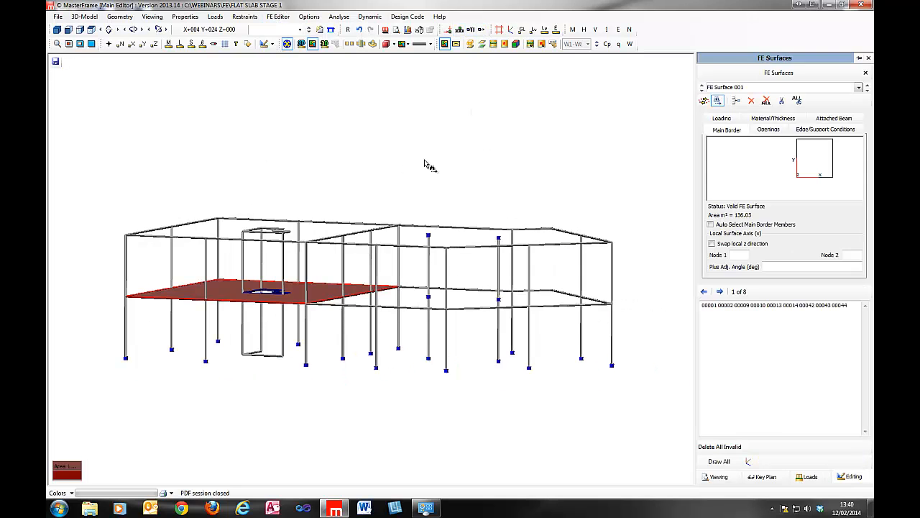
Go through the FE surfaces one by one from surface 001 to 007, checking each main border
{"action": "left_click", "coordinate": [720, 292]}
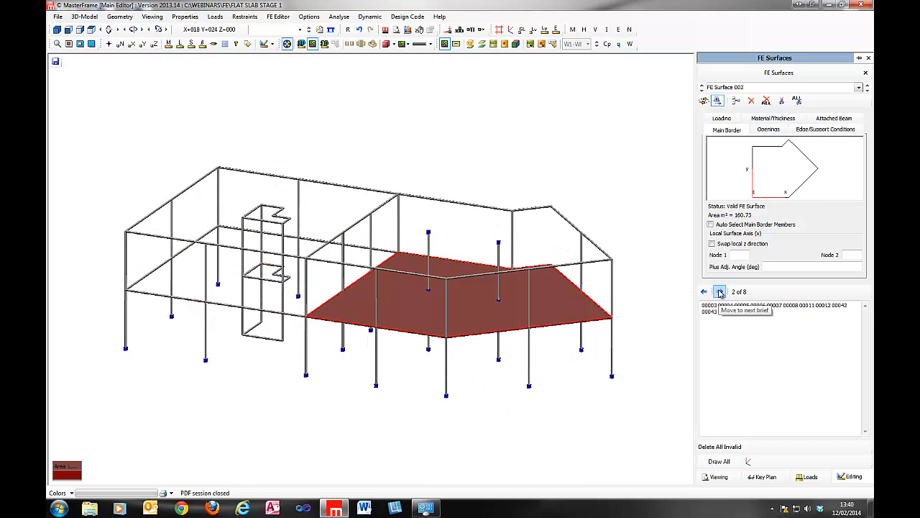
{"action": "left_click", "coordinate": [720, 291]}
{"action": "left_click", "coordinate": [719, 291]}
{"action": "left_click", "coordinate": [720, 292]}
{"action": "left_click", "coordinate": [720, 291]}
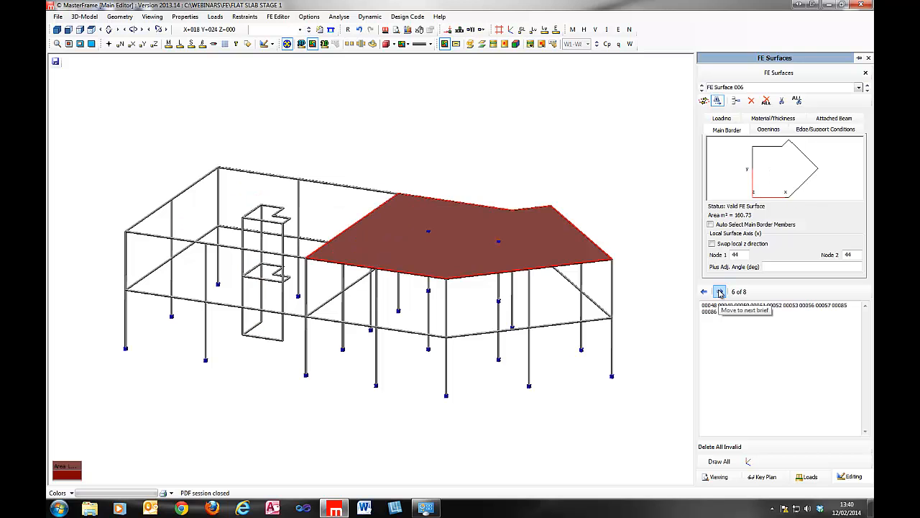
{"action": "left_click", "coordinate": [720, 292]}
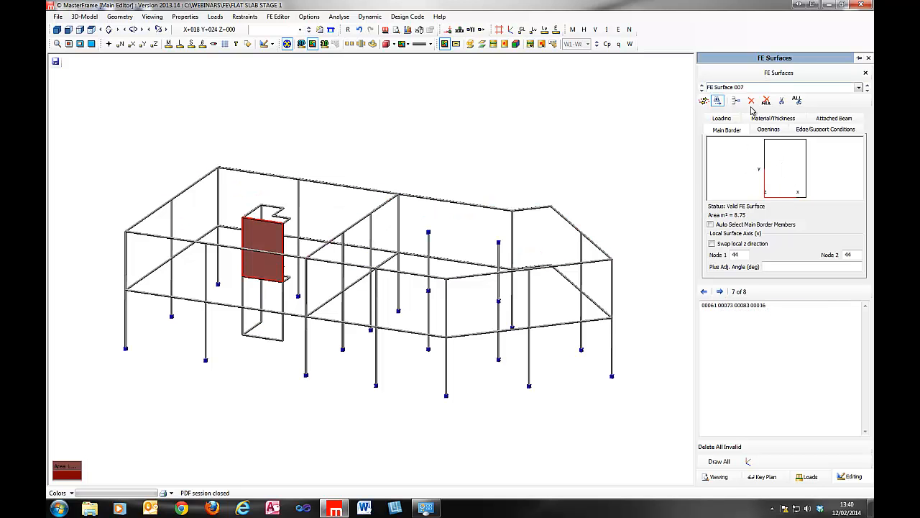
Check the edge restraints of upper core wall surfaces 007 and 008 and clear the restrained edge member from surface 008
{"action": "left_click", "coordinate": [813, 130]}
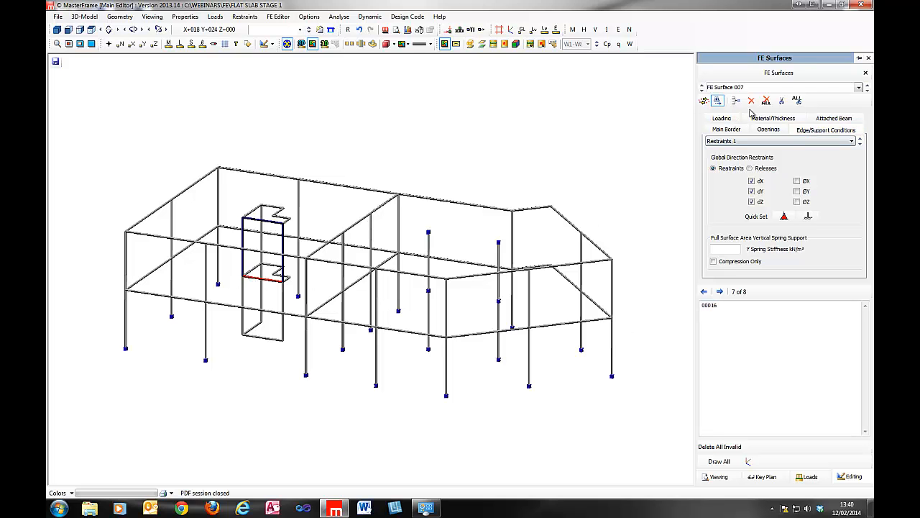
{"action": "left_click", "coordinate": [719, 291]}
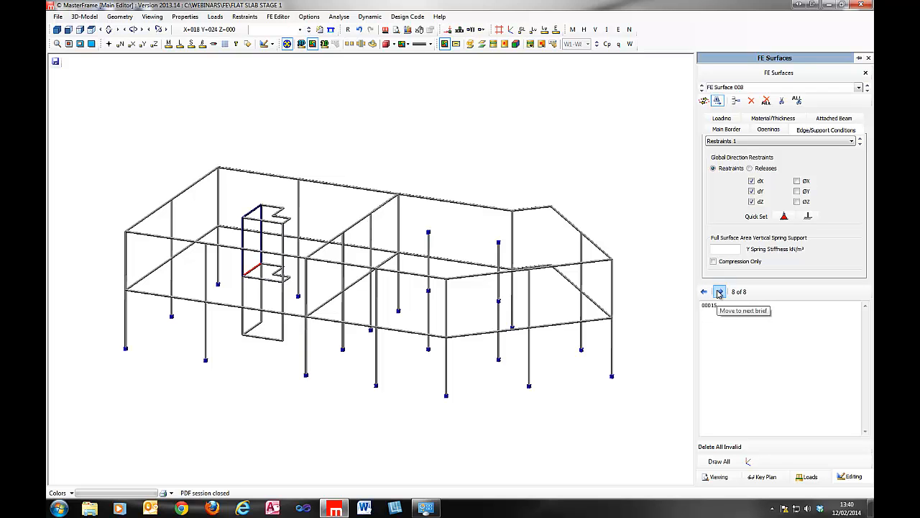
{"action": "left_click", "coordinate": [751, 101]}
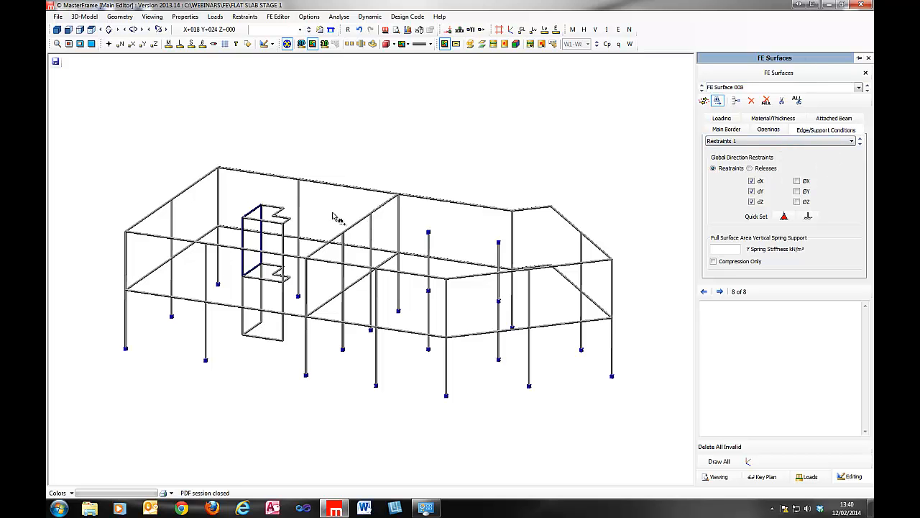
{"action": "middle_click_drag", "start_coordinate": [254, 191], "coordinate": [307, 205]}
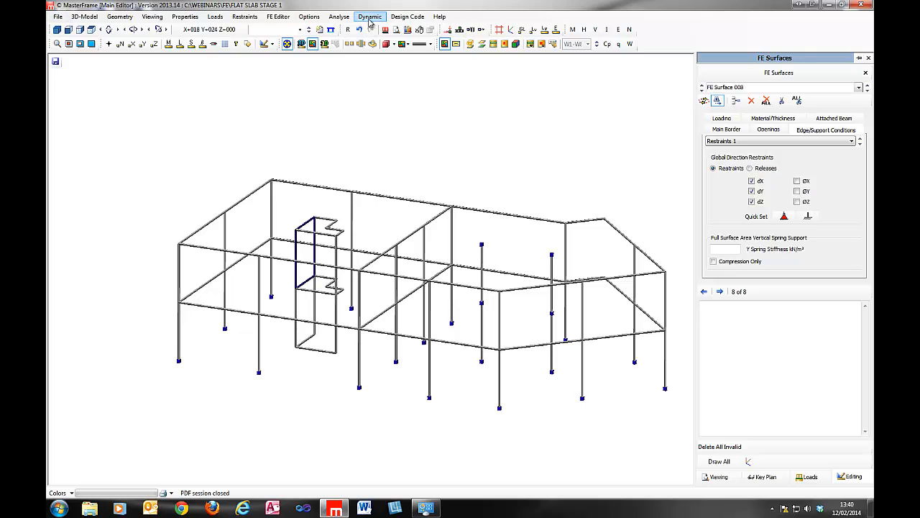
Remesh the finite element surfaces and run a Space Frame analysis on both load cases
{"action": "left_click", "coordinate": [338, 17]}
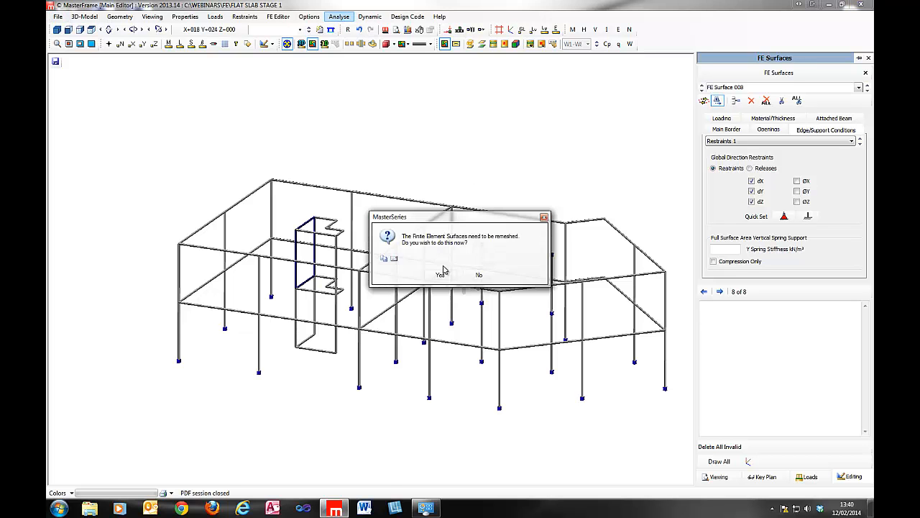
{"action": "left_click", "coordinate": [448, 283]}
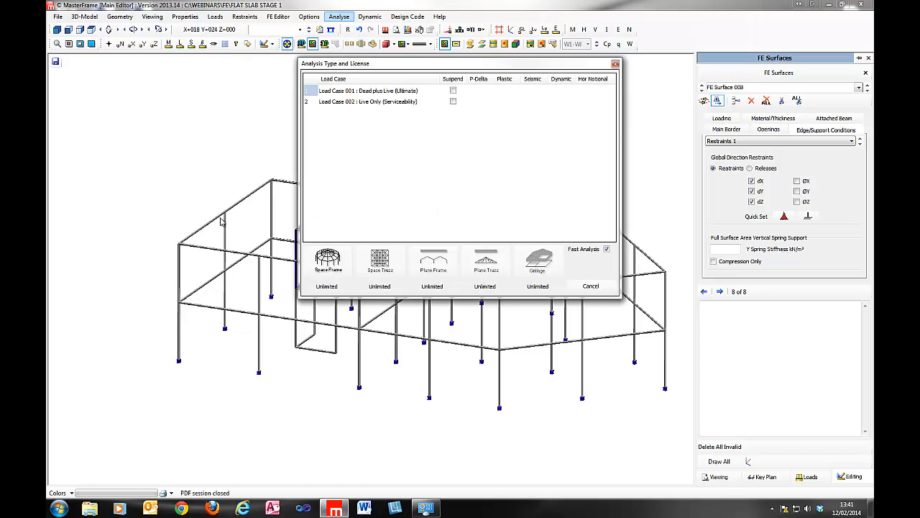
{"action": "left_click", "coordinate": [332, 272]}
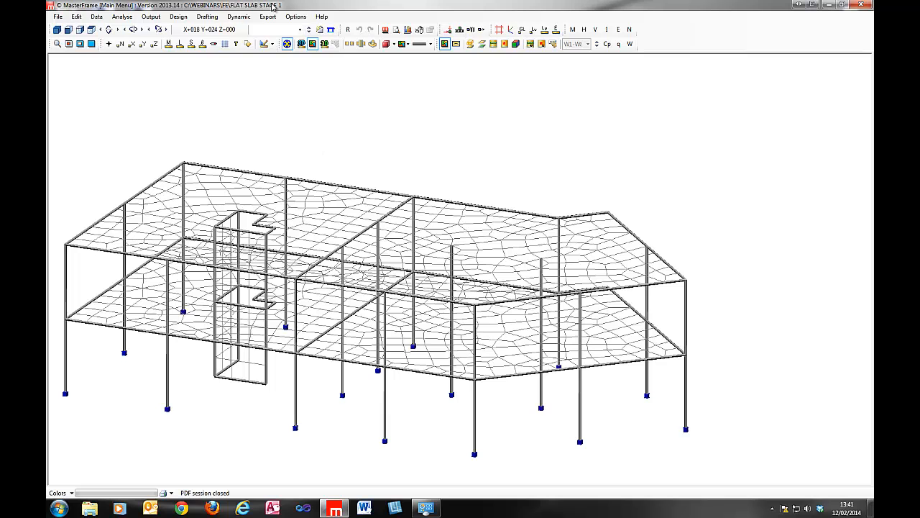
Open the graphical analysis output and show the two-storey frame's deflected shape together with its geometry
{"action": "left_click", "coordinate": [156, 18]}
{"action": "mouse_move", "coordinate": [172, 18]}
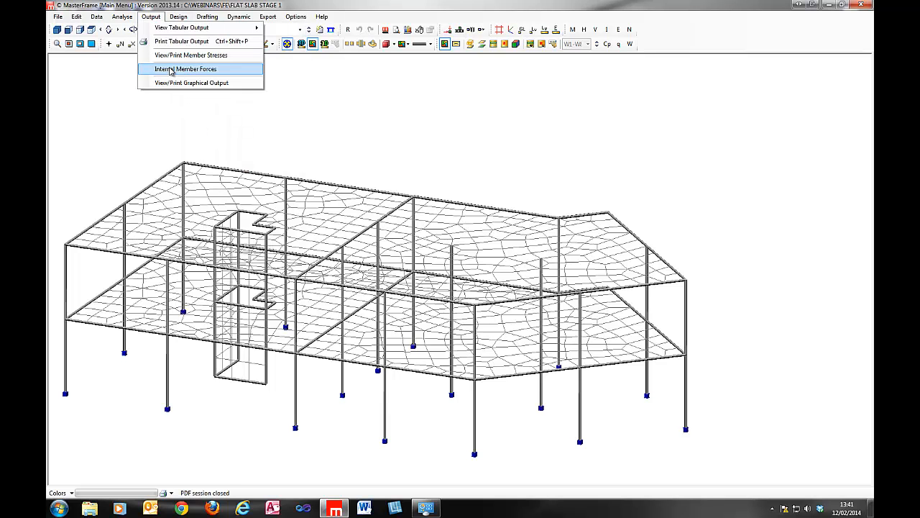
{"action": "left_click", "coordinate": [176, 85]}
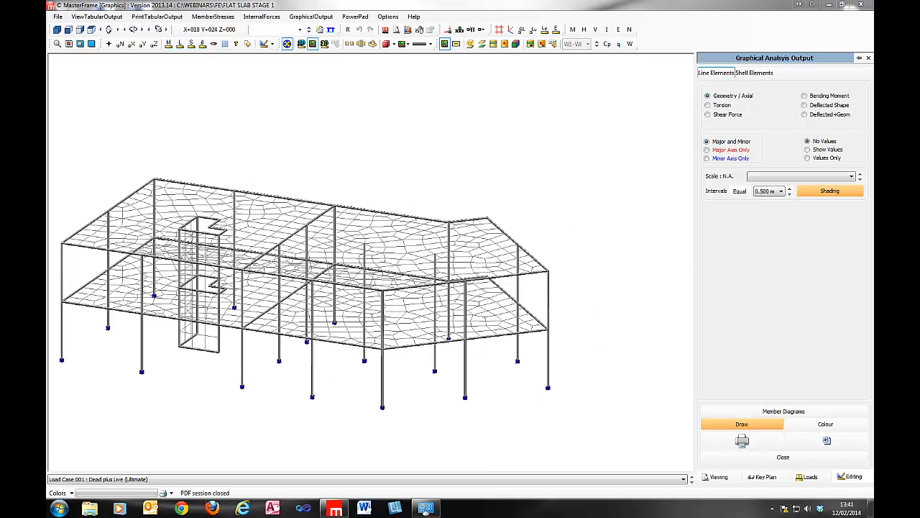
{"action": "middle_click_drag", "start_coordinate": [497, 148], "coordinate": [530, 149]}
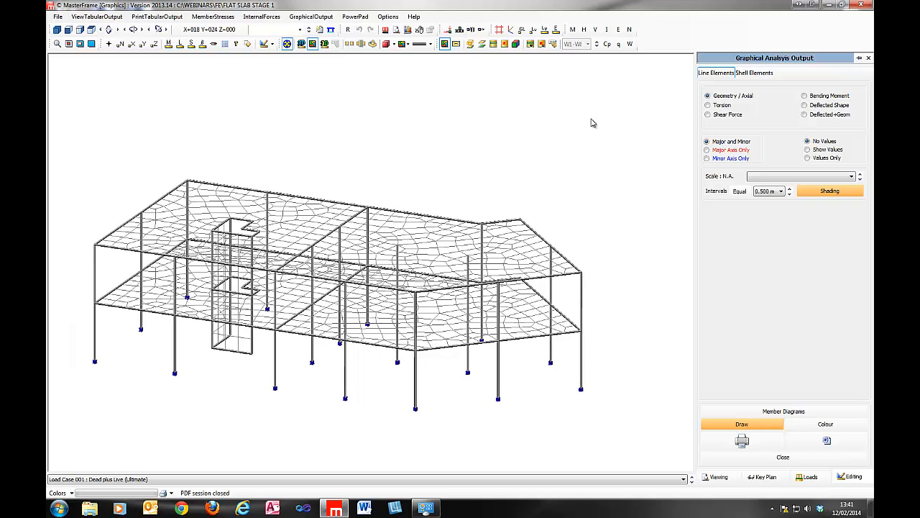
{"action": "left_click", "coordinate": [805, 114]}
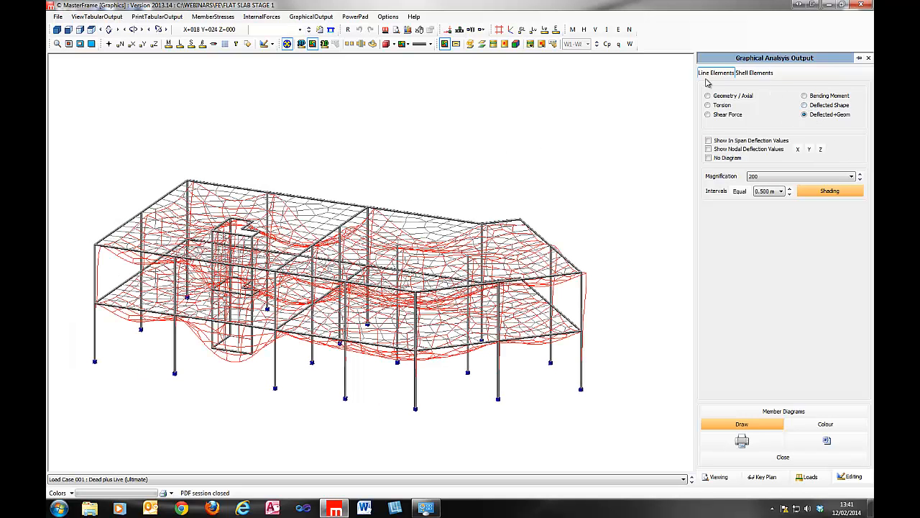
Examine the shell elements' Max Error (percent) contours with the colour legend on, and close the graphical output
{"action": "left_click", "coordinate": [754, 74]}
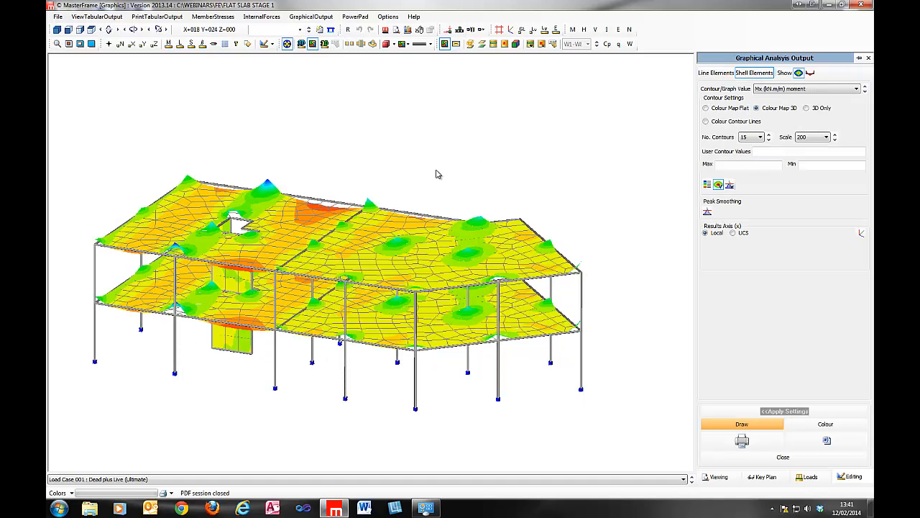
{"action": "middle_click_drag", "start_coordinate": [237, 230], "coordinate": [297, 247]}
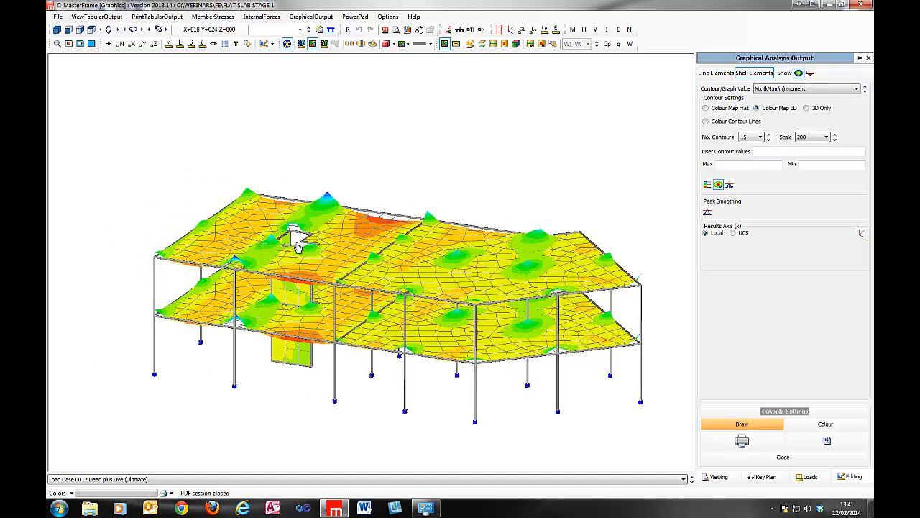
{"action": "left_click", "coordinate": [781, 89]}
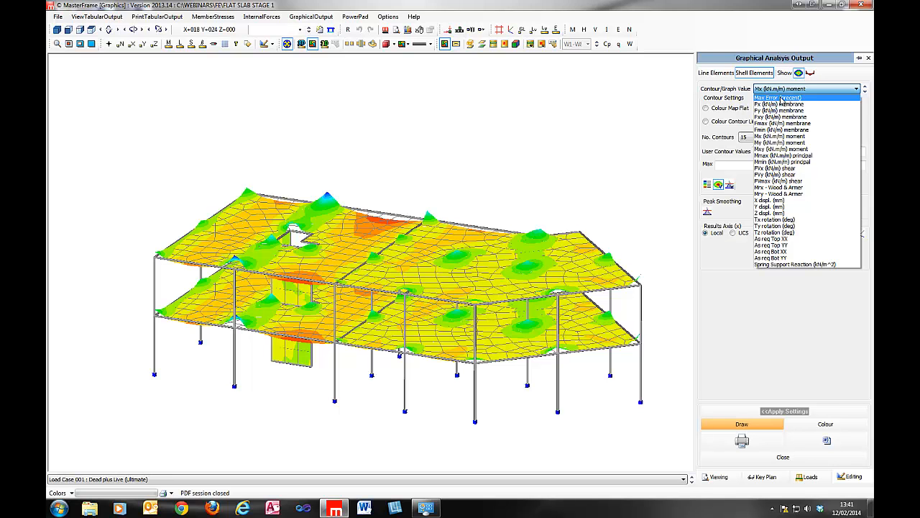
{"action": "left_click", "coordinate": [781, 98]}
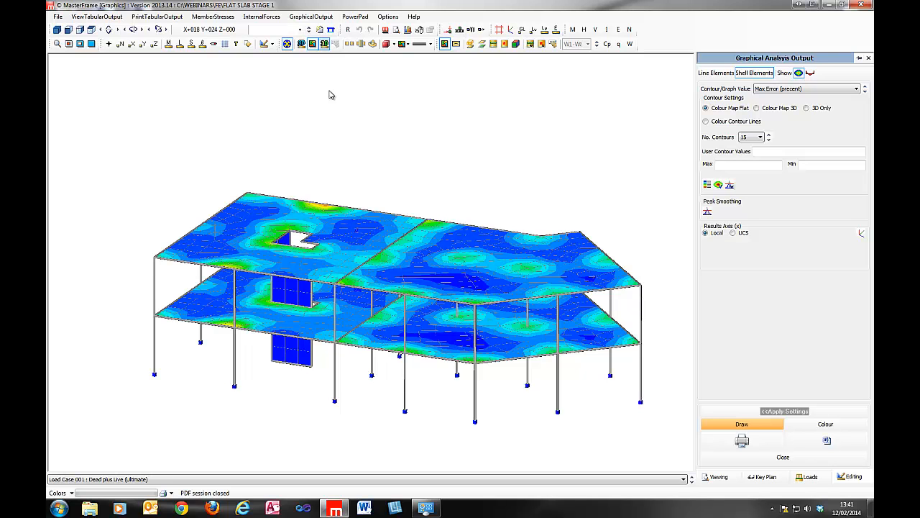
{"action": "middle_click_drag", "start_coordinate": [338, 207], "coordinate": [366, 349]}
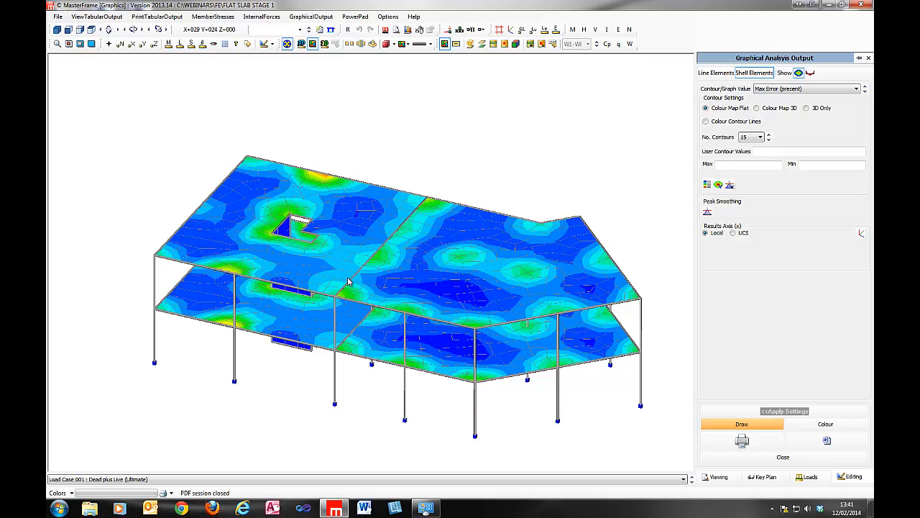
{"action": "middle_click_drag", "start_coordinate": [373, 310], "coordinate": [367, 394]}
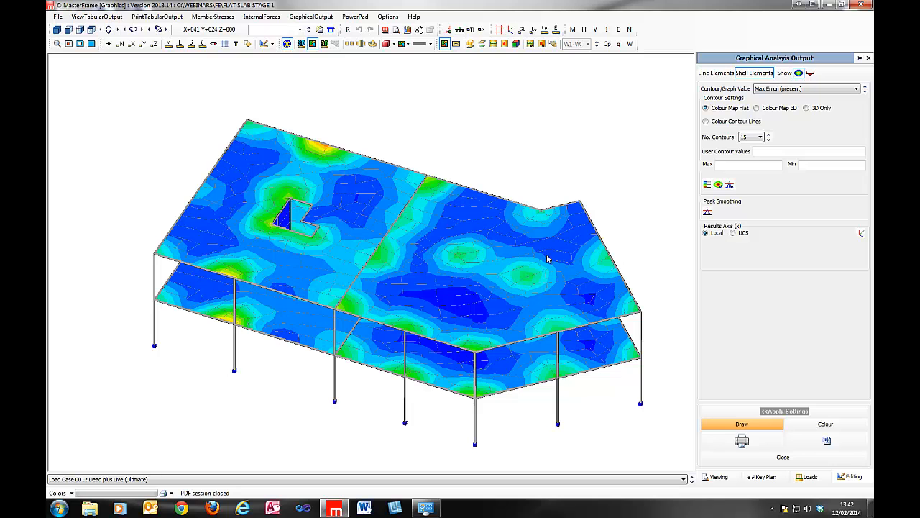
{"action": "left_click", "coordinate": [707, 185]}
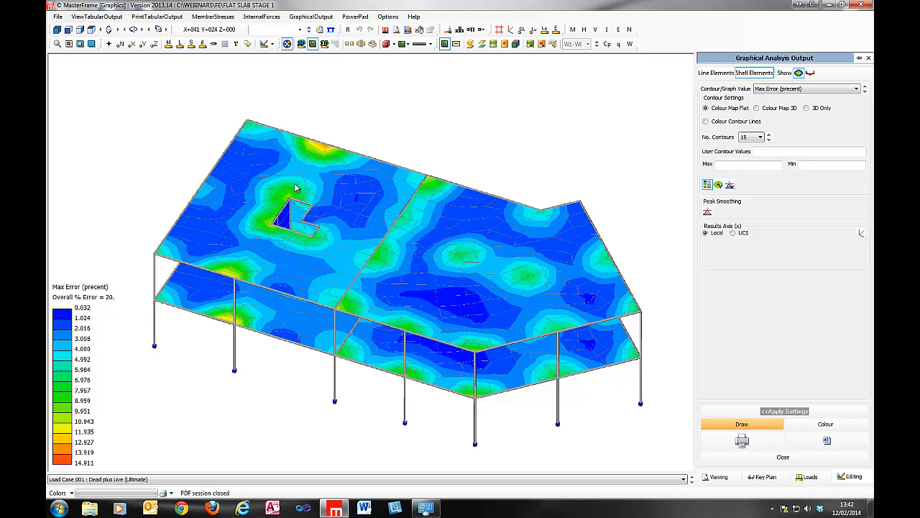
{"action": "middle_click_drag", "start_coordinate": [295, 188], "coordinate": [323, 215]}
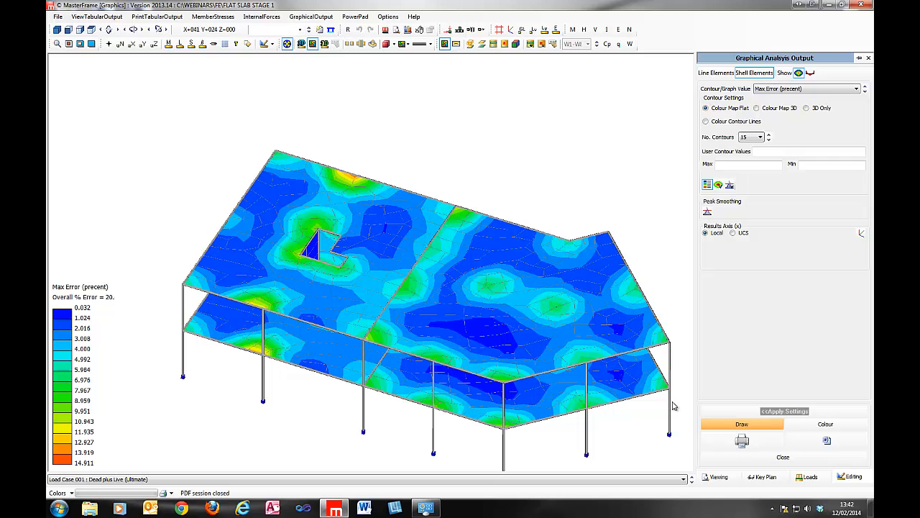
{"action": "left_click", "coordinate": [739, 459]}
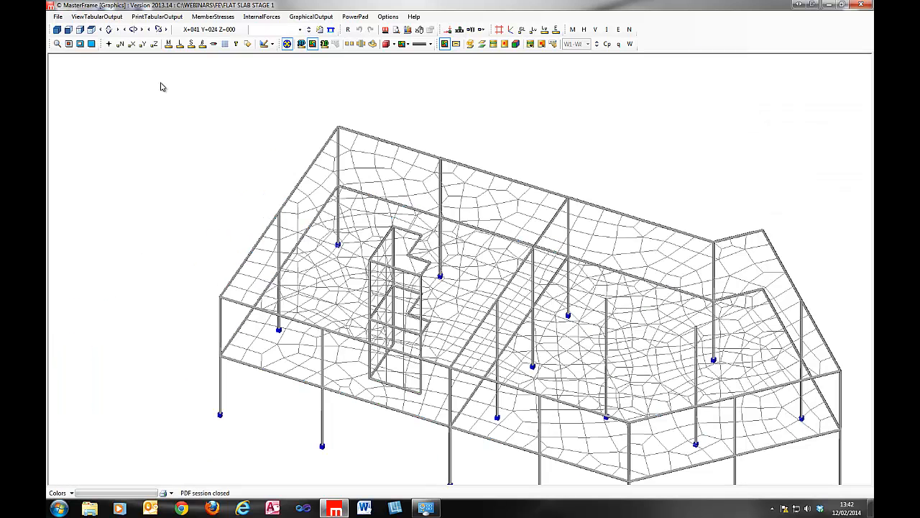
Return to the model editor and review the global meshing options without changing them
{"action": "left_click", "coordinate": [80, 16]}
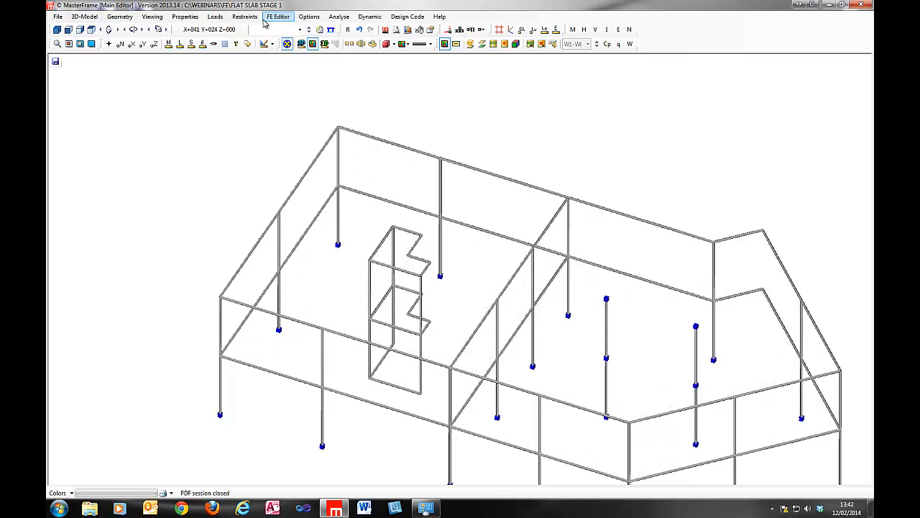
{"action": "left_click", "coordinate": [275, 17]}
{"action": "mouse_move", "coordinate": [300, 28]}
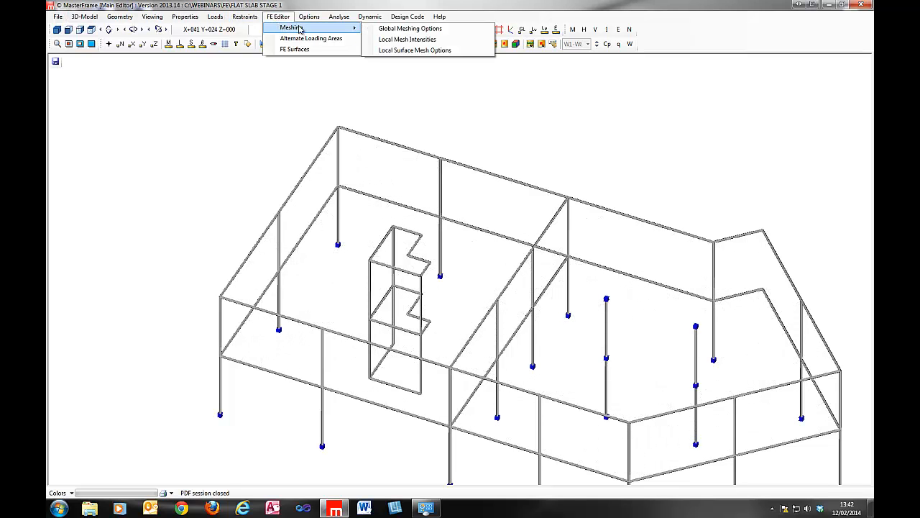
{"action": "left_click", "coordinate": [414, 29]}
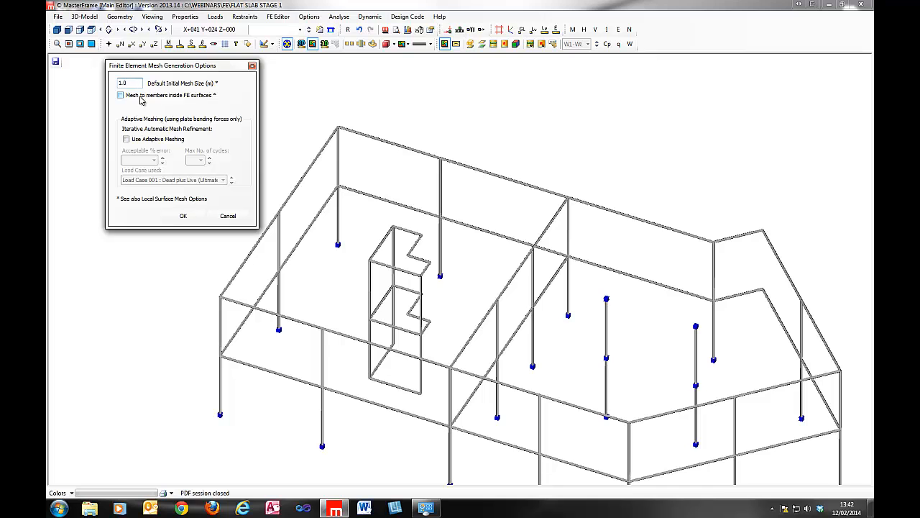
{"action": "left_click", "coordinate": [252, 66]}
Open the local mesh intensities and give Local Mesh Group 1 a 0.15 m node mesh size and a 3 m radius of influence
{"action": "left_click", "coordinate": [280, 16]}
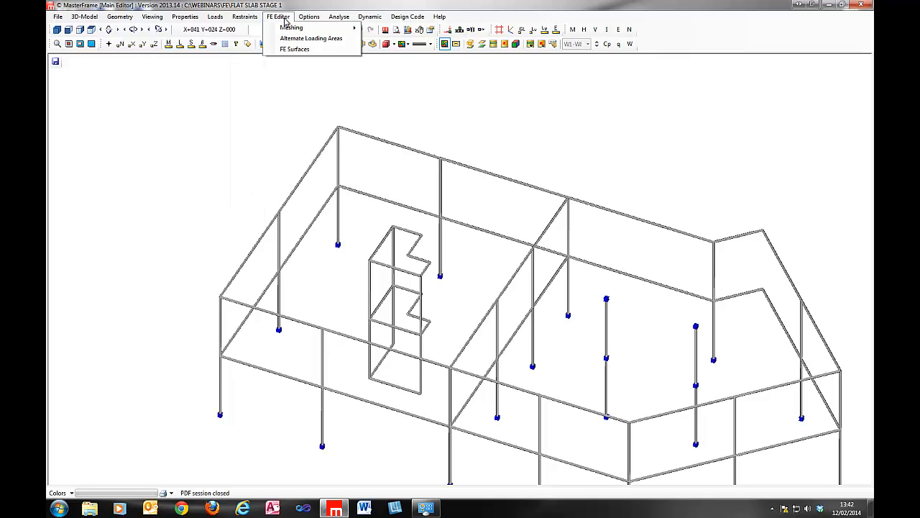
{"action": "mouse_move", "coordinate": [321, 29]}
{"action": "left_click", "coordinate": [402, 38]}
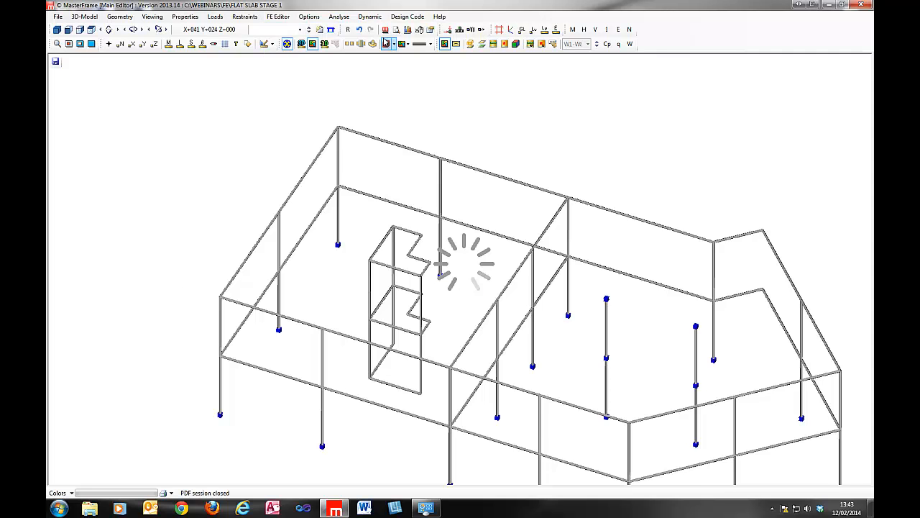
{"action": "middle_click_drag", "start_coordinate": [493, 243], "coordinate": [436, 212]}
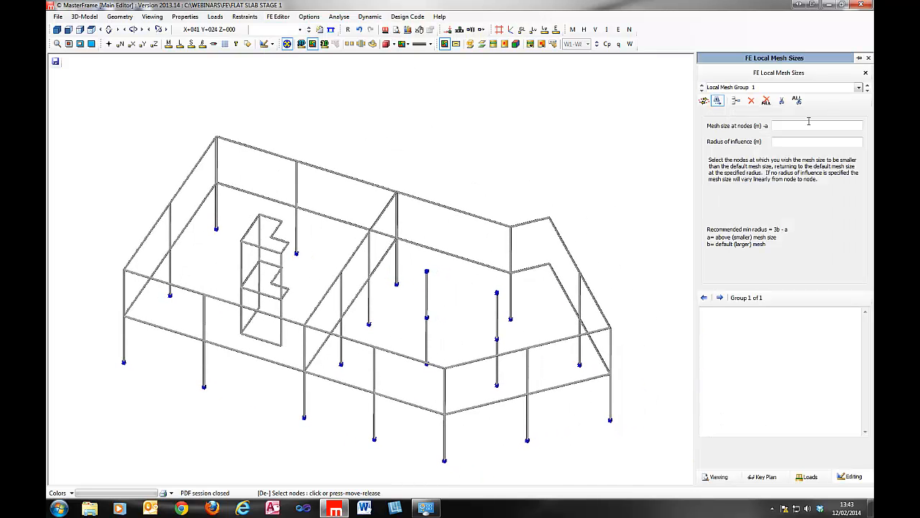
{"action": "left_click", "coordinate": [783, 125]}
{"action": "left_click", "coordinate": [786, 142]}
{"action": "left_click", "coordinate": [787, 126]}
Add all nodes on the two slab levels to Local Mesh Group 1, selecting them in the front view
{"action": "left_click", "coordinate": [68, 28]}
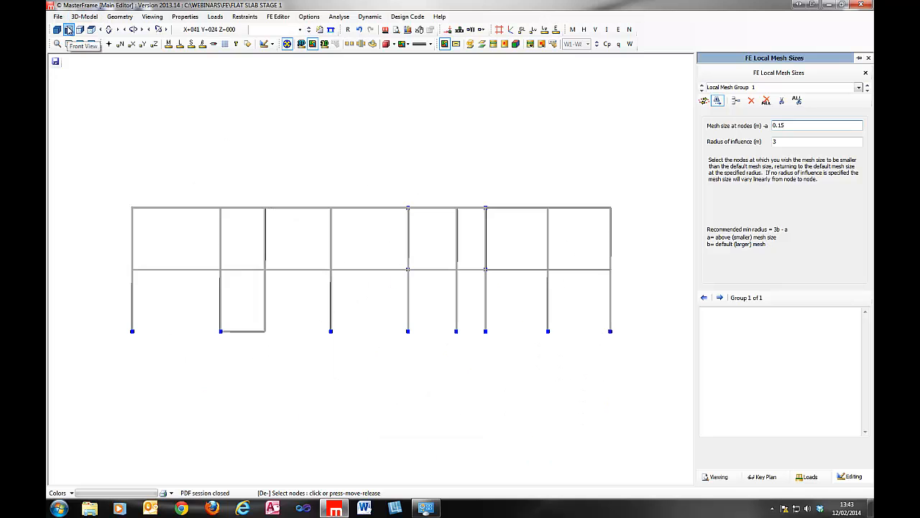
{"action": "left_click_drag", "start_coordinate": [84, 170], "coordinate": [655, 276]}
{"action": "left_click", "coordinate": [704, 100]}
{"action": "left_click_drag", "start_coordinate": [103, 182], "coordinate": [636, 288]}
{"action": "left_click", "coordinate": [57, 30]}
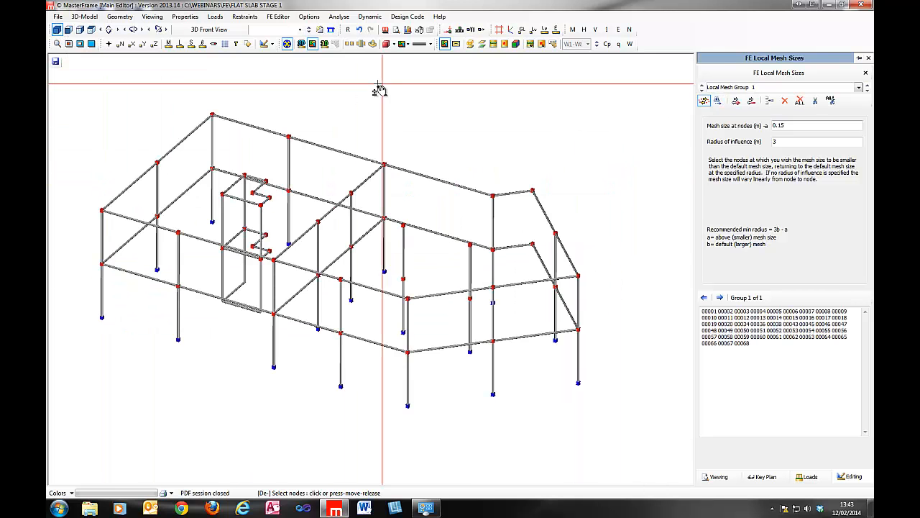
Remove the unsupported slab corner nodes and the core opening's return nodes on both levels from Local Mesh Group 1
{"action": "left_click", "coordinate": [533, 243]}
{"action": "left_click", "coordinate": [533, 191]}
{"action": "left_click", "coordinate": [270, 250]}
{"action": "left_click", "coordinate": [252, 244]}
{"action": "left_click", "coordinate": [266, 235]}
{"action": "left_click", "coordinate": [267, 184]}
{"action": "left_click", "coordinate": [254, 192]}
{"action": "left_click", "coordinate": [268, 197]}
{"action": "middle_click_drag", "start_coordinate": [304, 211], "coordinate": [277, 213]}
{"action": "right_click_drag", "start_coordinate": [126, 320], "coordinate": [310, 255]}
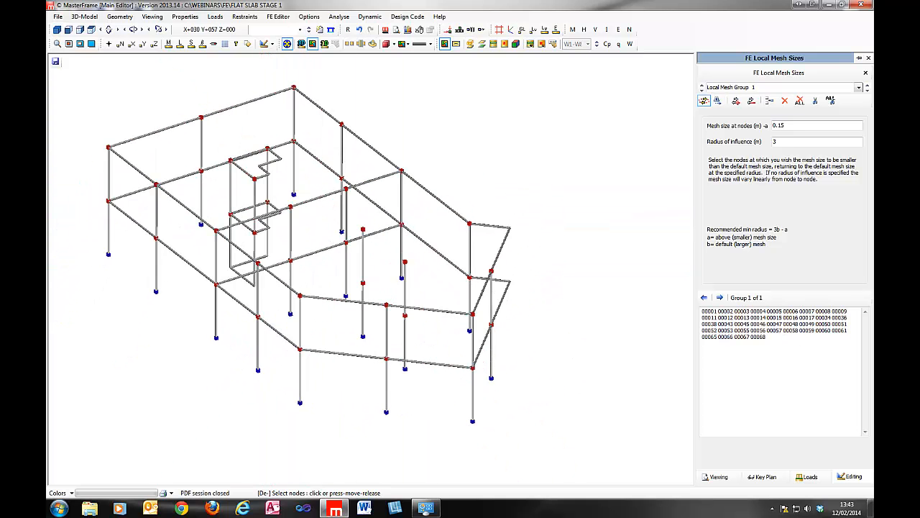
Close the local mesh sizes and leave the editor, accepting the remeshing of the FE surfaces
{"action": "left_click", "coordinate": [869, 57]}
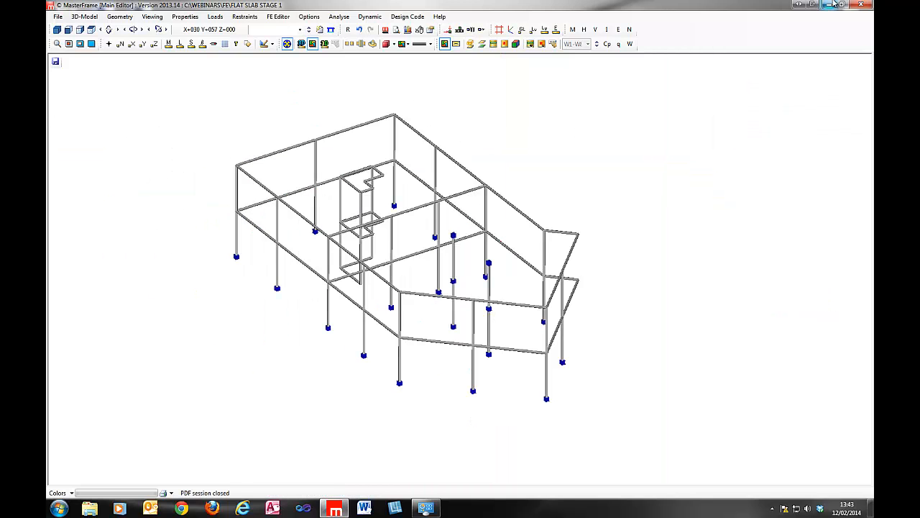
{"action": "left_click", "coordinate": [860, 5]}
{"action": "left_click", "coordinate": [419, 276]}
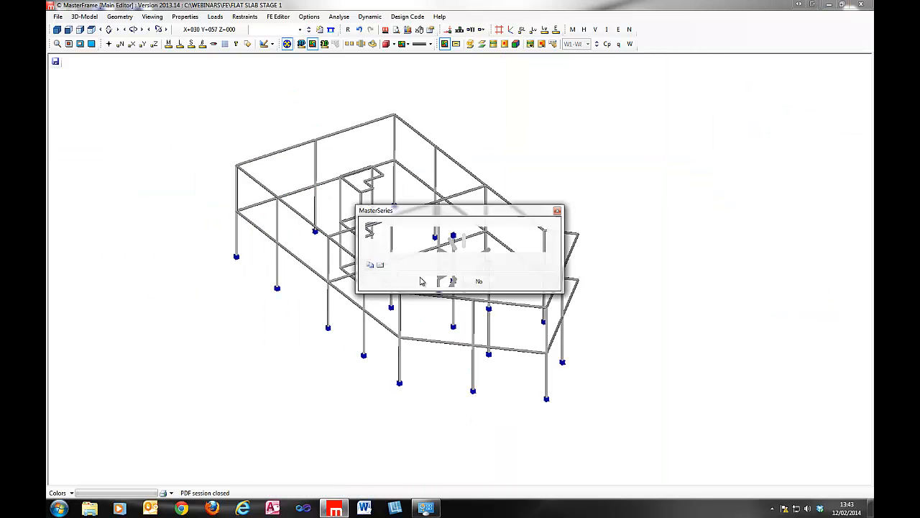
{"action": "left_click", "coordinate": [439, 281]}
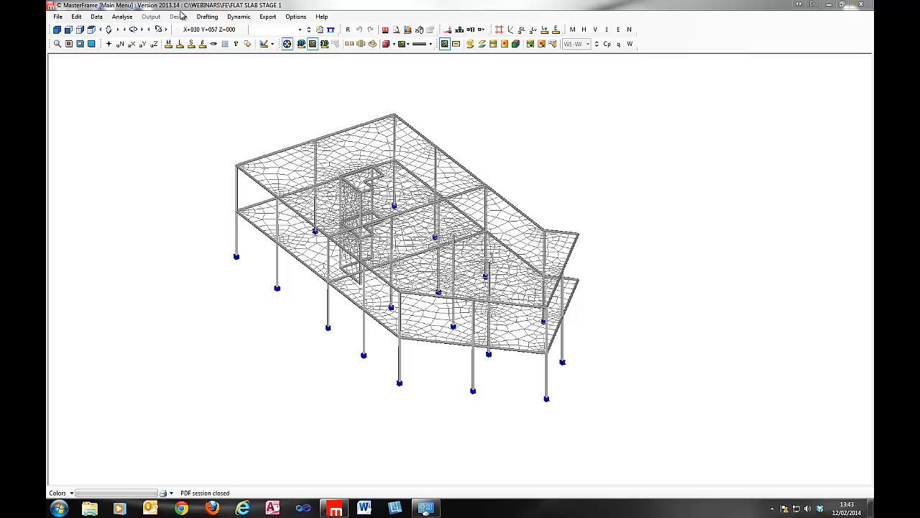
Reanalyse the remeshed frame and open the graphical analysis results for its shell elements
{"action": "left_click", "coordinate": [122, 17]}
{"action": "left_click", "coordinate": [325, 265]}
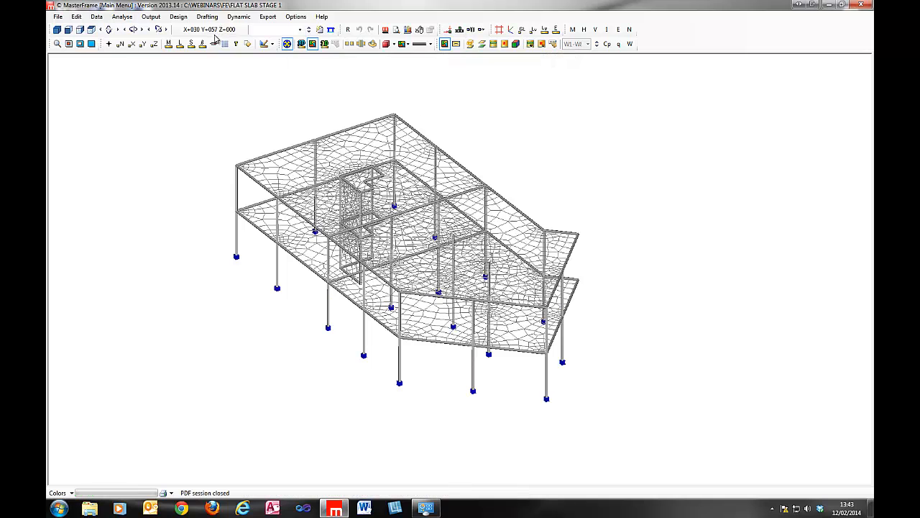
{"action": "left_click", "coordinate": [151, 16]}
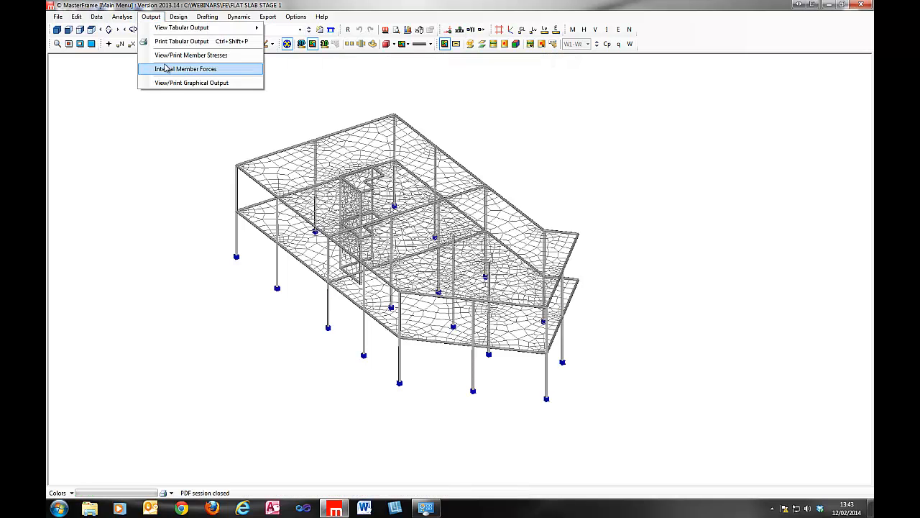
{"action": "left_click", "coordinate": [168, 82]}
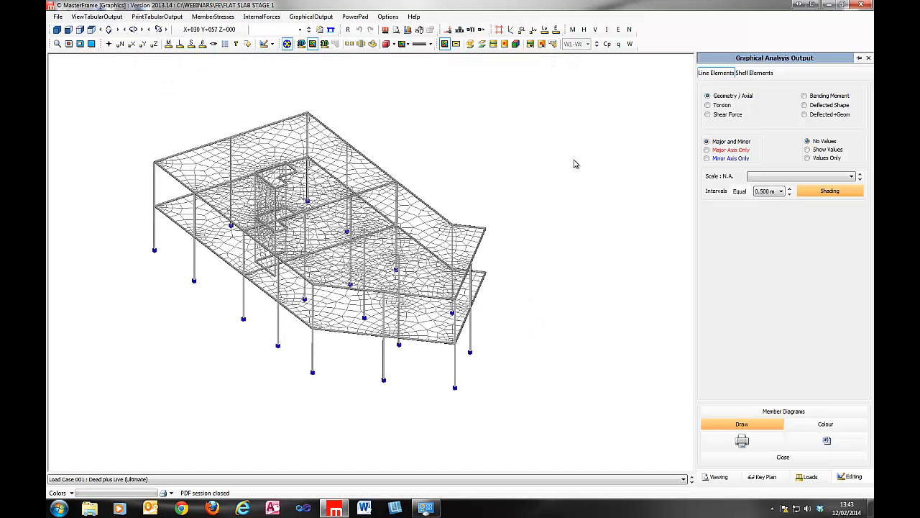
{"action": "left_click", "coordinate": [754, 73]}
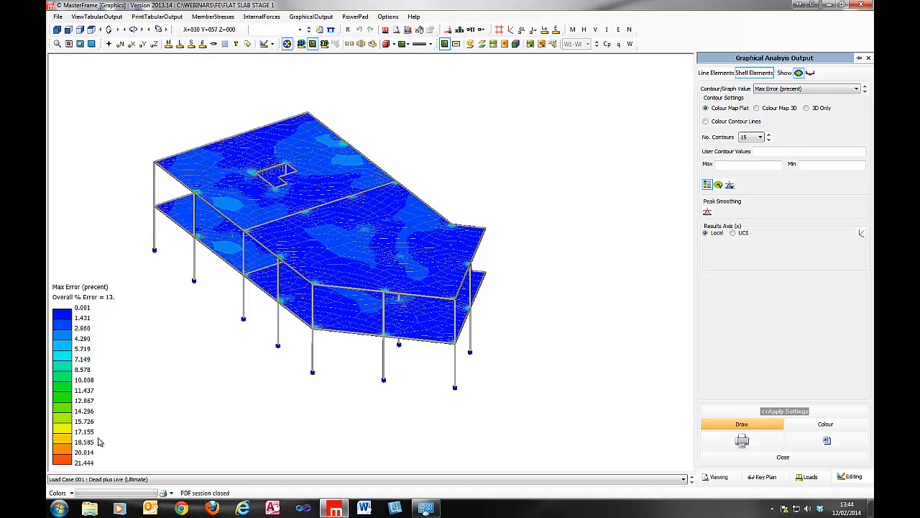
Examine the maximum error contours around the column heads, plotted as a 3D colour map
{"action": "left_click", "coordinate": [197, 238]}
{"action": "scroll", "coordinate": [197, 240], "scroll_direction": "up", "scroll_amount": 5}
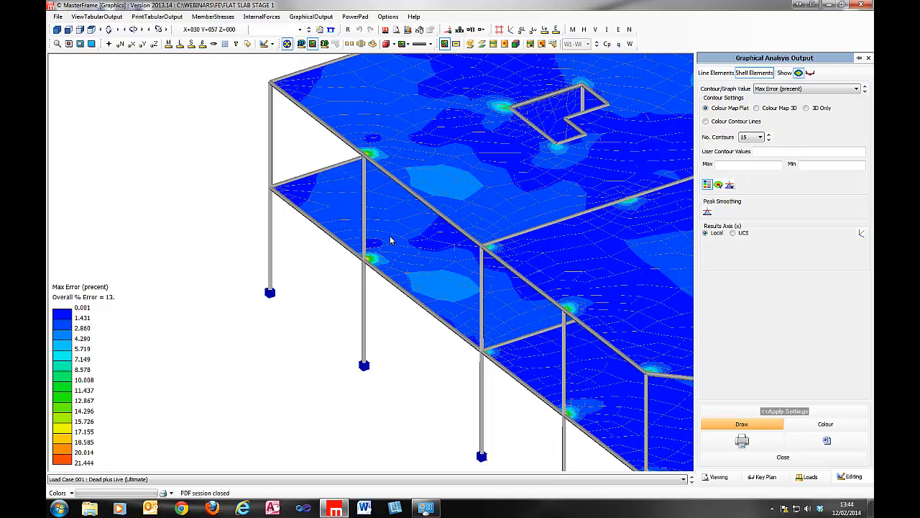
{"action": "left_click", "coordinate": [768, 109]}
{"action": "middle_click_drag", "start_coordinate": [525, 209], "coordinate": [354, 230]}
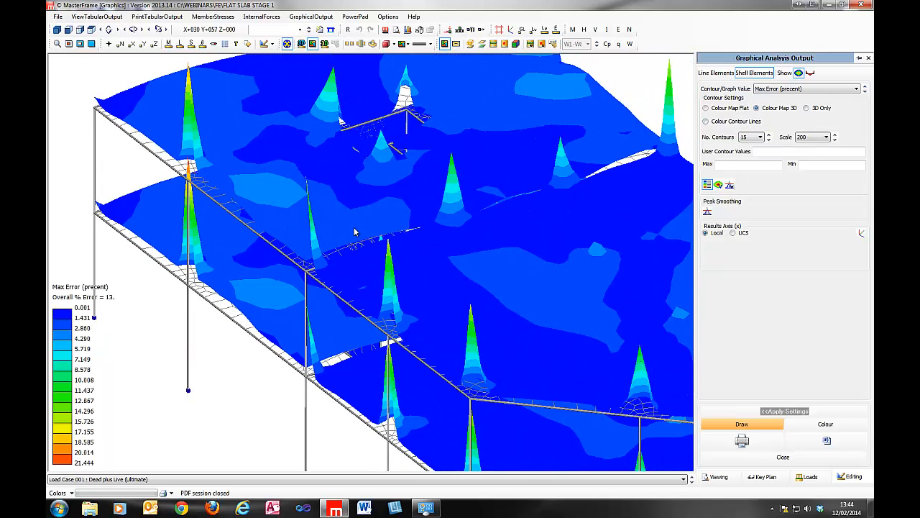
{"action": "scroll", "coordinate": [354, 229], "scroll_direction": "down", "scroll_amount": 3}
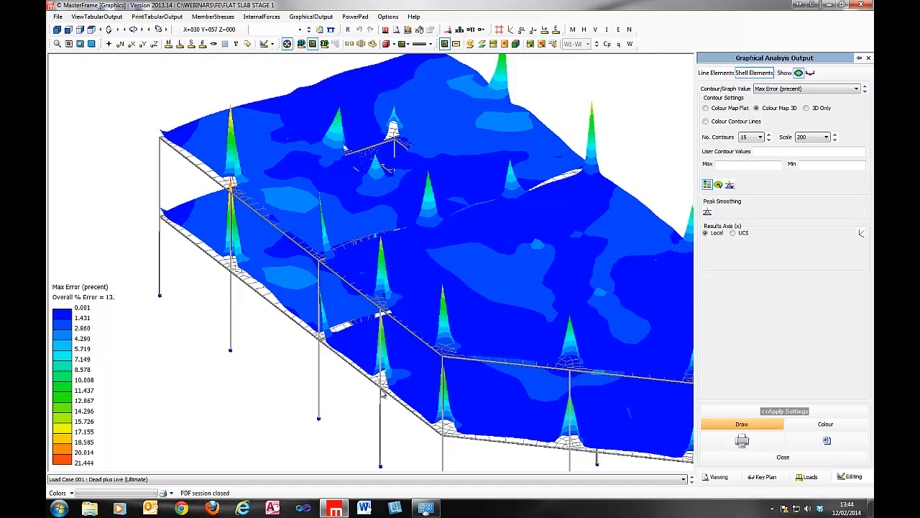
{"action": "scroll", "coordinate": [381, 394], "scroll_direction": "up", "scroll_amount": 2}
{"action": "scroll", "coordinate": [374, 267], "scroll_direction": "up", "scroll_amount": 3}
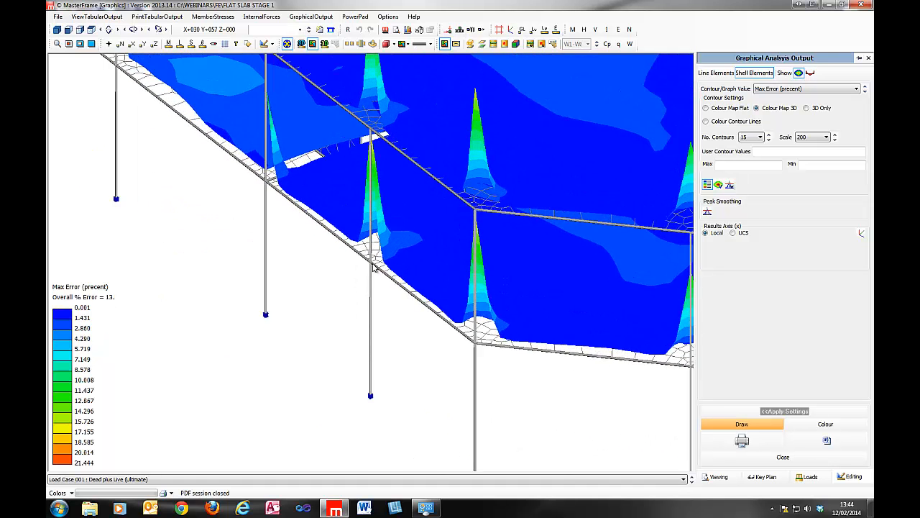
{"action": "scroll", "coordinate": [374, 267], "scroll_direction": "up", "scroll_amount": 3}
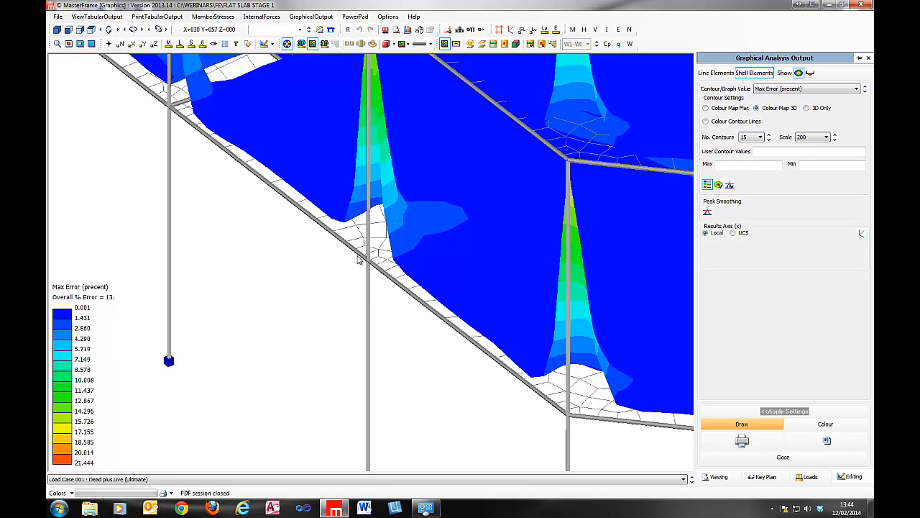
{"action": "middle_click_drag", "start_coordinate": [384, 230], "coordinate": [351, 267]}
{"action": "scroll", "coordinate": [351, 267], "scroll_direction": "down", "scroll_amount": 1}
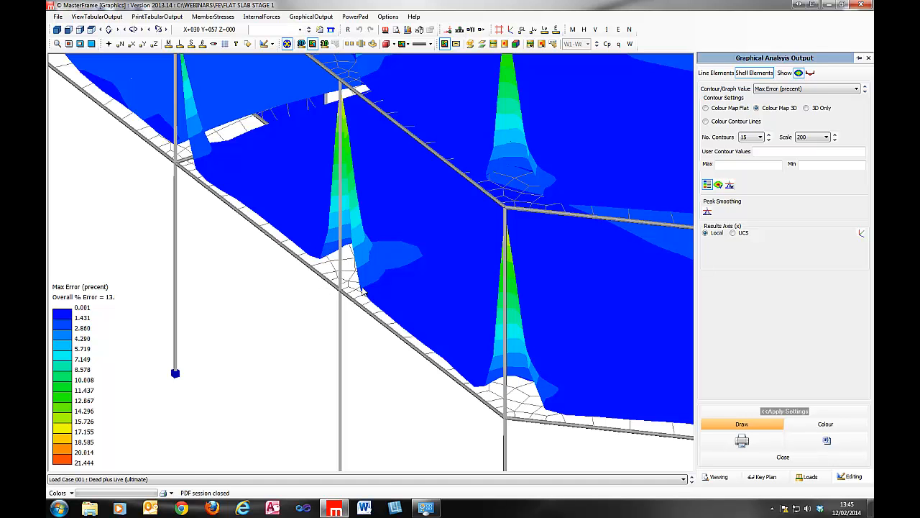
{"action": "middle_click_drag", "start_coordinate": [335, 193], "coordinate": [512, 198]}
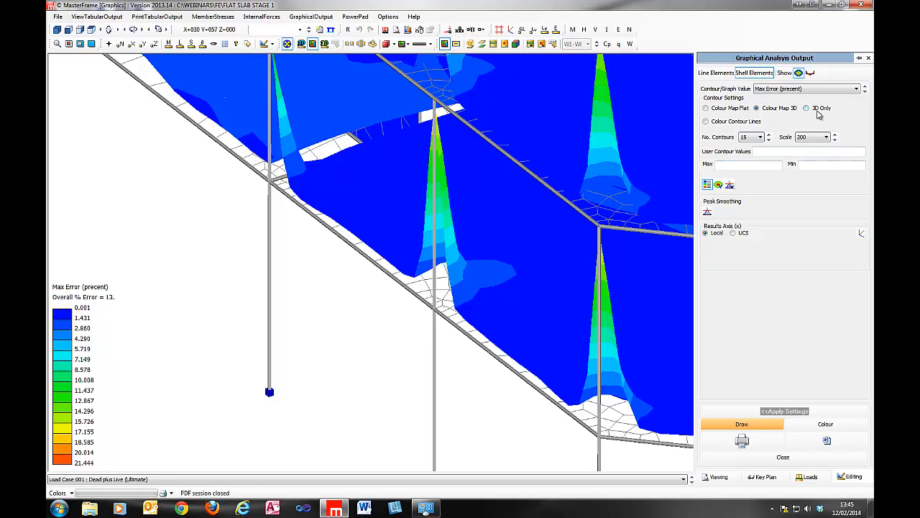
Plot the Mx moment across both slabs as a 3D colour map with the whole frame in view
{"action": "left_click", "coordinate": [780, 88]}
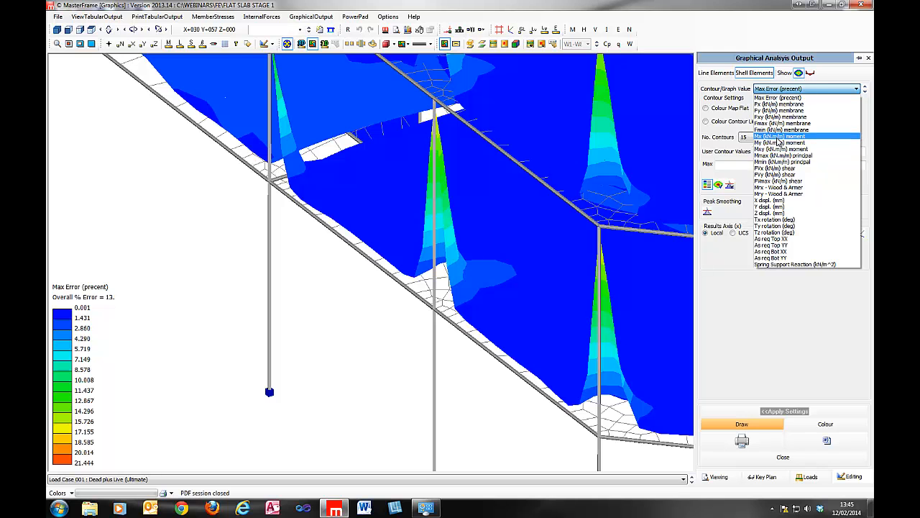
{"action": "left_click", "coordinate": [779, 136]}
{"action": "middle_click_drag", "start_coordinate": [285, 165], "coordinate": [457, 351]}
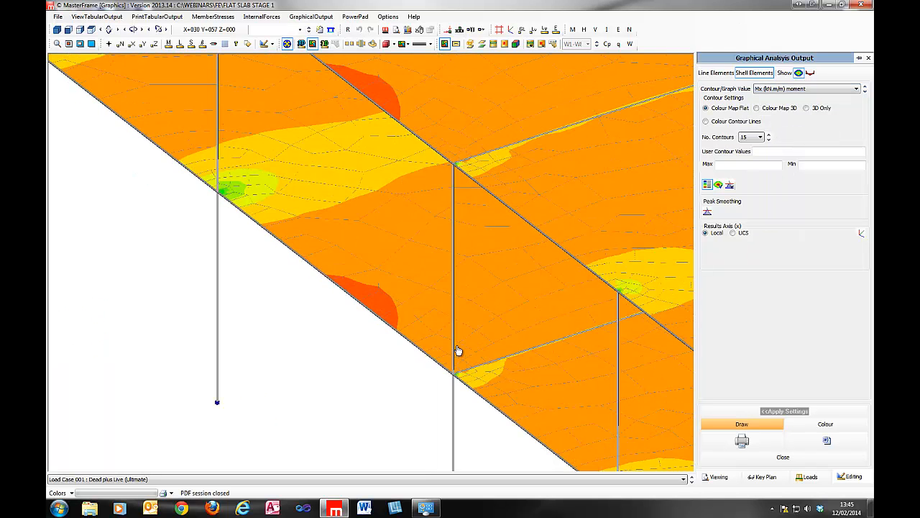
{"action": "scroll", "coordinate": [391, 296], "scroll_direction": "down", "scroll_amount": 2}
{"action": "left_click", "coordinate": [775, 109]}
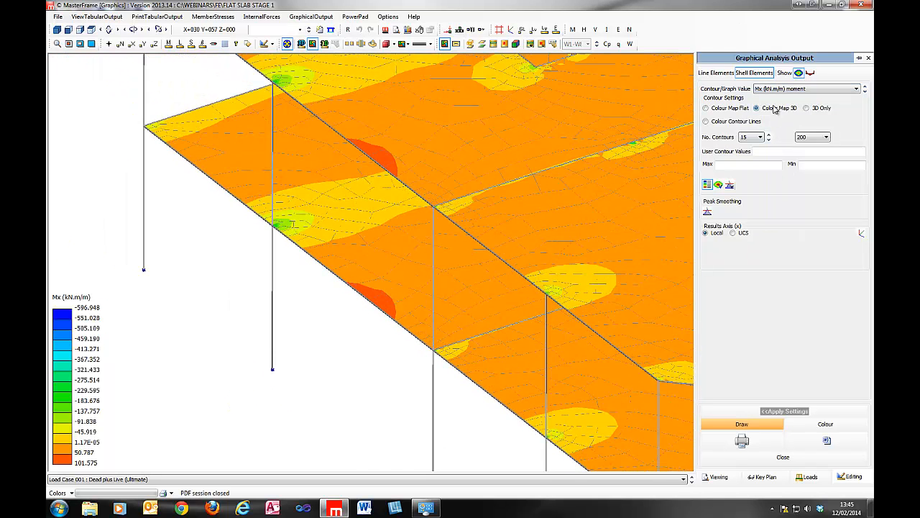
{"action": "left_click", "coordinate": [280, 31]}
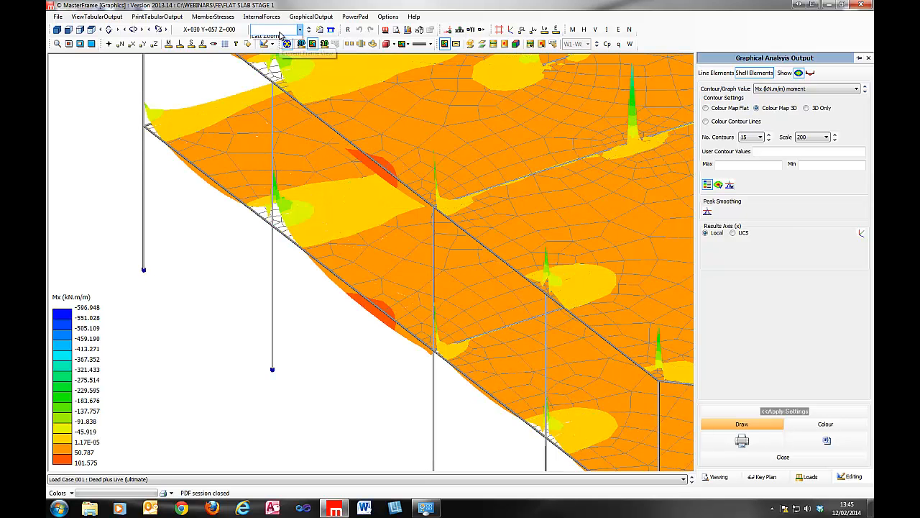
{"action": "left_click", "coordinate": [279, 32]}
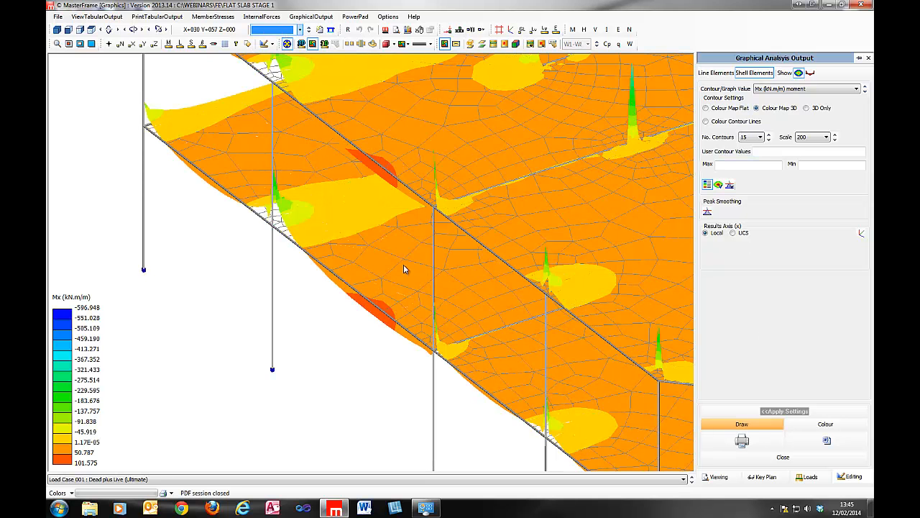
{"action": "middle_click_drag", "start_coordinate": [388, 227], "coordinate": [405, 268]}
{"action": "scroll", "coordinate": [455, 270], "scroll_direction": "down", "scroll_amount": 3}
{"action": "middle_click_drag", "start_coordinate": [546, 270], "coordinate": [386, 255]}
{"action": "scroll", "coordinate": [380, 253], "scroll_direction": "down", "scroll_amount": 2}
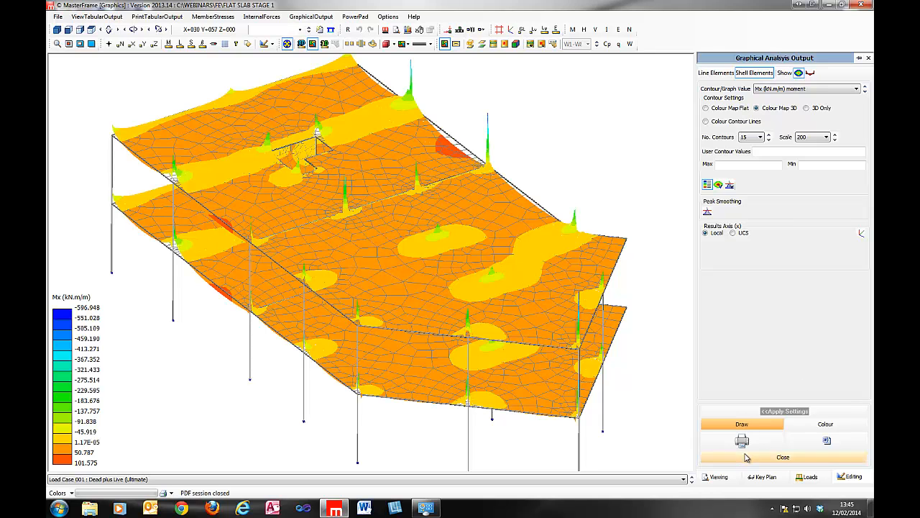
Show the viewing options and filter the finite element display to FE Surface 001 only
{"action": "left_click", "coordinate": [719, 477]}
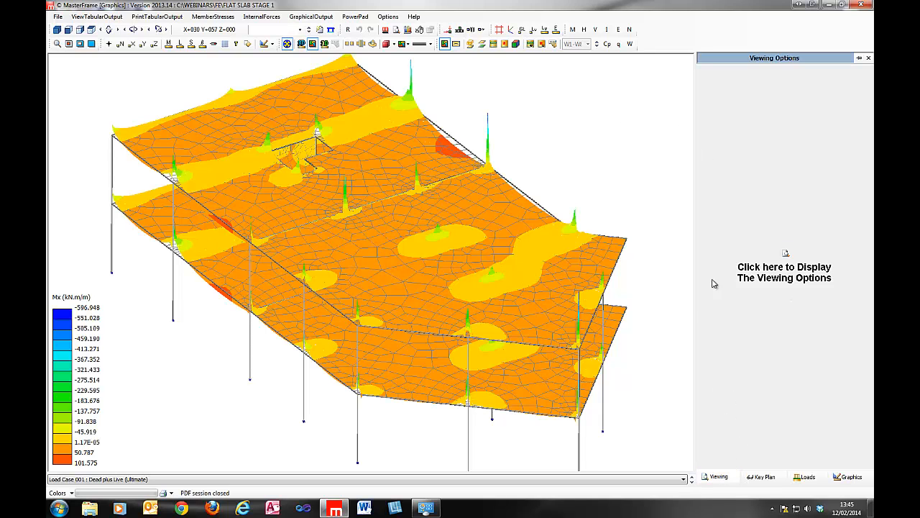
{"action": "right_click", "coordinate": [569, 108]}
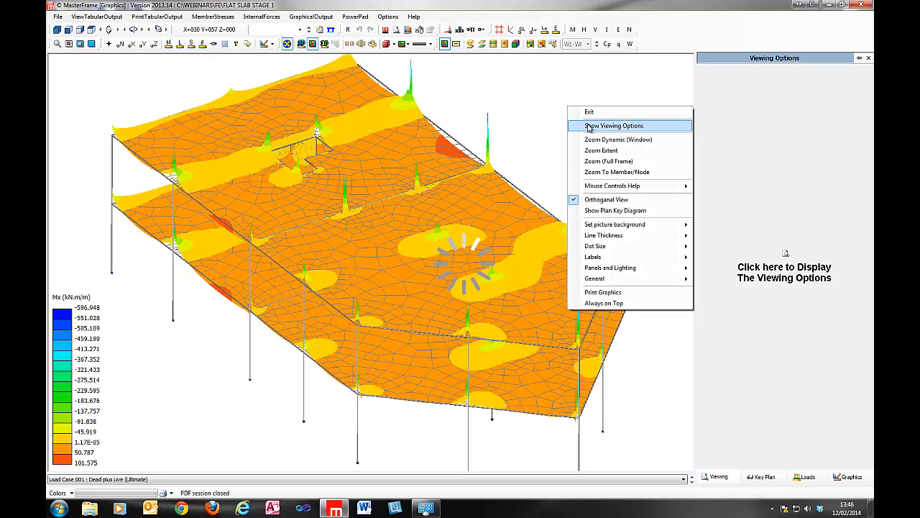
{"action": "left_click", "coordinate": [588, 128]}
{"action": "left_click", "coordinate": [716, 207]}
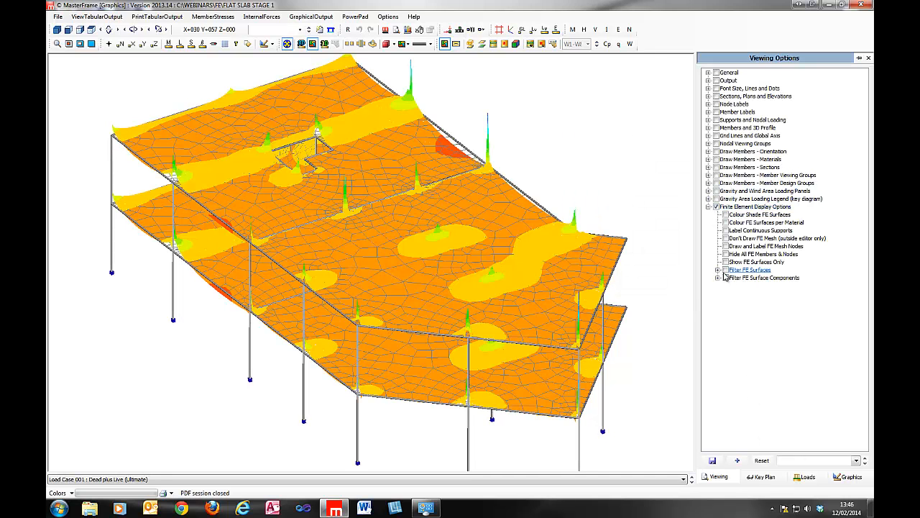
{"action": "left_click", "coordinate": [725, 269]}
{"action": "left_click", "coordinate": [735, 294]}
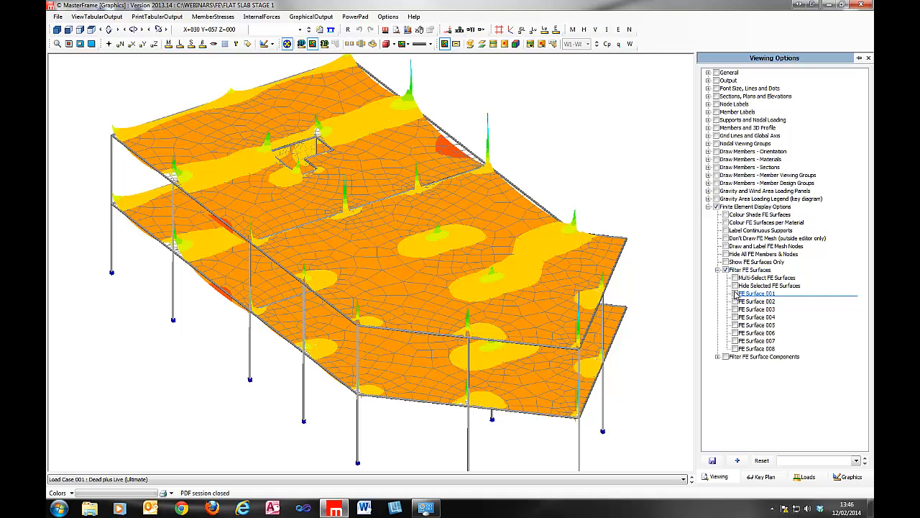
{"action": "left_click", "coordinate": [735, 294]}
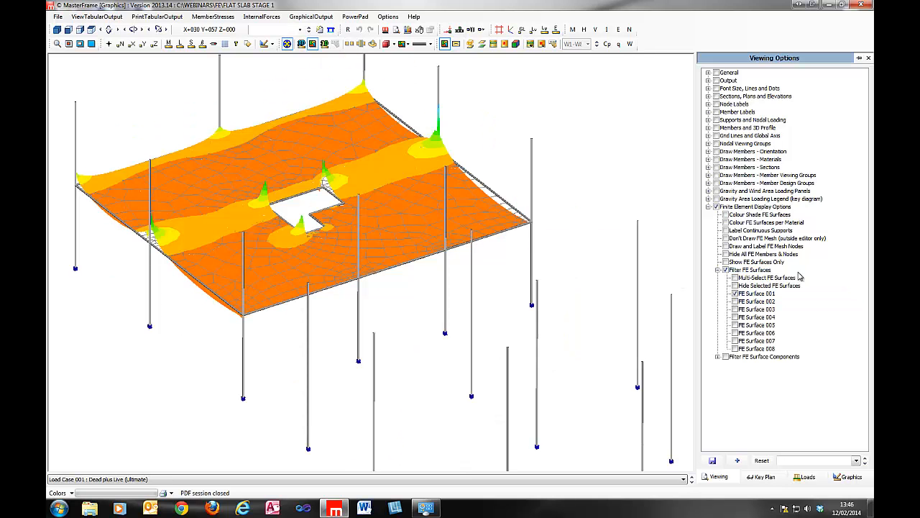
Enable multi-selection in the FE surface filter and display FE Surfaces 001 and 002 together
{"action": "left_click", "coordinate": [735, 301]}
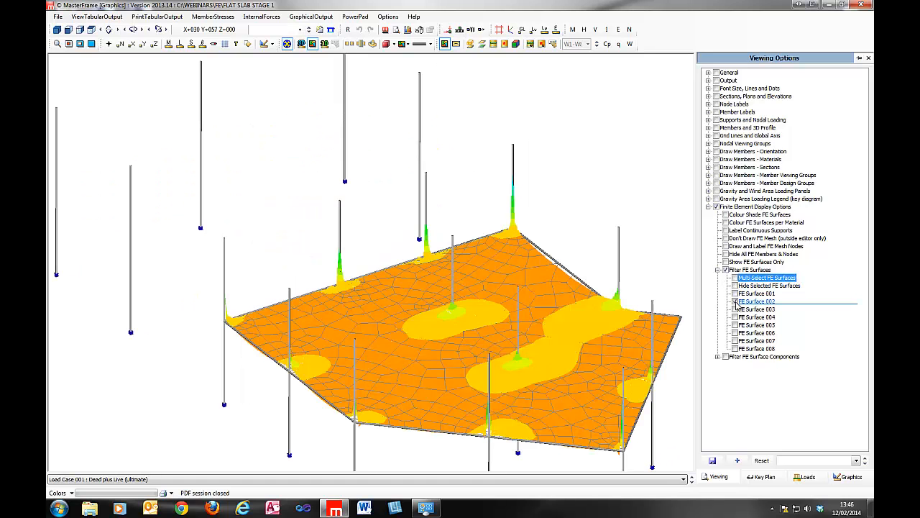
{"action": "left_click", "coordinate": [734, 278]}
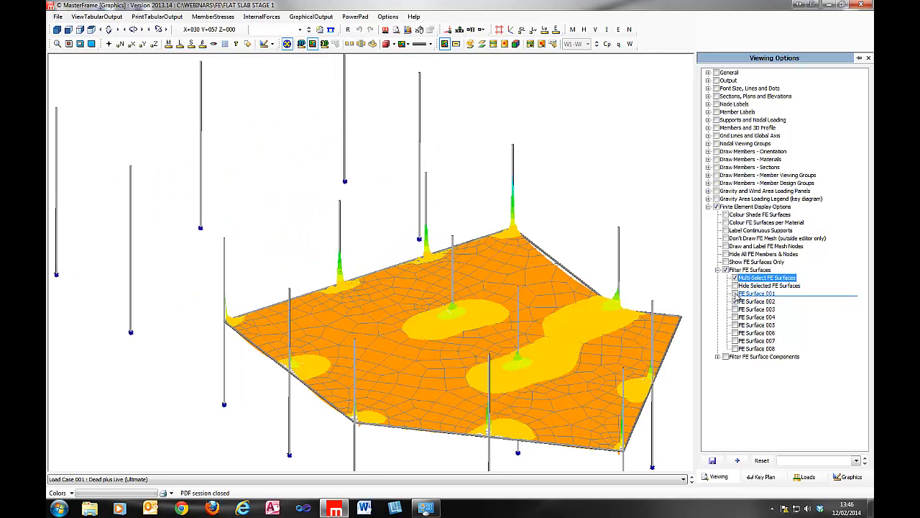
{"action": "left_click", "coordinate": [734, 294]}
{"action": "middle_click_drag", "start_coordinate": [333, 129], "coordinate": [409, 132]}
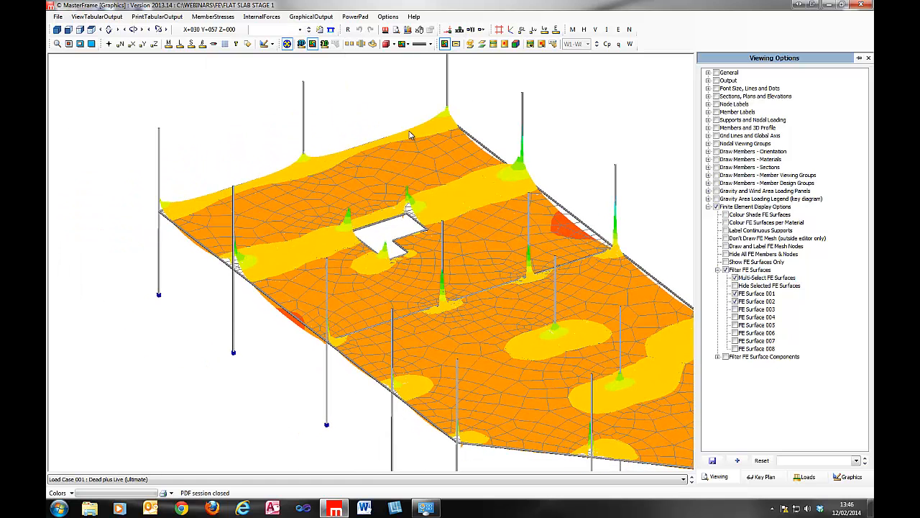
Return to the graphical analysis output and view the My moment on the filtered slab as a 3D colour map
{"action": "left_click", "coordinate": [844, 477]}
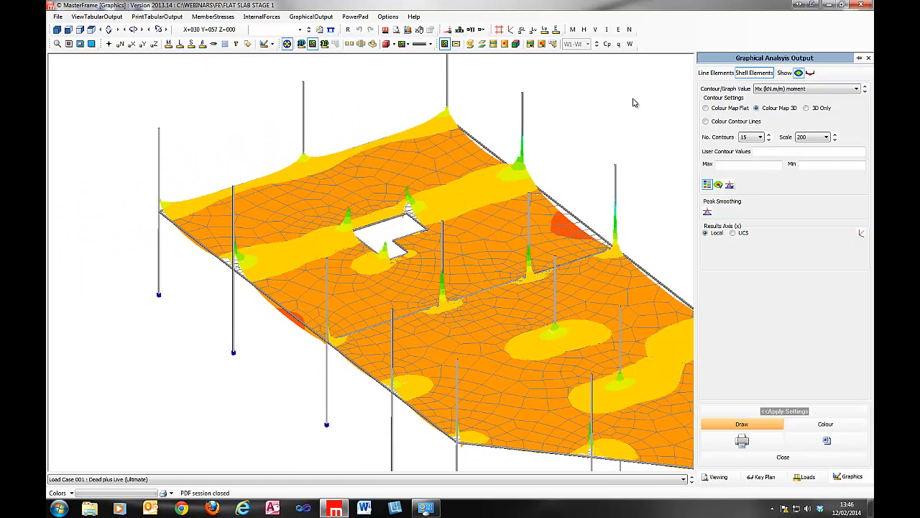
{"action": "left_click_drag", "start_coordinate": [372, 267], "coordinate": [764, 104]}
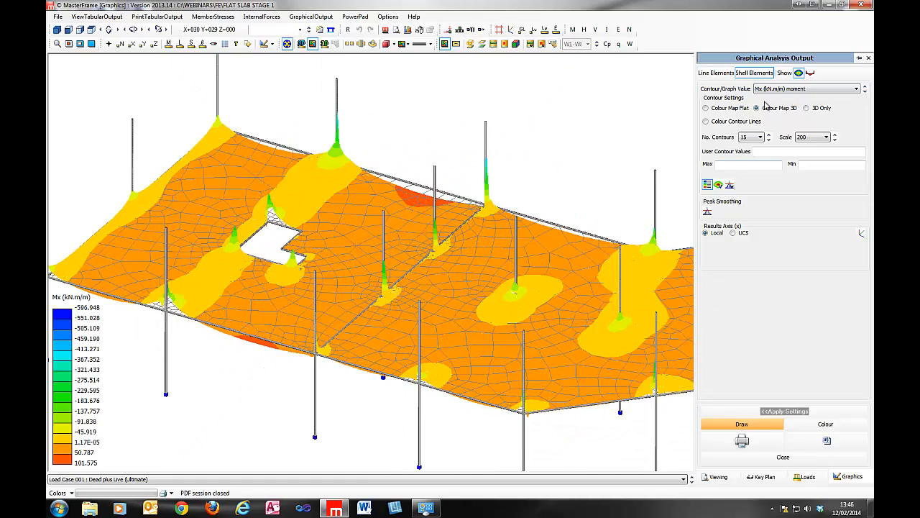
{"action": "middle_click_drag", "start_coordinate": [279, 275], "coordinate": [324, 245]}
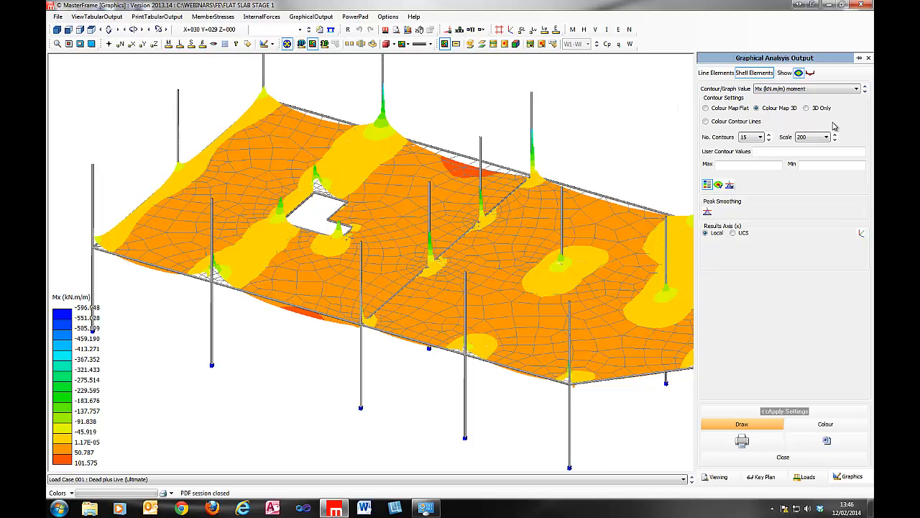
{"action": "left_click", "coordinate": [817, 89]}
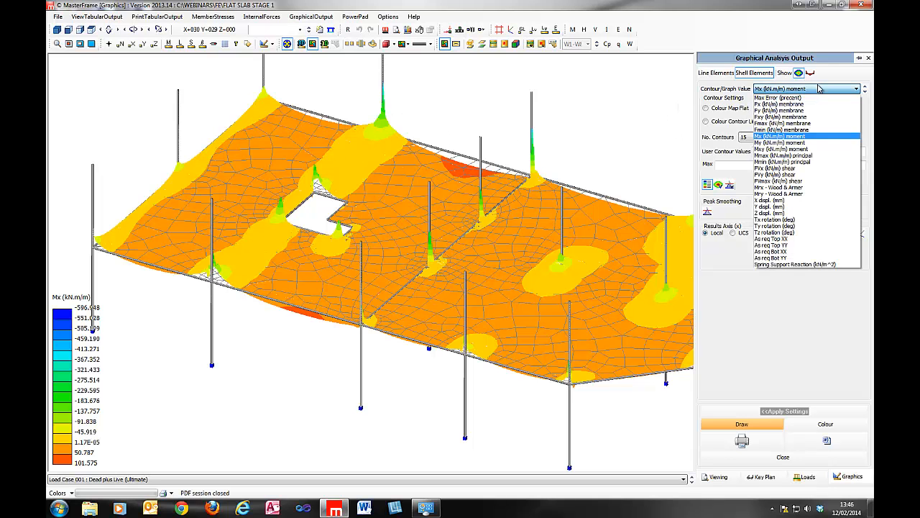
{"action": "left_click", "coordinate": [801, 137]}
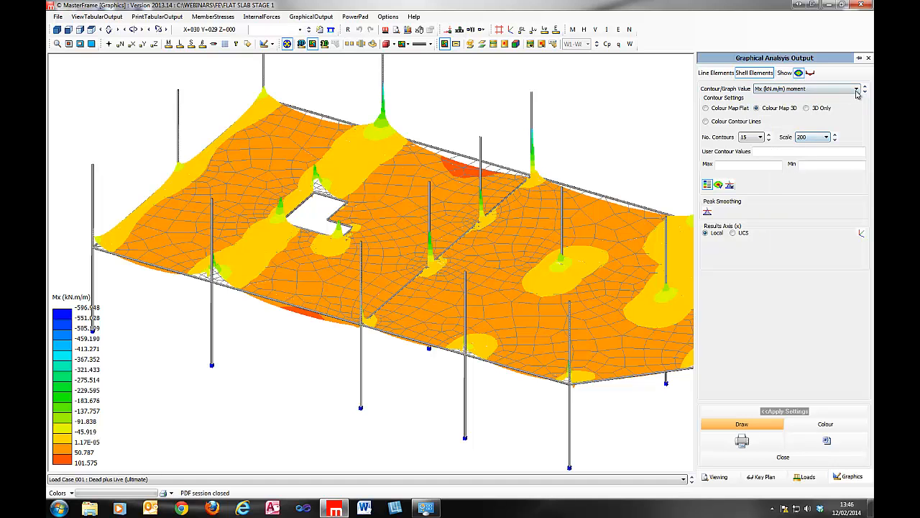
{"action": "left_click", "coordinate": [769, 108]}
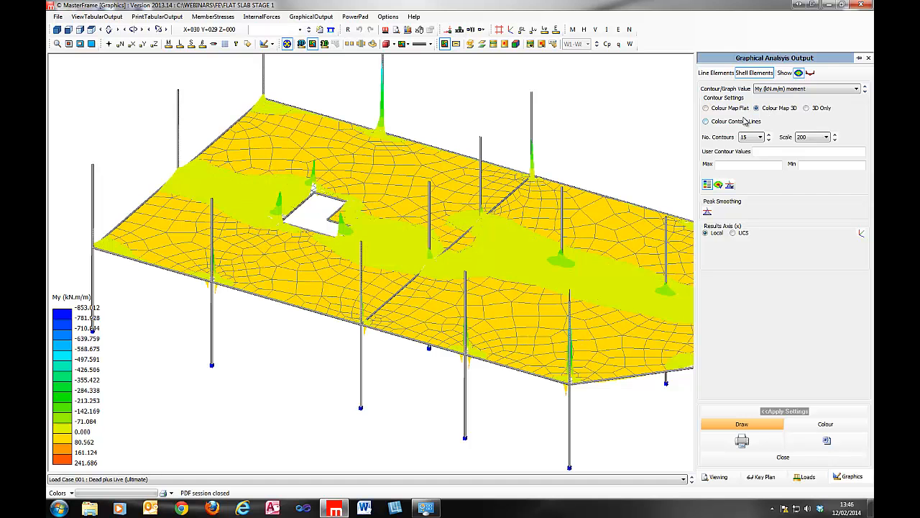
{"action": "middle_click_drag", "start_coordinate": [370, 104], "coordinate": [355, 217]}
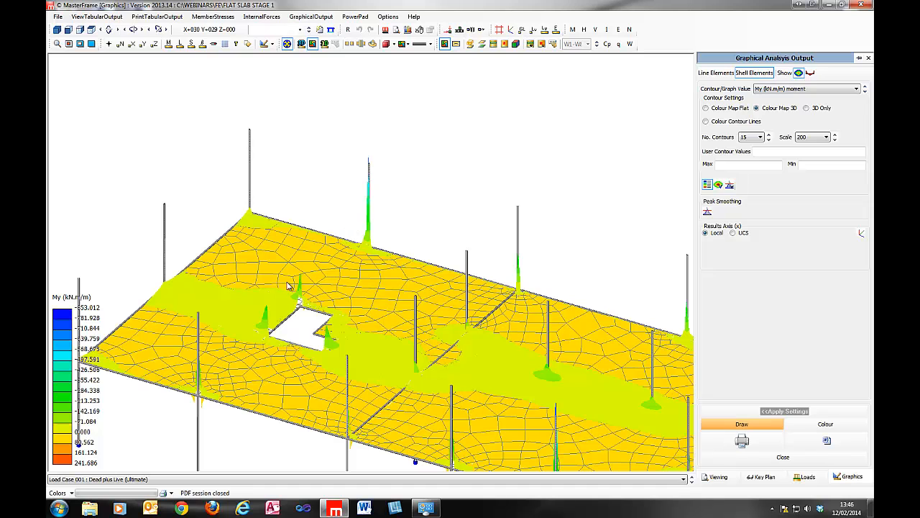
Turn on peak smoothing and switch the slab contours to the Mx moment
{"action": "left_click", "coordinate": [706, 213]}
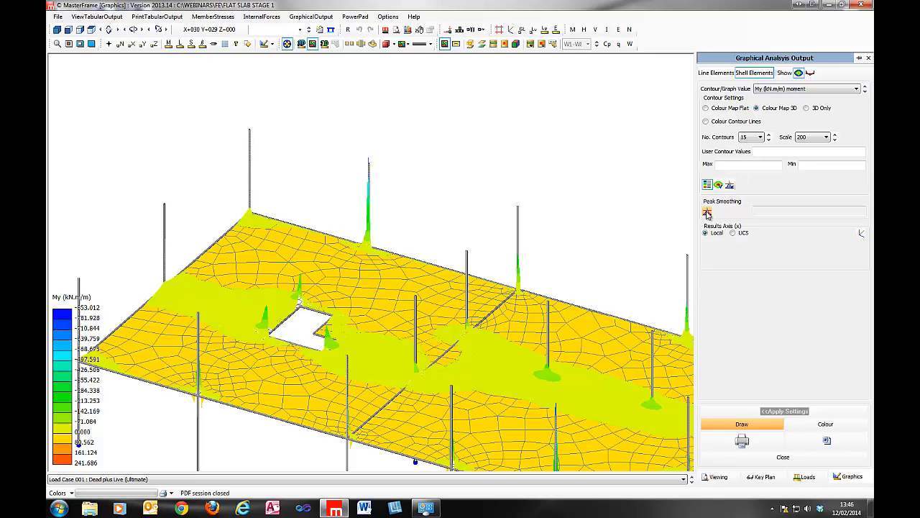
{"action": "left_click", "coordinate": [865, 86]}
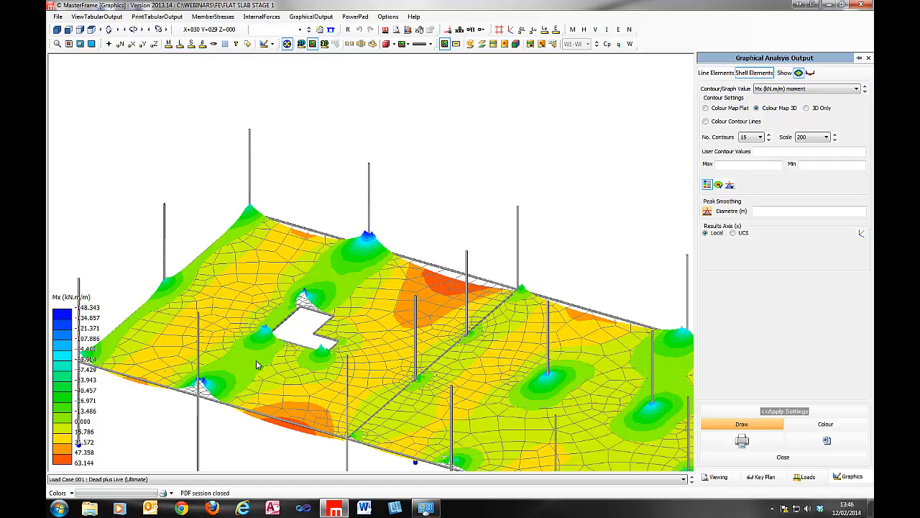
{"action": "middle_click_drag", "start_coordinate": [257, 364], "coordinate": [382, 297]}
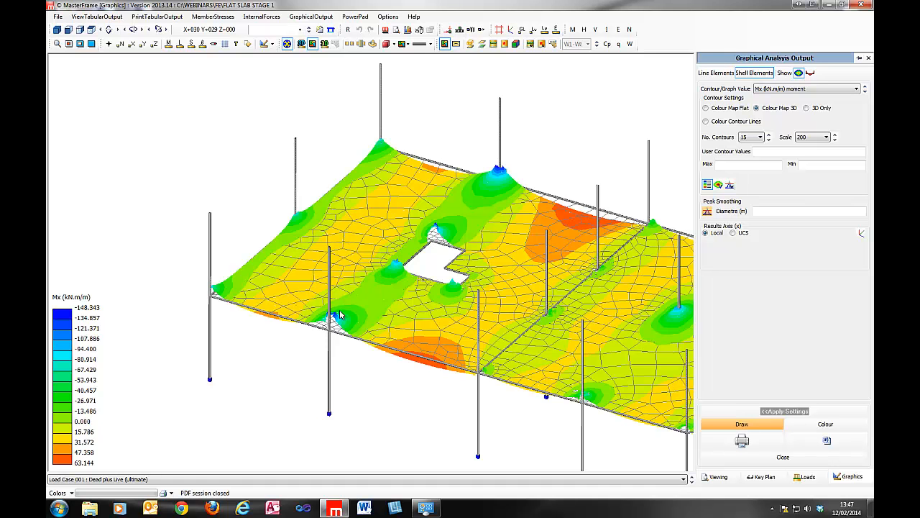
Inspect the Mx peaks around the slab opening and view the Fx and Fy membrane force contours
{"action": "middle_click_drag", "start_coordinate": [327, 332], "coordinate": [371, 265]}
{"action": "scroll", "coordinate": [375, 253], "scroll_direction": "up", "scroll_amount": 5}
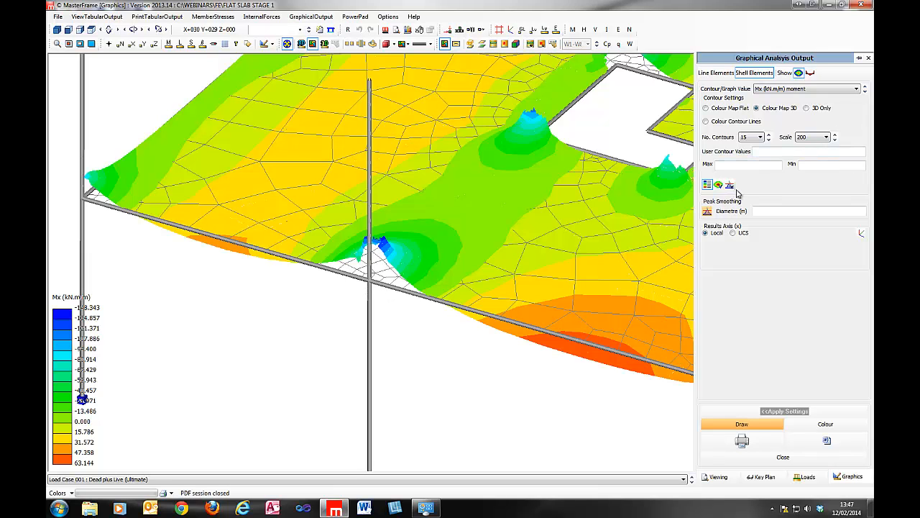
{"action": "left_click", "coordinate": [767, 210]}
{"action": "middle_click_drag", "start_coordinate": [589, 160], "coordinate": [437, 218]}
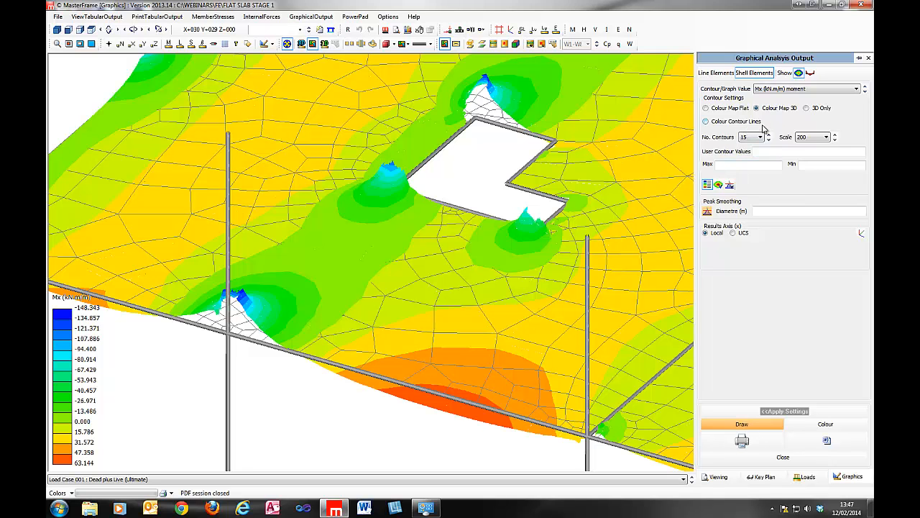
{"action": "left_click", "coordinate": [779, 88]}
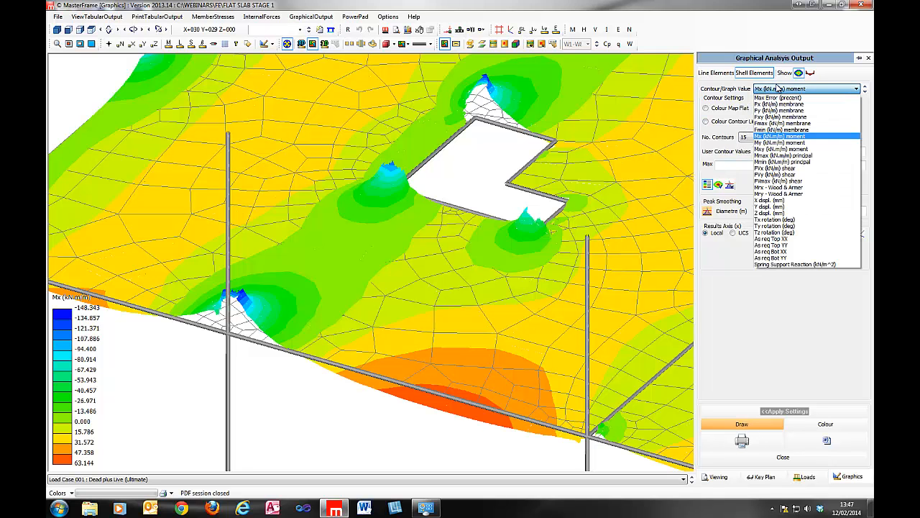
{"action": "left_click", "coordinate": [776, 105]}
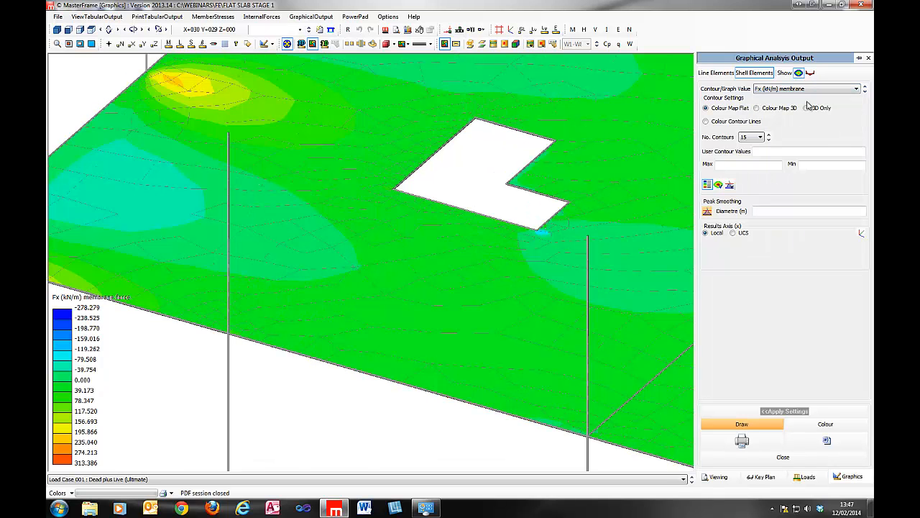
{"action": "left_click", "coordinate": [865, 91]}
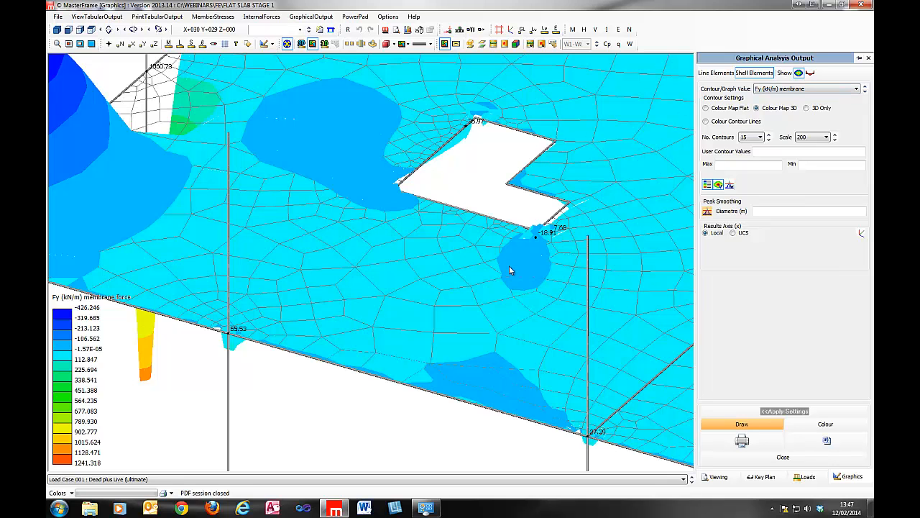
Return the slab contours to the Mx moment and set the number of contours to 20
{"action": "left_click", "coordinate": [766, 89]}
{"action": "left_click", "coordinate": [766, 89]}
{"action": "left_click", "coordinate": [767, 88]}
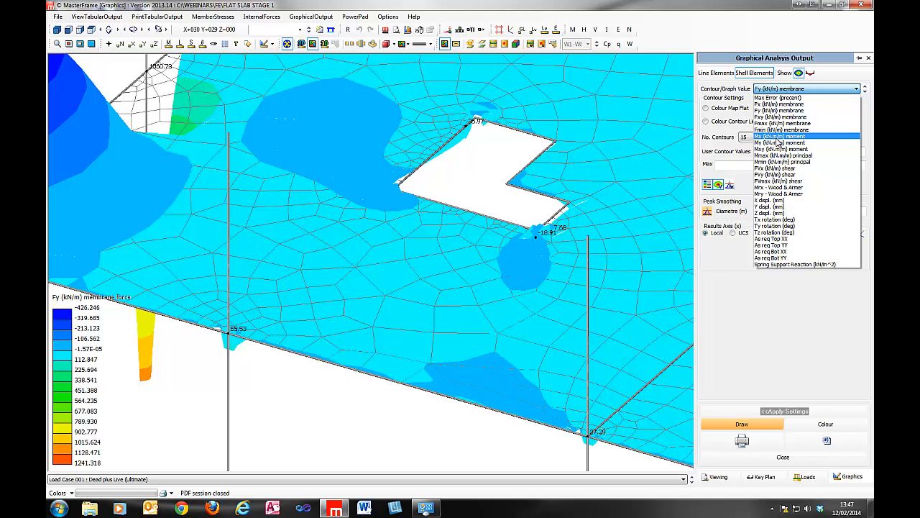
{"action": "left_click", "coordinate": [779, 137]}
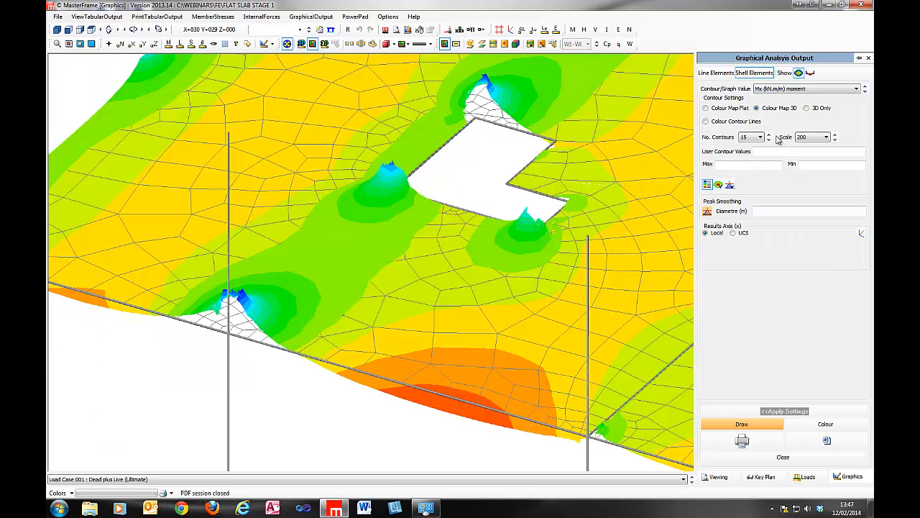
{"action": "middle_click_drag", "start_coordinate": [388, 242], "coordinate": [307, 226]}
{"action": "scroll", "coordinate": [305, 224], "scroll_direction": "down", "scroll_amount": 2}
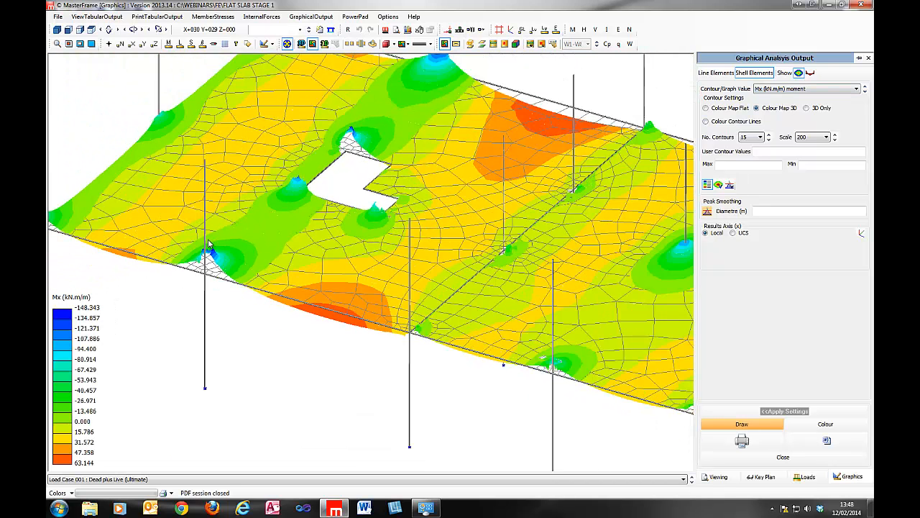
{"action": "middle_click_drag", "start_coordinate": [226, 236], "coordinate": [287, 259]}
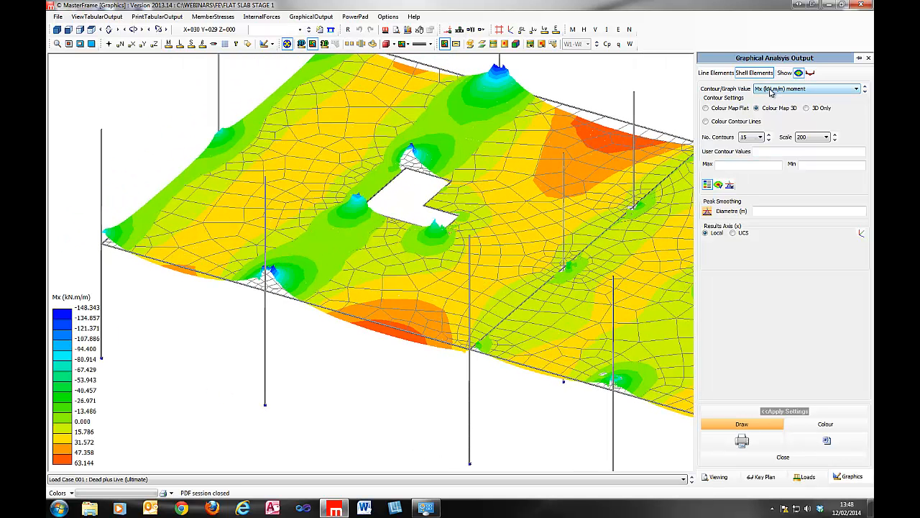
{"action": "left_click", "coordinate": [768, 140]}
{"action": "left_click", "coordinate": [769, 135]}
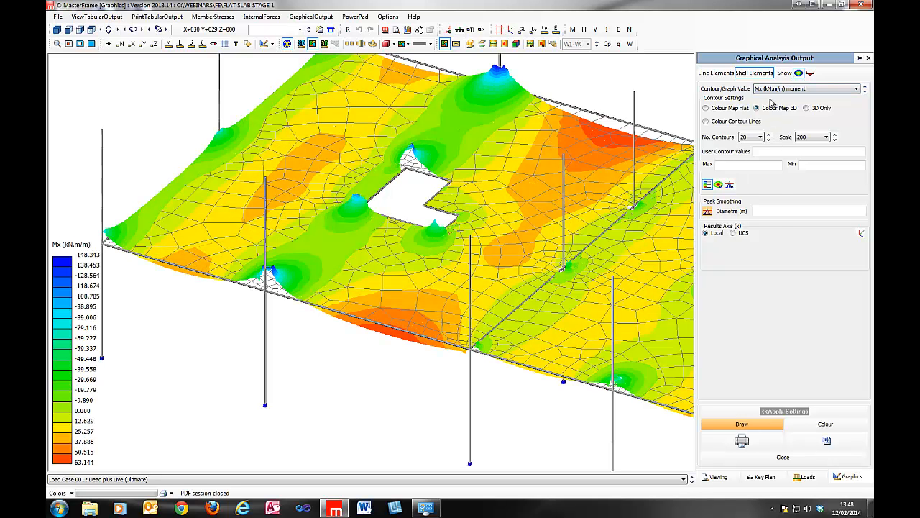
Compare the Mrx and Mry Wood & Armer moment contours on the slab, ending on Mrx
{"action": "left_click", "coordinate": [770, 89]}
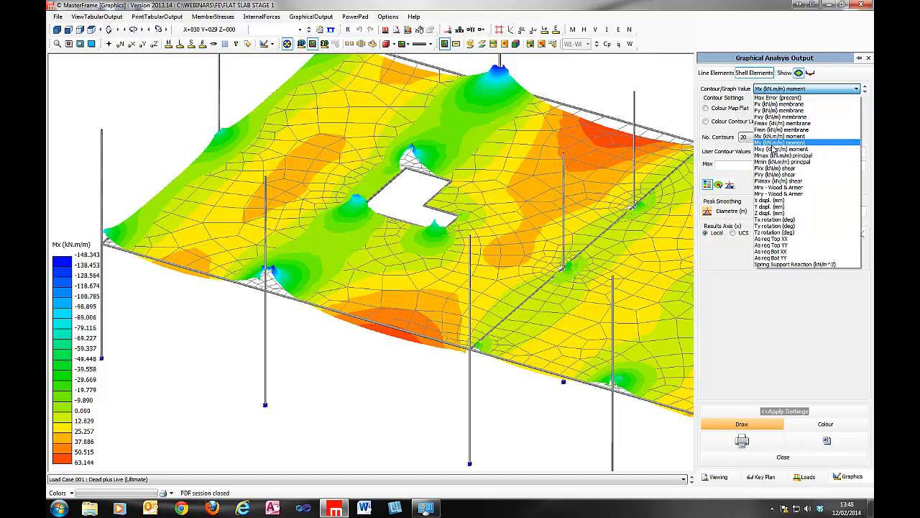
{"action": "left_click", "coordinate": [776, 187]}
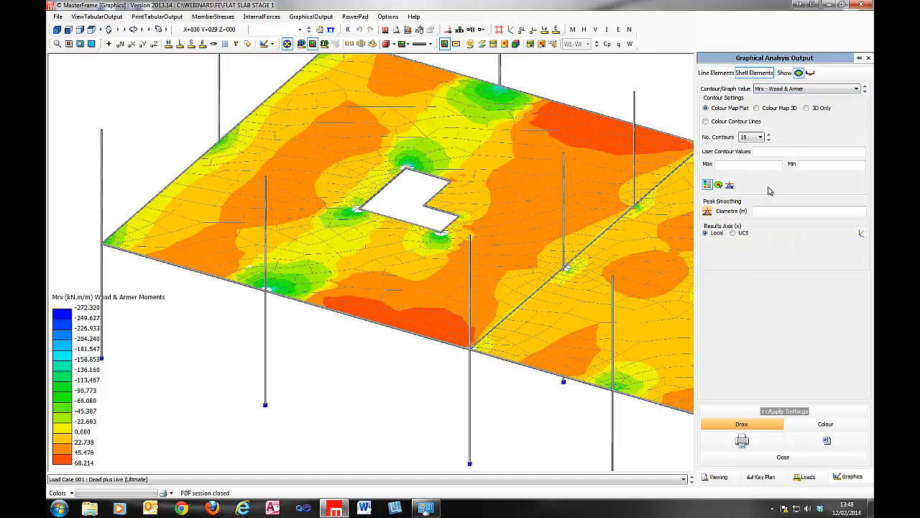
{"action": "left_click", "coordinate": [865, 92]}
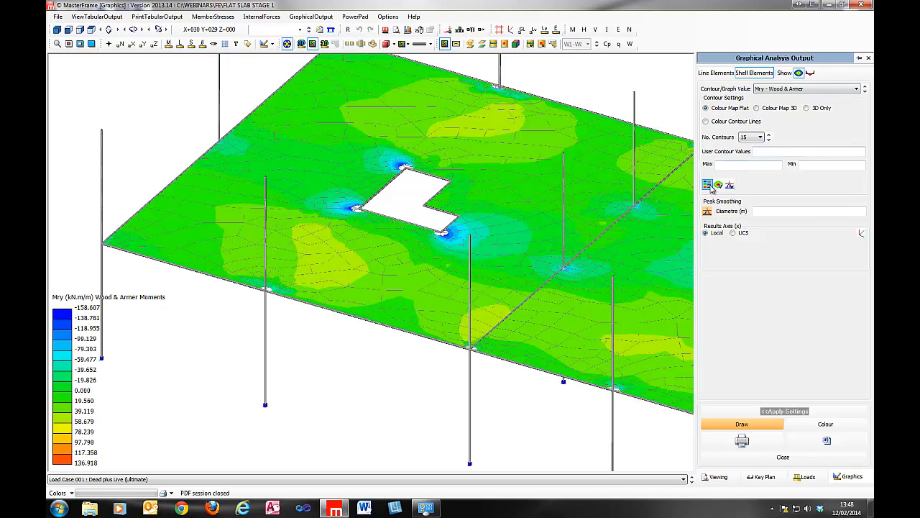
{"action": "left_click", "coordinate": [866, 87]}
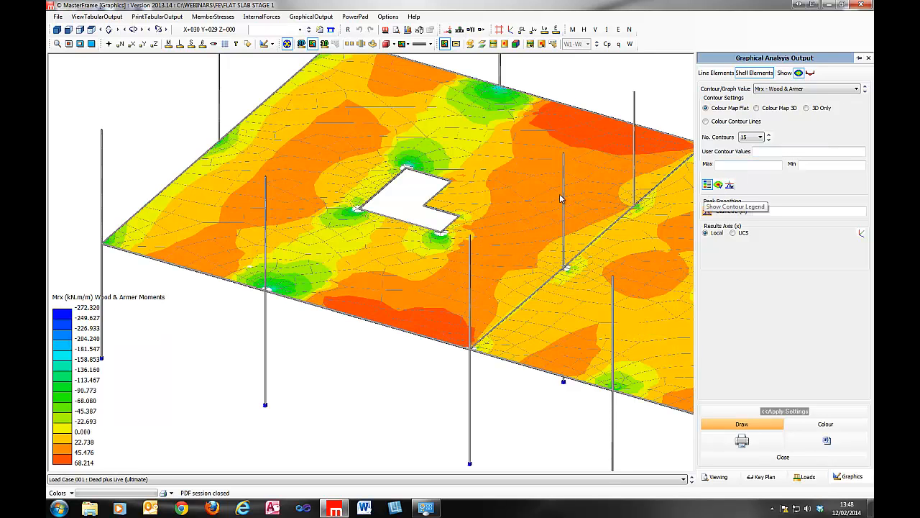
Show the peak values on the Mrx Wood & Armer contours and review them across the slab
{"action": "left_click", "coordinate": [719, 185]}
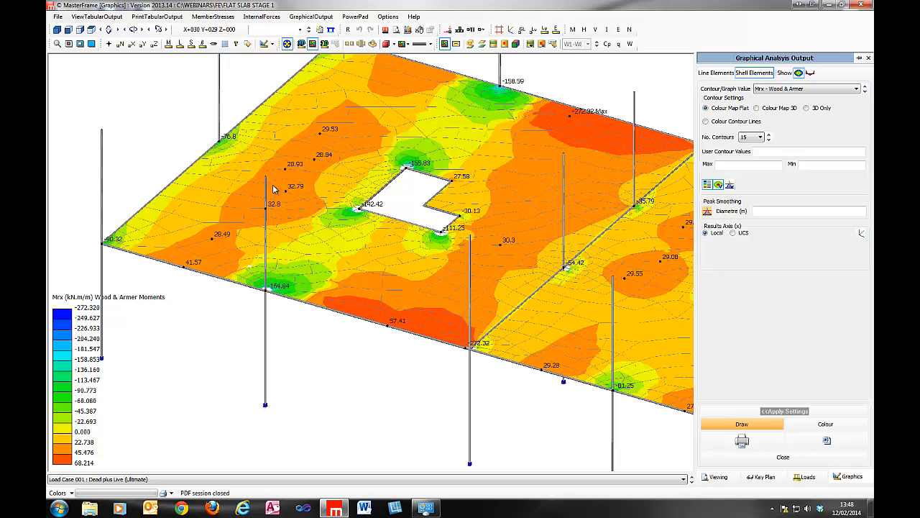
{"action": "middle_click_drag", "start_coordinate": [519, 185], "coordinate": [329, 239]}
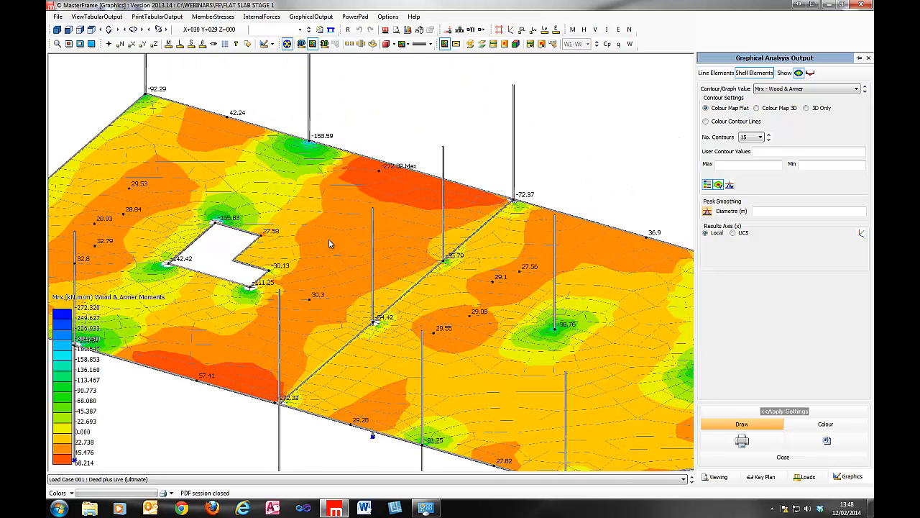
{"action": "middle_click_drag", "start_coordinate": [490, 297], "coordinate": [423, 263]}
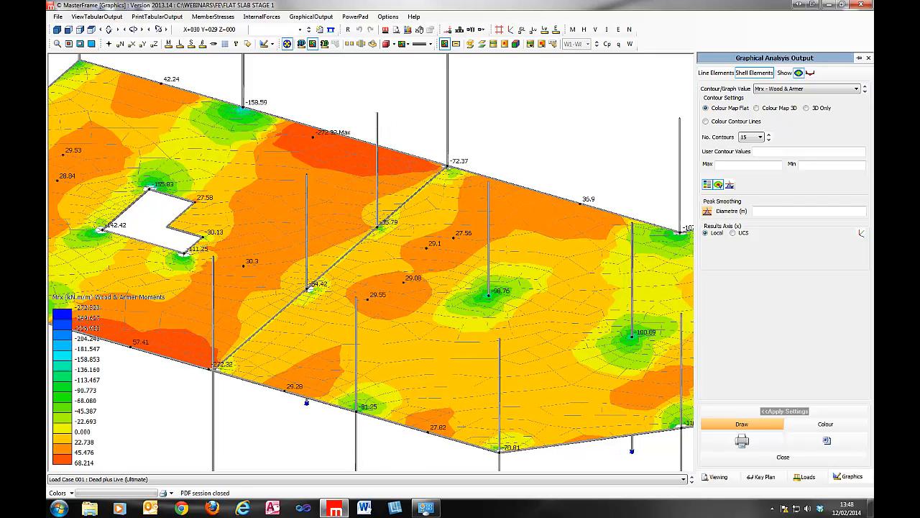
Display the required bottom XX reinforcement using design code EC2: 2004, steel grade 500H and concrete grade 30
{"action": "left_click", "coordinate": [787, 89]}
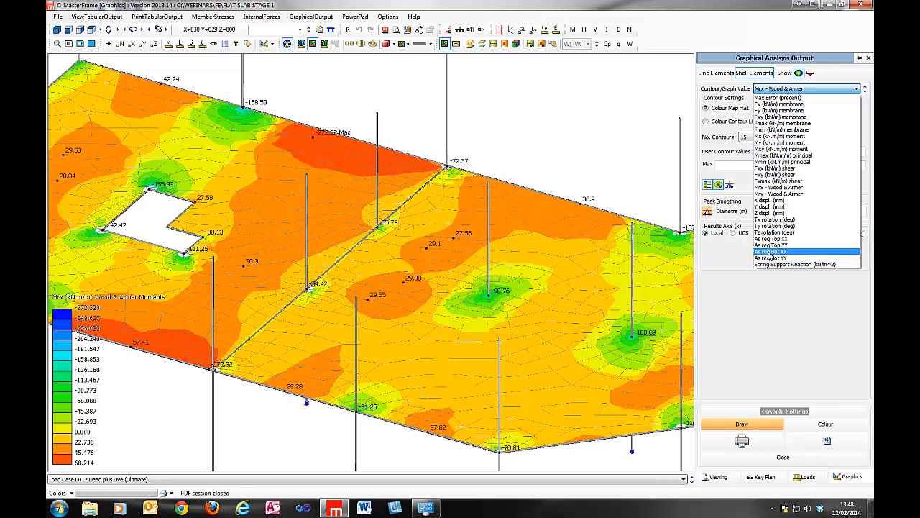
{"action": "left_click", "coordinate": [770, 251]}
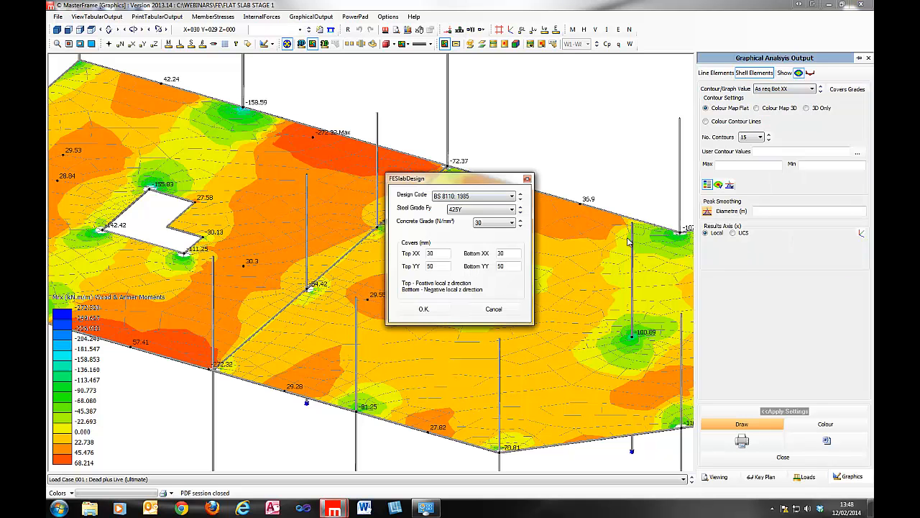
{"action": "left_click_drag", "start_coordinate": [415, 179], "coordinate": [460, 131]}
{"action": "left_click", "coordinate": [505, 149]}
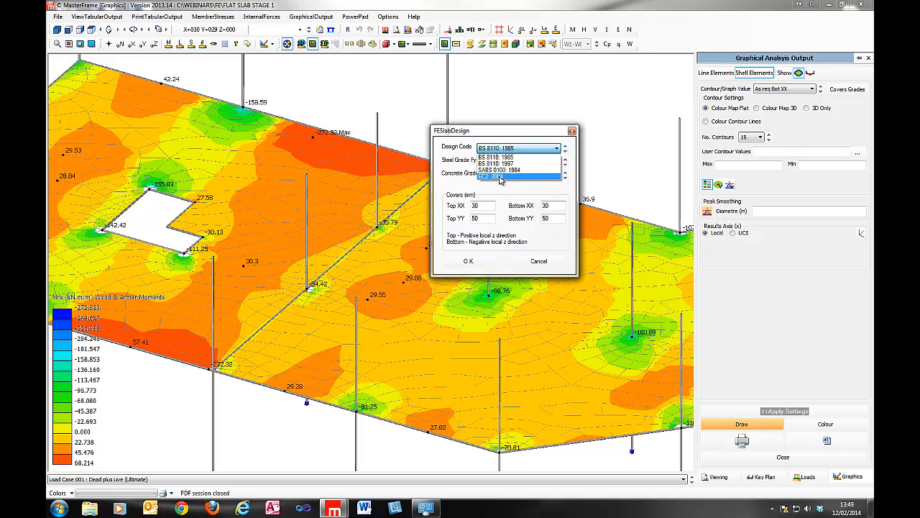
{"action": "left_click", "coordinate": [501, 179]}
{"action": "left_click", "coordinate": [518, 165]}
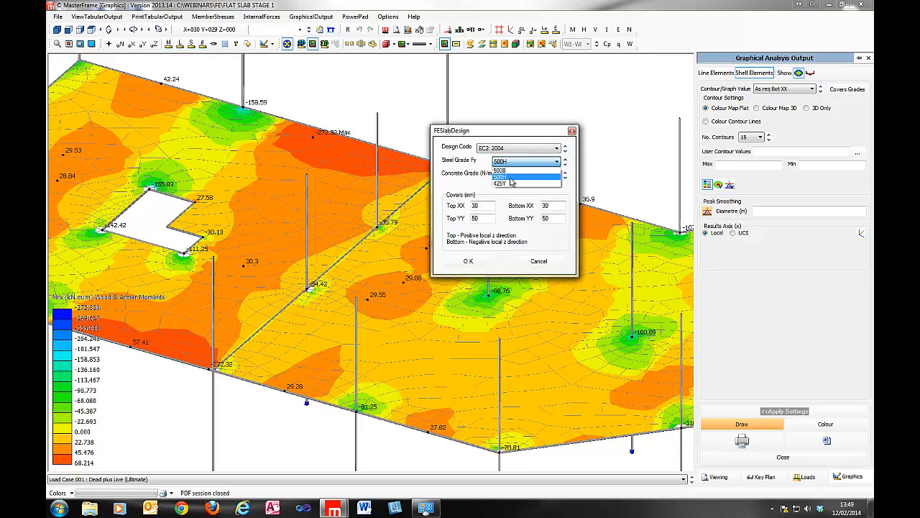
{"action": "left_click", "coordinate": [510, 178]}
{"action": "left_click", "coordinate": [539, 176]}
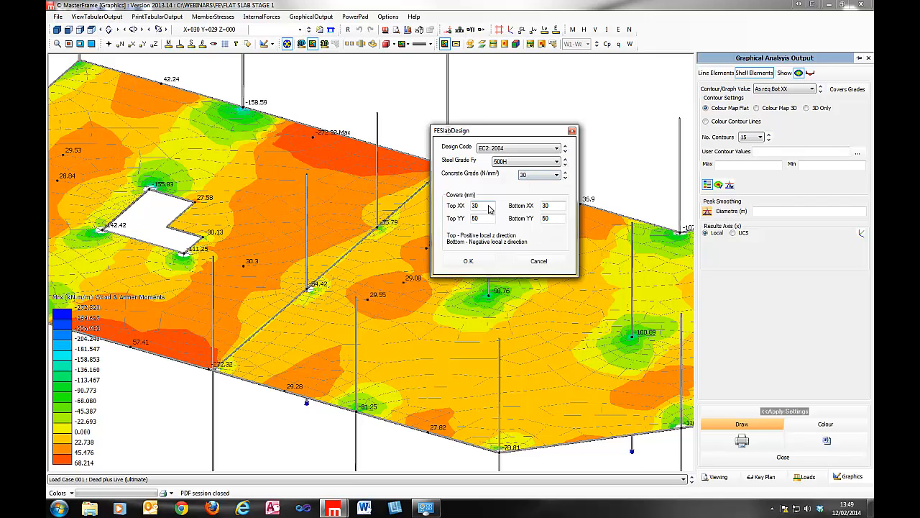
{"action": "left_click", "coordinate": [469, 263]}
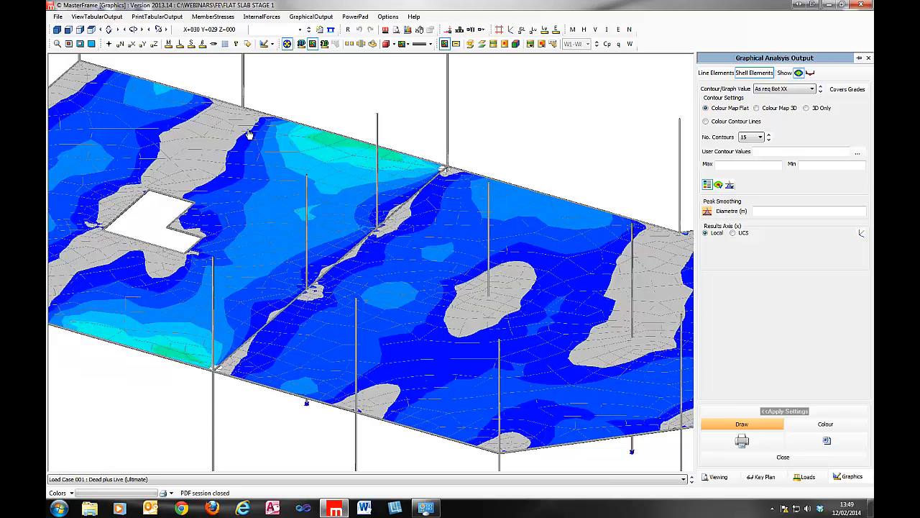
Review the available load cases and envelopes for the reinforcement contours, keeping Load Case 001: Dead plus Live (Ultimate)
{"action": "scroll", "coordinate": [349, 151], "scroll_direction": "down", "scroll_amount": 1}
{"action": "scroll", "coordinate": [339, 153], "scroll_direction": "down", "scroll_amount": 1}
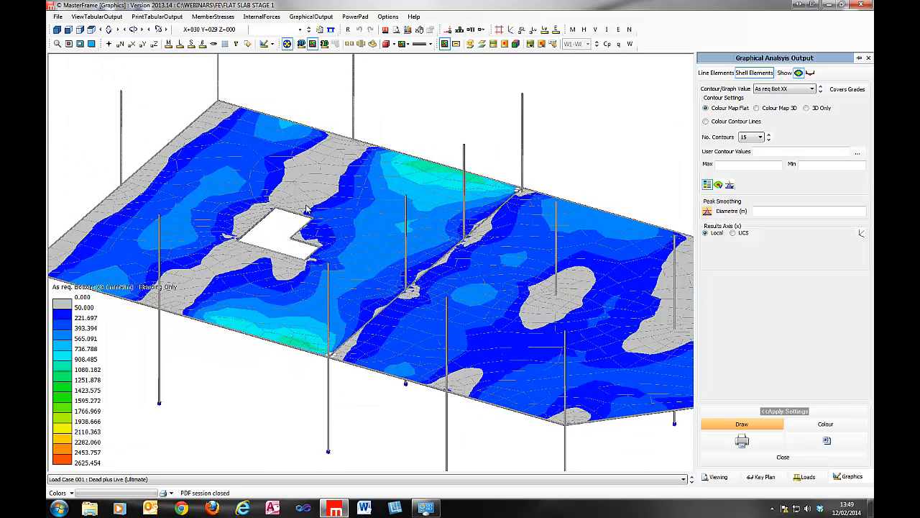
{"action": "middle_click_drag", "start_coordinate": [306, 208], "coordinate": [354, 211]}
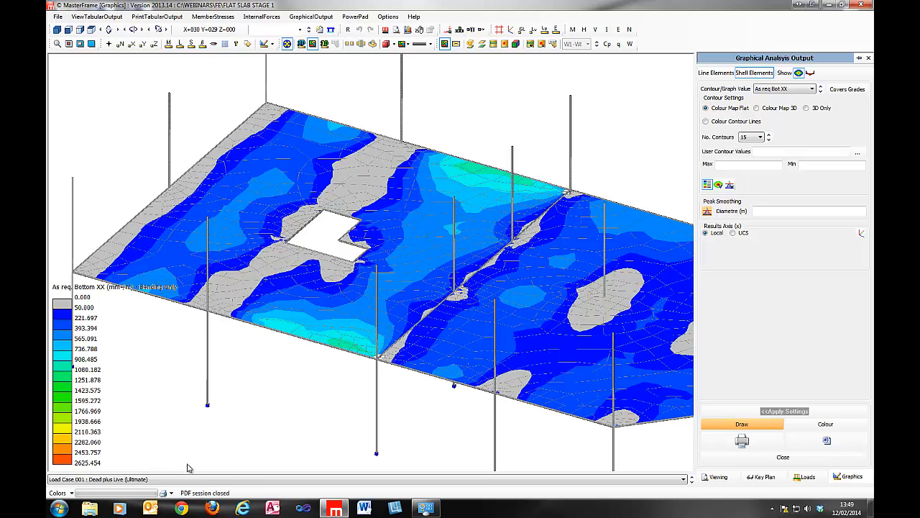
{"action": "left_click", "coordinate": [243, 479]}
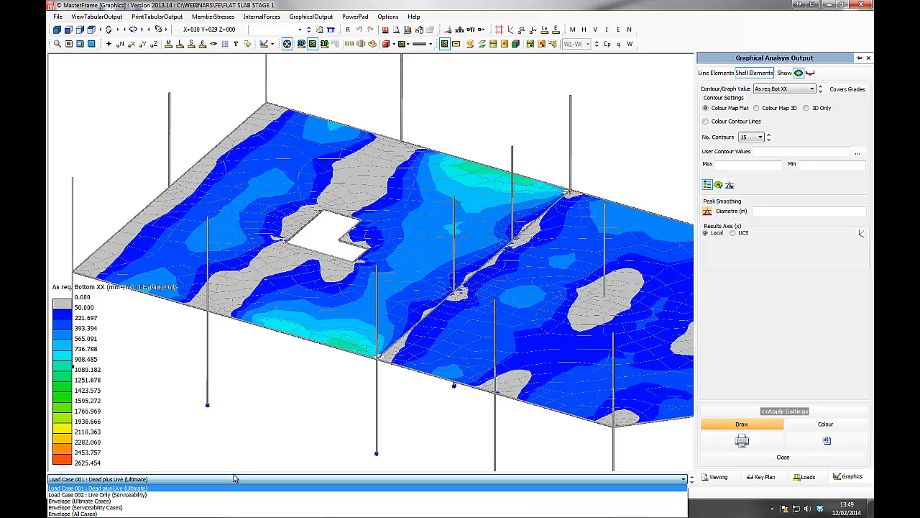
{"action": "left_click", "coordinate": [234, 478]}
{"action": "left_click", "coordinate": [233, 479]}
{"action": "left_click", "coordinate": [213, 486]}
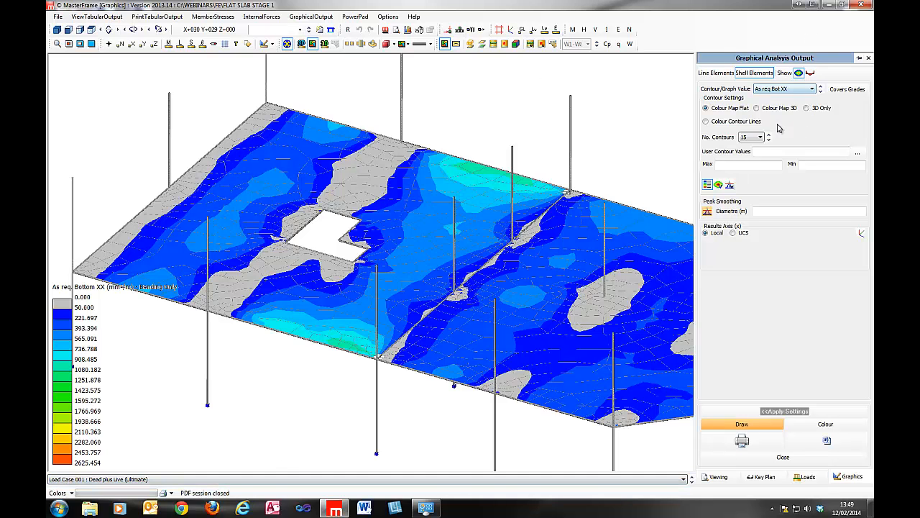
Set the number of contours for the required bottom XX reinforcement to 3
{"action": "middle_click_drag", "start_coordinate": [536, 142], "coordinate": [493, 151]}
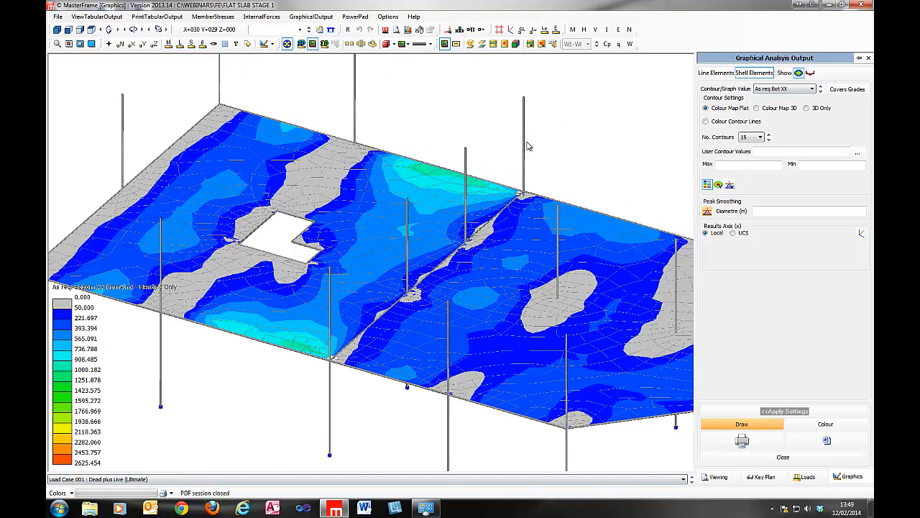
{"action": "left_click", "coordinate": [760, 137]}
{"action": "left_click", "coordinate": [755, 148]}
Pick user contour values 393, 566, 1006, 1571 and 2455 from the 200 spacing row of the bar table and apply them
{"action": "left_click", "coordinate": [857, 155]}
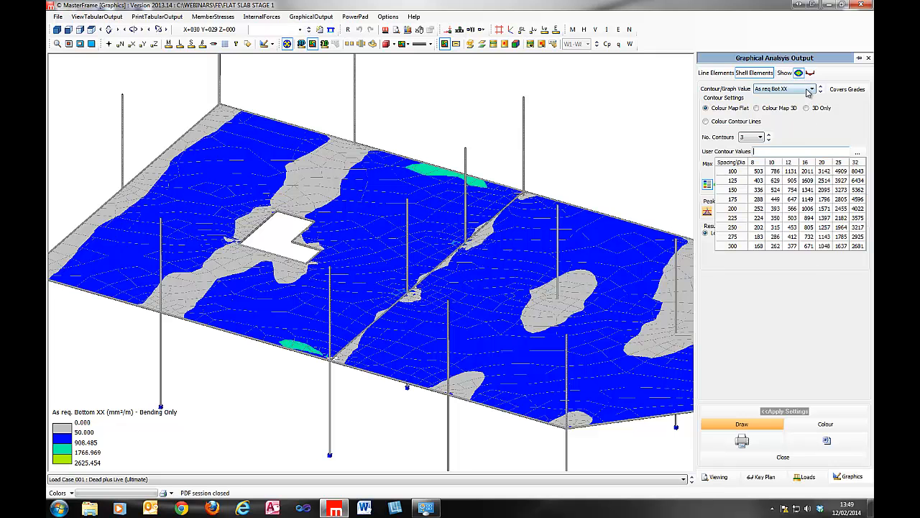
{"action": "left_click", "coordinate": [807, 89]}
{"action": "left_click", "coordinate": [809, 89]}
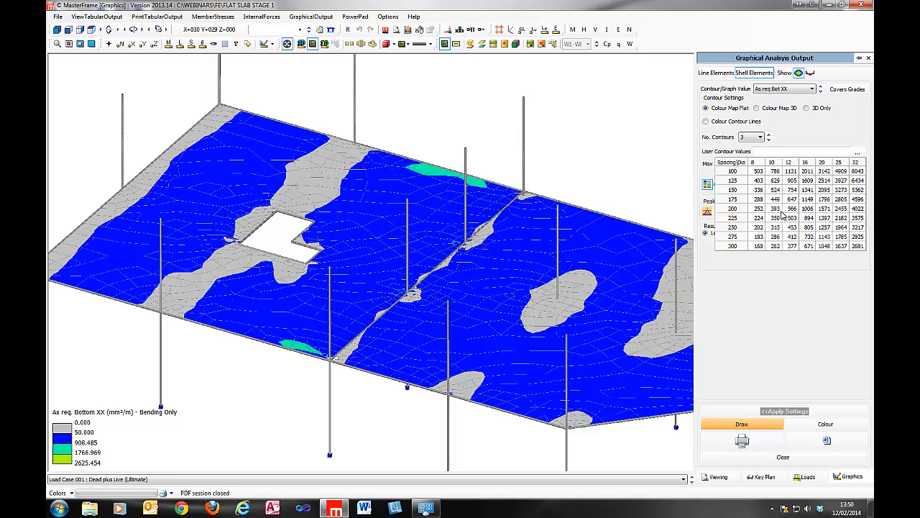
{"action": "left_click", "coordinate": [779, 209]}
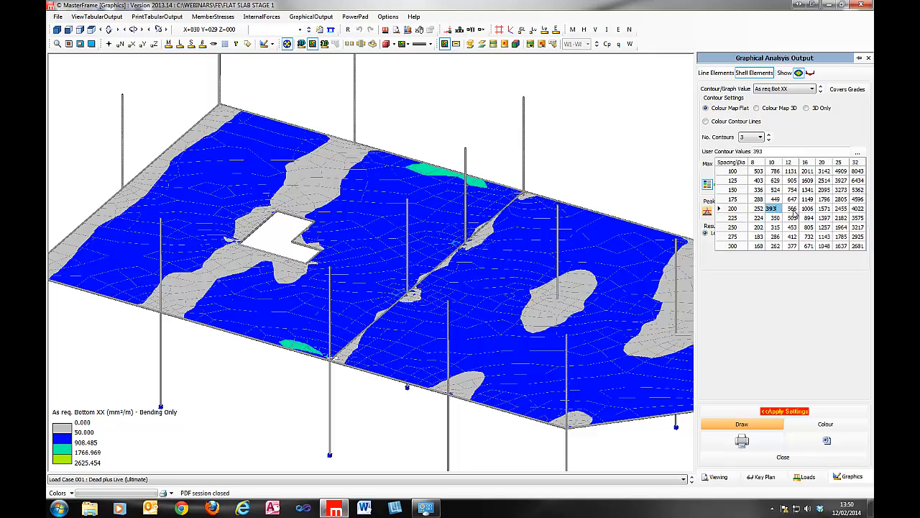
{"action": "left_click", "coordinate": [793, 209]}
{"action": "left_click", "coordinate": [807, 209]}
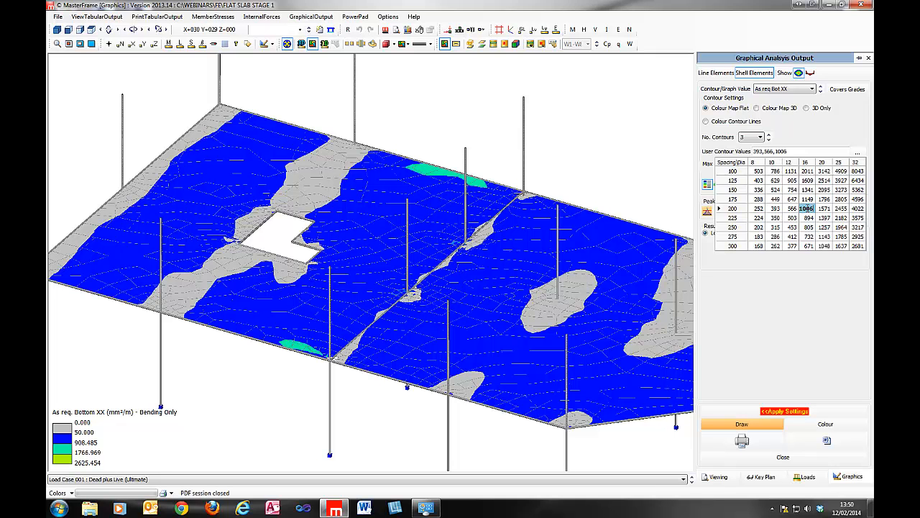
{"action": "left_click", "coordinate": [822, 209]}
{"action": "left_click", "coordinate": [840, 209]}
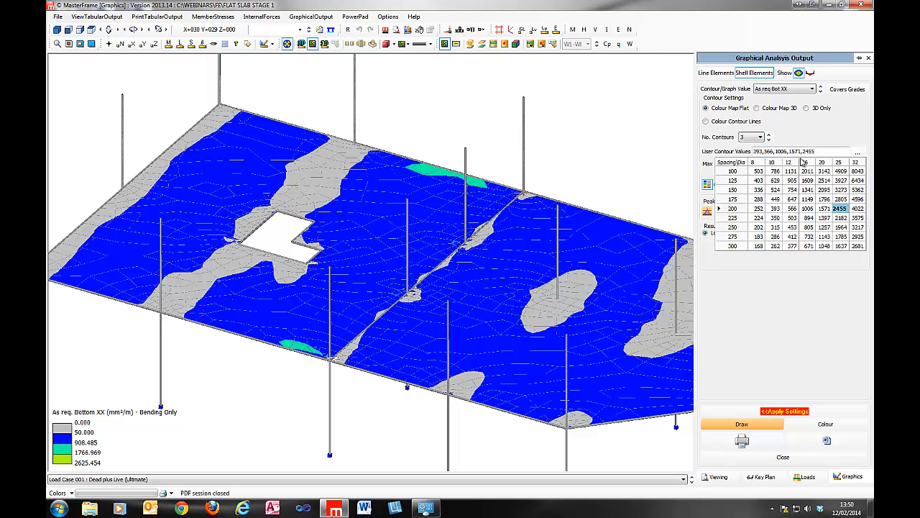
{"action": "left_click", "coordinate": [856, 153]}
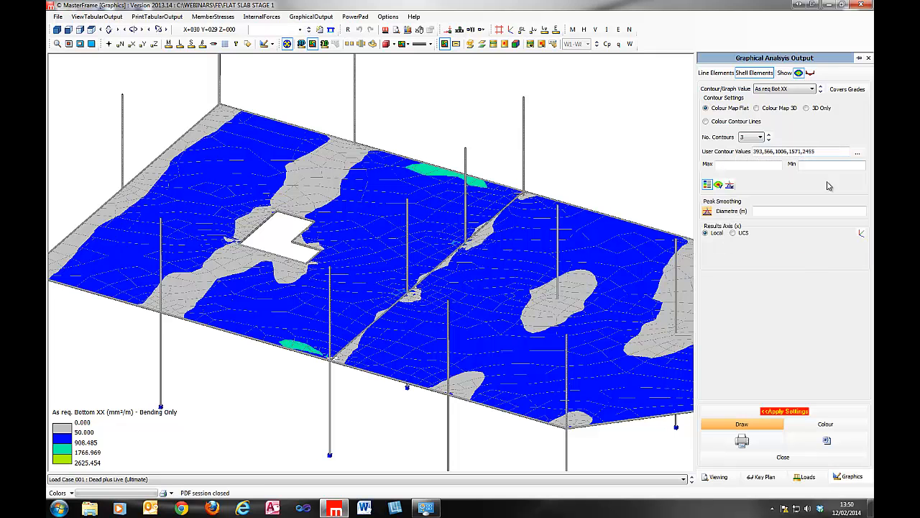
{"action": "left_click", "coordinate": [771, 406]}
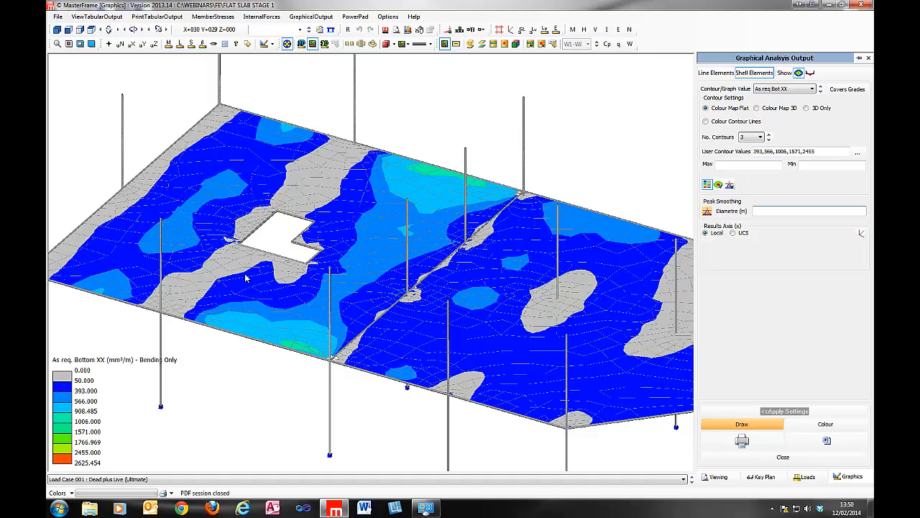
Examine the required bottom XX reinforcement across the slab, including as a 3D colour map in front and 3D views
{"action": "middle_click_drag", "start_coordinate": [379, 275], "coordinate": [601, 312]}
{"action": "middle_click_drag", "start_coordinate": [453, 345], "coordinate": [337, 336]}
{"action": "middle_click_drag", "start_coordinate": [580, 297], "coordinate": [503, 284]}
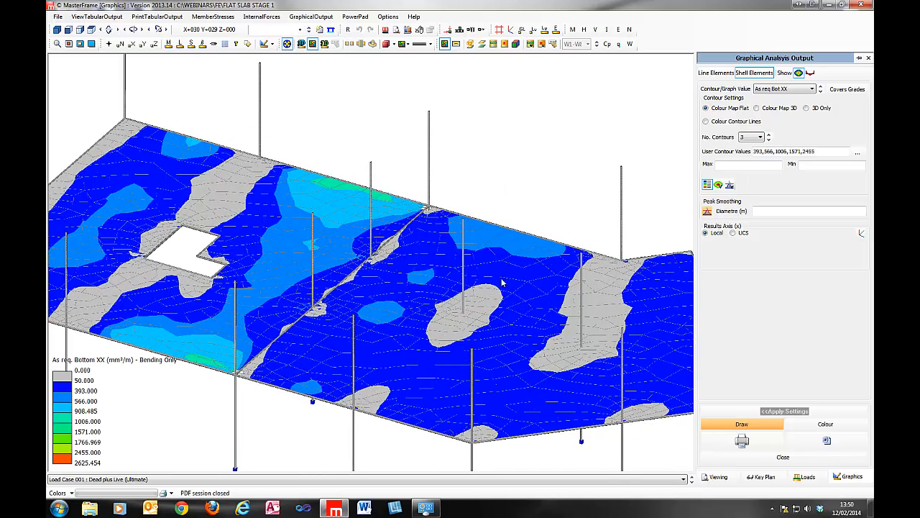
{"action": "middle_click_drag", "start_coordinate": [573, 314], "coordinate": [478, 311]}
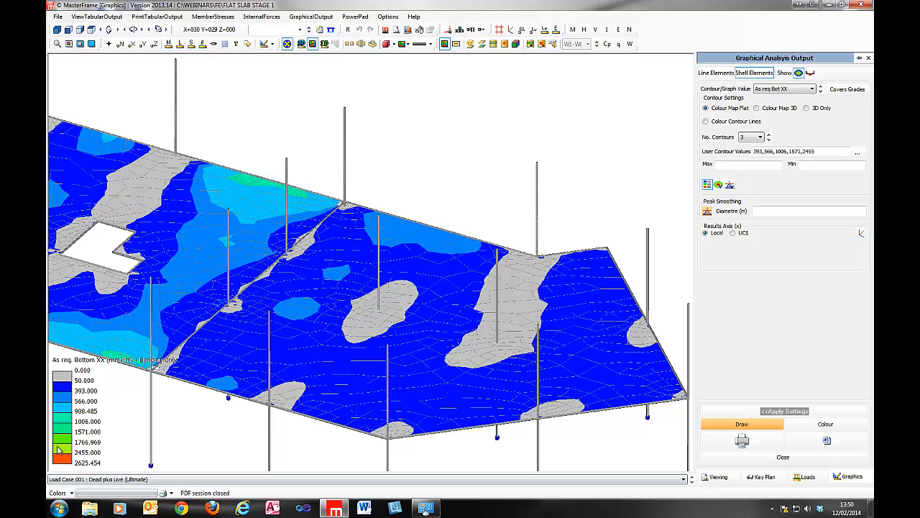
{"action": "left_click", "coordinate": [755, 108]}
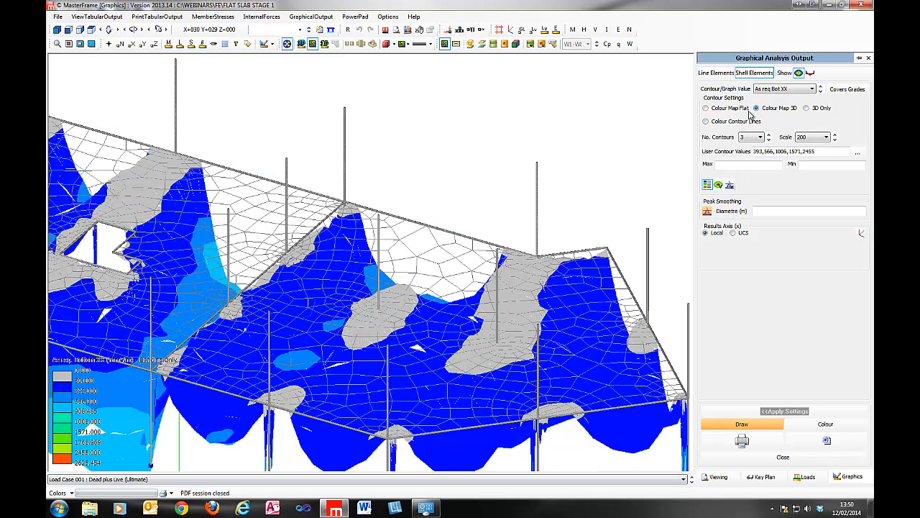
{"action": "left_click", "coordinate": [68, 30]}
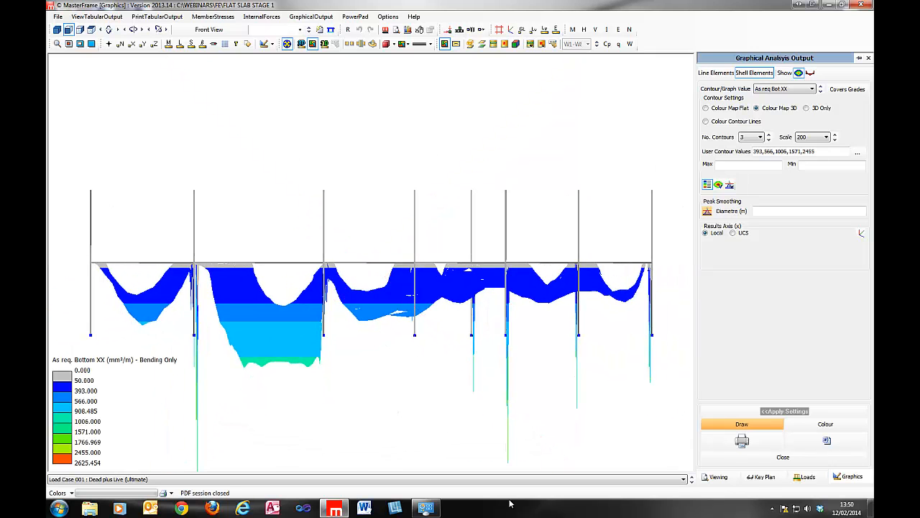
{"action": "left_click", "coordinate": [58, 30]}
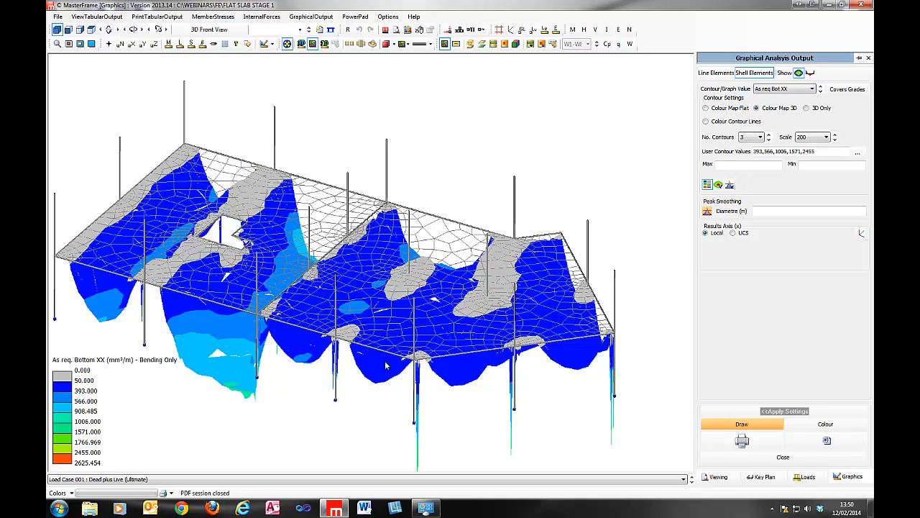
{"action": "scroll", "coordinate": [427, 363], "scroll_direction": "up", "scroll_amount": 6}
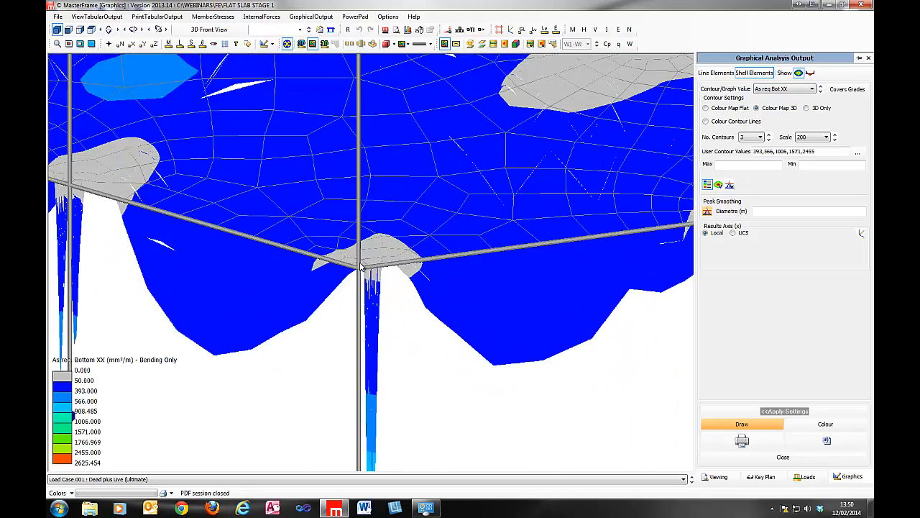
{"action": "scroll", "coordinate": [390, 273], "scroll_direction": "down", "scroll_amount": 6}
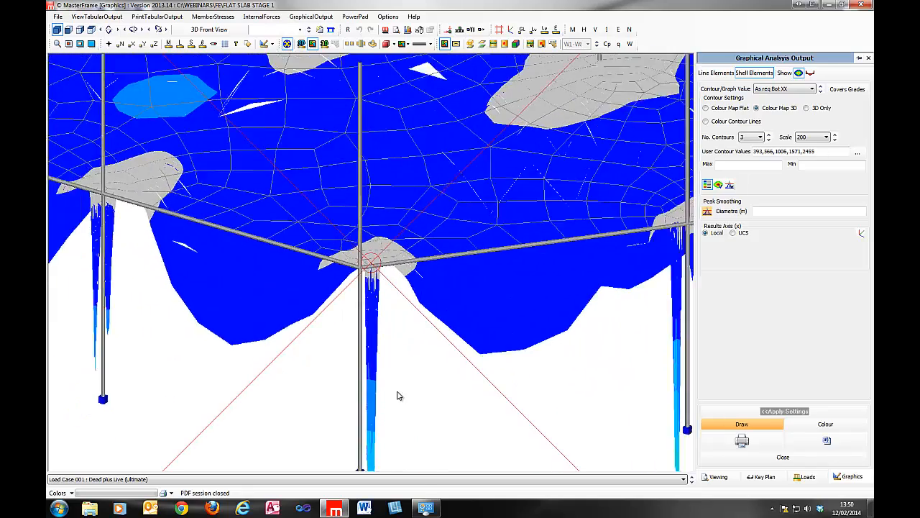
{"action": "middle_click_drag", "start_coordinate": [422, 492], "coordinate": [422, 502]}
{"action": "middle_click_drag", "start_coordinate": [393, 285], "coordinate": [593, 314]}
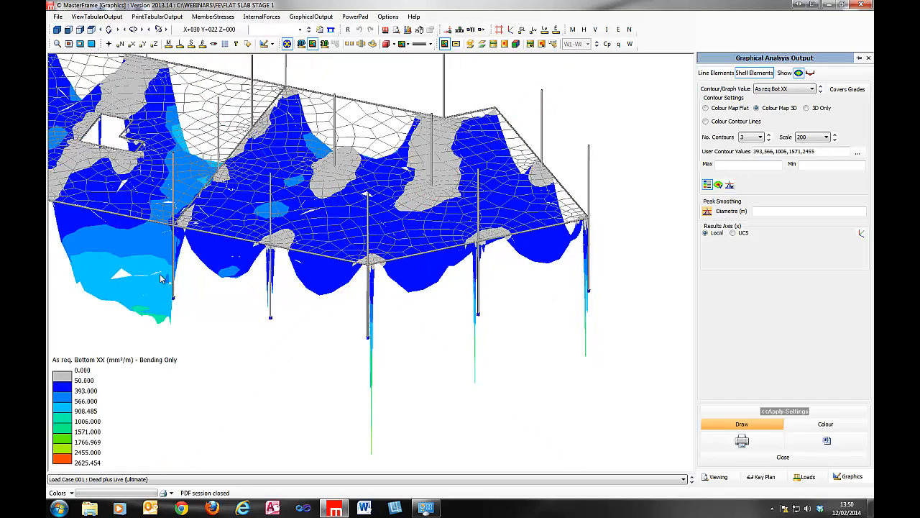
{"action": "middle_click_drag", "start_coordinate": [171, 217], "coordinate": [250, 252]}
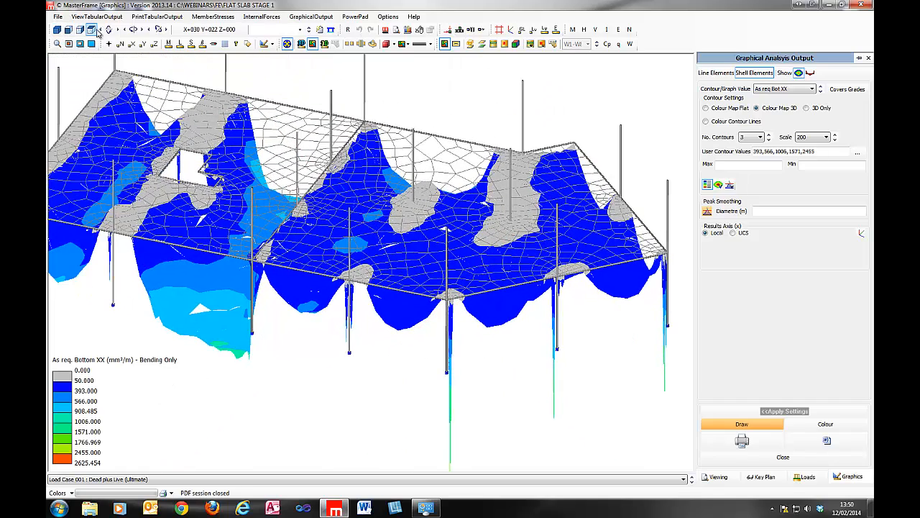
Return the bottom XX reinforcement to a flat colour map and turn on the peak value labels across the slab
{"action": "left_click", "coordinate": [744, 108]}
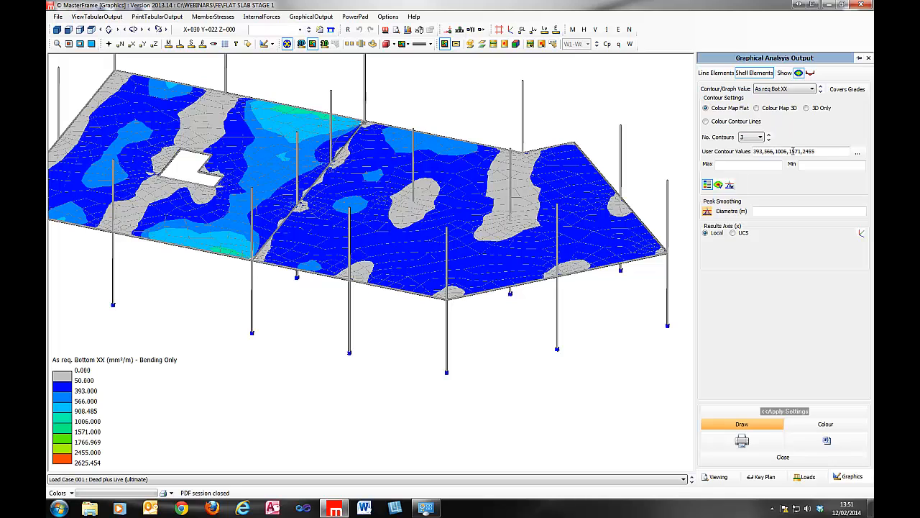
{"action": "left_click", "coordinate": [718, 185]}
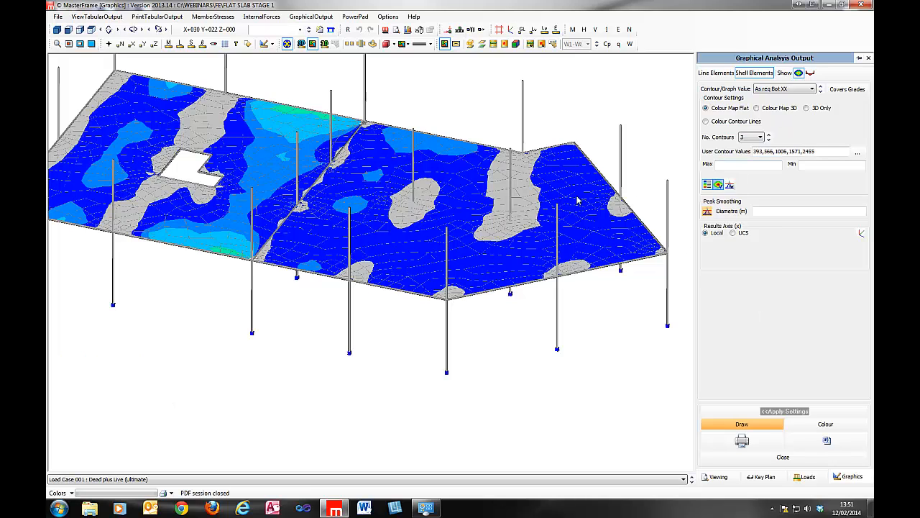
{"action": "middle_click_drag", "start_coordinate": [261, 207], "coordinate": [355, 223]}
{"action": "left_click_drag", "start_coordinate": [600, 306], "coordinate": [705, 313]}
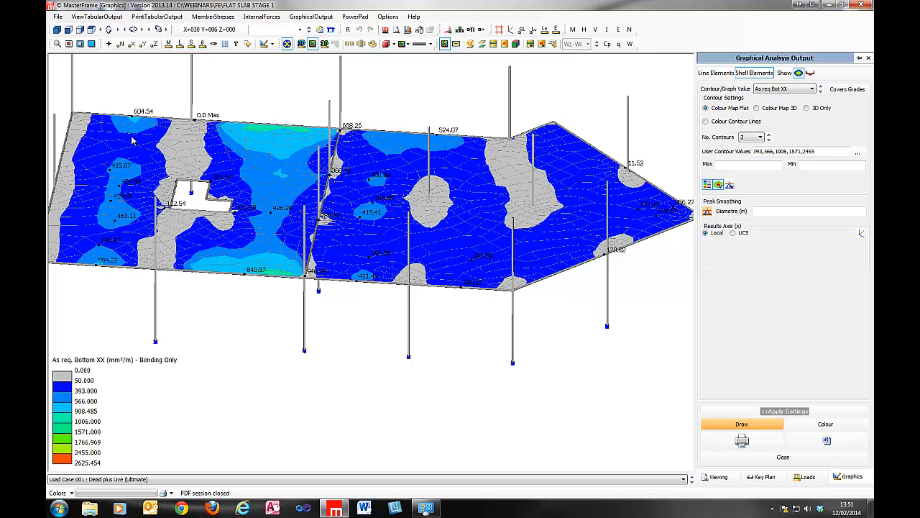
Set the maximum of the contour colour range to 800 and apply it to the bottom XX reinforcement plot
{"action": "left_click", "coordinate": [746, 163]}
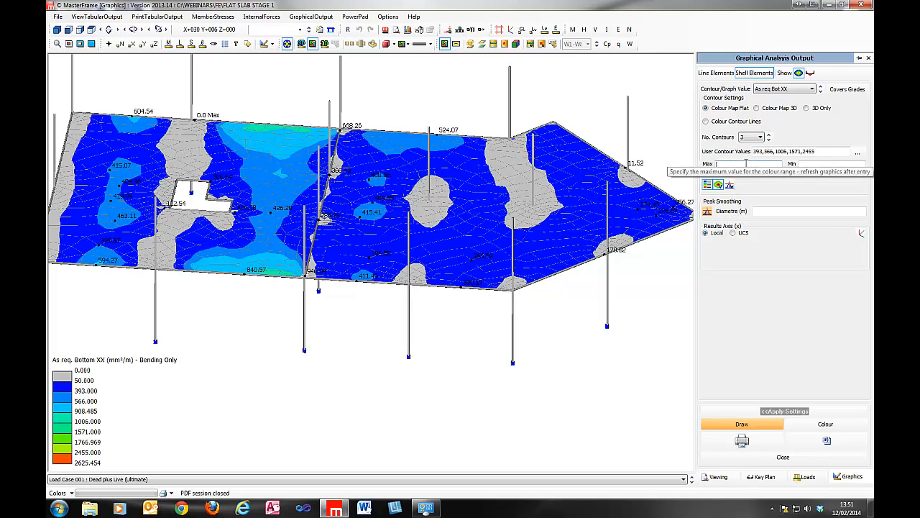
{"action": "type", "text": "800"}
{"action": "left_click", "coordinate": [790, 411]}
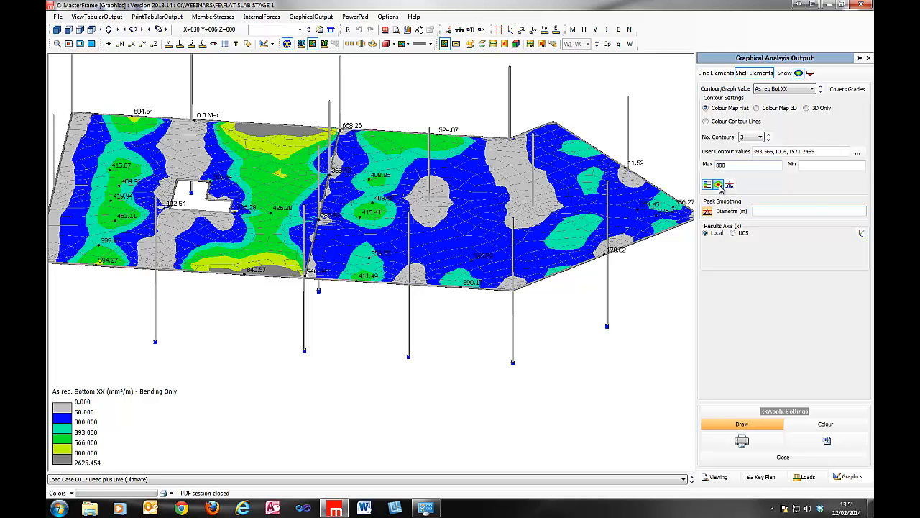
{"action": "middle_click", "coordinate": [281, 130]}
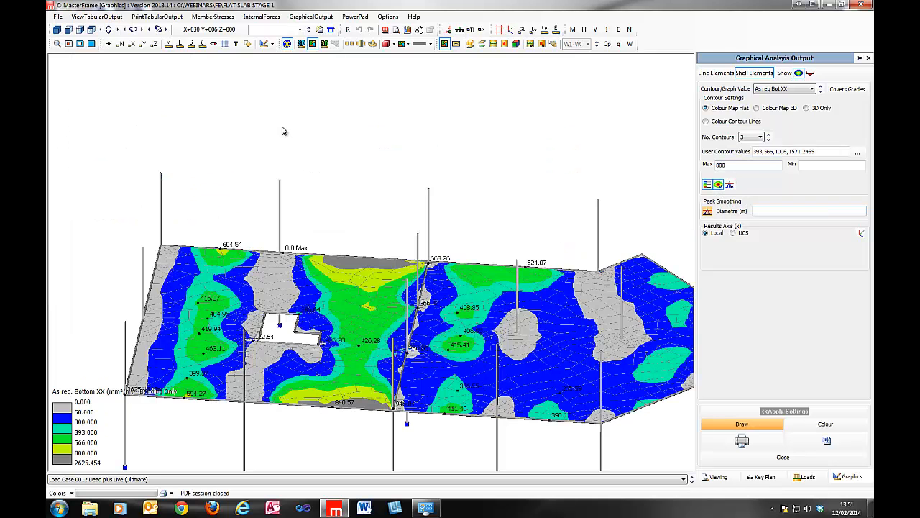
{"action": "scroll", "coordinate": [372, 264], "scroll_direction": "up", "scroll_amount": 3}
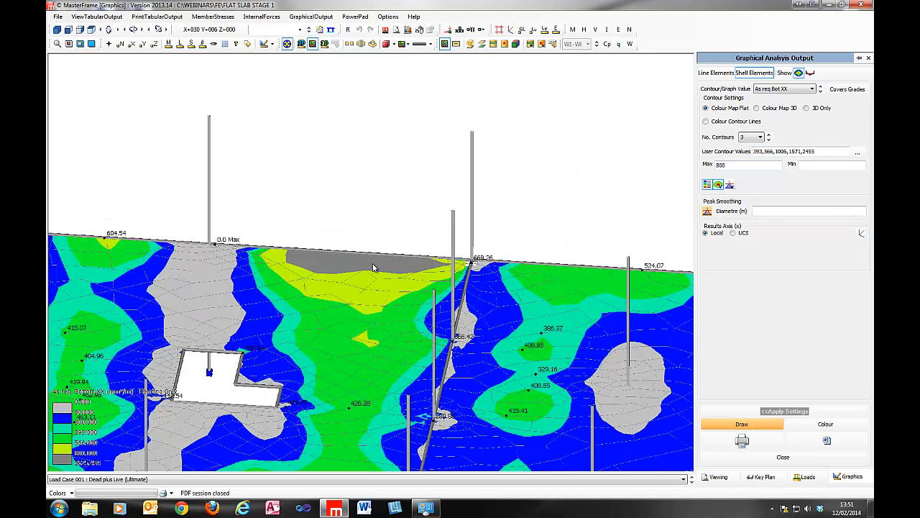
Set the maximum of the contour colour range to 1000 and apply the setting
{"action": "double_click", "coordinate": [746, 169]}
{"action": "type", "text": "100"}
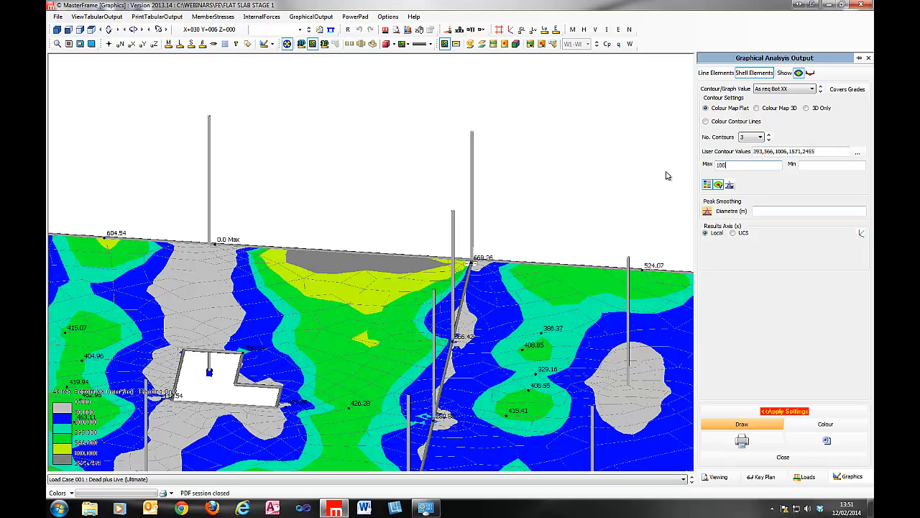
{"action": "type", "text": "0"}
{"action": "left_click", "coordinate": [759, 415]}
{"action": "middle_click_drag", "start_coordinate": [448, 256], "coordinate": [503, 102]}
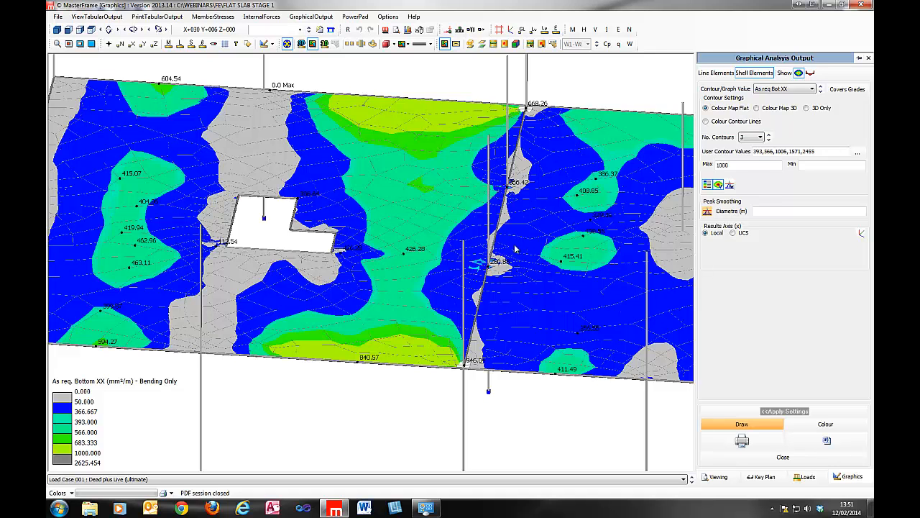
Preview the bottom XX reinforcement as colour contour lines and return to the flat colour map
{"action": "left_click", "coordinate": [818, 165]}
{"action": "left_click", "coordinate": [748, 165]}
{"action": "middle_click_drag", "start_coordinate": [431, 188], "coordinate": [386, 199]}
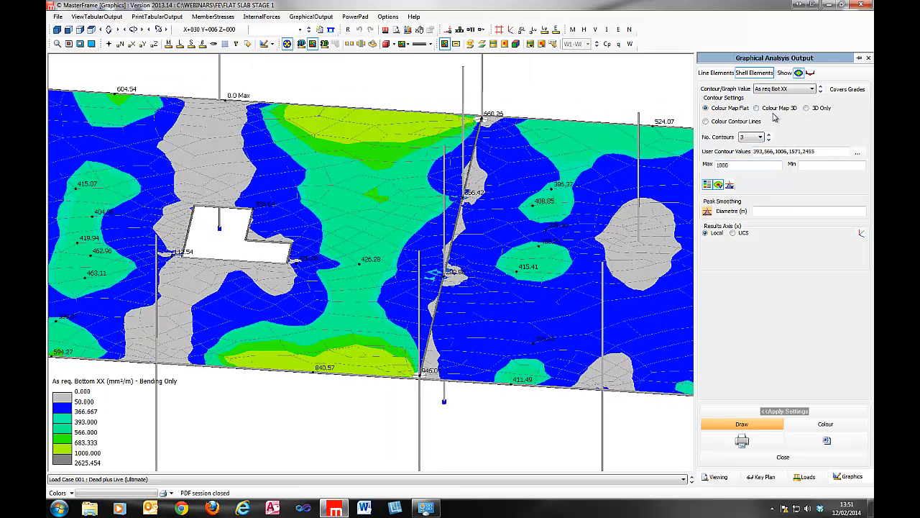
{"action": "left_click", "coordinate": [719, 127]}
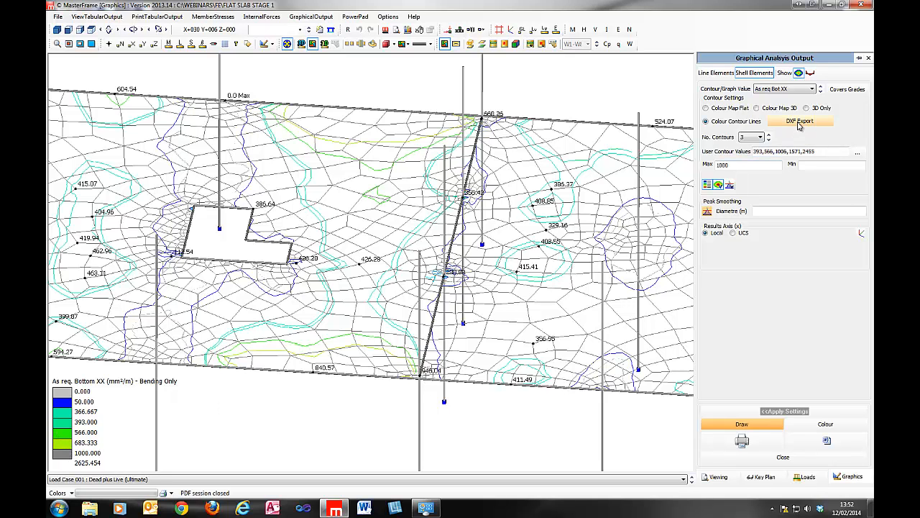
{"action": "left_click", "coordinate": [723, 109]}
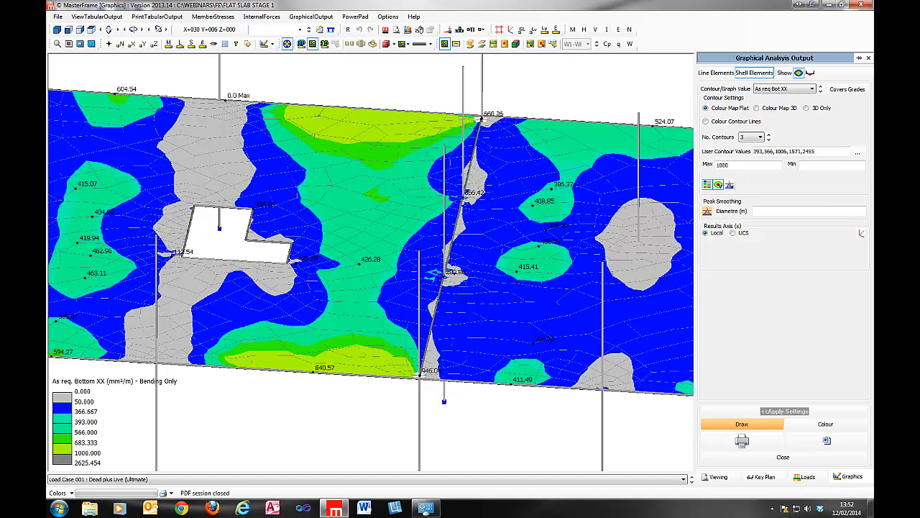
Display the required top XX reinforcement contours and examine the peaks at the columns and around the opening
{"action": "left_click", "coordinate": [807, 89]}
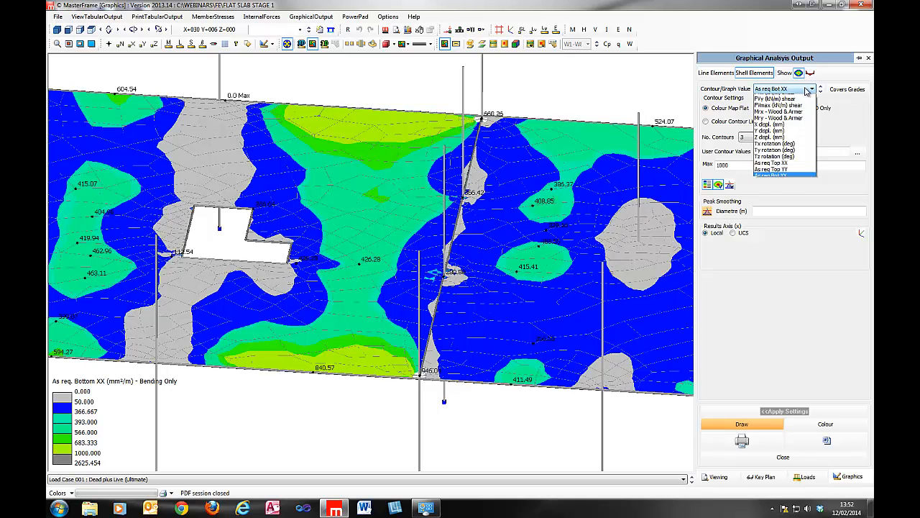
{"action": "left_click", "coordinate": [785, 238]}
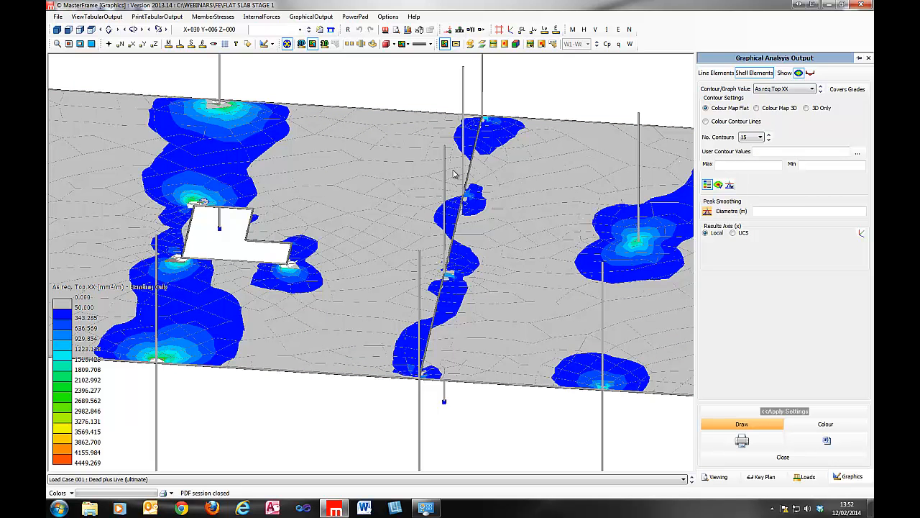
{"action": "middle_click_drag", "start_coordinate": [215, 234], "coordinate": [320, 266]}
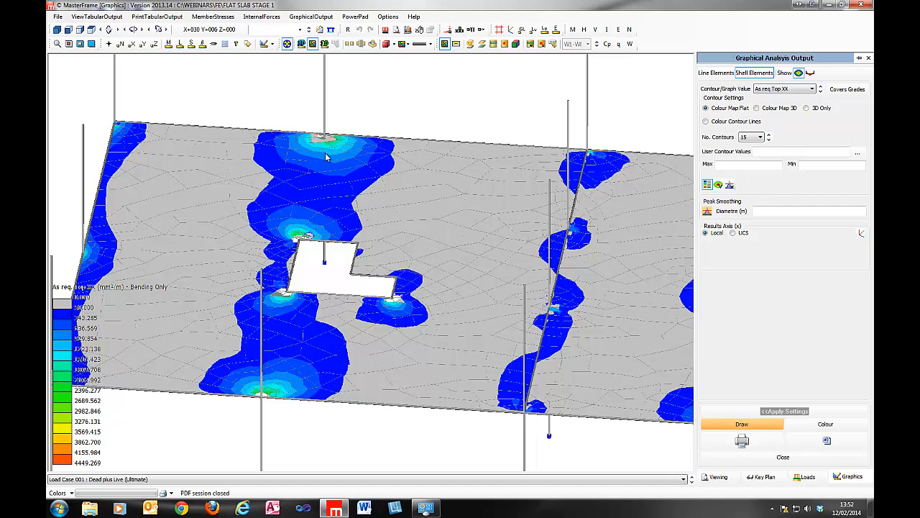
{"action": "left_click_drag", "start_coordinate": [404, 272], "coordinate": [57, 280]}
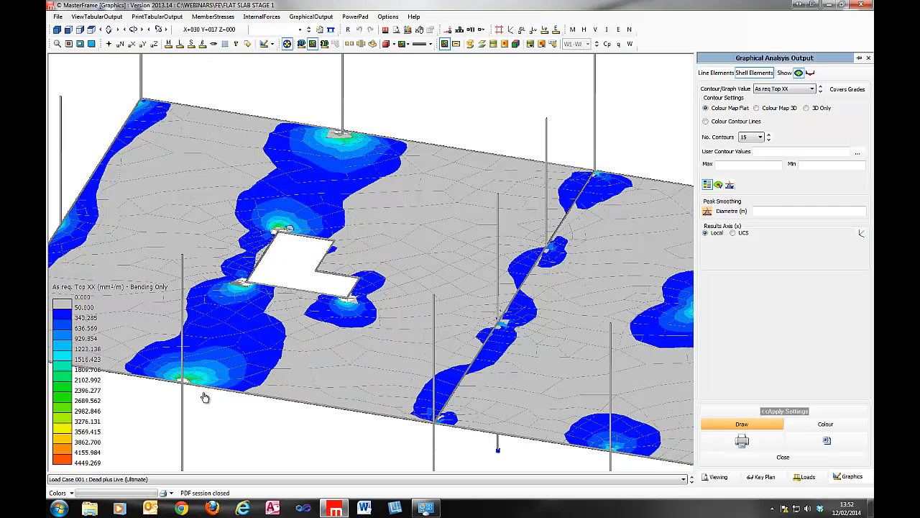
{"action": "middle_click_drag", "start_coordinate": [203, 396], "coordinate": [252, 316]}
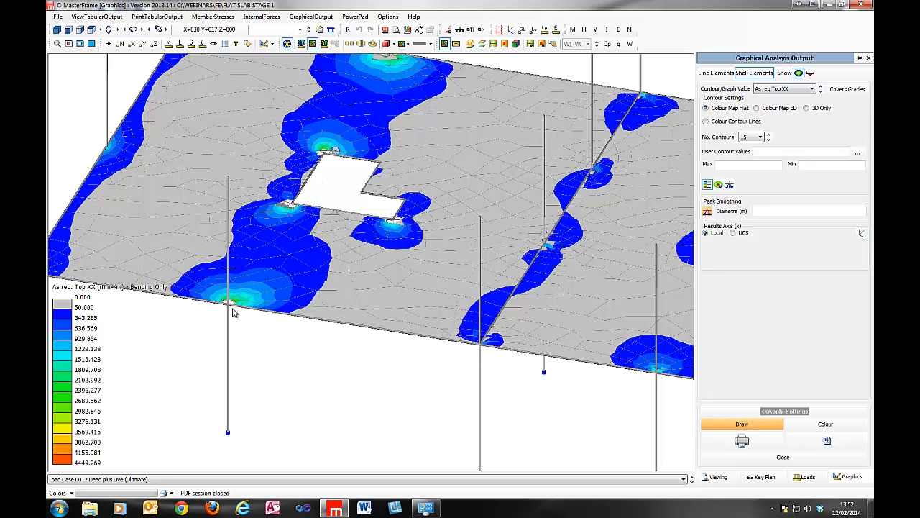
{"action": "middle_click_drag", "start_coordinate": [371, 118], "coordinate": [347, 185]}
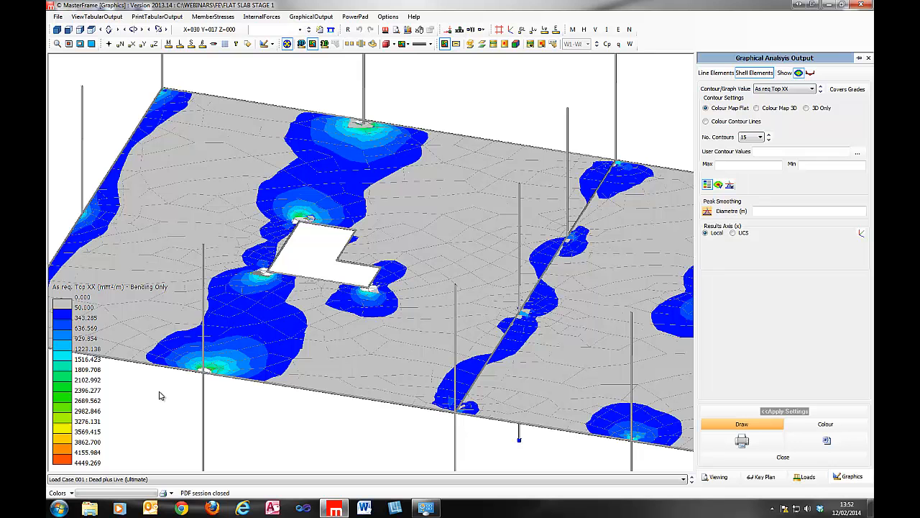
{"action": "middle_click_drag", "start_coordinate": [200, 372], "coordinate": [263, 354]}
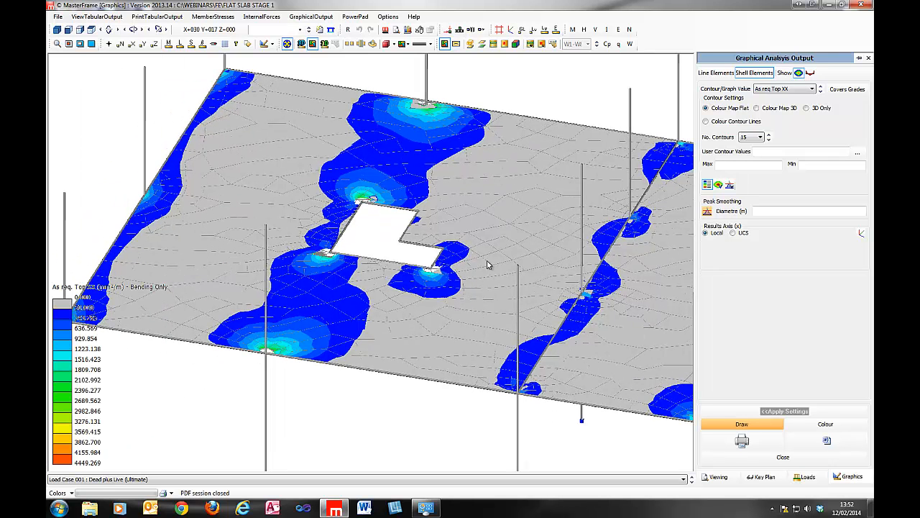
Create a line section diagram of the top XX reinforcement along the slab edge from node 1 to node 3, at scale 50
{"action": "left_click", "coordinate": [809, 74]}
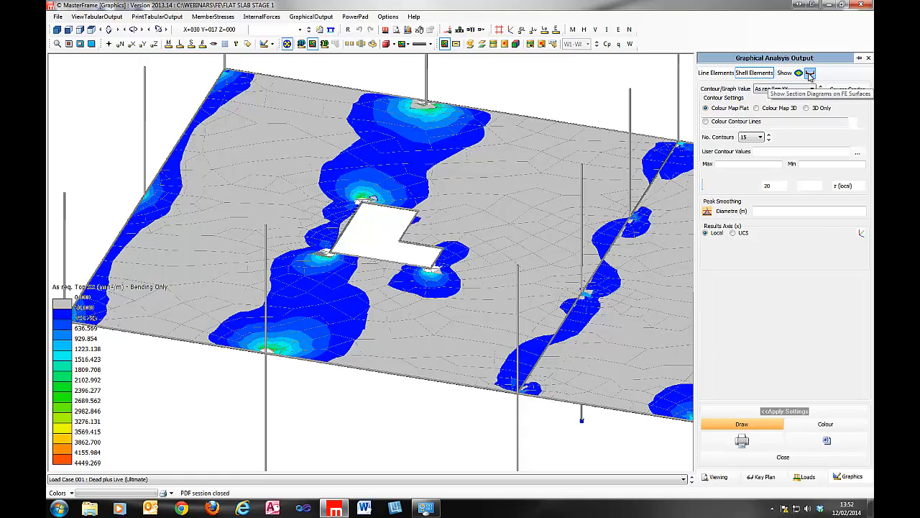
{"action": "scroll", "coordinate": [403, 279], "scroll_direction": "down", "scroll_amount": 5}
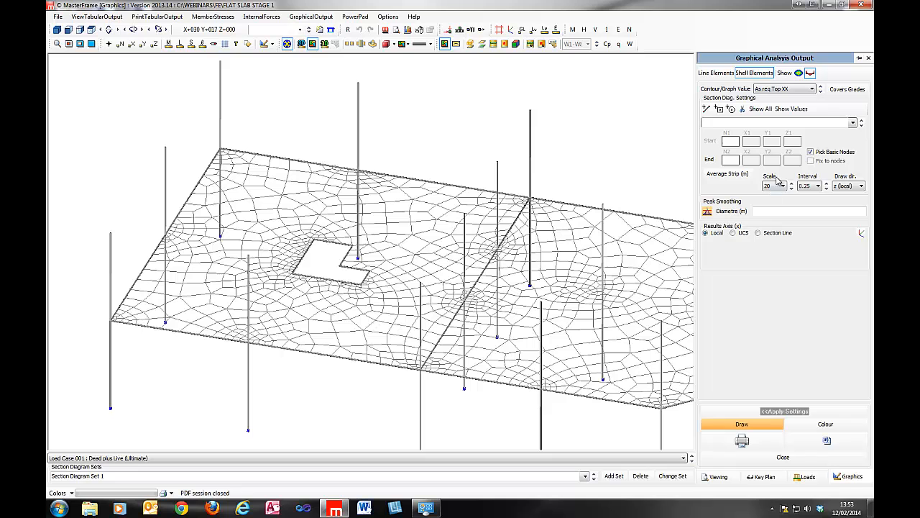
{"action": "left_click", "coordinate": [706, 108]}
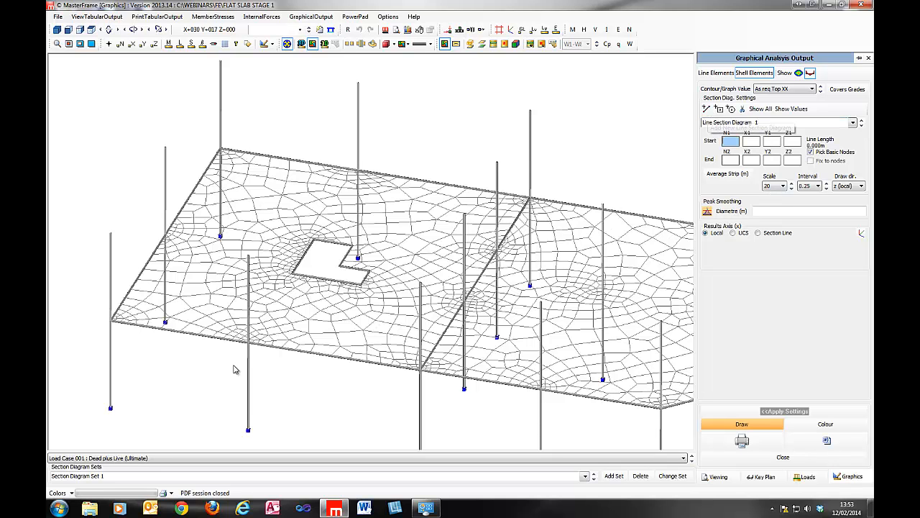
{"action": "left_click", "coordinate": [110, 322]}
{"action": "left_click", "coordinate": [423, 370]}
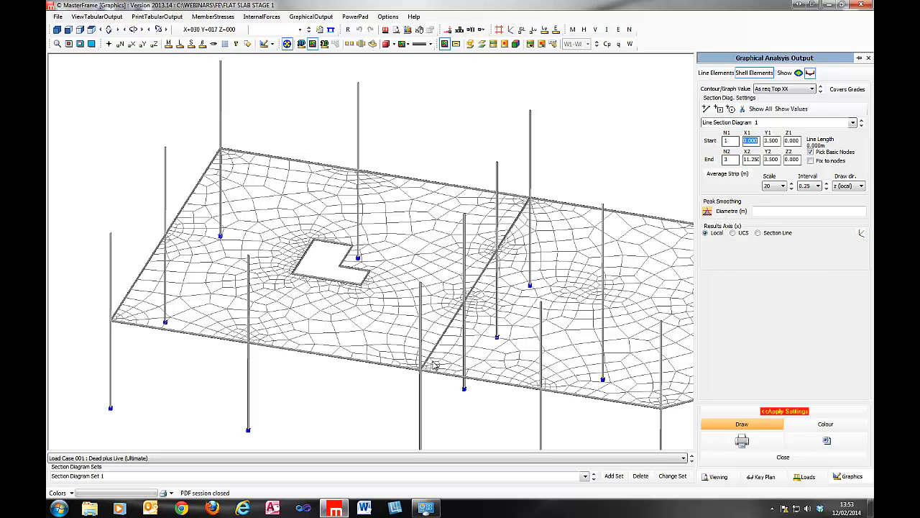
{"action": "left_click", "coordinate": [790, 183]}
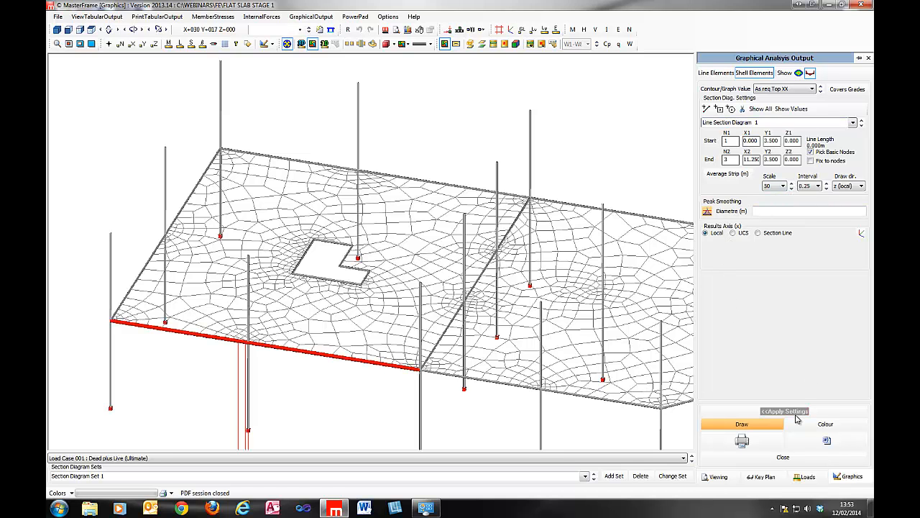
Set the section diagram's drawing direction to Y (global) and apply the setting
{"action": "left_click", "coordinate": [820, 90]}
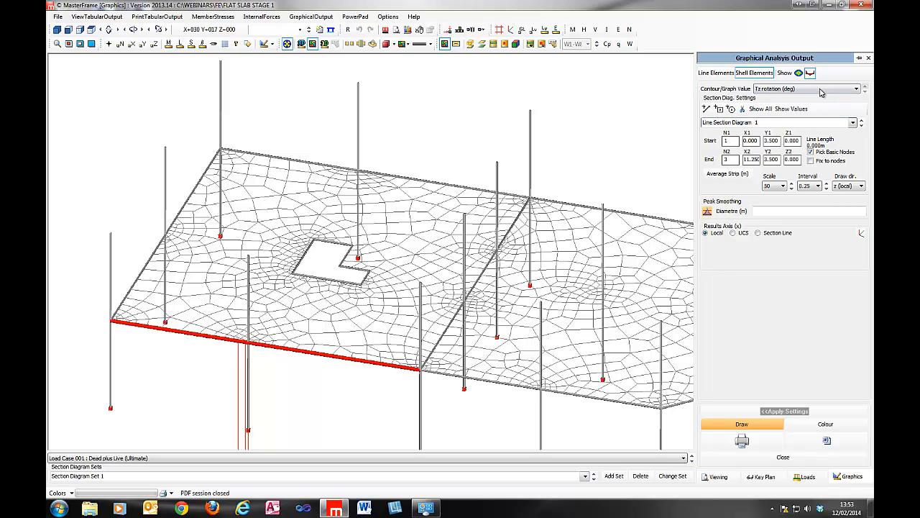
{"action": "left_click", "coordinate": [865, 90]}
{"action": "left_click", "coordinate": [845, 186]}
{"action": "left_click", "coordinate": [845, 200]}
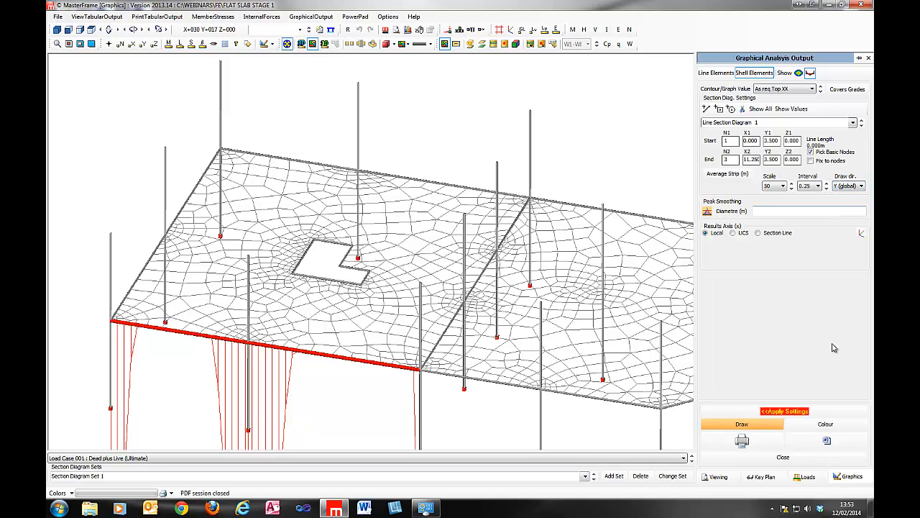
{"action": "left_click", "coordinate": [758, 411]}
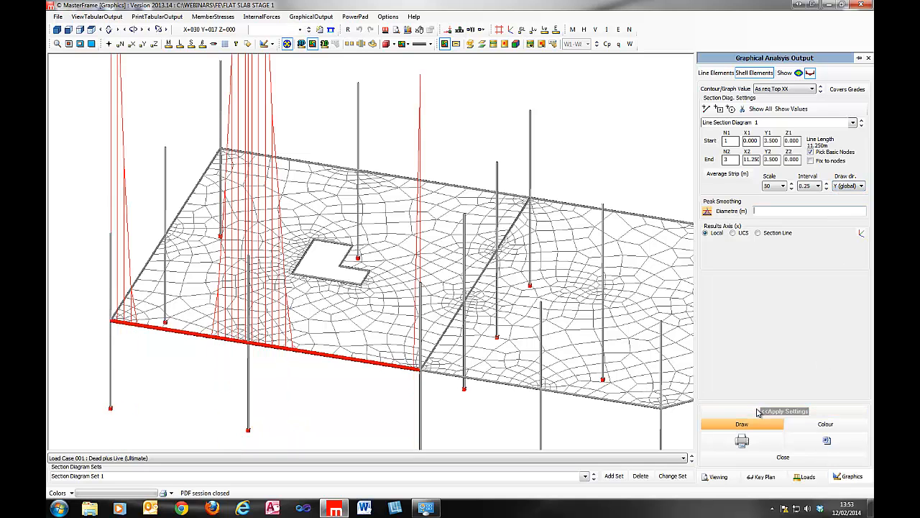
Set the section diagram's scale to 2000 and show its values along the slab edge
{"action": "left_click", "coordinate": [790, 188]}
{"action": "left_click", "coordinate": [791, 189]}
{"action": "left_click", "coordinate": [791, 189]}
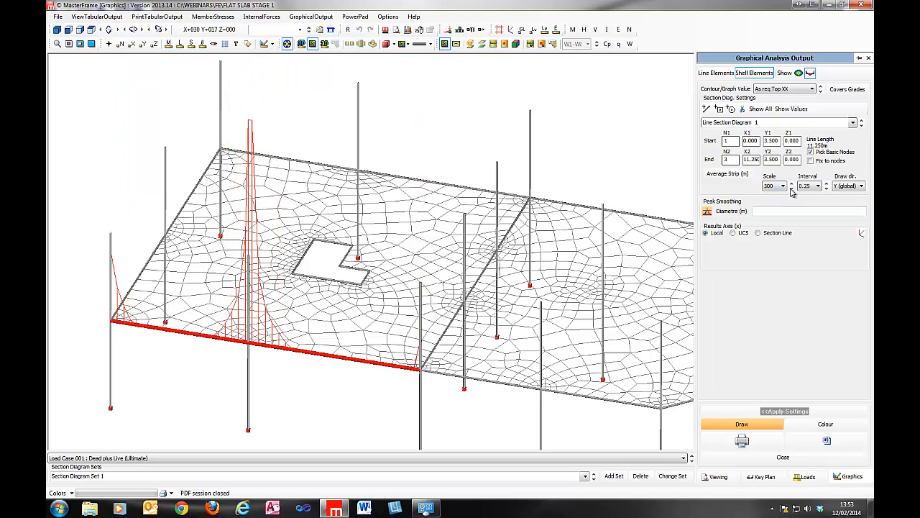
{"action": "left_click", "coordinate": [791, 188]}
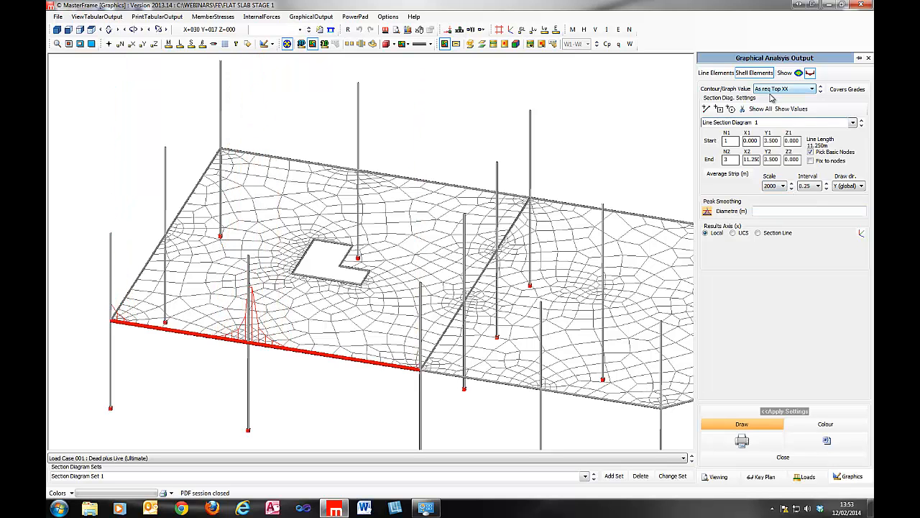
{"action": "left_click", "coordinate": [790, 109]}
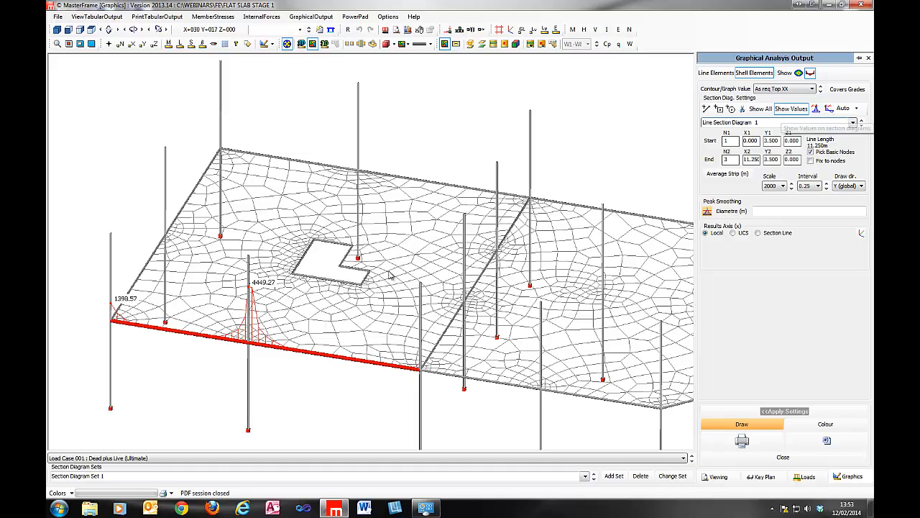
{"action": "middle_click_drag", "start_coordinate": [390, 304], "coordinate": [405, 247]}
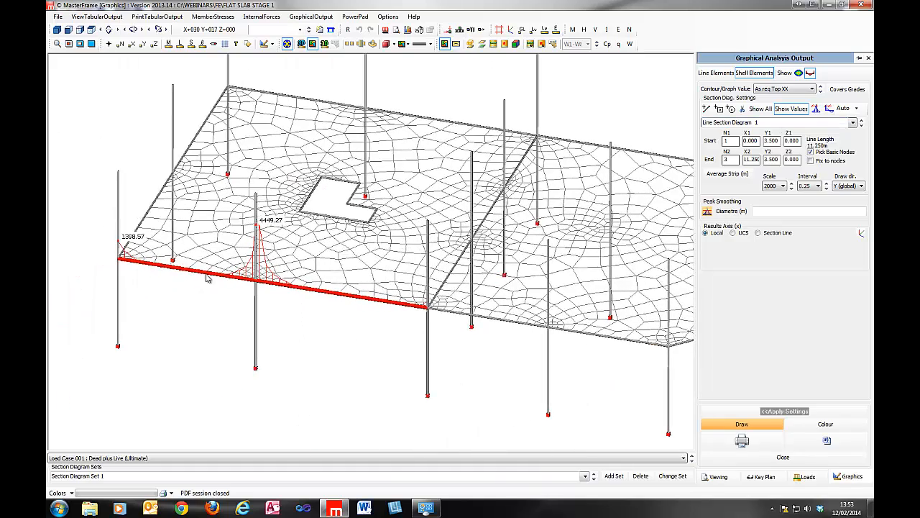
{"action": "left_click_drag", "start_coordinate": [324, 280], "coordinate": [138, 249]}
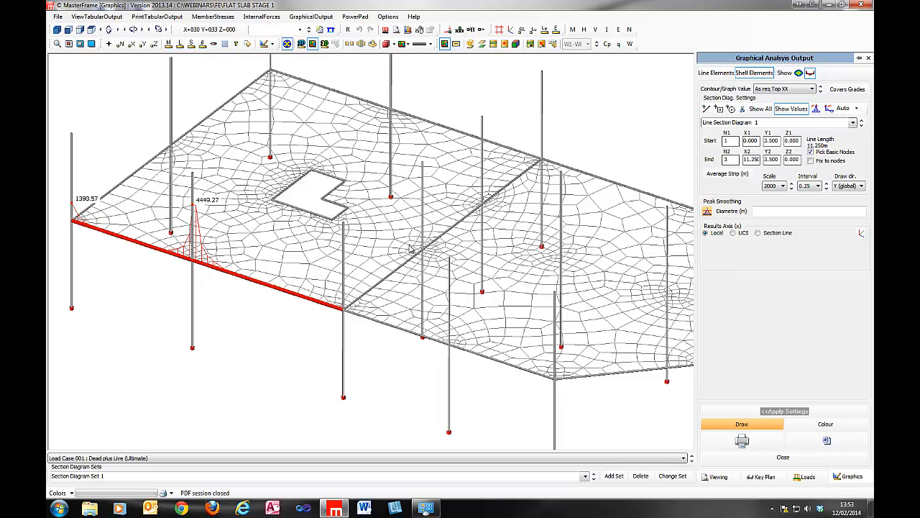
Average the edge section's top XX reinforcement over a 2 m strip and examine the resulting peaks at the columns
{"action": "left_click", "coordinate": [728, 174]}
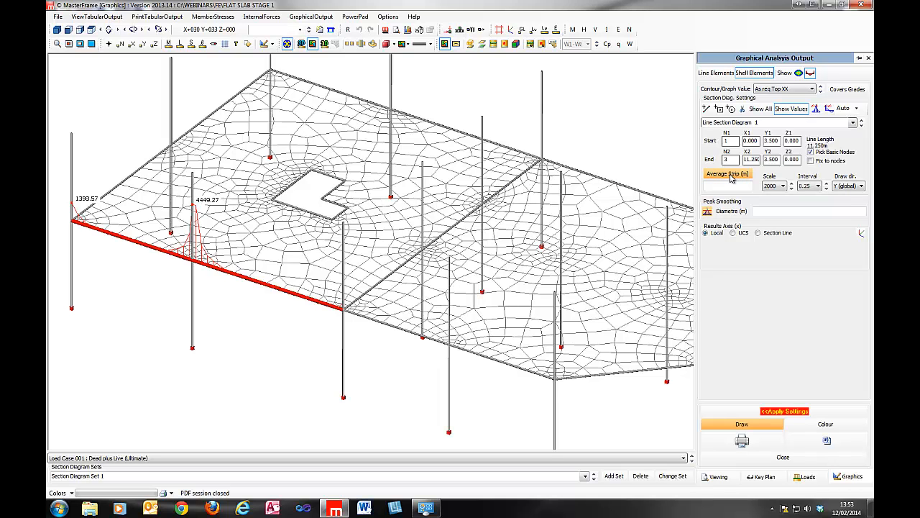
{"action": "left_click", "coordinate": [730, 184]}
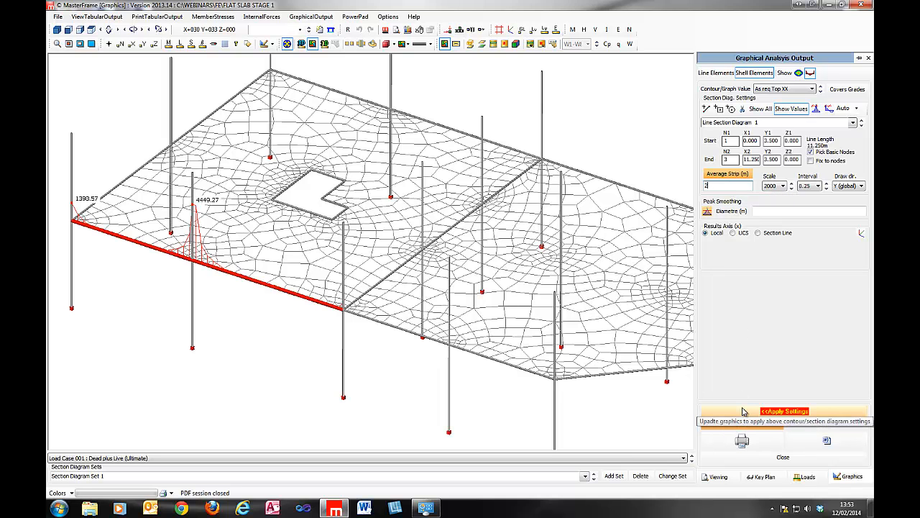
{"action": "type", "text": "2"}
{"action": "left_click", "coordinate": [744, 411]}
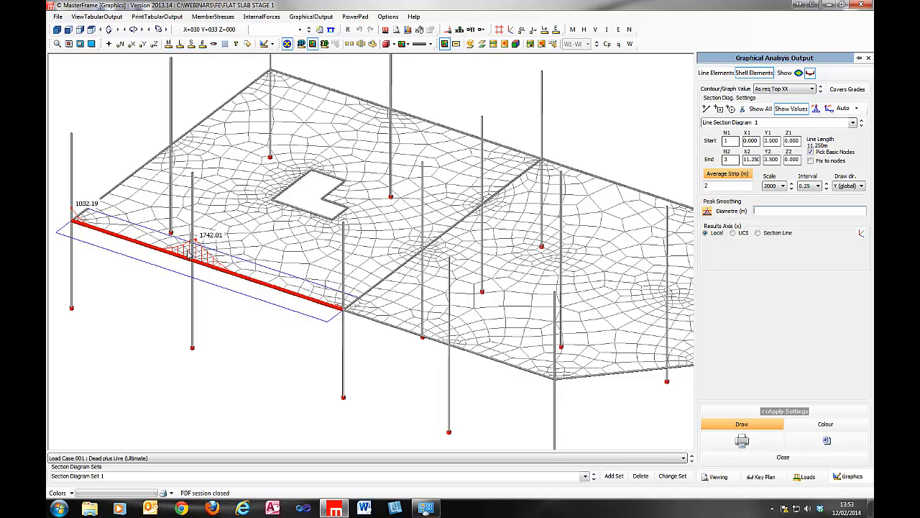
{"action": "middle_click_drag", "start_coordinate": [198, 240], "coordinate": [274, 251]}
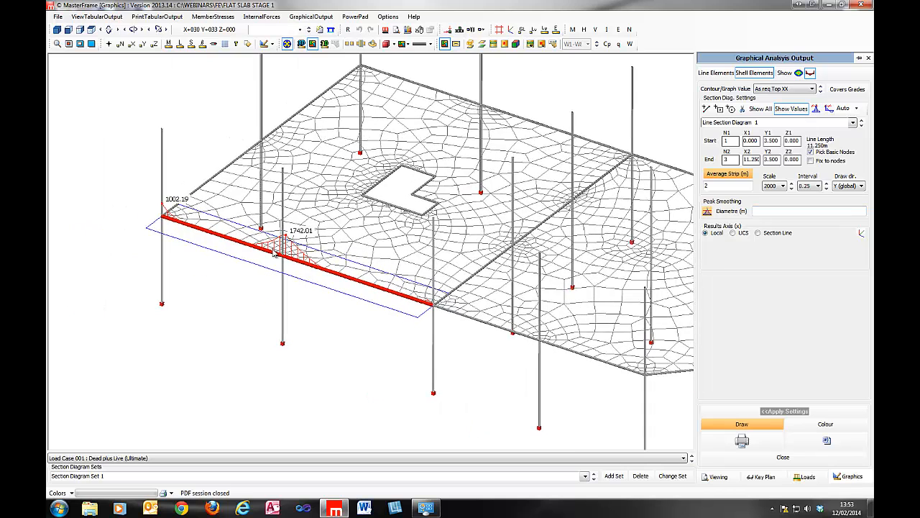
{"action": "scroll", "coordinate": [279, 249], "scroll_direction": "up", "scroll_amount": 2}
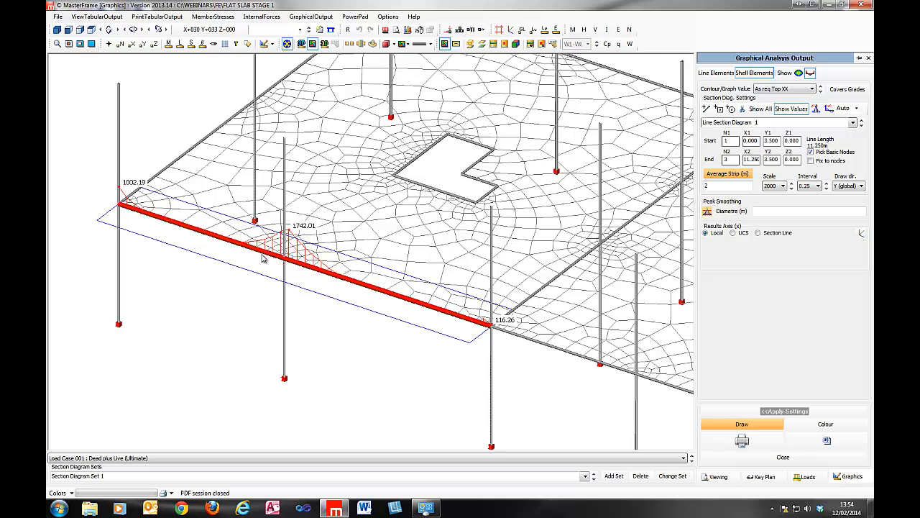
{"action": "middle_click_drag", "start_coordinate": [489, 175], "coordinate": [463, 193]}
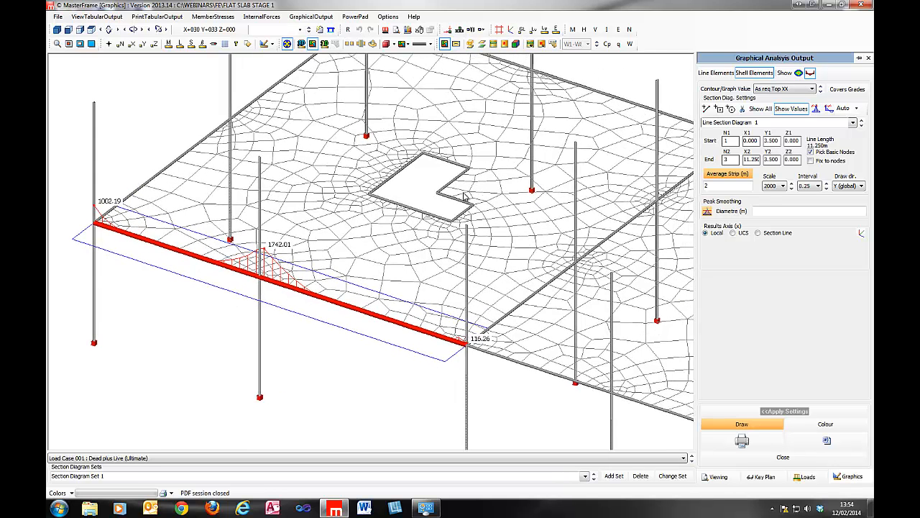
Create a second line section diagram from edge node 6 to node 16 at the opening's corner
{"action": "left_click", "coordinate": [708, 109]}
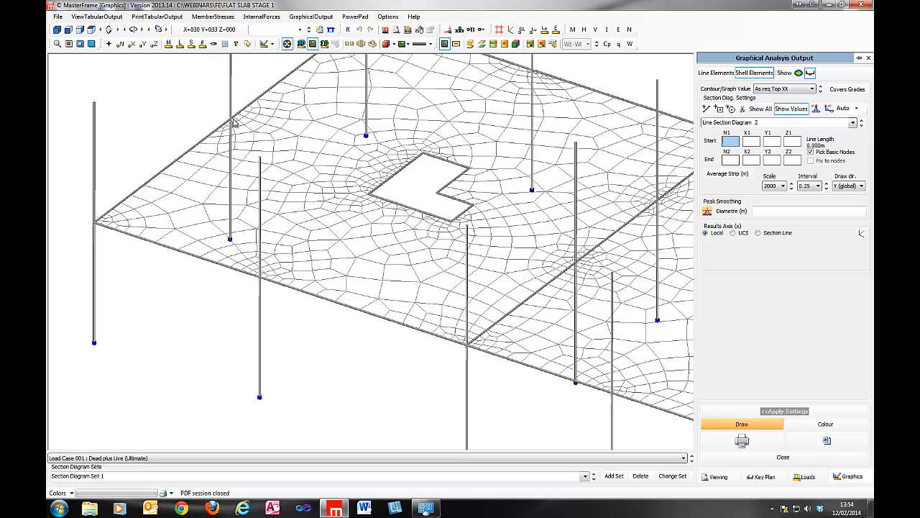
{"action": "left_click", "coordinate": [234, 121]}
{"action": "left_click", "coordinate": [373, 197]}
{"action": "left_click", "coordinate": [803, 412]}
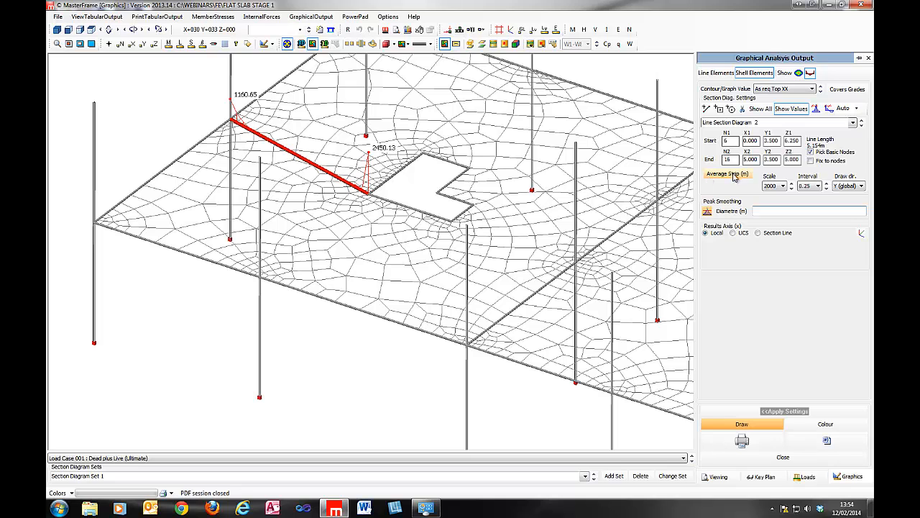
{"action": "middle_click_drag", "start_coordinate": [563, 188], "coordinate": [480, 153]}
{"action": "scroll", "coordinate": [518, 202], "scroll_direction": "down", "scroll_amount": 3}
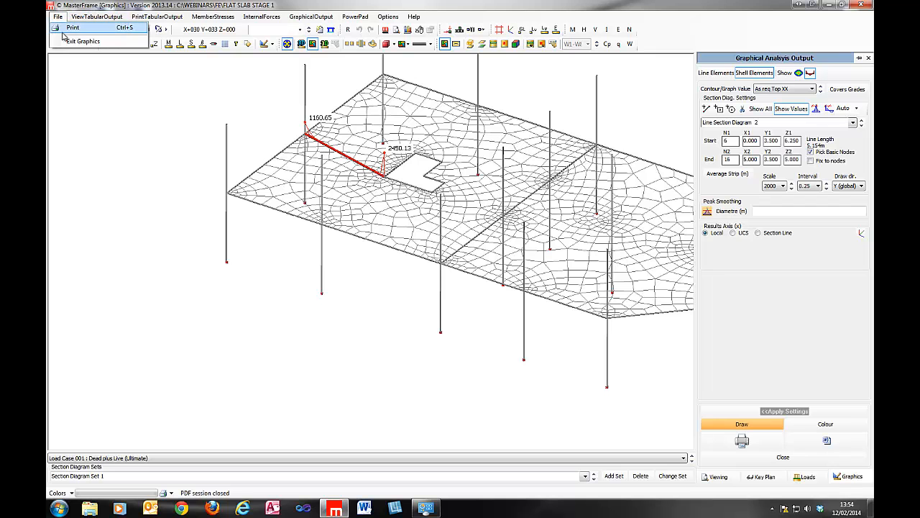
Leave the graphical output and open the Flat Slab Stage 3 model
{"action": "left_click", "coordinate": [68, 43]}
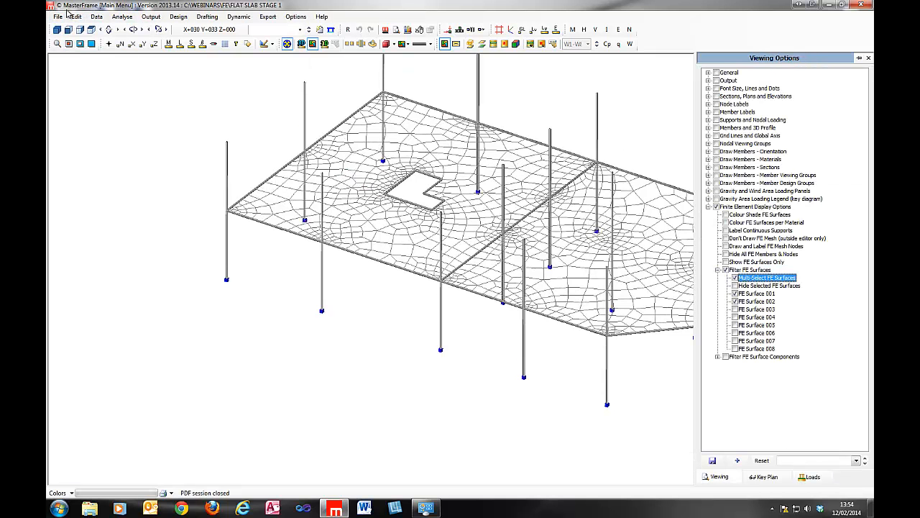
{"action": "left_click", "coordinate": [58, 16]}
{"action": "mouse_move", "coordinate": [87, 56]}
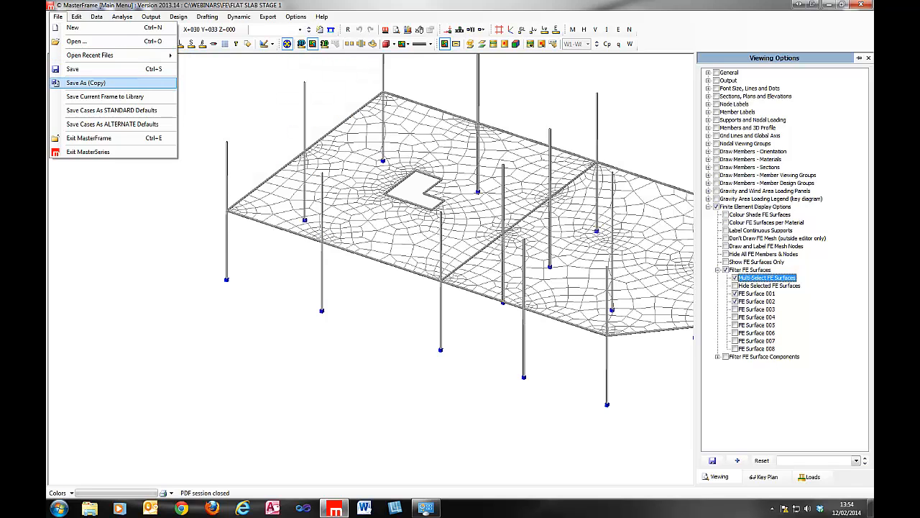
{"action": "left_click", "coordinate": [85, 83]}
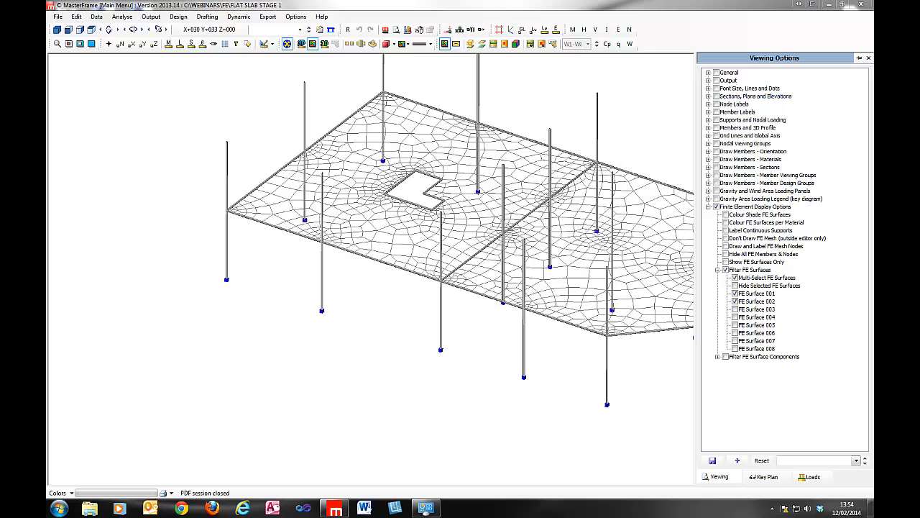
{"action": "left_click", "coordinate": [58, 16]}
{"action": "left_click", "coordinate": [58, 16]}
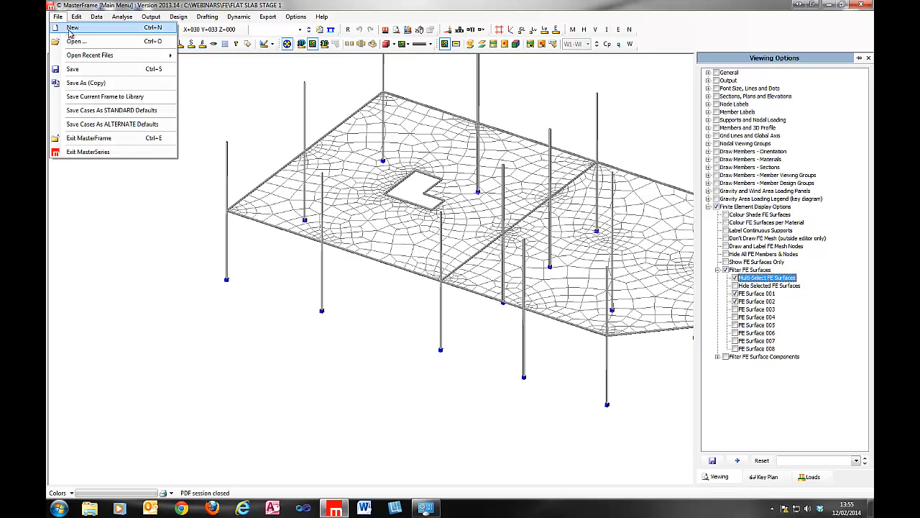
{"action": "mouse_move", "coordinate": [90, 56]}
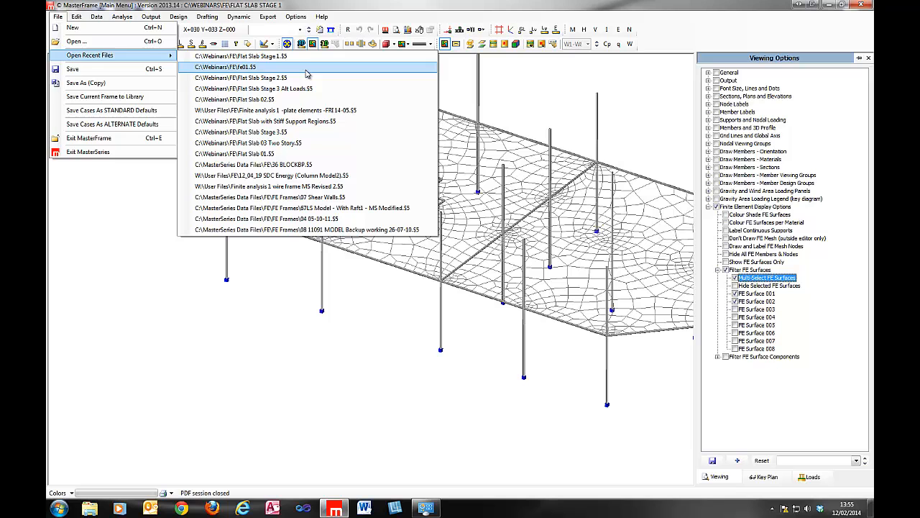
{"action": "left_click", "coordinate": [230, 55]}
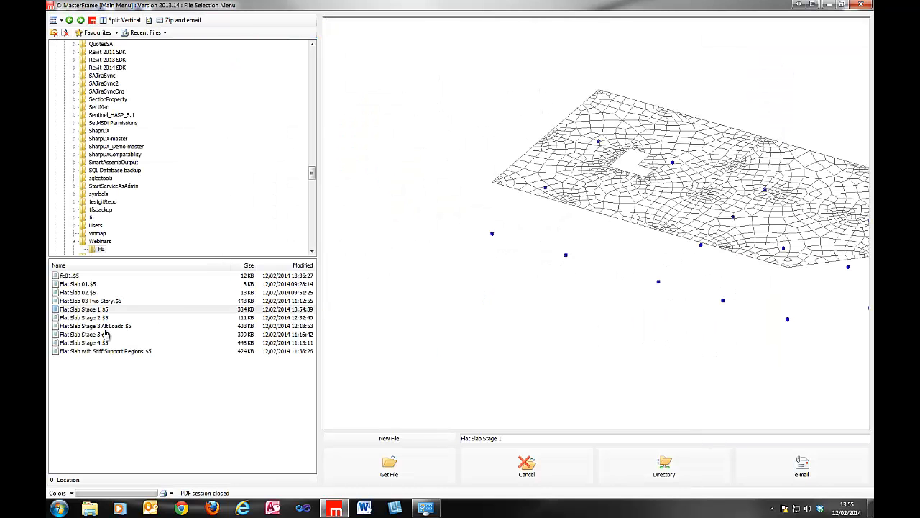
{"action": "left_click", "coordinate": [108, 335]}
{"action": "left_click", "coordinate": [417, 465]}
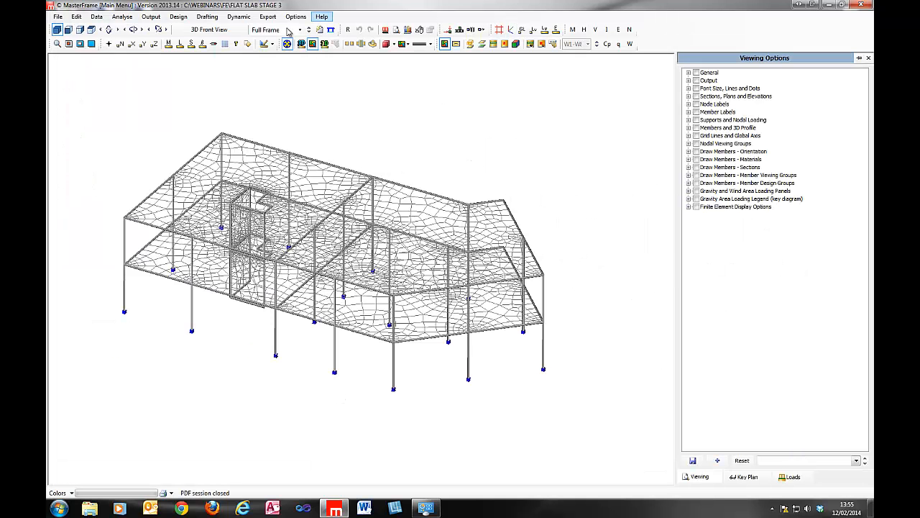
Display the shell elements' section diagrams of required top XX reinforcement in the graphical analysis output
{"action": "left_click", "coordinate": [152, 18]}
{"action": "left_click", "coordinate": [180, 83]}
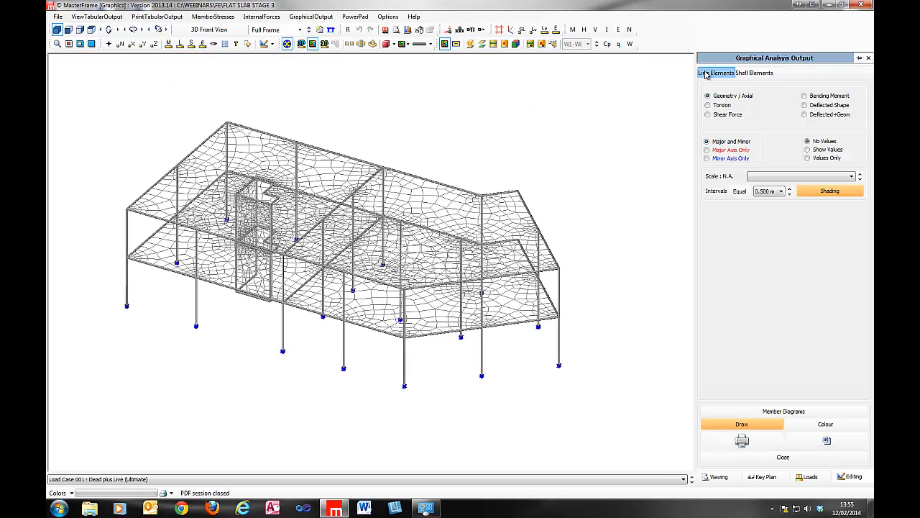
{"action": "left_click", "coordinate": [766, 74]}
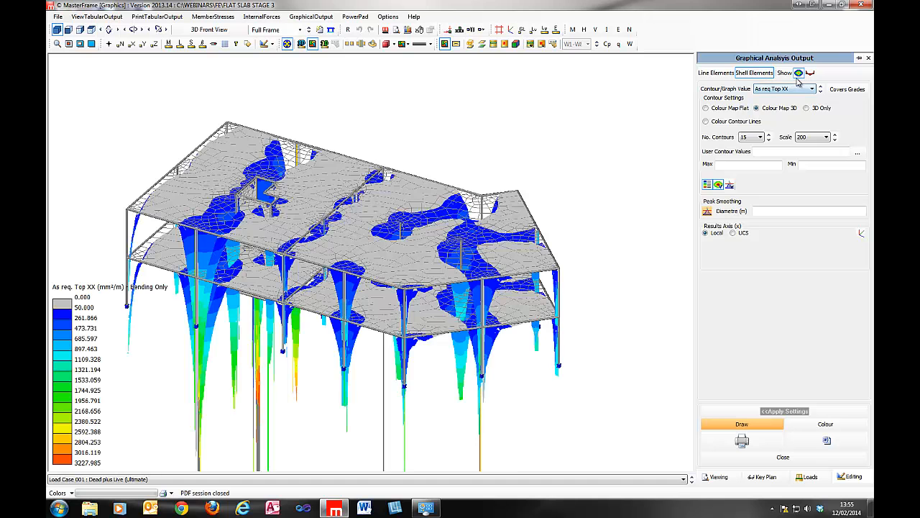
{"action": "left_click", "coordinate": [812, 74]}
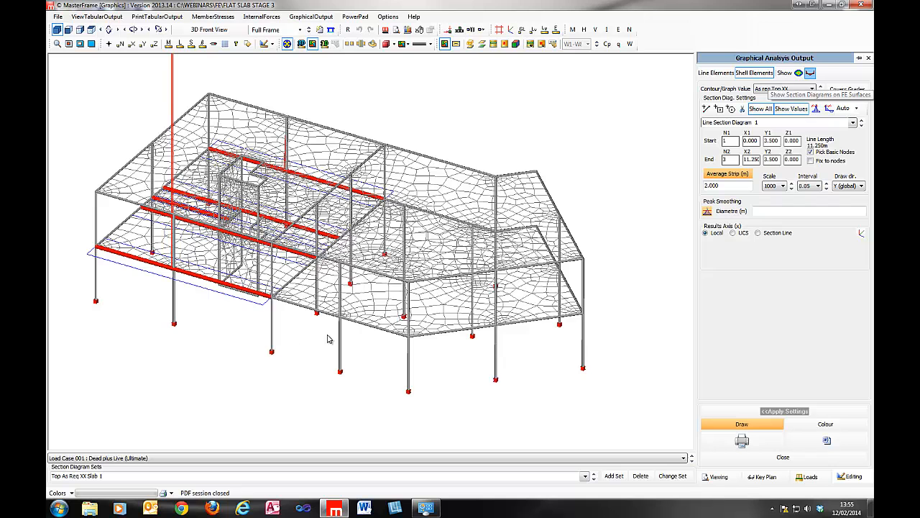
Restrict the display to Plan at Level 1 and show its section diagrams in a rotated 3D view
{"action": "left_click", "coordinate": [269, 74]}
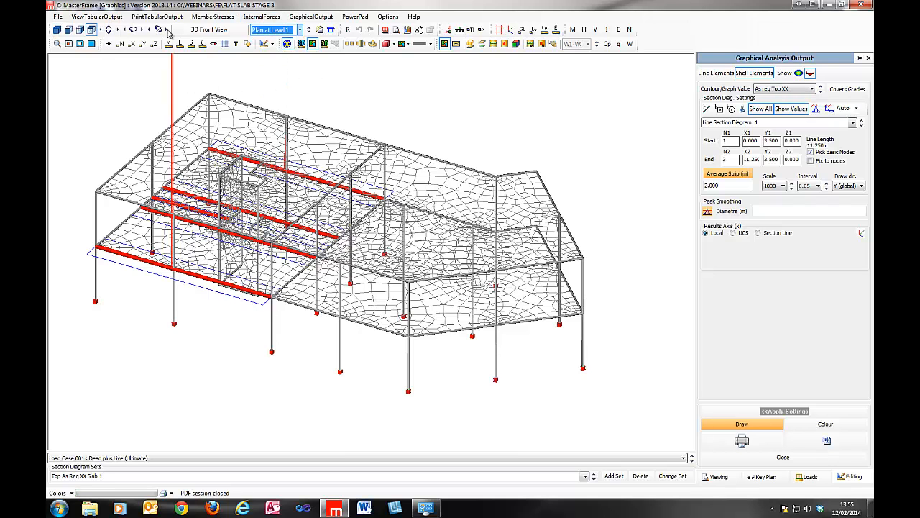
{"action": "left_click", "coordinate": [91, 30]}
{"action": "left_click", "coordinate": [57, 30]}
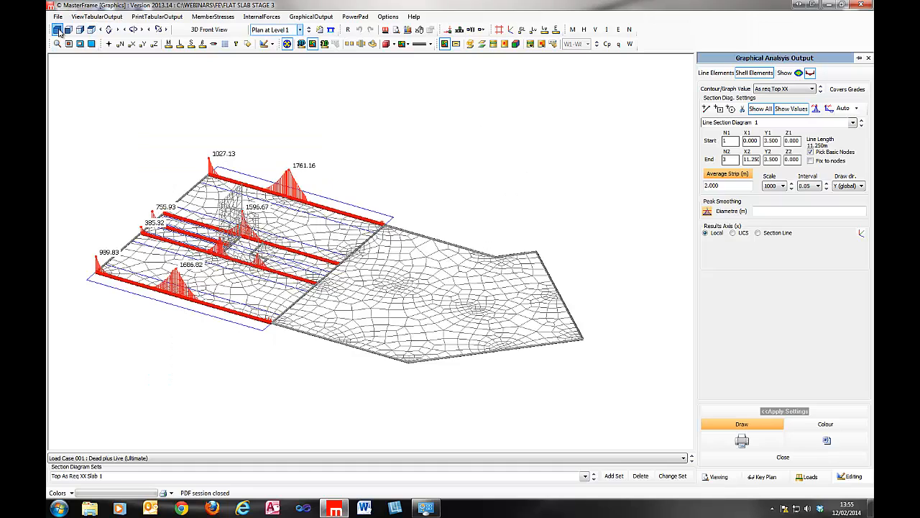
{"action": "middle_click_drag", "start_coordinate": [412, 229], "coordinate": [137, 250]}
{"action": "middle_click_drag", "start_coordinate": [250, 253], "coordinate": [340, 233]}
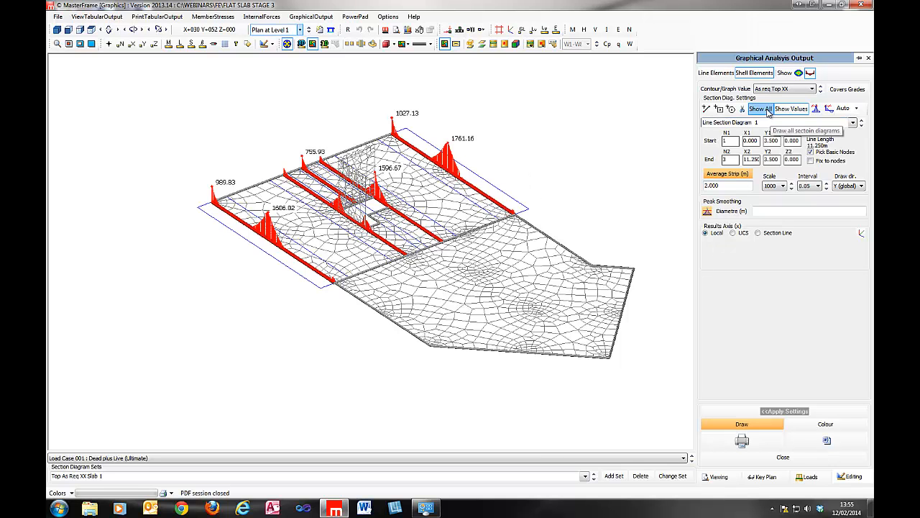
Label the zero-value distances on the Level 1 section diagrams and examine them around the columns and opening, including in plan view
{"action": "left_click", "coordinate": [829, 109]}
{"action": "scroll", "coordinate": [425, 173], "scroll_direction": "up", "scroll_amount": 5}
{"action": "scroll", "coordinate": [425, 119], "scroll_direction": "up", "scroll_amount": 3}
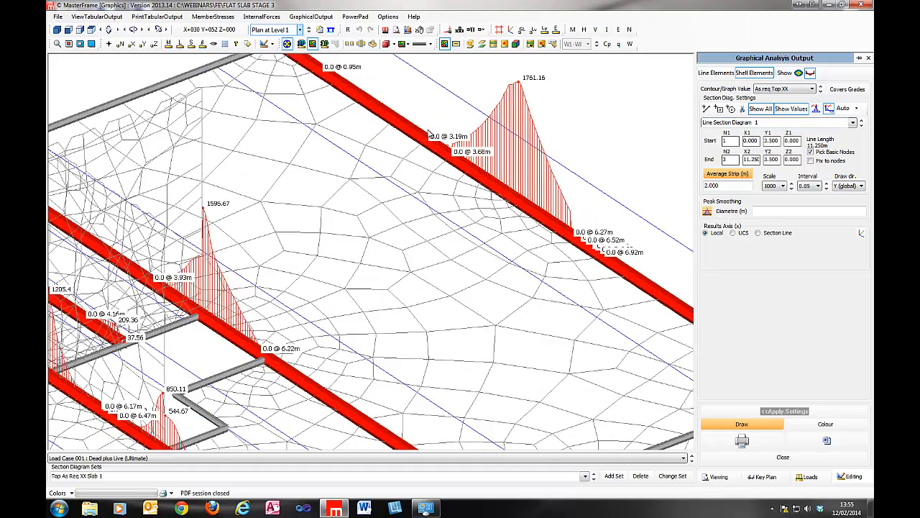
{"action": "scroll", "coordinate": [502, 208], "scroll_direction": "up", "scroll_amount": 3}
{"action": "scroll", "coordinate": [376, 123], "scroll_direction": "up", "scroll_amount": 2}
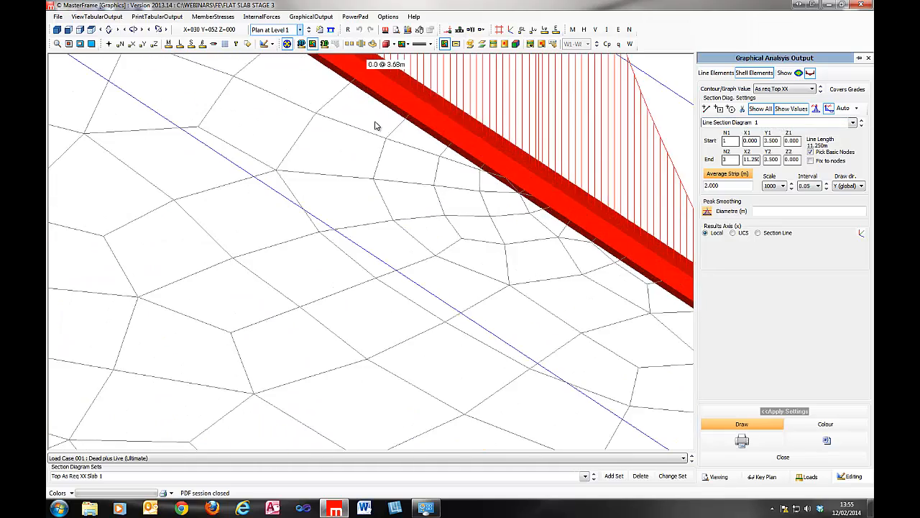
{"action": "scroll", "coordinate": [359, 107], "scroll_direction": "down", "scroll_amount": 1}
{"action": "scroll", "coordinate": [485, 143], "scroll_direction": "down", "scroll_amount": 1}
{"action": "scroll", "coordinate": [453, 184], "scroll_direction": "down", "scroll_amount": 2}
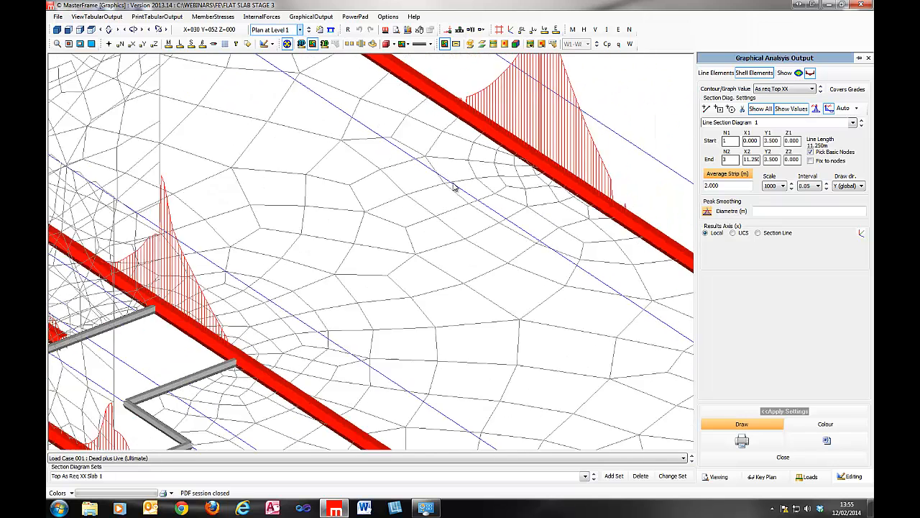
{"action": "scroll", "coordinate": [291, 277], "scroll_direction": "down", "scroll_amount": 1}
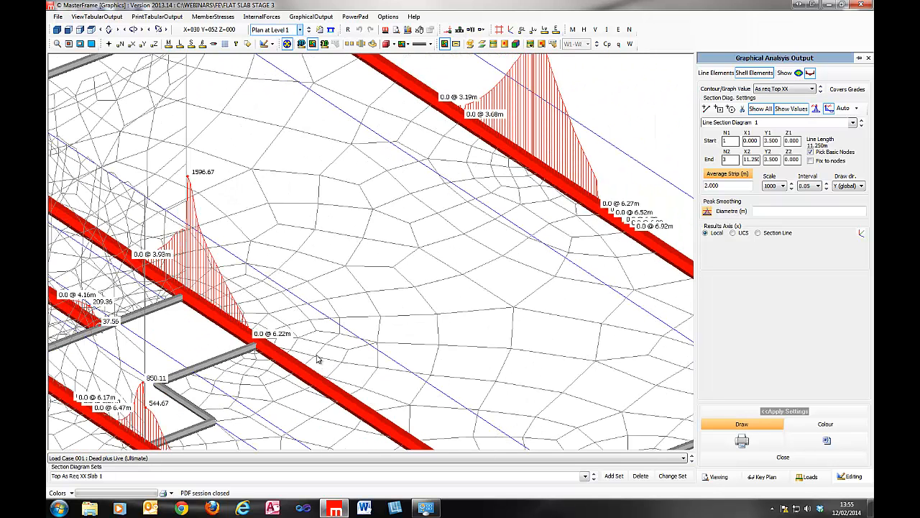
{"action": "left_click", "coordinate": [91, 30]}
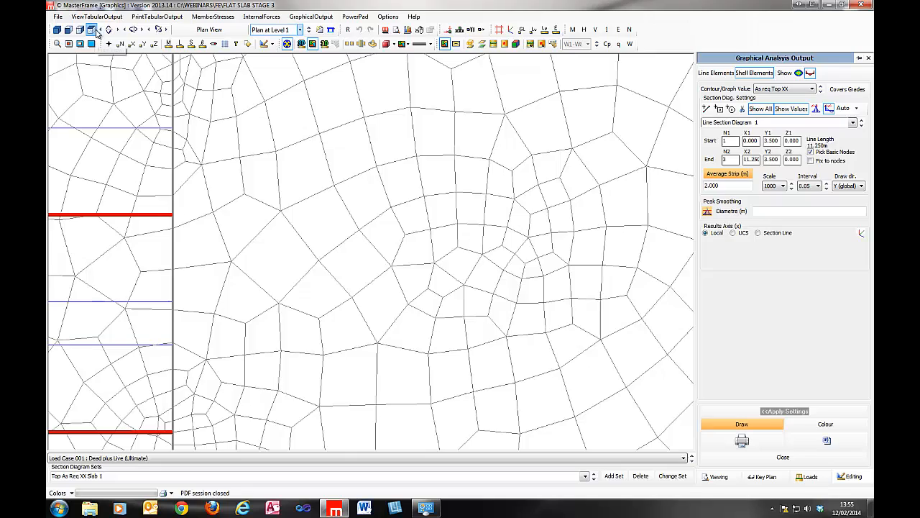
Remove the zero-value distance labels from the Level 1 section diagrams and review the list of line section diagrams in the set
{"action": "scroll", "coordinate": [273, 143], "scroll_direction": "down", "scroll_amount": 6}
{"action": "middle_click_drag", "start_coordinate": [273, 146], "coordinate": [543, 218]}
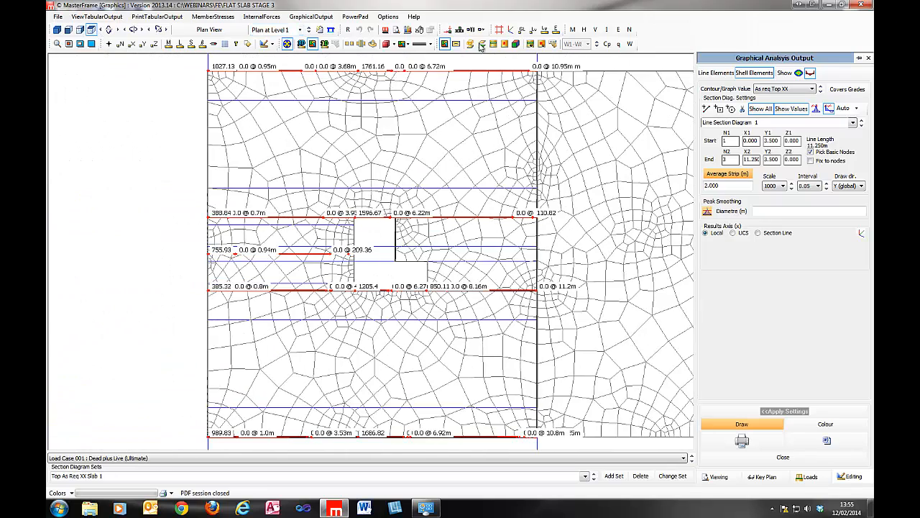
{"action": "left_click", "coordinate": [828, 107]}
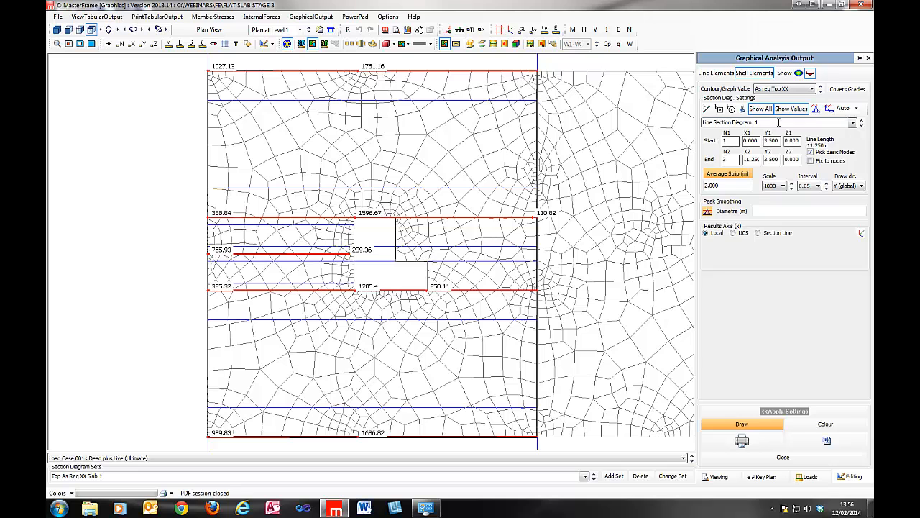
{"action": "left_click", "coordinate": [852, 123]}
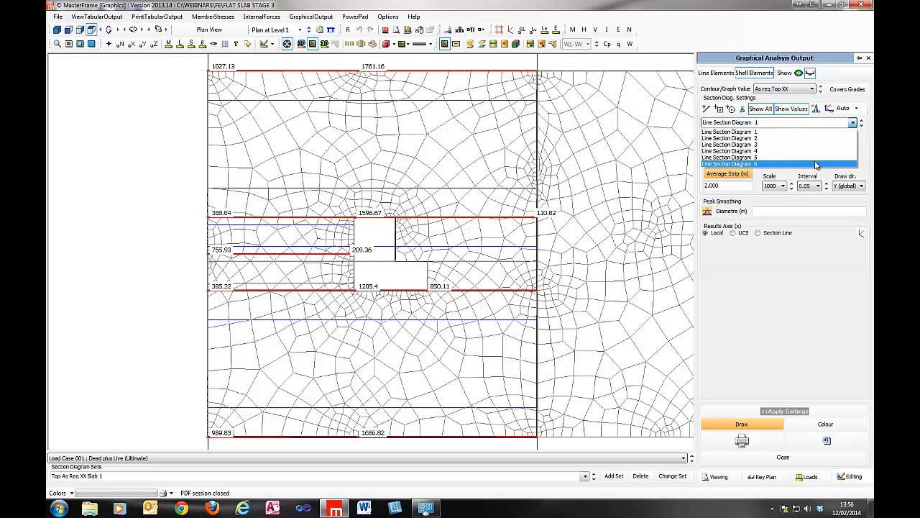
{"action": "left_click", "coordinate": [820, 131]}
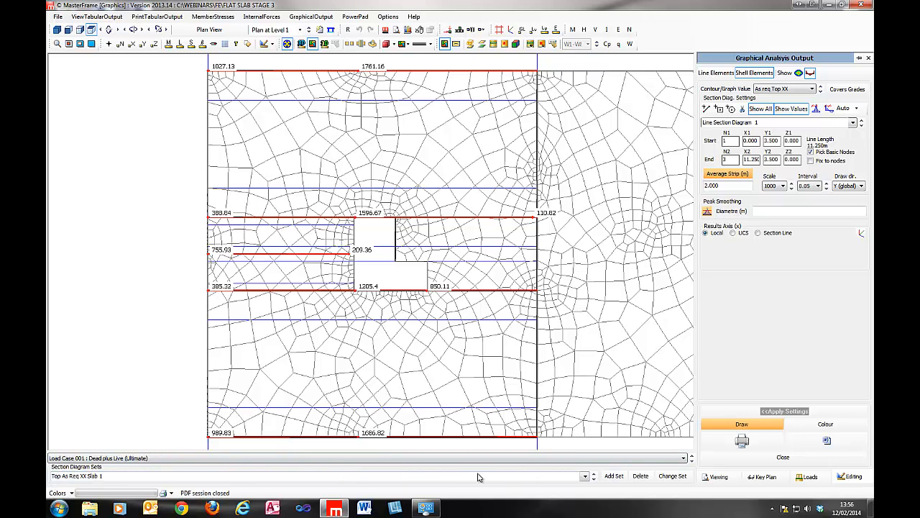
Switch to the saved section diagram set Top As Req YY Slab 1 and review its line sections across the slab
{"action": "left_click", "coordinate": [587, 477]}
{"action": "left_click", "coordinate": [575, 492]}
{"action": "left_click", "coordinate": [852, 122]}
{"action": "left_click", "coordinate": [852, 124]}
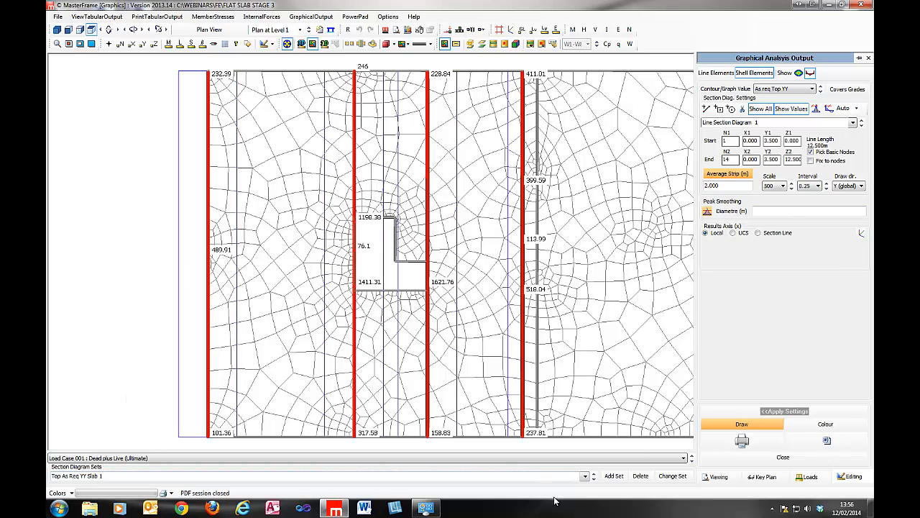
{"action": "left_click", "coordinate": [584, 476]}
{"action": "left_click", "coordinate": [584, 477]}
{"action": "middle_click_drag", "start_coordinate": [569, 266], "coordinate": [438, 280]}
{"action": "middle_click_drag", "start_coordinate": [359, 251], "coordinate": [287, 249]}
{"action": "scroll", "coordinate": [287, 253], "scroll_direction": "down", "scroll_amount": 2}
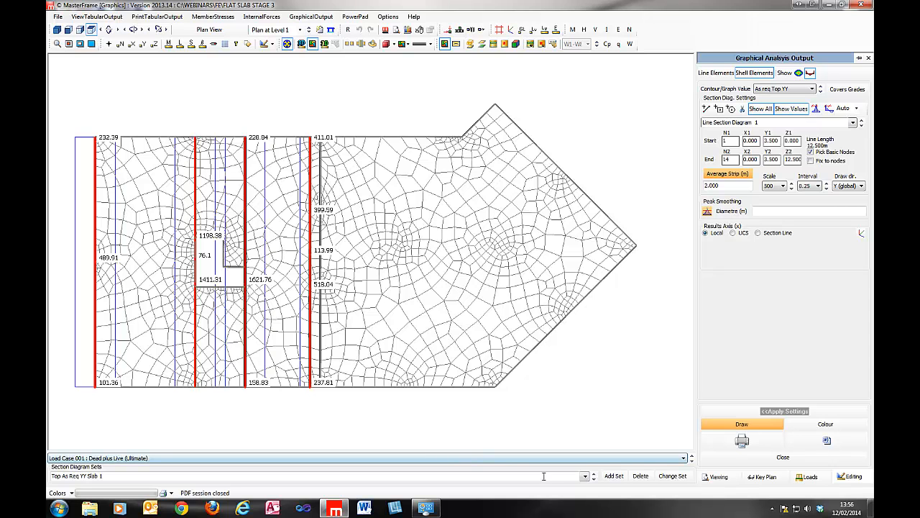
Add a new section diagram set named shear
{"action": "left_click", "coordinate": [613, 476]}
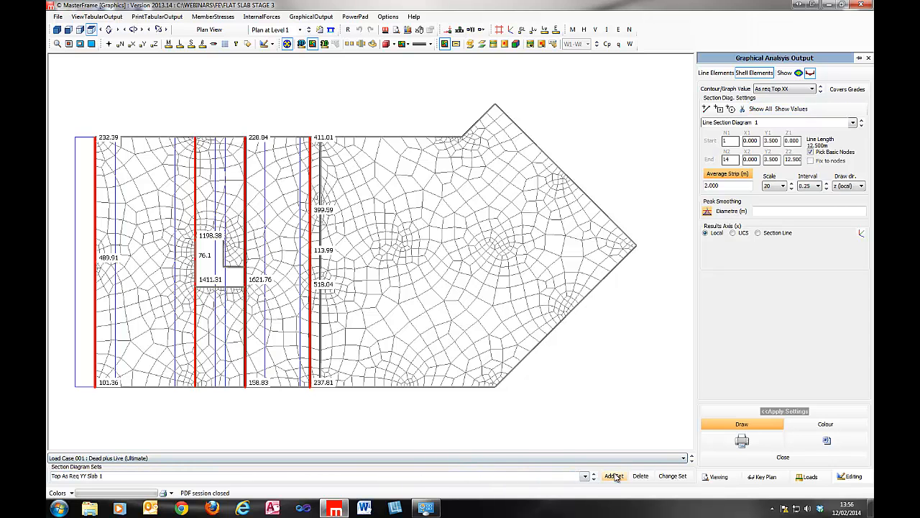
{"action": "left_click", "coordinate": [79, 477]}
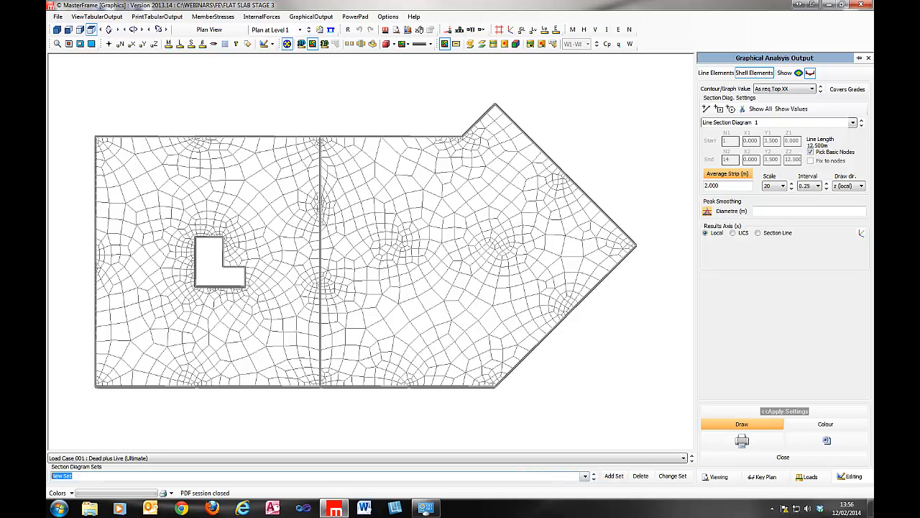
{"action": "type", "text": "shear"}
Add a rectangular section diagram of length 2 and width 2 centred on node 43, working in a 3D view with nodes displayed
{"action": "left_click", "coordinate": [56, 29]}
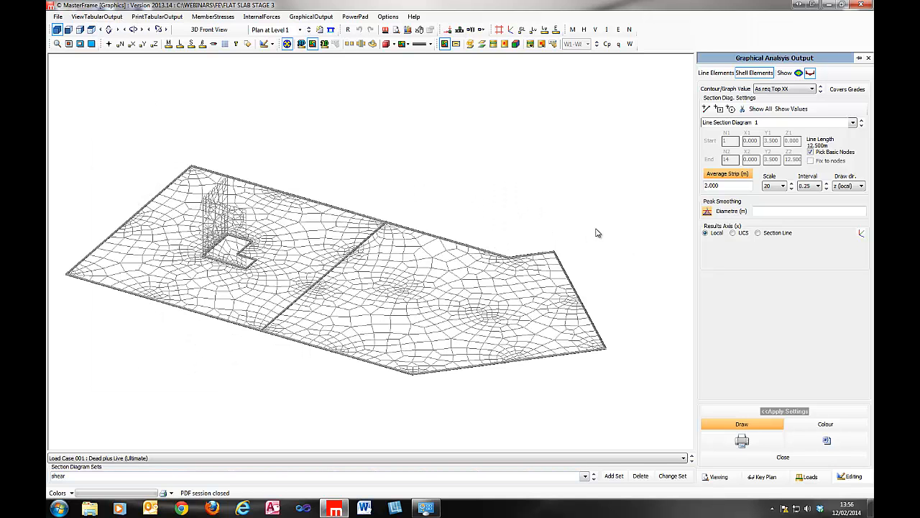
{"action": "left_click", "coordinate": [108, 43]}
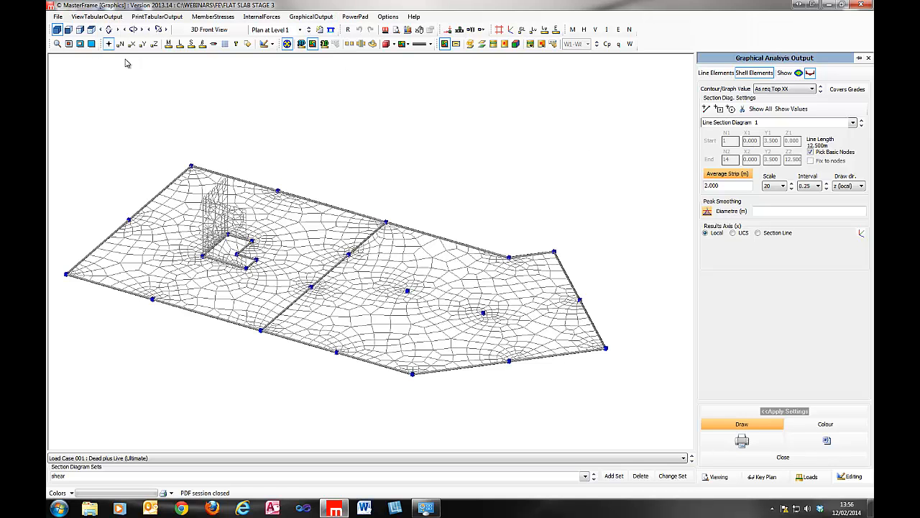
{"action": "left_click", "coordinate": [719, 109]}
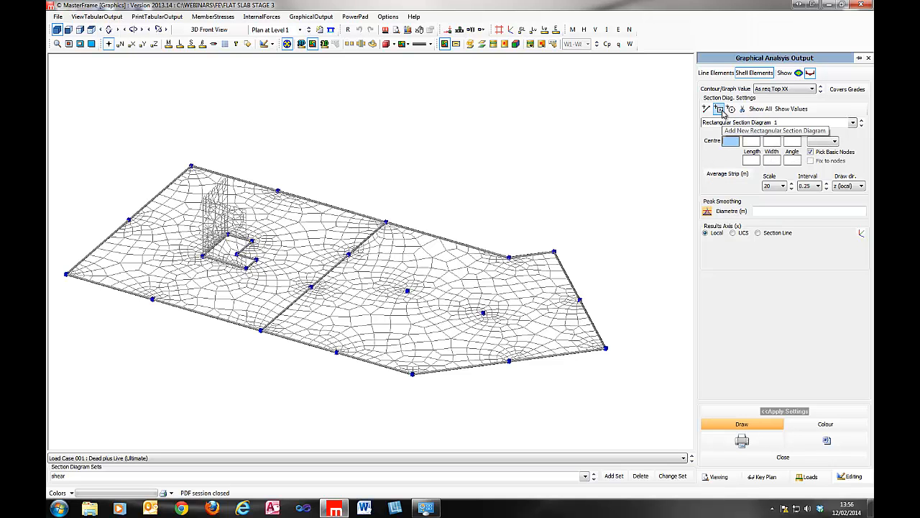
{"action": "left_click", "coordinate": [408, 292]}
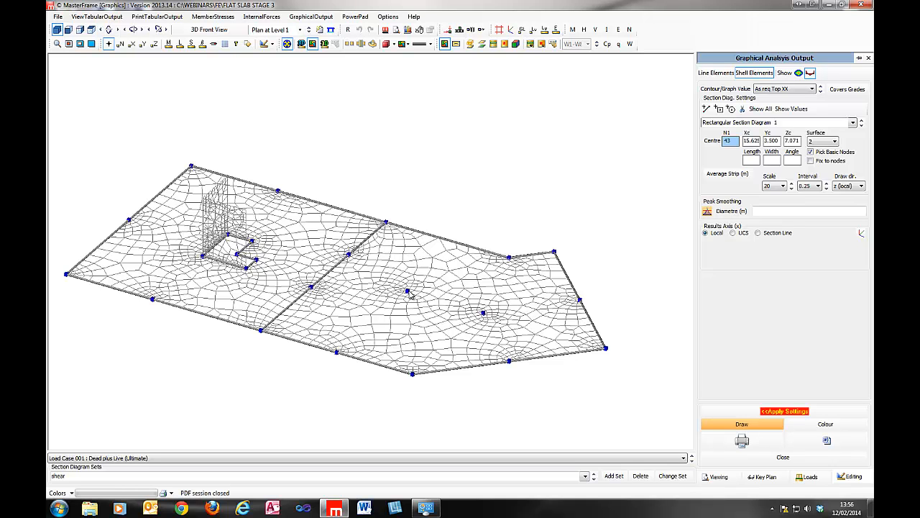
{"action": "left_click", "coordinate": [756, 160]}
{"action": "left_click", "coordinate": [785, 411]}
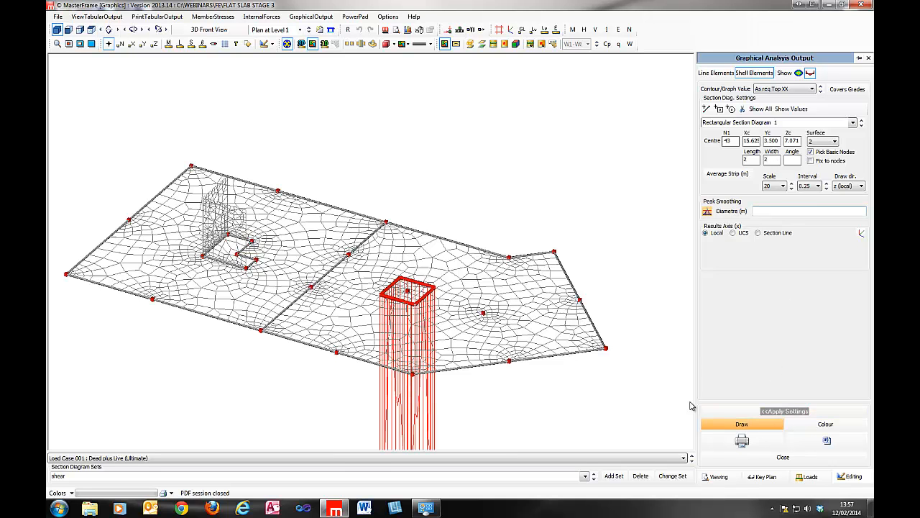
Draw the rectangular section diagram in the Y (global) direction and raise its scale value to shrink the plot
{"action": "left_click", "coordinate": [848, 186]}
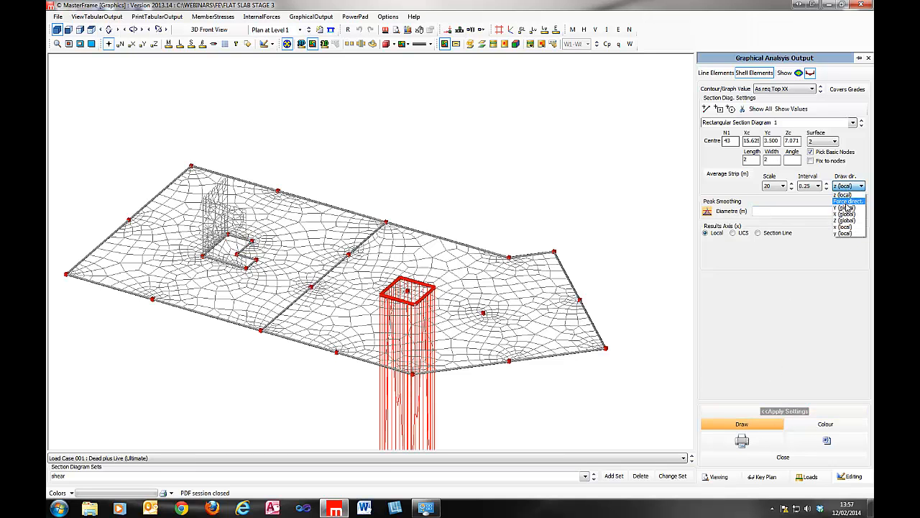
{"action": "left_click", "coordinate": [847, 208]}
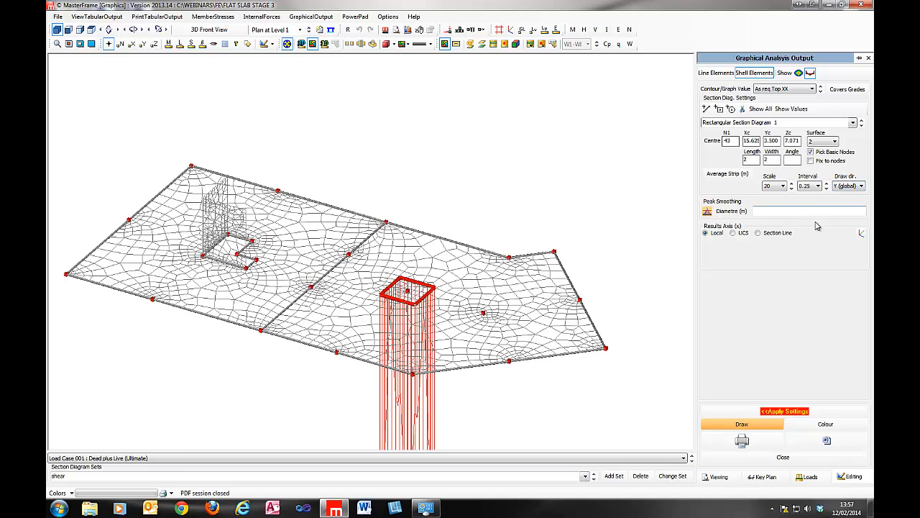
{"action": "left_click", "coordinate": [784, 411]}
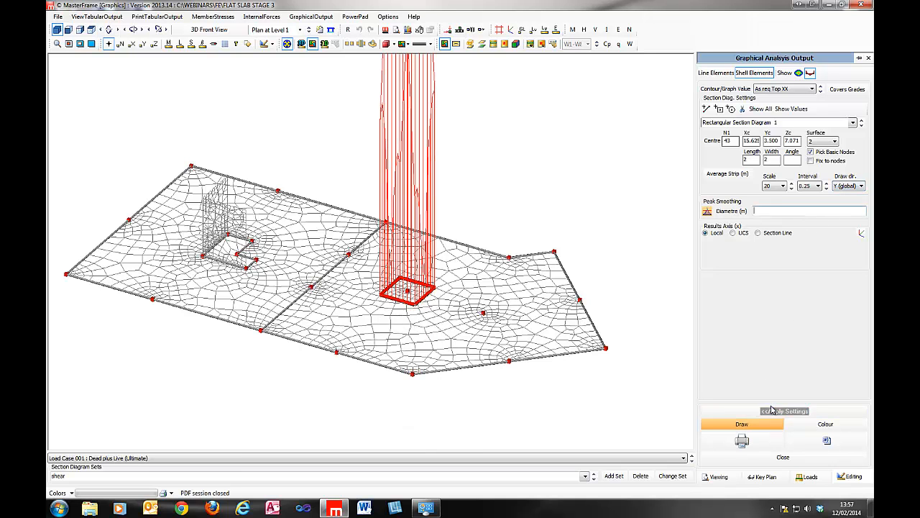
{"action": "left_click", "coordinate": [791, 183]}
{"action": "left_click", "coordinate": [791, 183]}
{"action": "left_click", "coordinate": [790, 183]}
{"action": "left_click", "coordinate": [791, 184]}
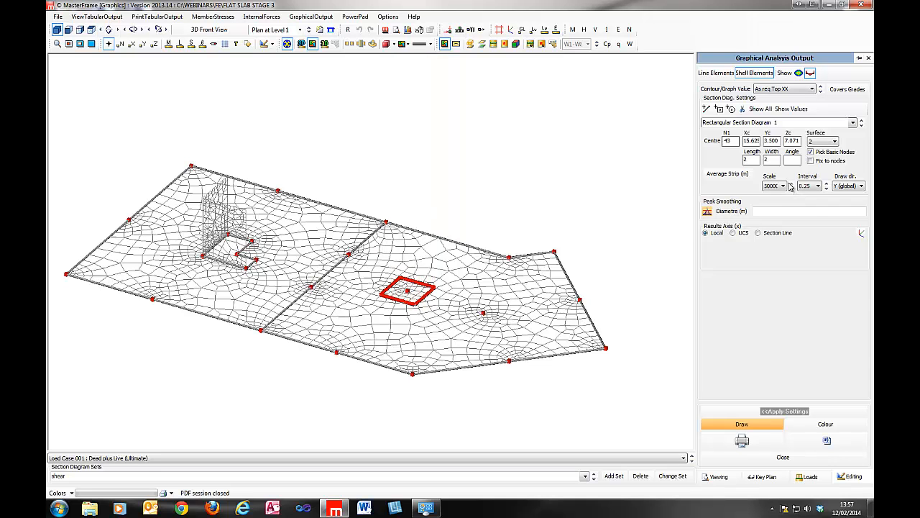
Plot FVmax (kN/m) shear on the rectangular section diagram at a scale of 50 and show its values
{"action": "left_click", "coordinate": [783, 88]}
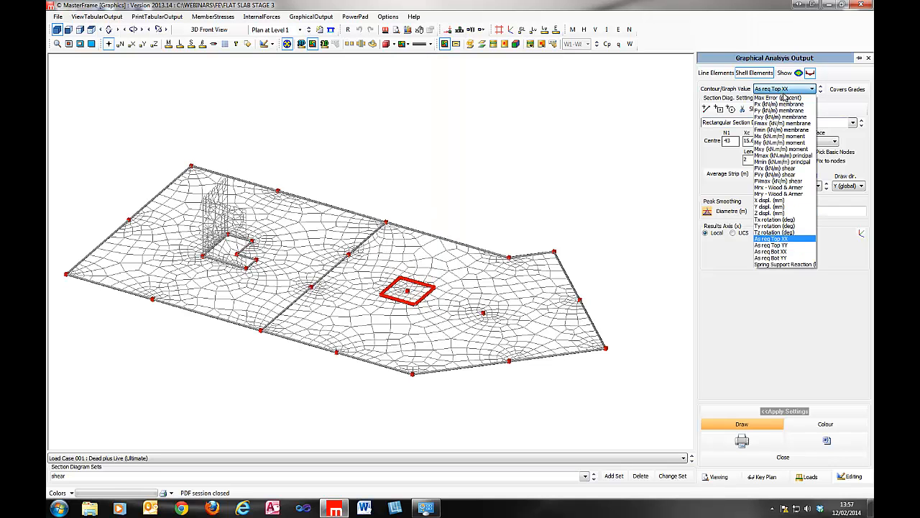
{"action": "left_click", "coordinate": [769, 207]}
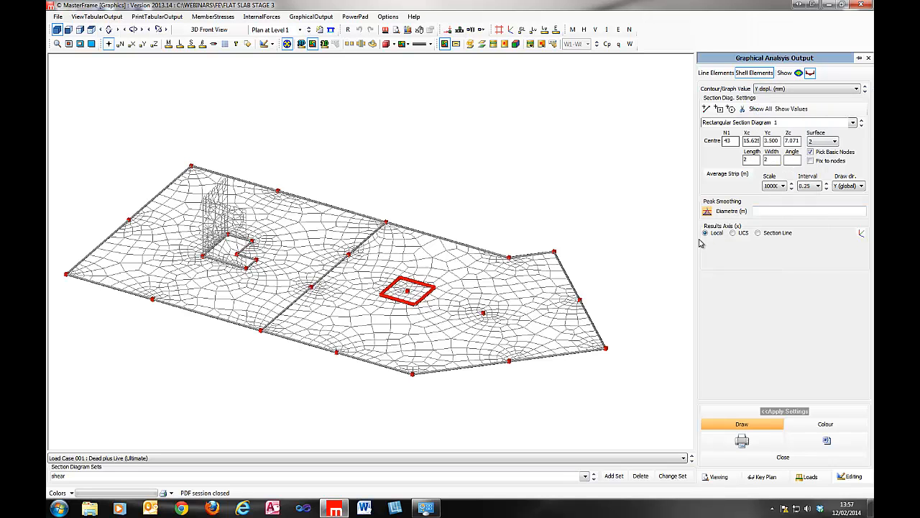
{"action": "left_click", "coordinate": [780, 88]}
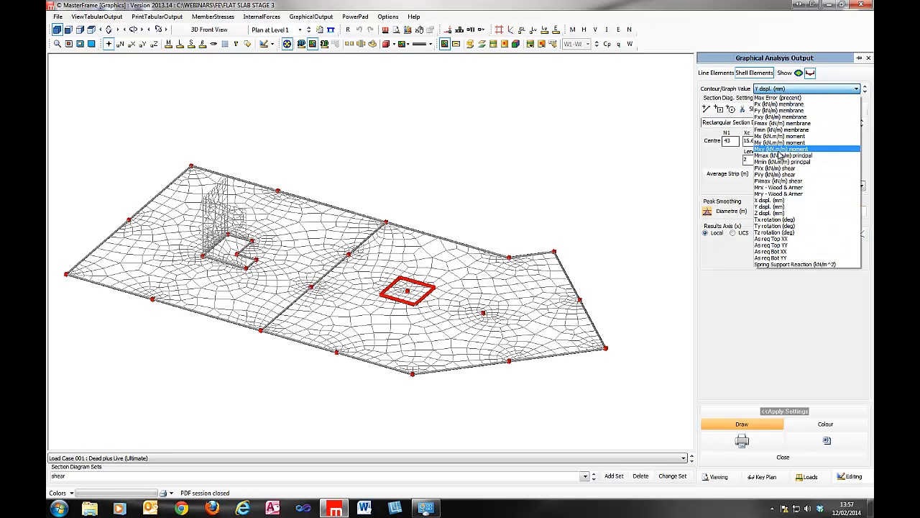
{"action": "left_click", "coordinate": [777, 181]}
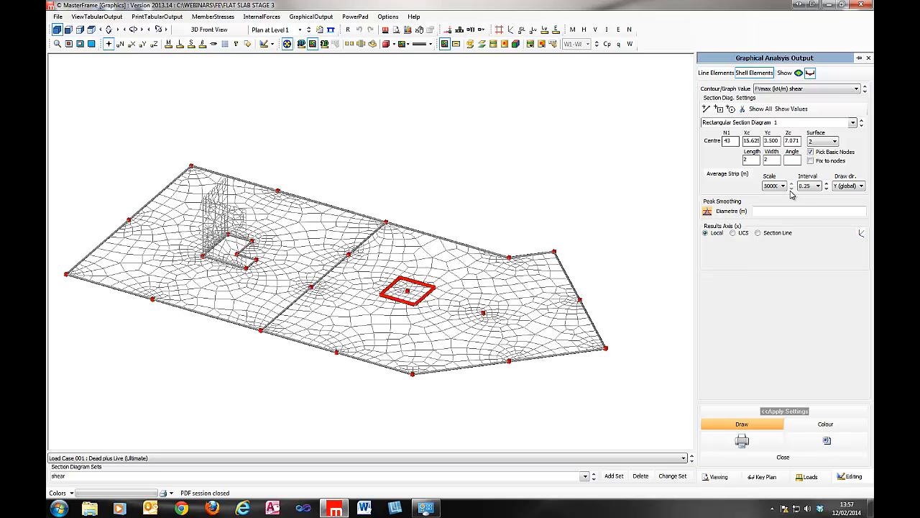
{"action": "left_click", "coordinate": [790, 189]}
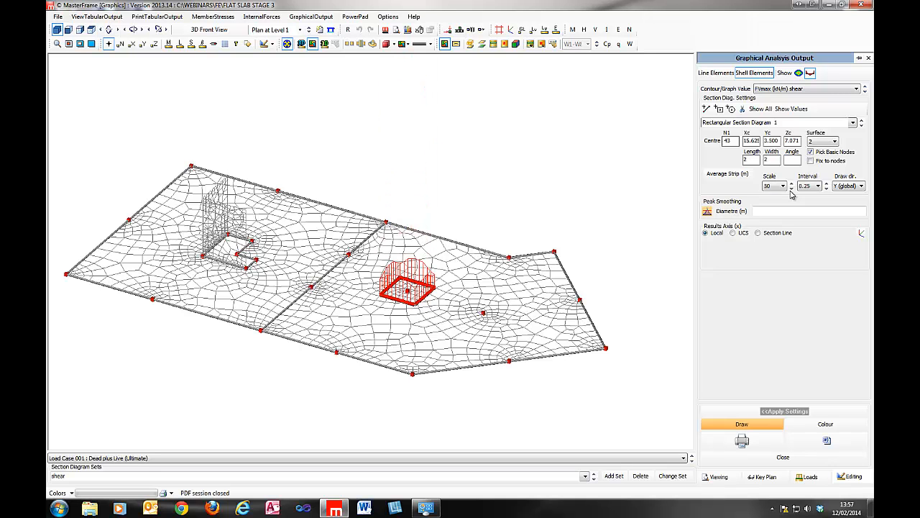
{"action": "left_click", "coordinate": [791, 108]}
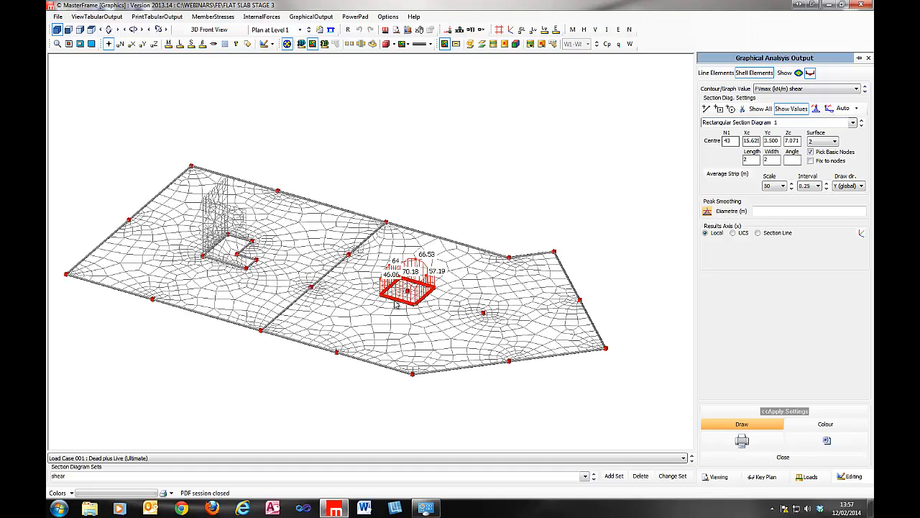
Examine the shear values around the rectangular perimeter at the internal column and compare its position with the other supports
{"action": "middle_click_drag", "start_coordinate": [395, 301], "coordinate": [371, 252]}
{"action": "scroll", "coordinate": [373, 250], "scroll_direction": "up", "scroll_amount": 5}
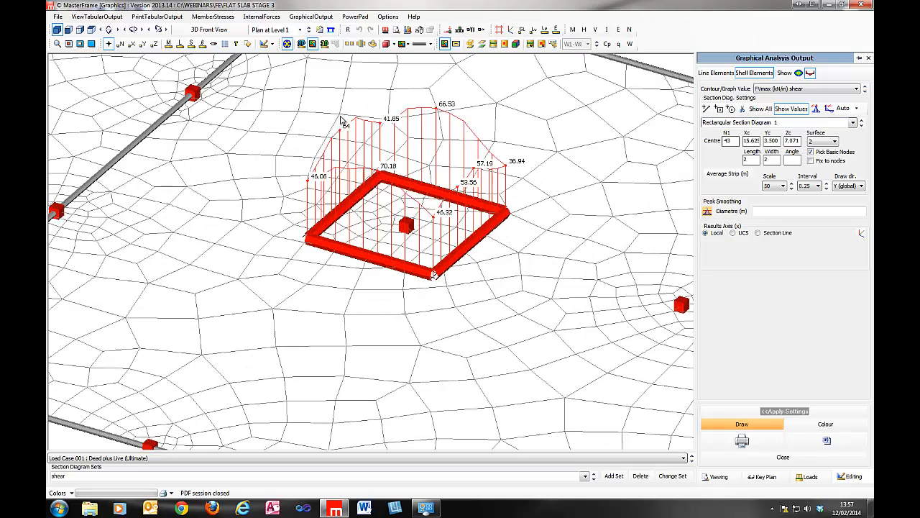
{"action": "middle_click_drag", "start_coordinate": [533, 249], "coordinate": [168, 260]}
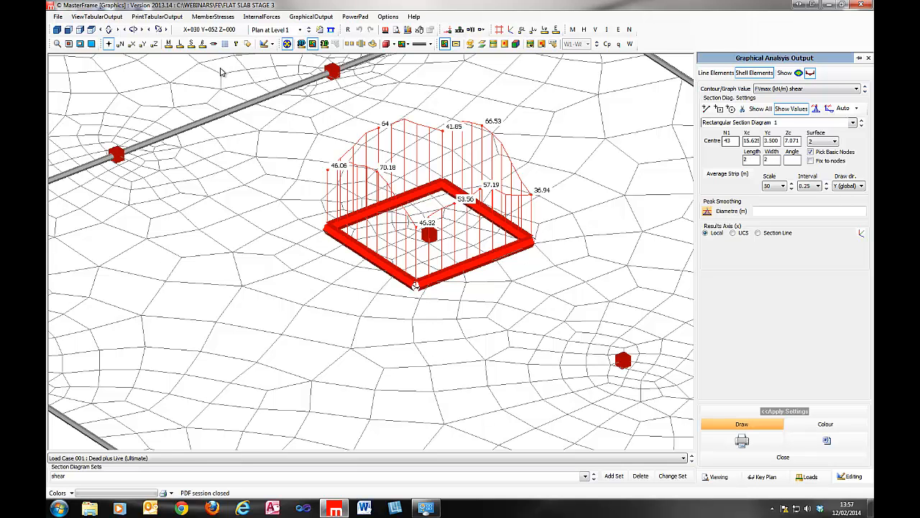
{"action": "middle_click_drag", "start_coordinate": [375, 175], "coordinate": [479, 294]}
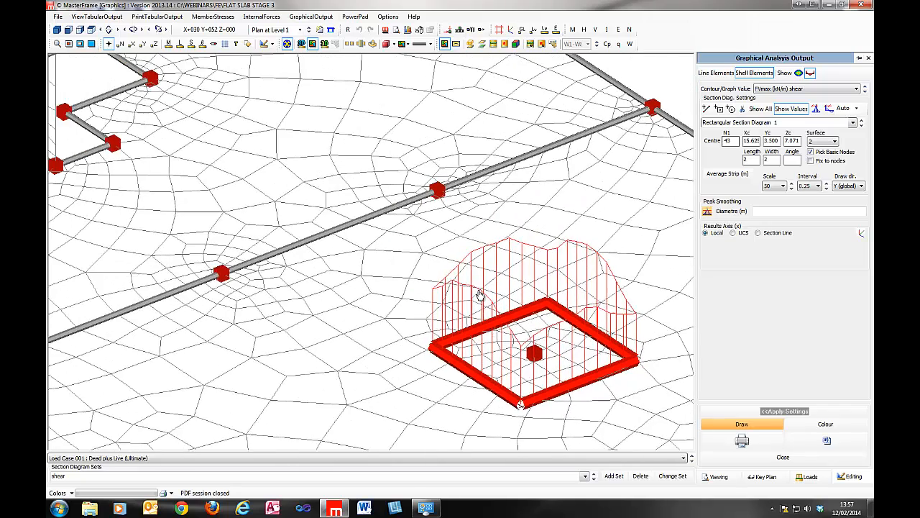
{"action": "scroll", "coordinate": [479, 294], "scroll_direction": "down", "scroll_amount": 2}
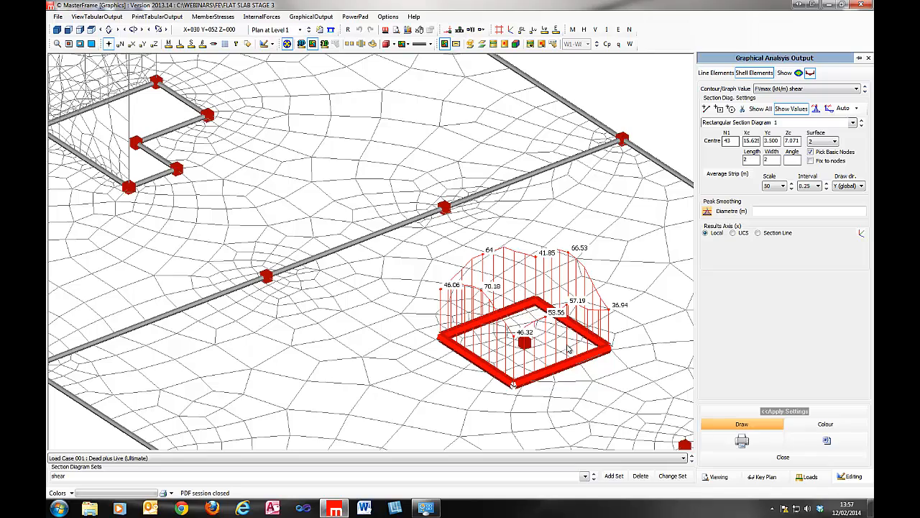
{"action": "scroll", "coordinate": [562, 345], "scroll_direction": "down", "scroll_amount": 3}
{"action": "middle_click_drag", "start_coordinate": [562, 365], "coordinate": [422, 266]}
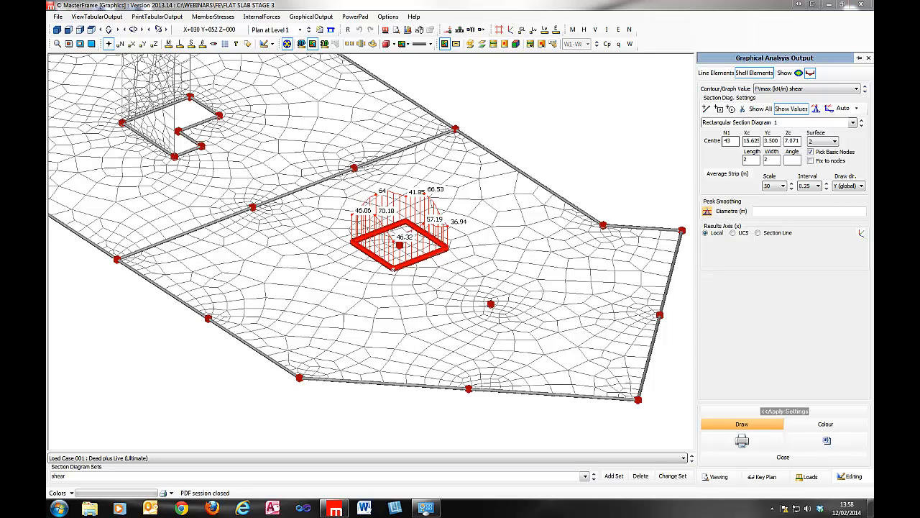
Leave the graphical analysis output and open the Flat Slab Stage 4 model
{"action": "left_click", "coordinate": [869, 59]}
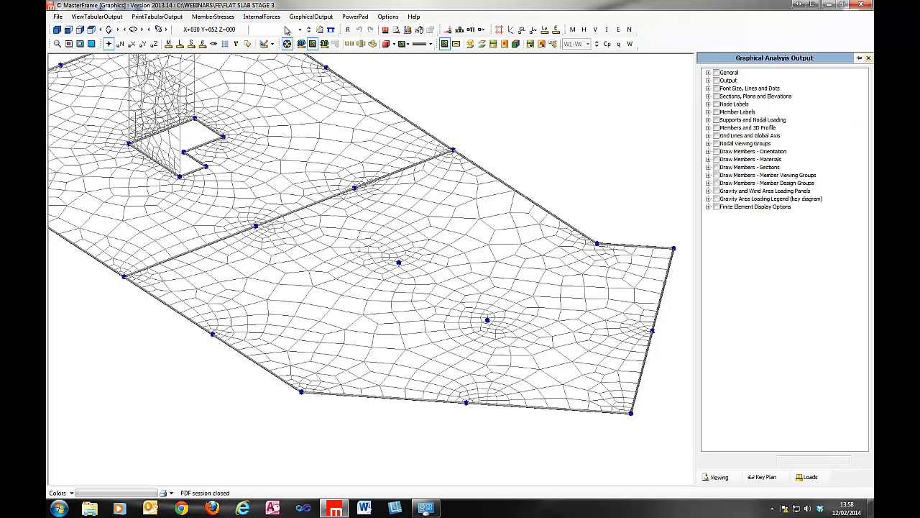
{"action": "left_click", "coordinate": [60, 17]}
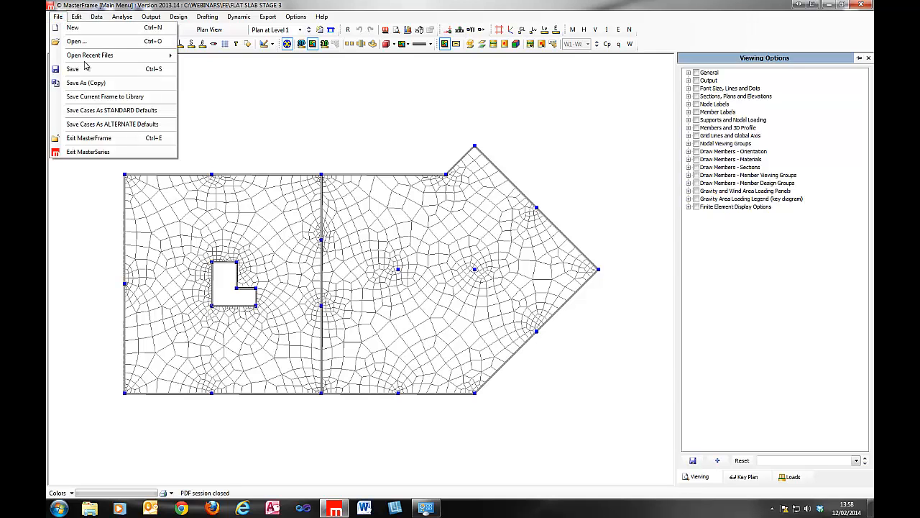
{"action": "mouse_move", "coordinate": [90, 55]}
{"action": "left_click", "coordinate": [285, 68]}
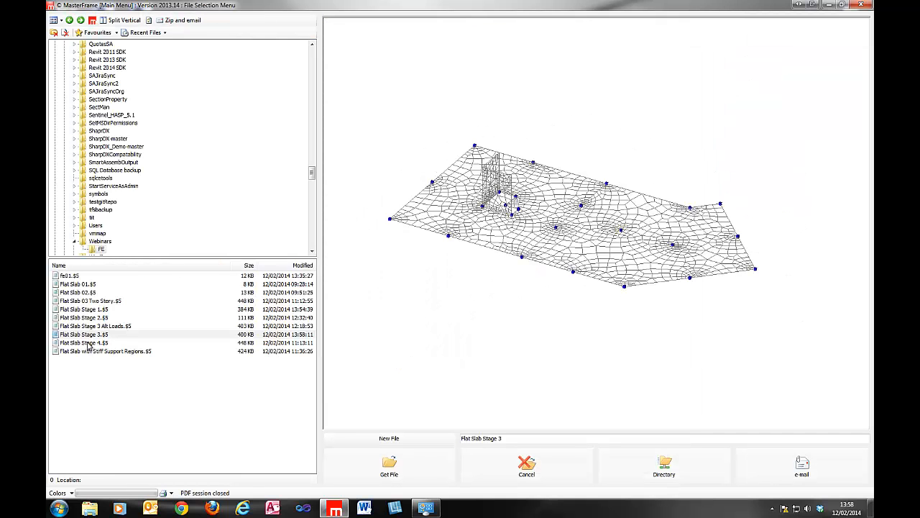
{"action": "left_click", "coordinate": [85, 343]}
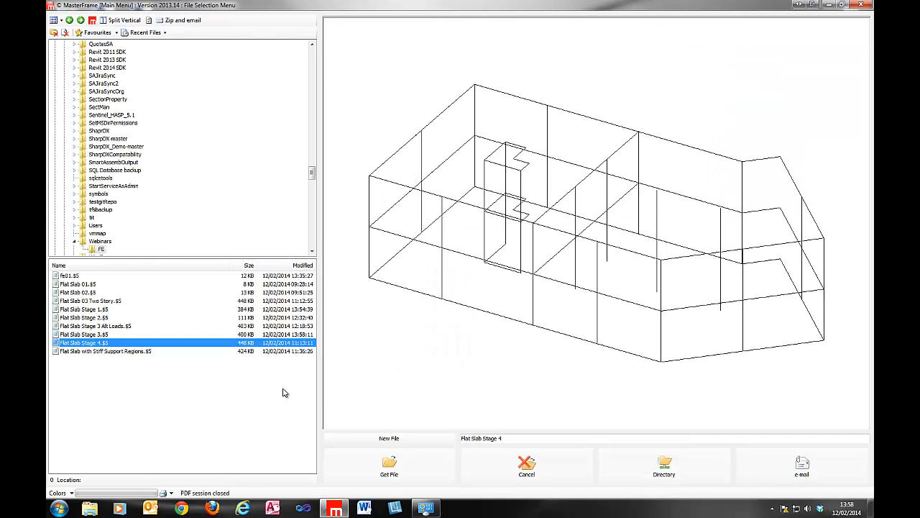
{"action": "left_click", "coordinate": [394, 468]}
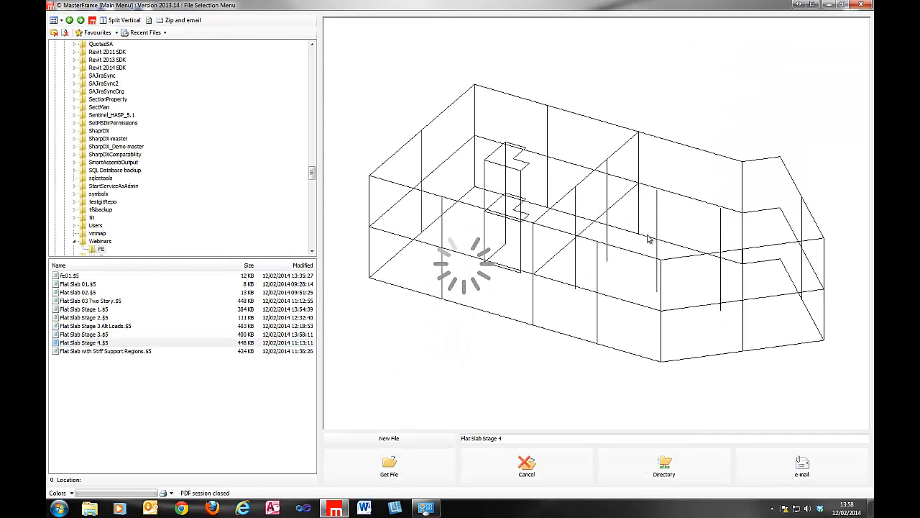
Display the Full Frame of the Stage 4 model in the 3D front view
{"action": "left_click", "coordinate": [56, 29]}
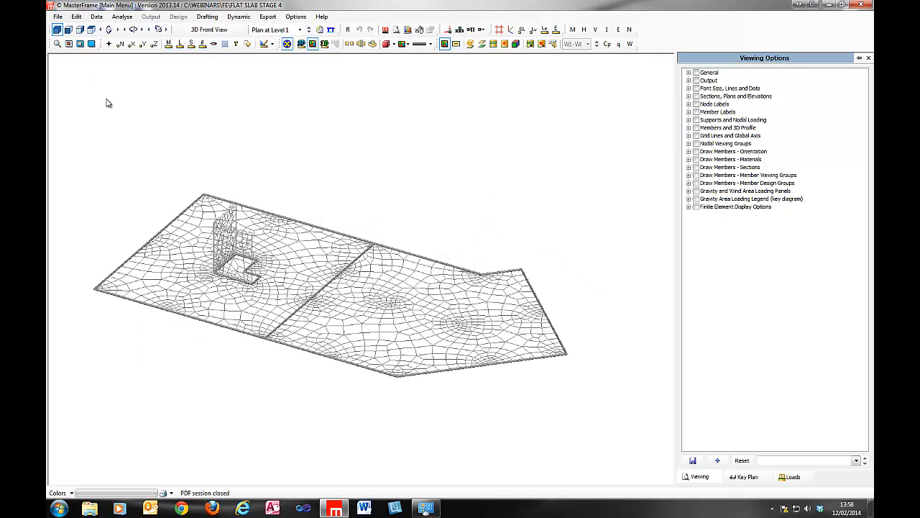
{"action": "left_click", "coordinate": [263, 32]}
{"action": "left_click", "coordinate": [264, 41]}
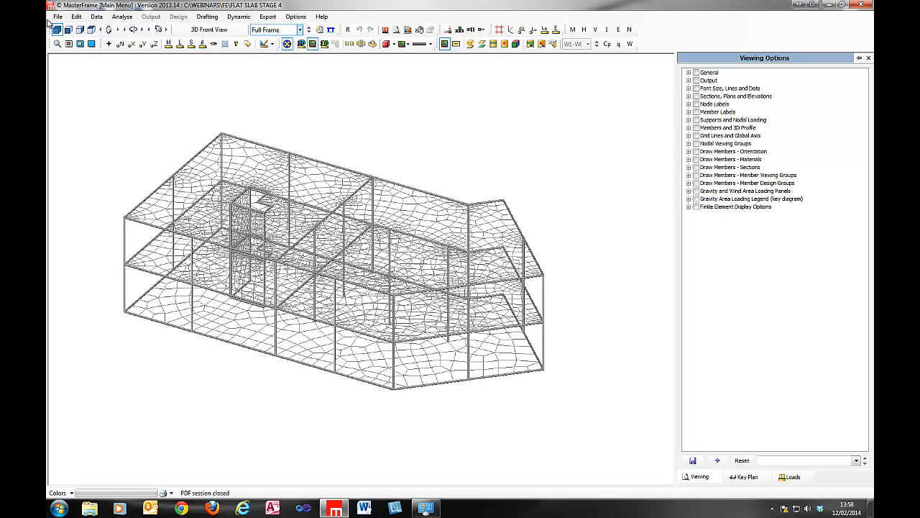
Open the Stage 4 model's FE surfaces in the Main Editor and step through them as far as FE Surface 009
{"action": "left_click", "coordinate": [73, 16]}
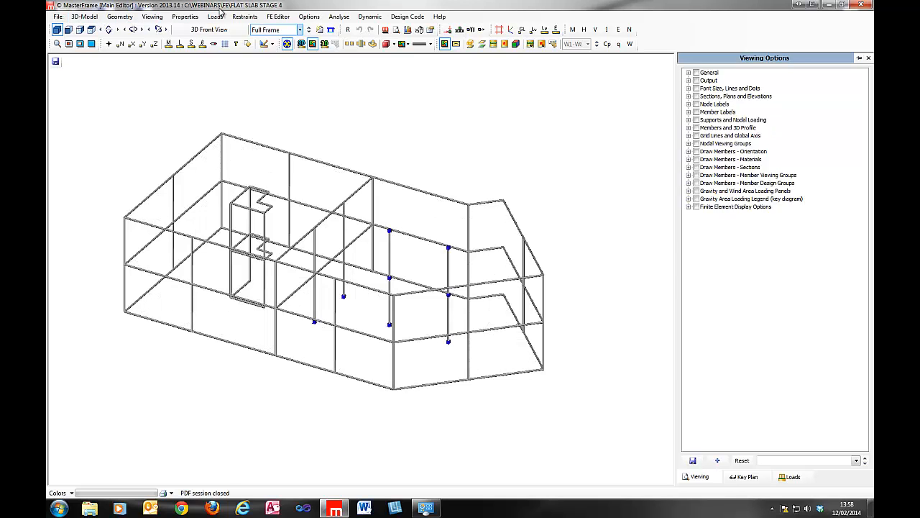
{"action": "left_click", "coordinate": [278, 16]}
{"action": "left_click", "coordinate": [293, 49]}
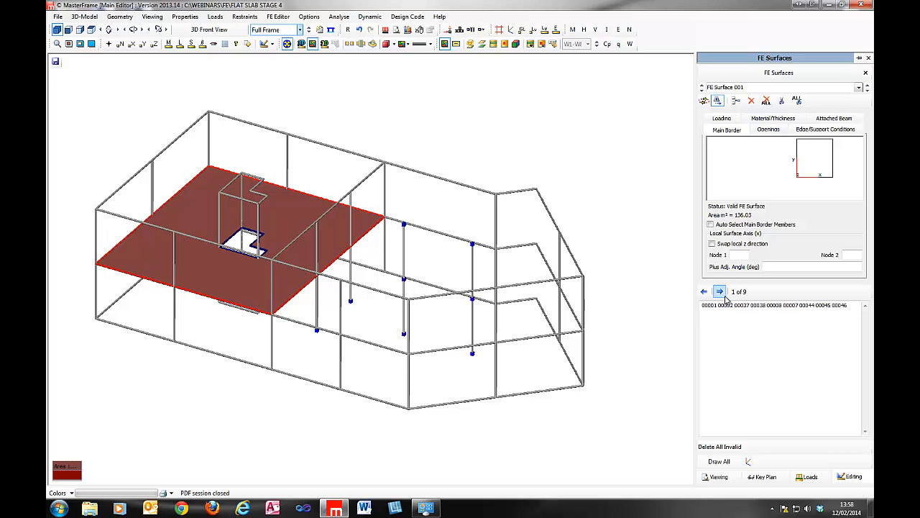
{"action": "left_click", "coordinate": [723, 292]}
{"action": "left_click", "coordinate": [722, 292]}
{"action": "left_click", "coordinate": [722, 292]}
{"action": "left_click", "coordinate": [722, 293]}
{"action": "left_click", "coordinate": [723, 293]}
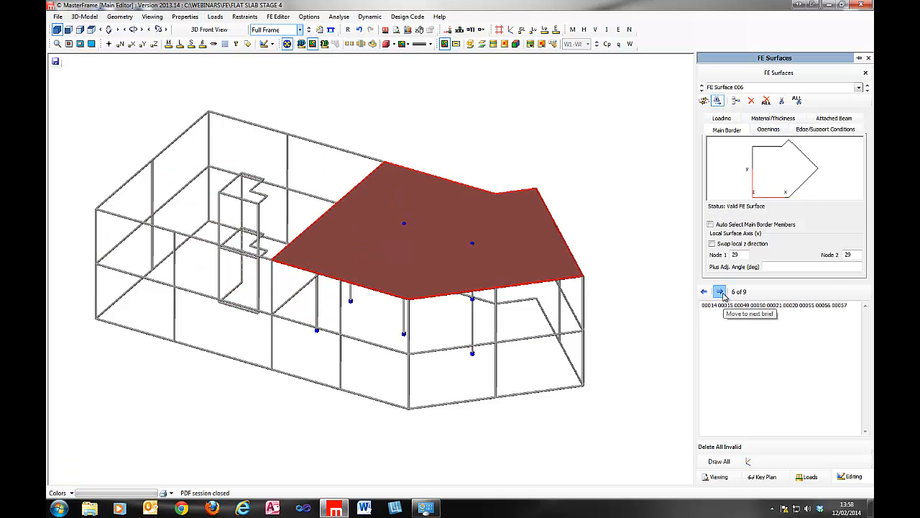
{"action": "left_click", "coordinate": [722, 294]}
{"action": "left_click", "coordinate": [722, 294]}
{"action": "left_click", "coordinate": [722, 293]}
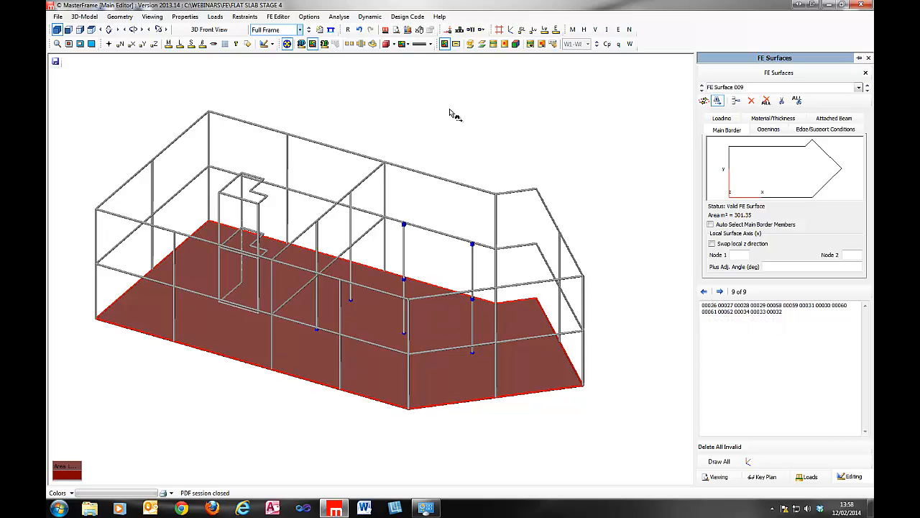
Examine the edge and support conditions of FE Surface 009, including its vertical spring stiffness and compression-only option
{"action": "left_click", "coordinate": [459, 30]}
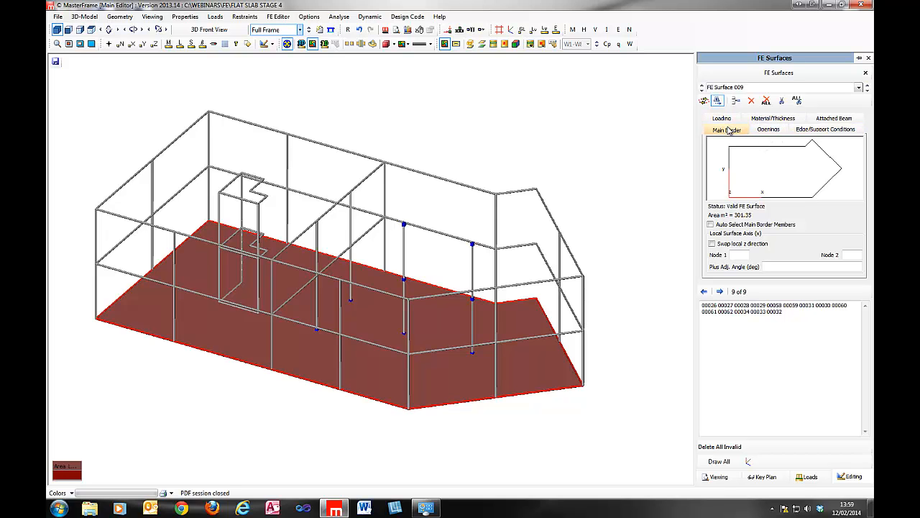
{"action": "left_click", "coordinate": [824, 129]}
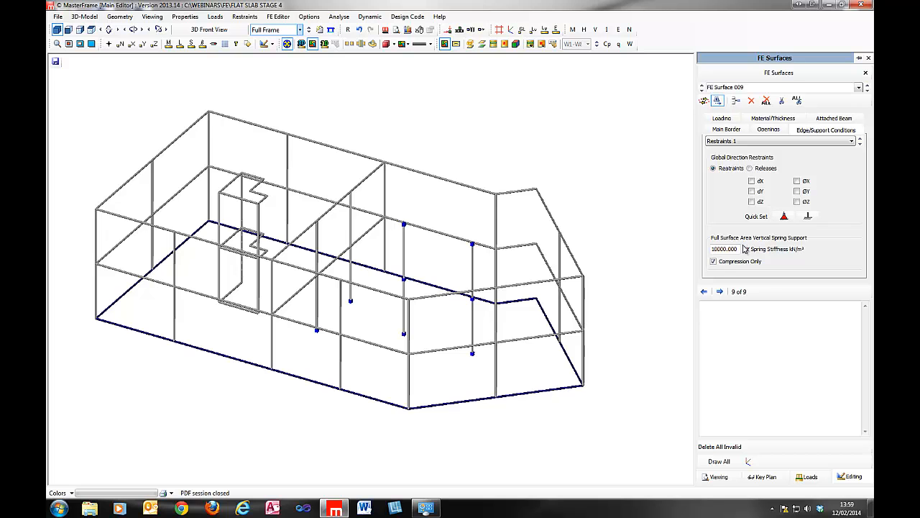
{"action": "left_click", "coordinate": [741, 249]}
{"action": "left_click", "coordinate": [712, 261]}
{"action": "left_click", "coordinate": [720, 249]}
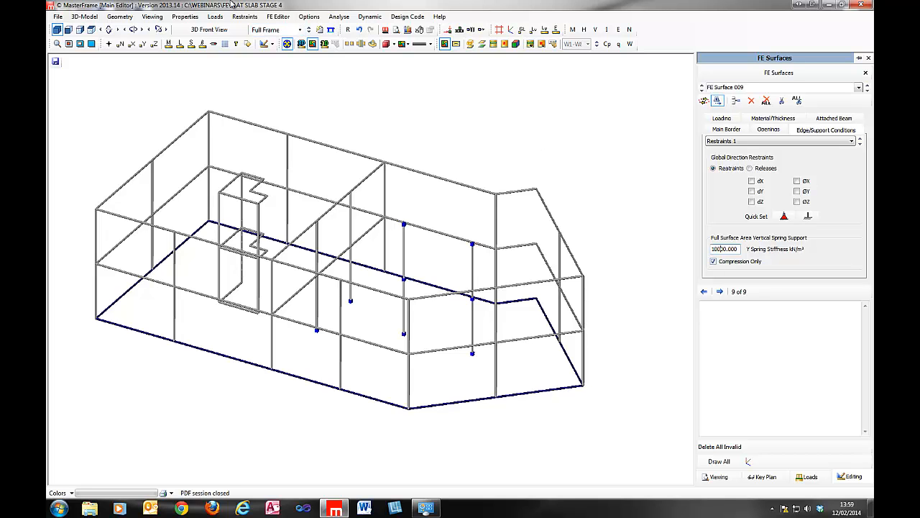
Run a Space Frame analysis of the Stage 4 model and open its graphical output
{"action": "left_click", "coordinate": [339, 16]}
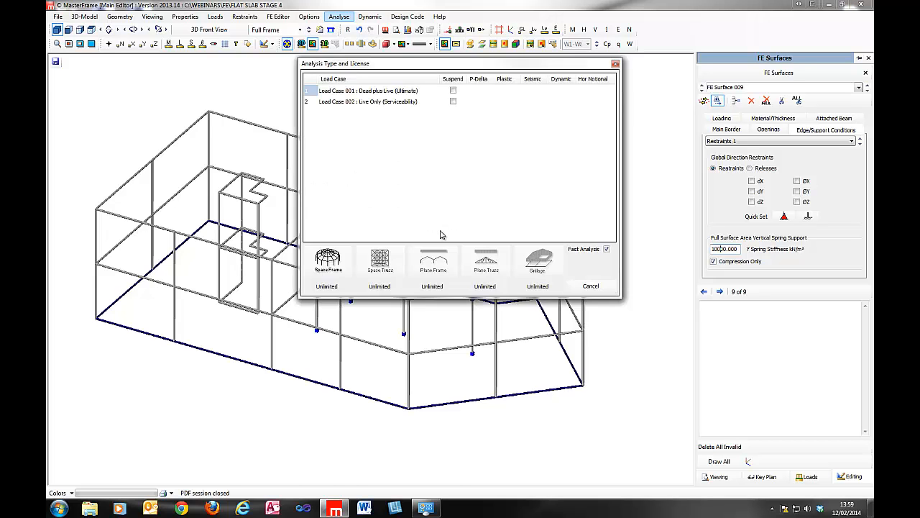
{"action": "left_click", "coordinate": [336, 272]}
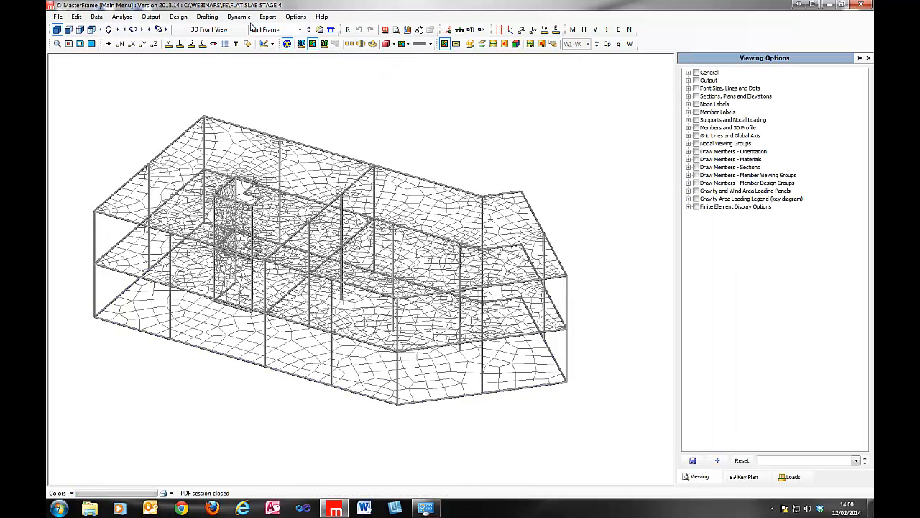
{"action": "left_click", "coordinate": [150, 18]}
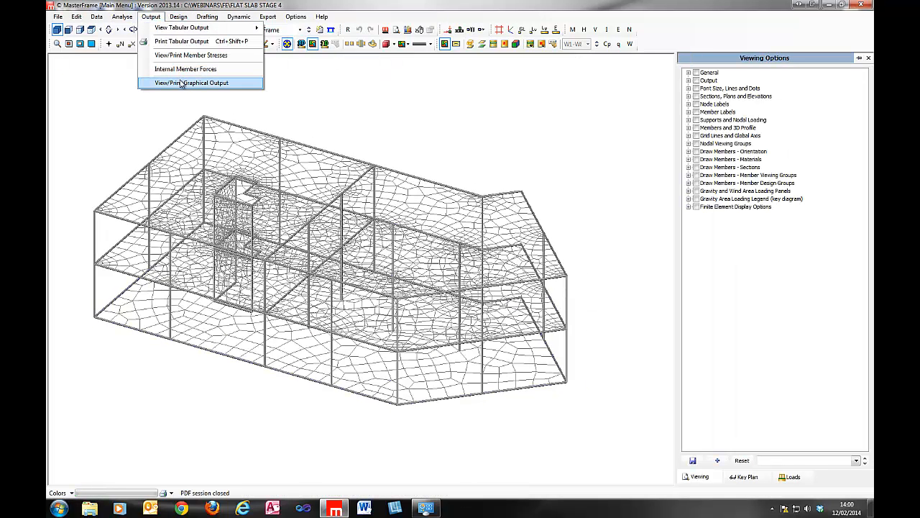
{"action": "left_click", "coordinate": [181, 84]}
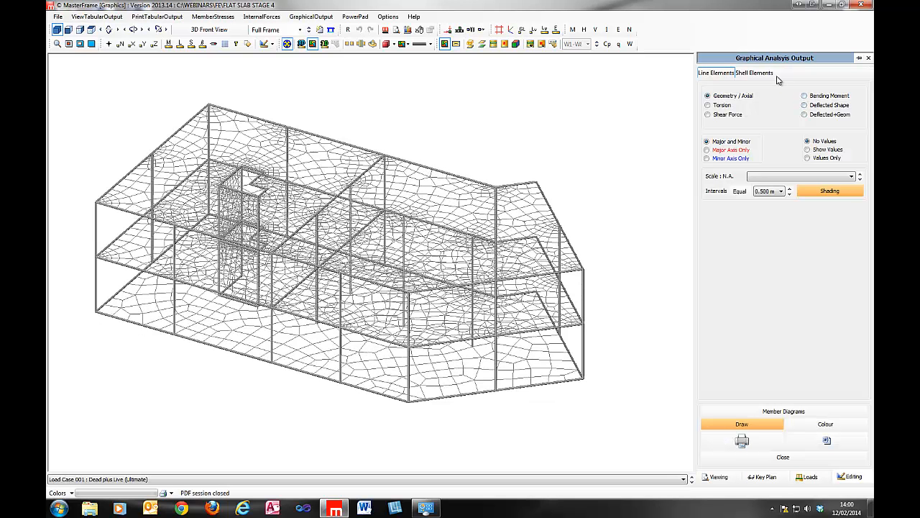
Plot the deflected shape with the geometry and inspect it in the front view and the 3D front view
{"action": "left_click", "coordinate": [806, 115]}
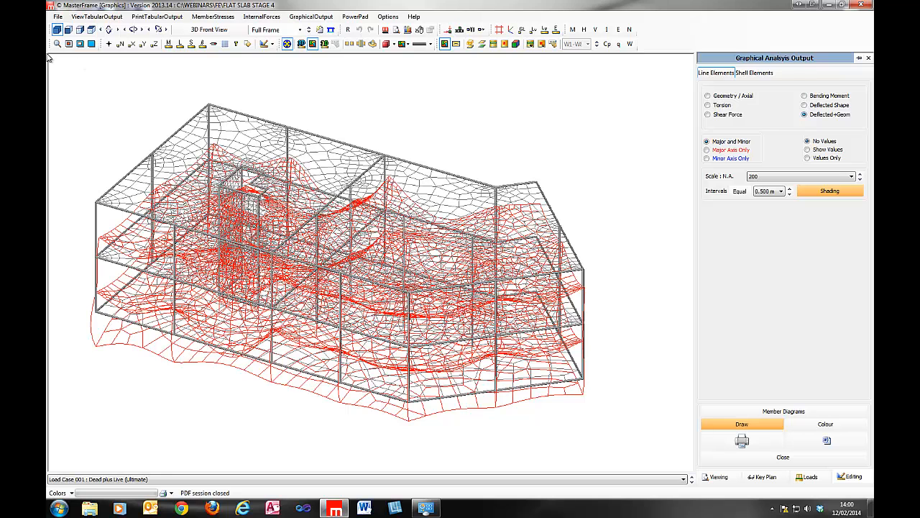
{"action": "left_click", "coordinate": [67, 29]}
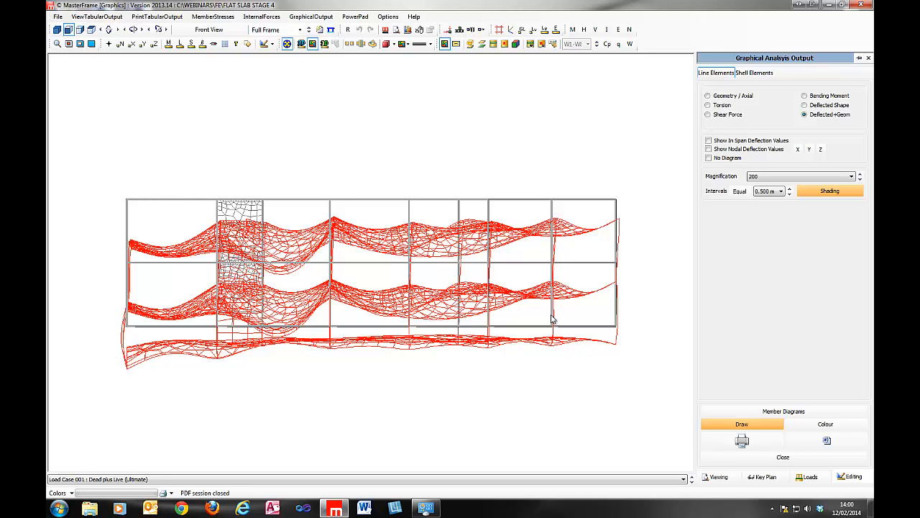
{"action": "left_click", "coordinate": [57, 30]}
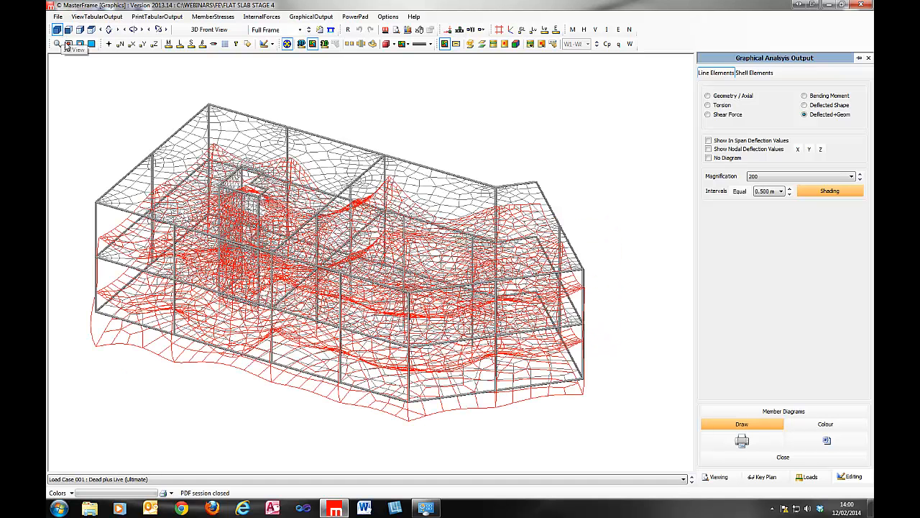
Plot the Spring Support Reaction (kN/m^2) contours on the shell elements
{"action": "left_click", "coordinate": [768, 74]}
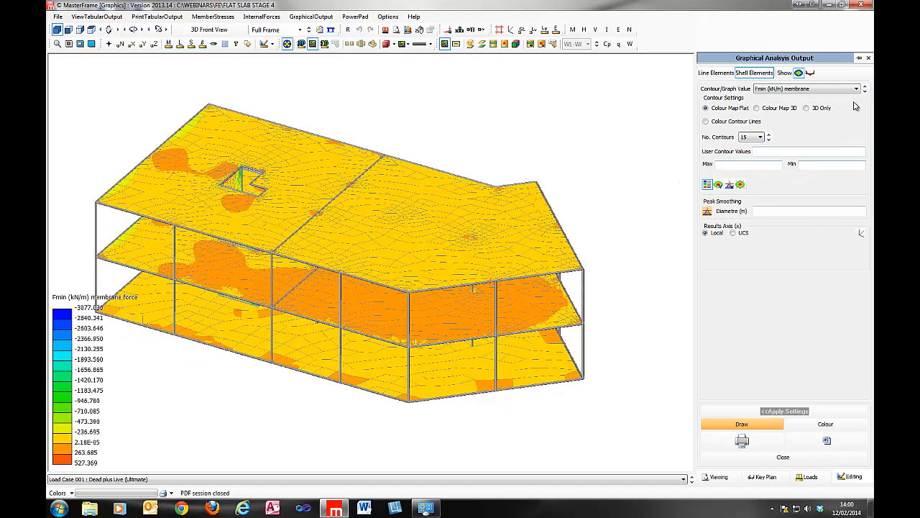
{"action": "left_click", "coordinate": [823, 89]}
{"action": "left_click", "coordinate": [794, 269]}
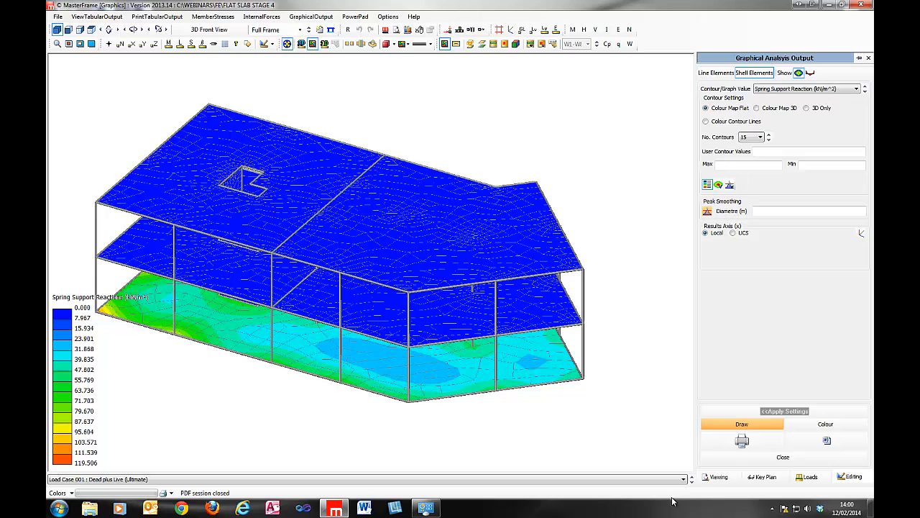
Filter the finite element display to FE Surface 009 only and return to the graphical output settings
{"action": "left_click", "coordinate": [719, 477]}
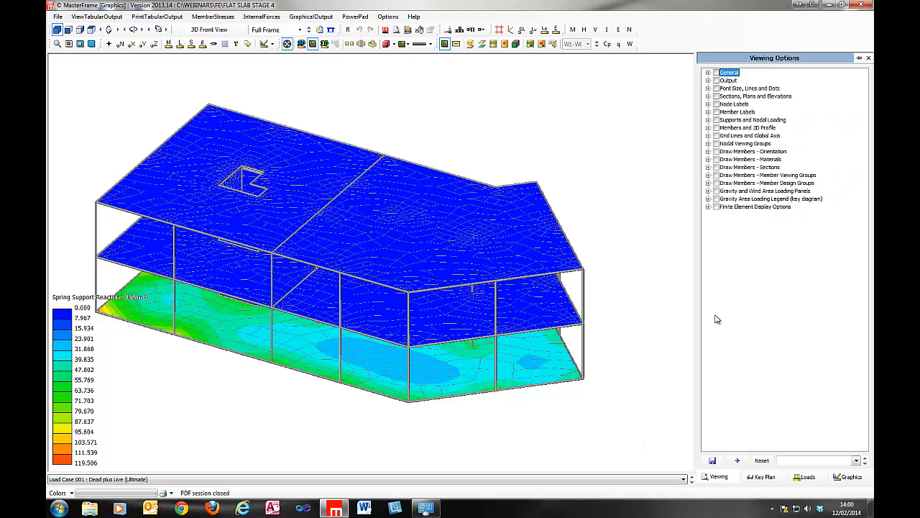
{"action": "left_click", "coordinate": [715, 207]}
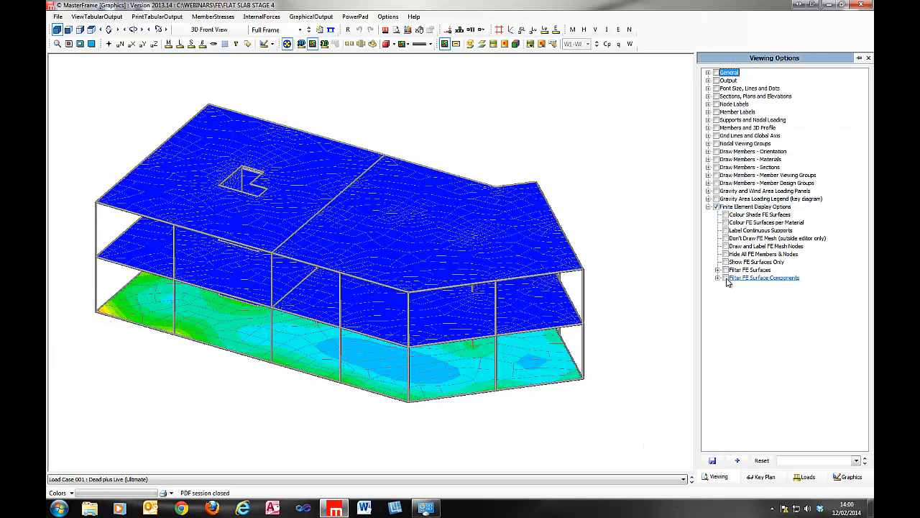
{"action": "left_click", "coordinate": [725, 269]}
{"action": "left_click", "coordinate": [734, 357]}
{"action": "left_click", "coordinate": [848, 477]}
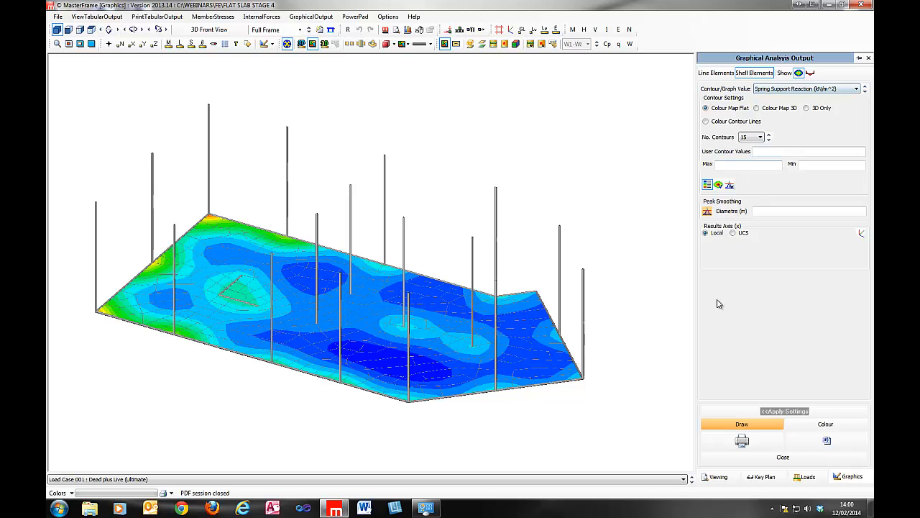
Show the contour legend beside the ground slab and plot its Mx (kN.m/m) moment contours
{"action": "left_click", "coordinate": [706, 185]}
{"action": "middle_click_drag", "start_coordinate": [239, 303], "coordinate": [348, 277]}
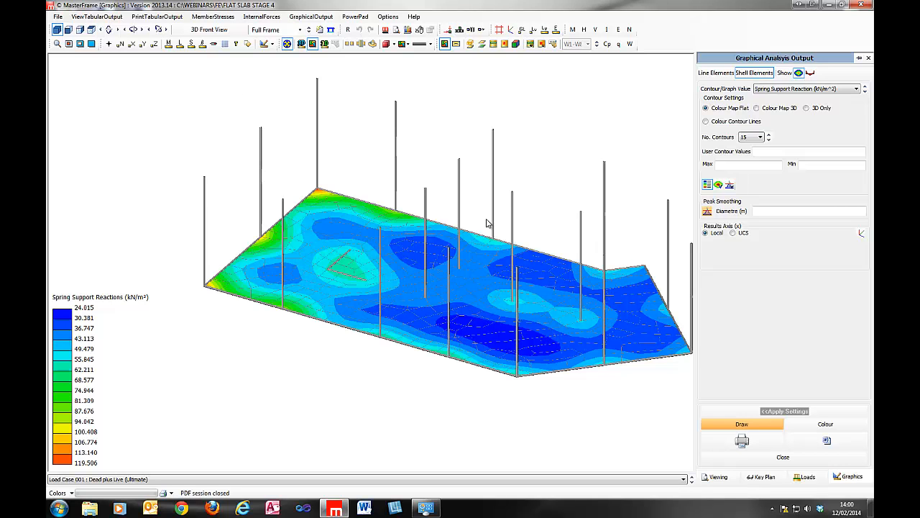
{"action": "middle_click_drag", "start_coordinate": [503, 268], "coordinate": [433, 274]}
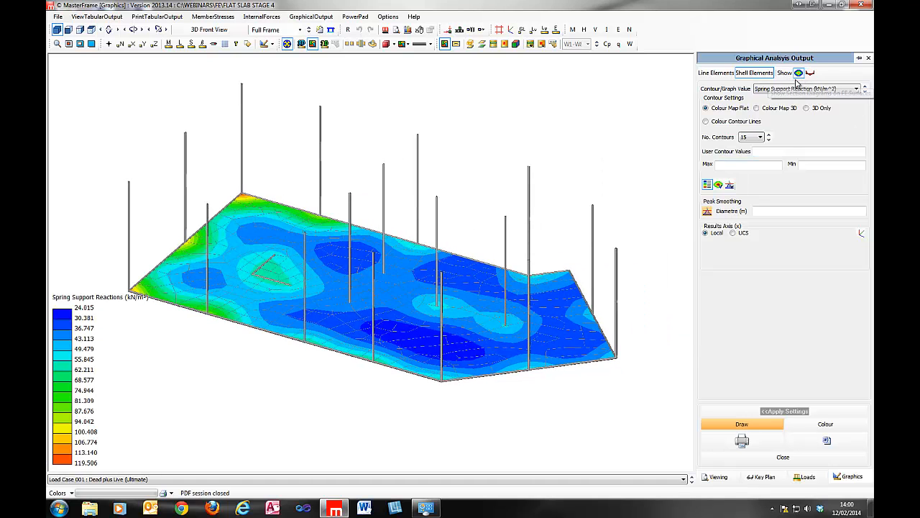
{"action": "left_click", "coordinate": [800, 90]}
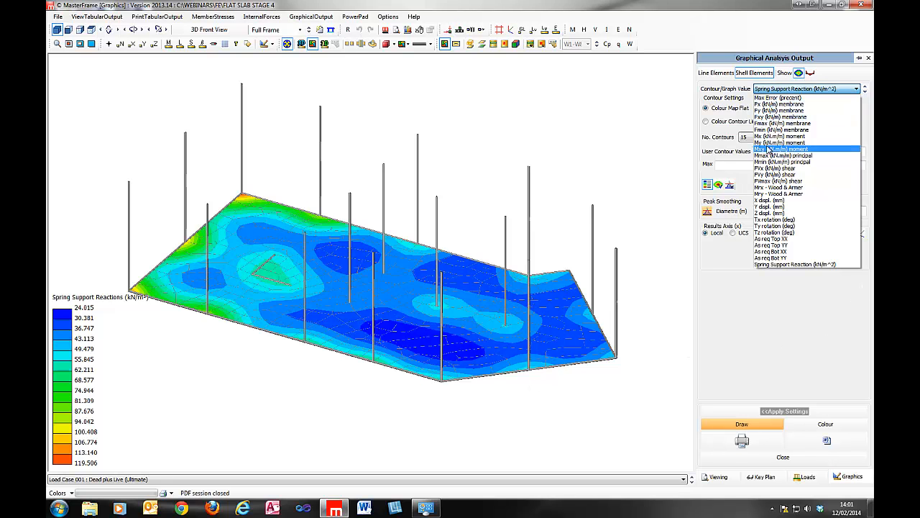
{"action": "left_click", "coordinate": [769, 136]}
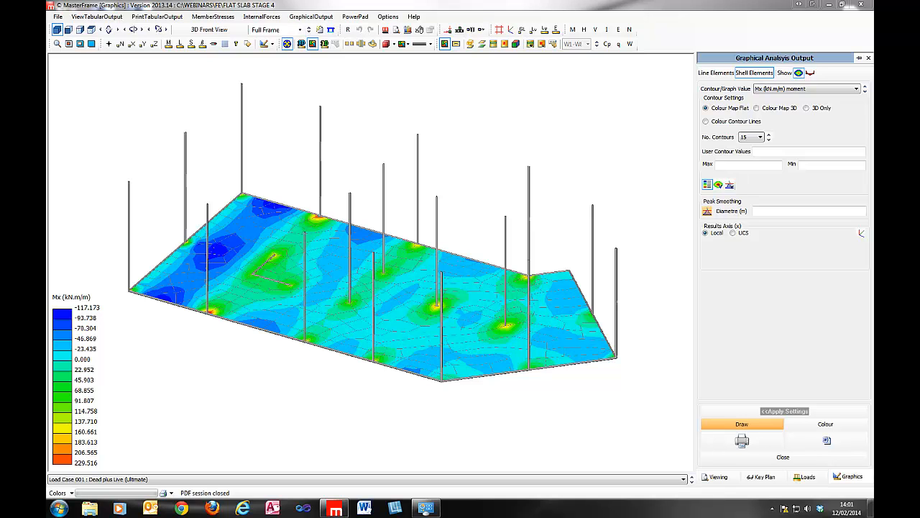
Leave the graphical output and open the Flat Slab Stage 3 Alt Loads model
{"action": "left_click", "coordinate": [742, 459]}
{"action": "left_click", "coordinate": [54, 16]}
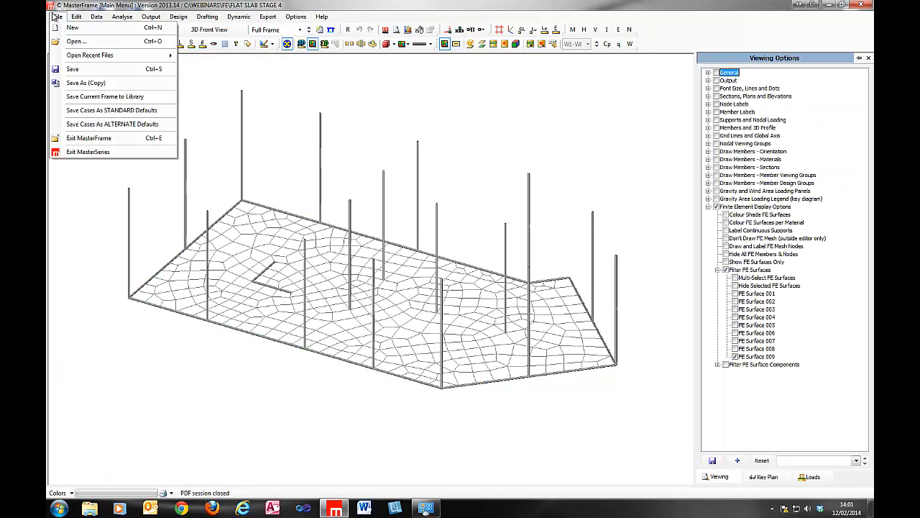
{"action": "left_click", "coordinate": [75, 41]}
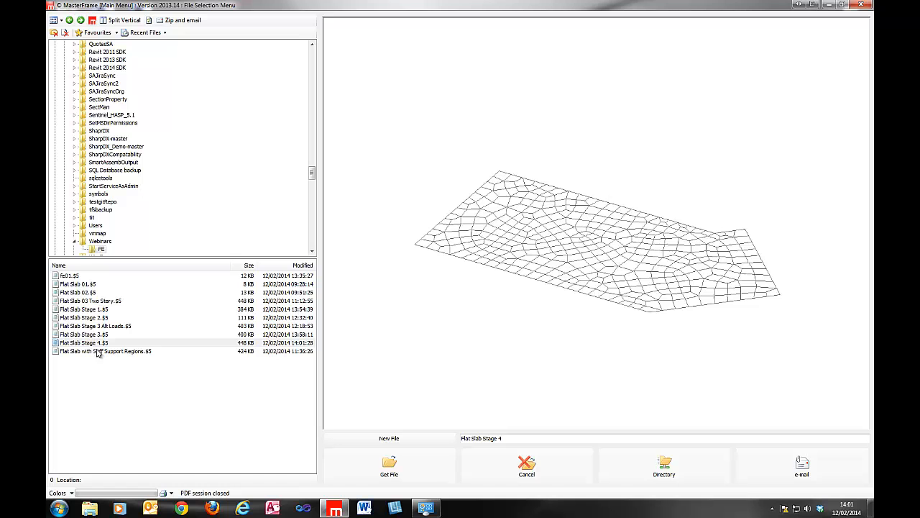
{"action": "left_click", "coordinate": [102, 327]}
{"action": "left_click", "coordinate": [413, 483]}
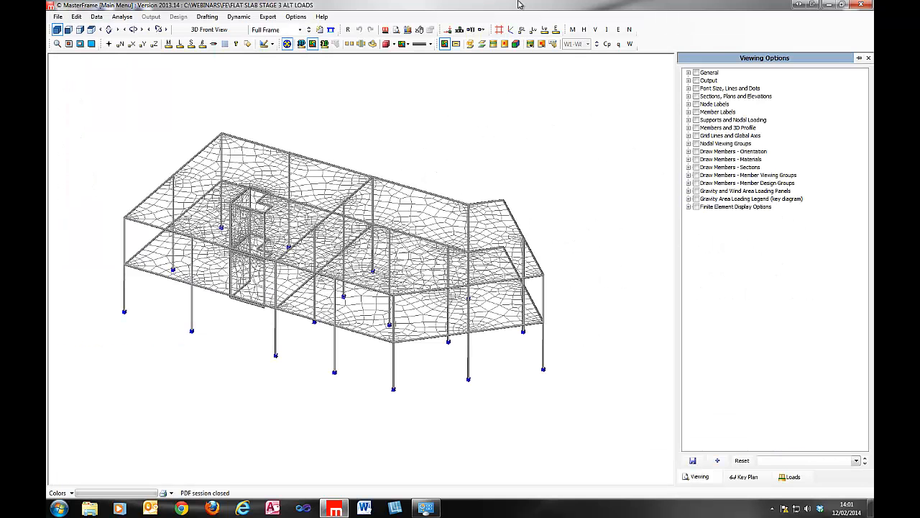
Open the Alt Loads model in the Main Editor and display the Plan at Level 1
{"action": "left_click", "coordinate": [69, 18]}
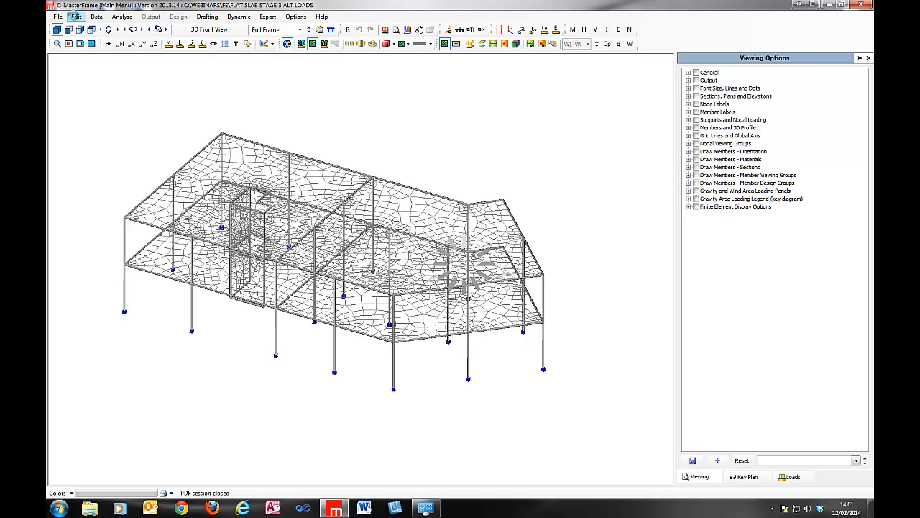
{"action": "left_click", "coordinate": [269, 29]}
{"action": "left_click", "coordinate": [274, 88]}
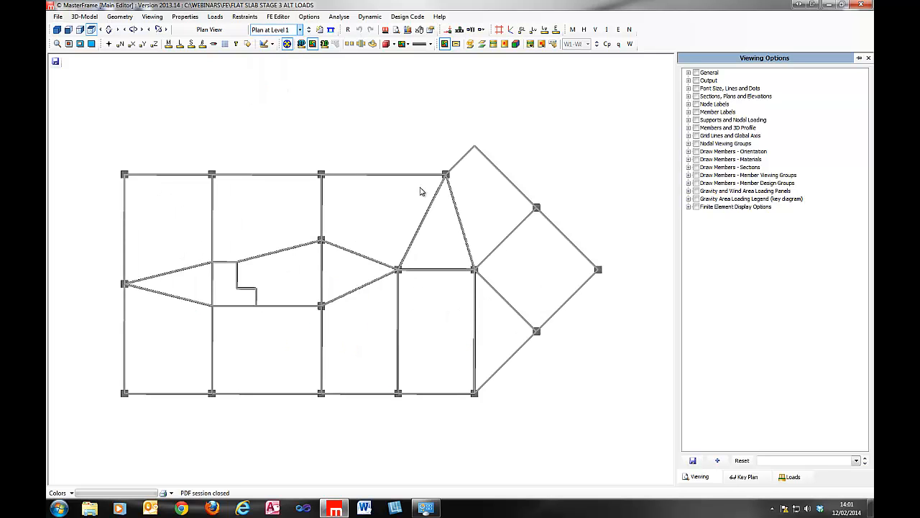
Show the member section labels on the Level 1 plan to review the dummy FE members, and hide them again
{"action": "left_click", "coordinate": [121, 15]}
{"action": "left_click", "coordinate": [150, 17]}
{"action": "left_click", "coordinate": [192, 44]}
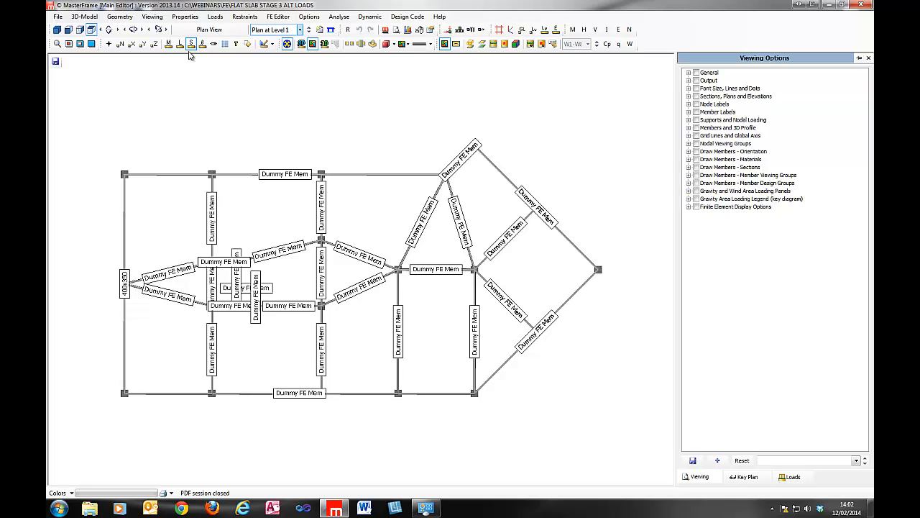
{"action": "left_click", "coordinate": [191, 44]}
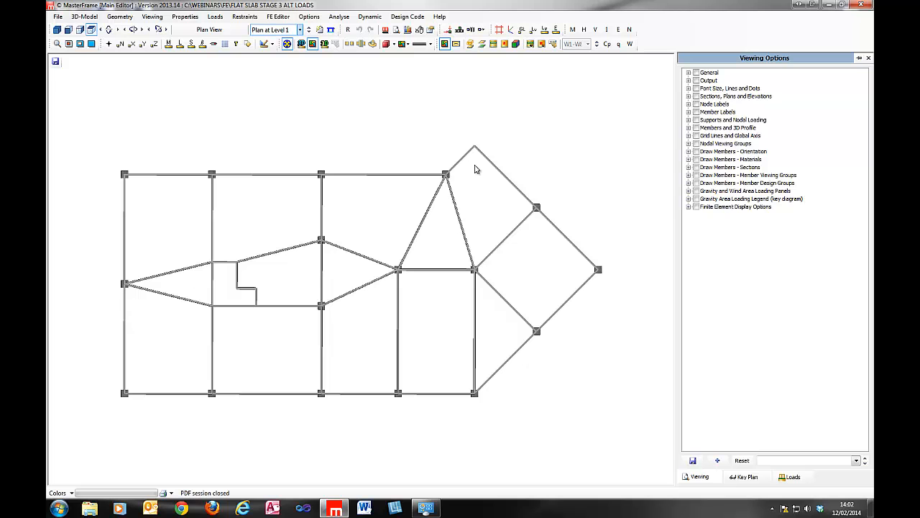
Assign the full-area live load on FE Surface 001 to the Alternate load group and open the list of its applied loads
{"action": "left_click", "coordinate": [277, 17]}
{"action": "left_click", "coordinate": [284, 48]}
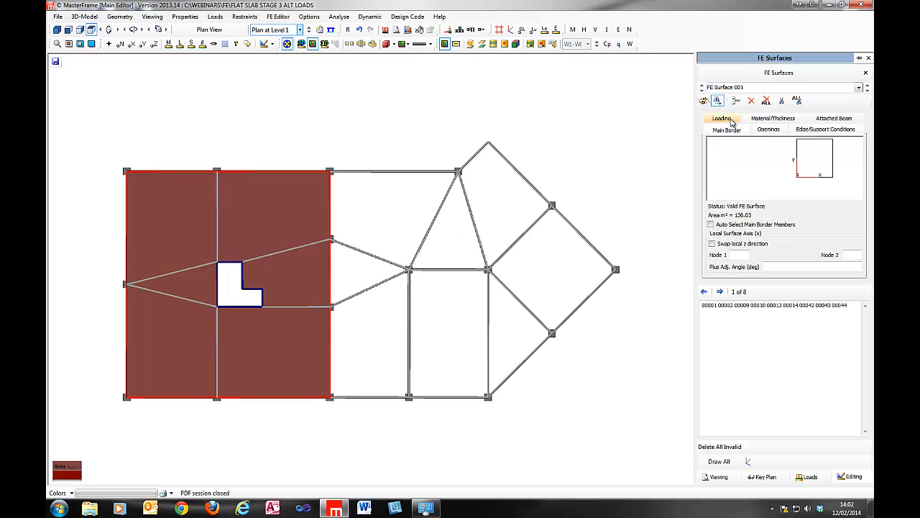
{"action": "left_click", "coordinate": [723, 118]}
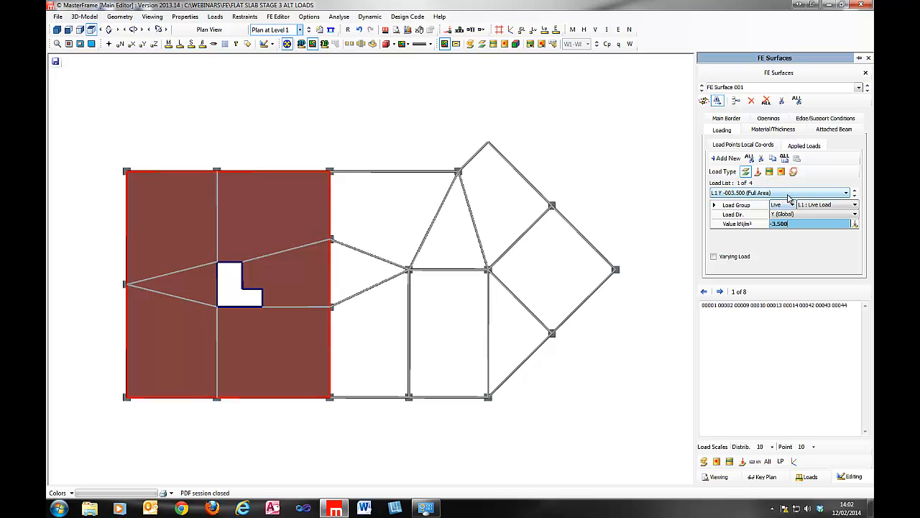
{"action": "left_click", "coordinate": [788, 193]}
{"action": "left_click", "coordinate": [787, 194]}
{"action": "left_click", "coordinate": [815, 206]}
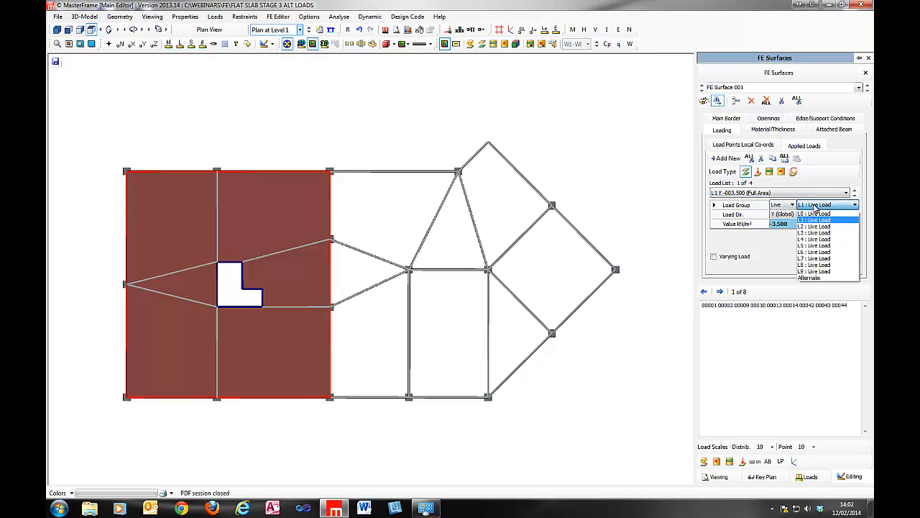
{"action": "left_click", "coordinate": [810, 277]}
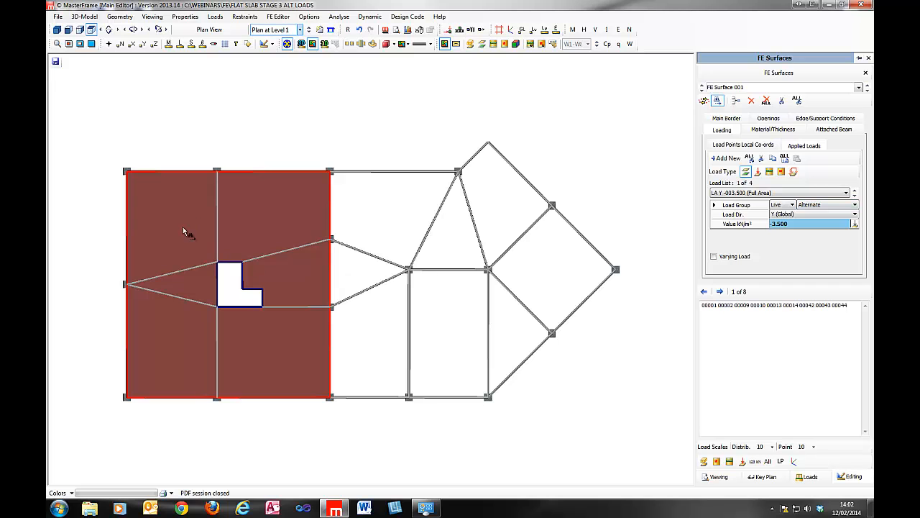
{"action": "left_click", "coordinate": [811, 194]}
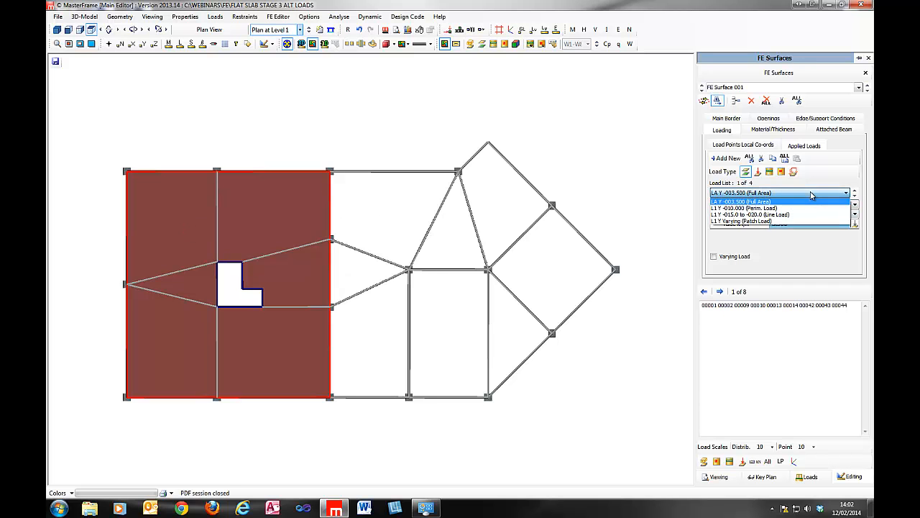
Assign the -10 perimeter load and the -15 to -20 line load on FE Surface 001 to the Alternate load group
{"action": "left_click", "coordinate": [807, 208]}
{"action": "left_click", "coordinate": [827, 205]}
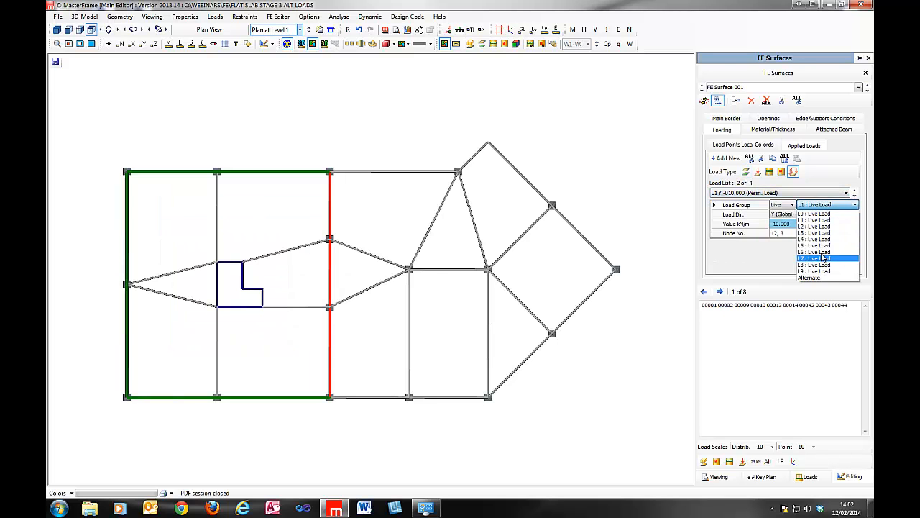
{"action": "left_click", "coordinate": [815, 278]}
{"action": "left_click", "coordinate": [769, 193]}
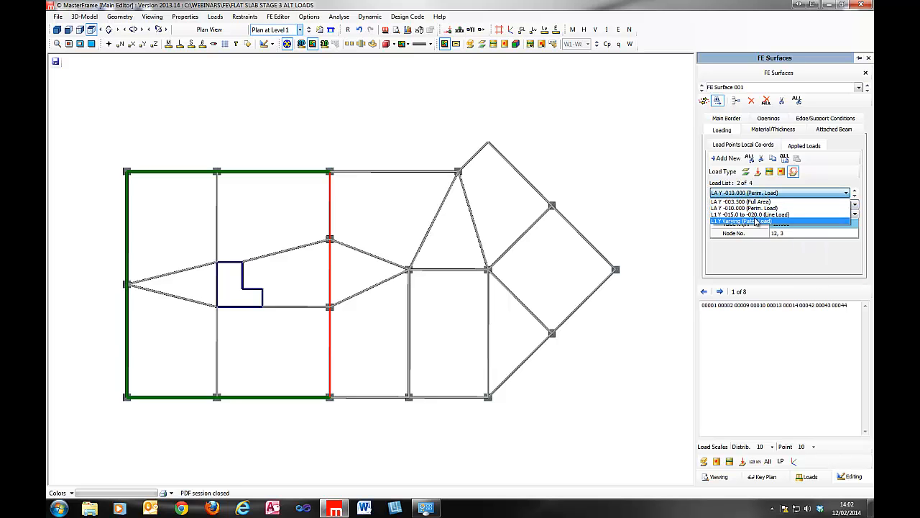
{"action": "left_click", "coordinate": [755, 216]}
{"action": "left_click", "coordinate": [806, 205]}
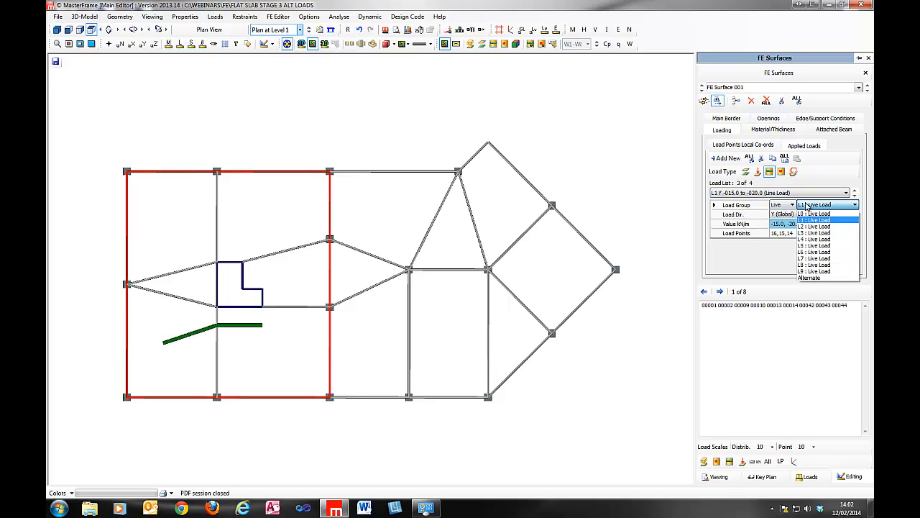
{"action": "left_click", "coordinate": [809, 281]}
Assign the varying patch load on FE Surface 001 to the Alternate group and display the load diagram
{"action": "left_click", "coordinate": [755, 193]}
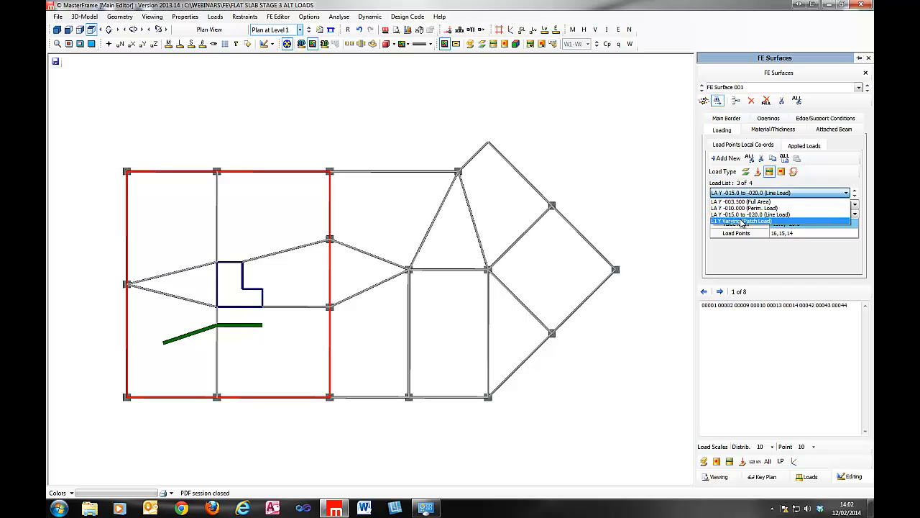
{"action": "left_click", "coordinate": [743, 222]}
{"action": "left_click", "coordinate": [827, 205]}
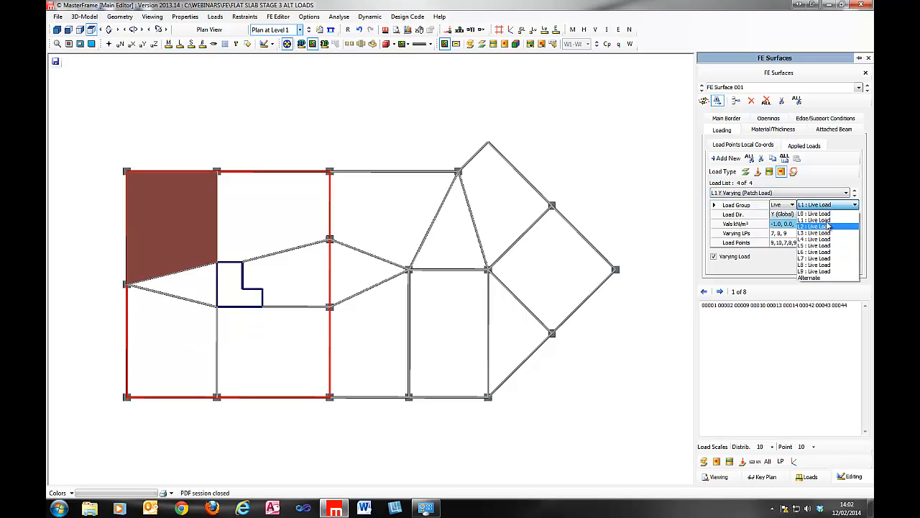
{"action": "left_click", "coordinate": [812, 279]}
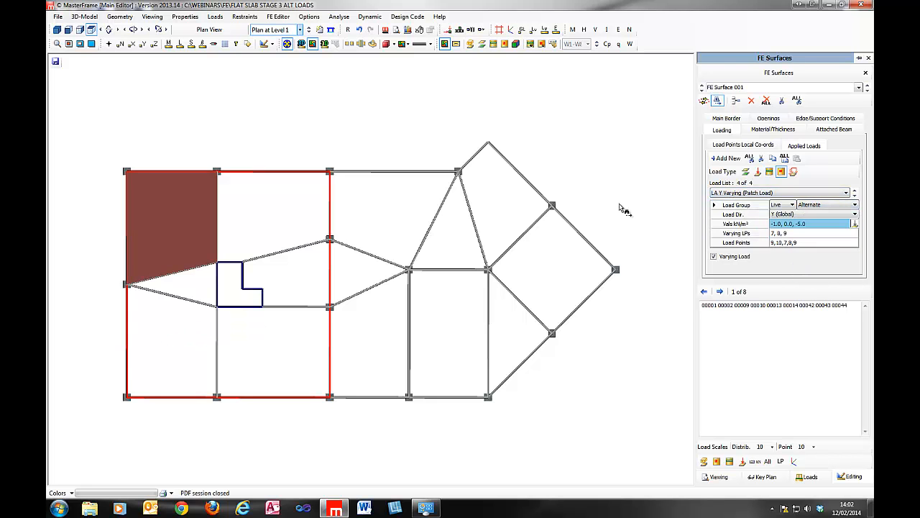
{"action": "left_click", "coordinate": [868, 58]}
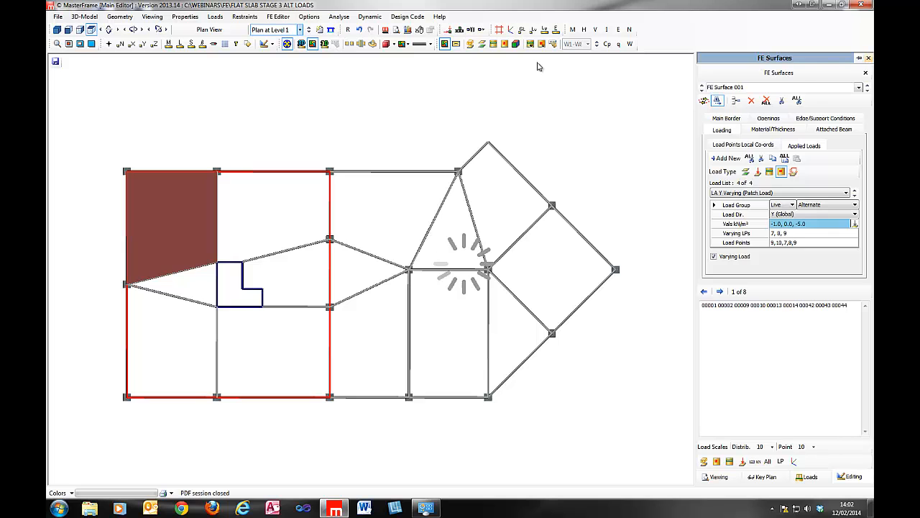
{"action": "left_click", "coordinate": [386, 31]}
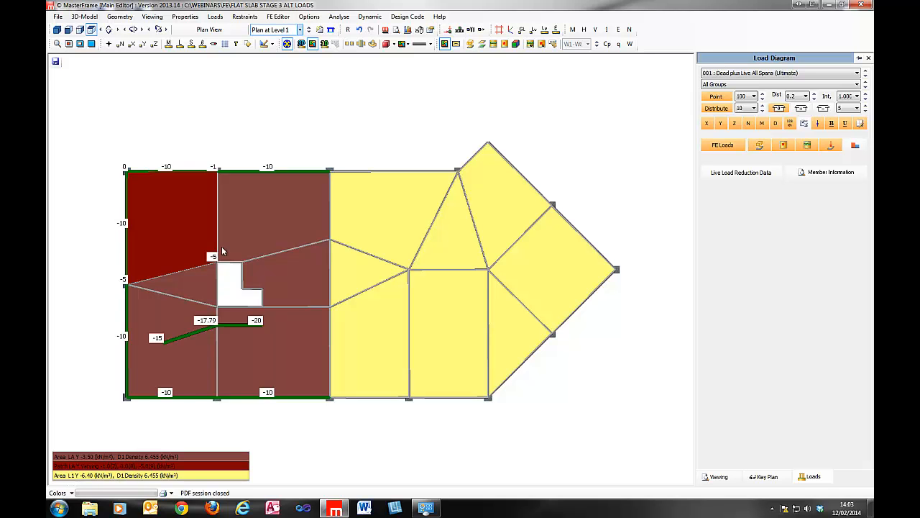
Set the finite element density group for self-weight to D Alternate and close the global load data
{"action": "left_click", "coordinate": [216, 16]}
{"action": "left_click", "coordinate": [235, 60]}
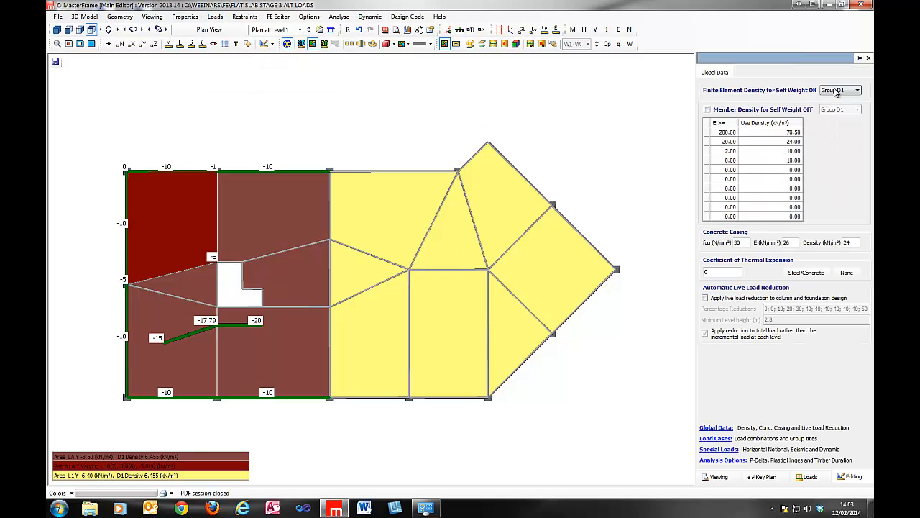
{"action": "left_click", "coordinate": [837, 91]}
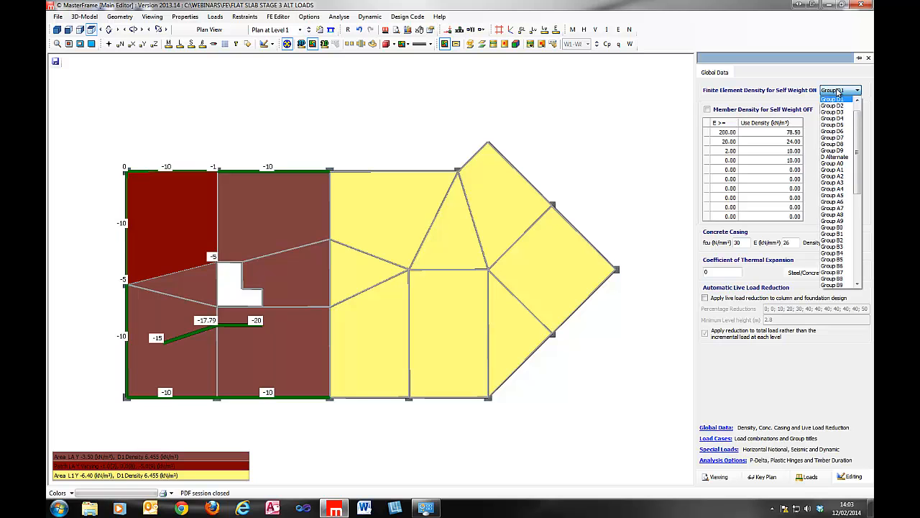
{"action": "left_click", "coordinate": [837, 157]}
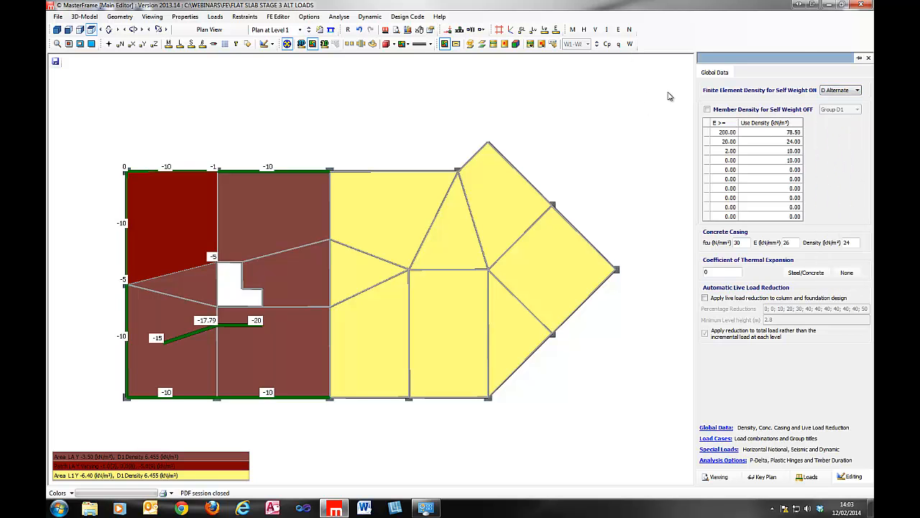
{"action": "left_click", "coordinate": [868, 57]}
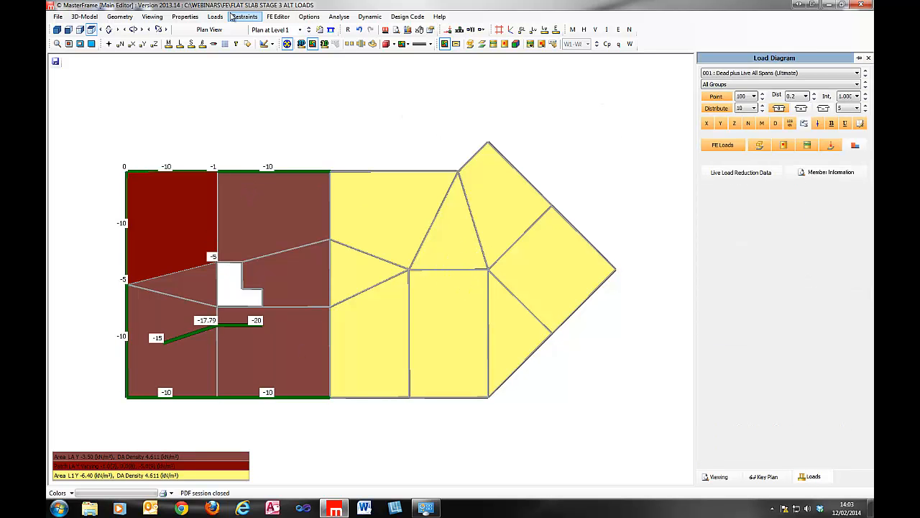
Open the FE alternate loading areas and remove the load diagram from the plan to show the load set panels
{"action": "left_click", "coordinate": [280, 16]}
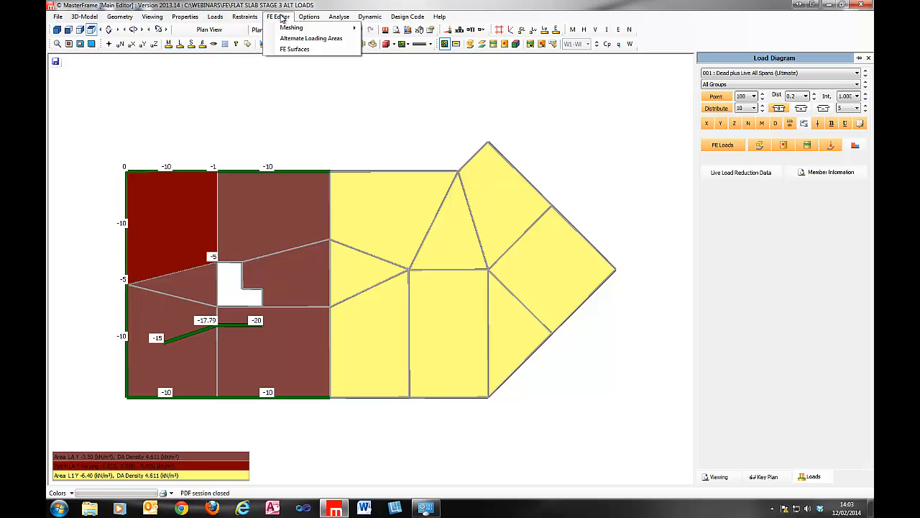
{"action": "left_click", "coordinate": [288, 39]}
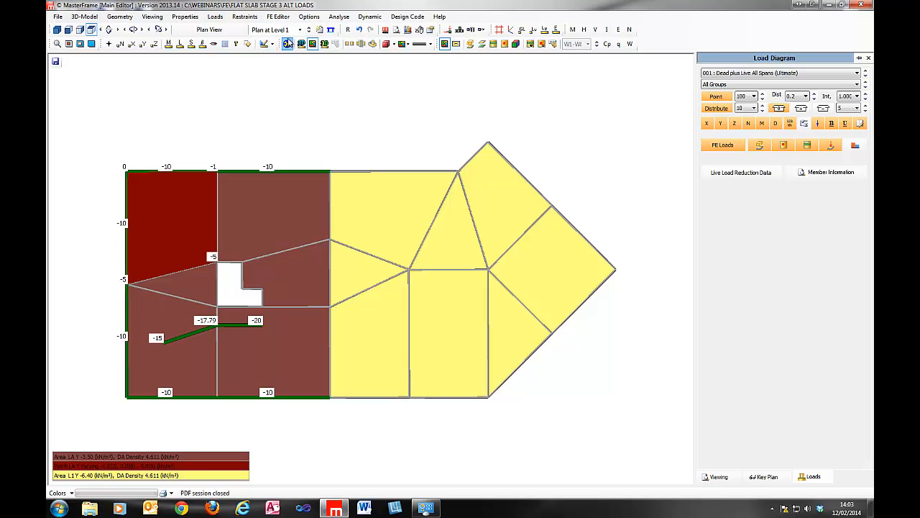
{"action": "left_click", "coordinate": [281, 16]}
{"action": "left_click", "coordinate": [291, 39]}
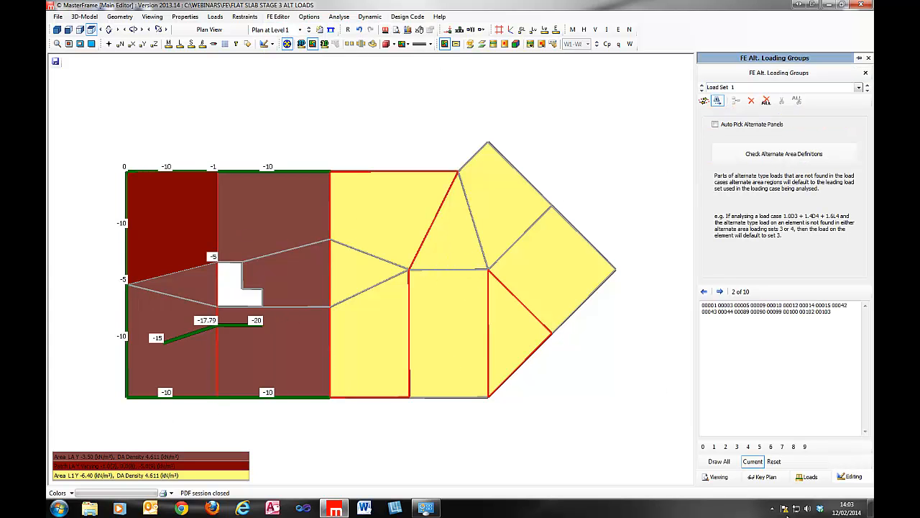
{"action": "left_click", "coordinate": [806, 477]}
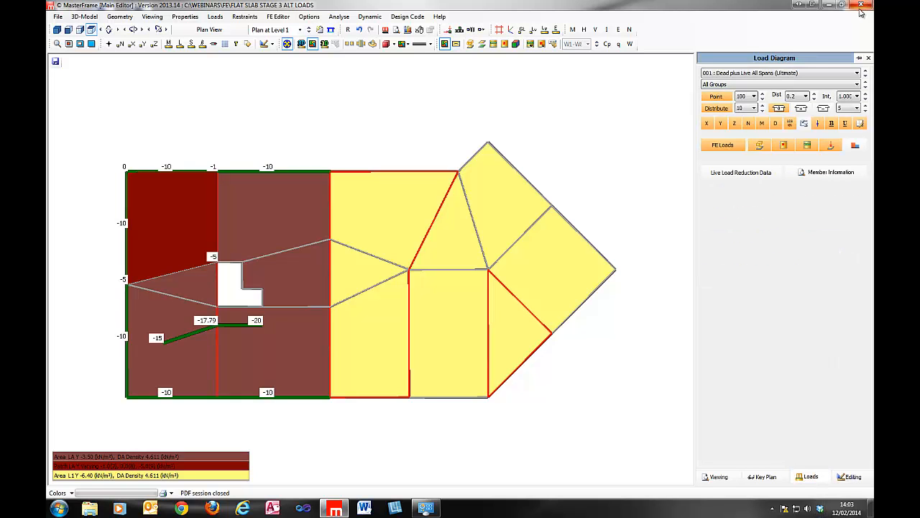
{"action": "left_click", "coordinate": [868, 58]}
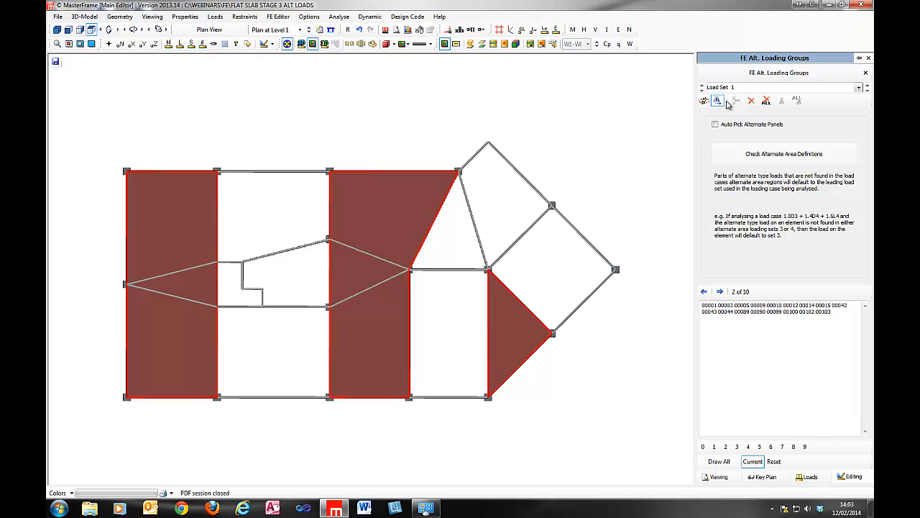
Compare the slab panels included in alternate Load Set 1 and Load Set 2
{"action": "left_click", "coordinate": [867, 89]}
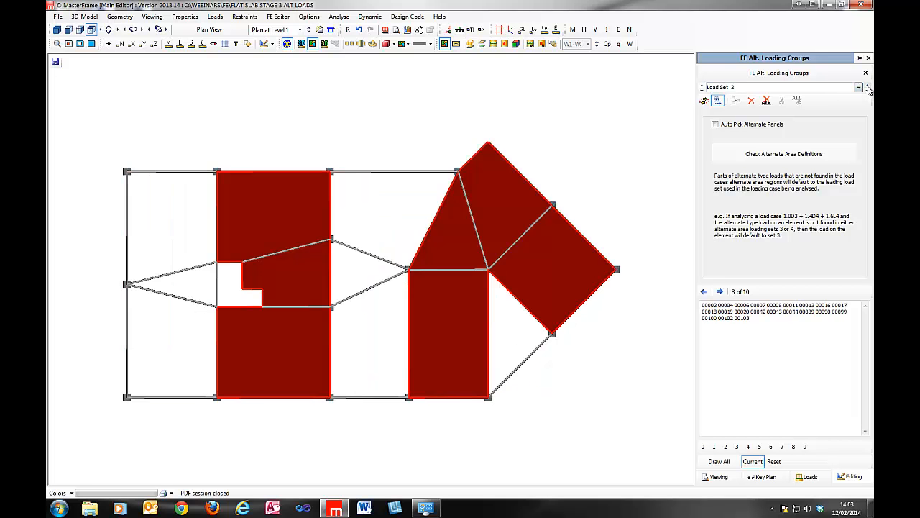
{"action": "left_click", "coordinate": [867, 87]}
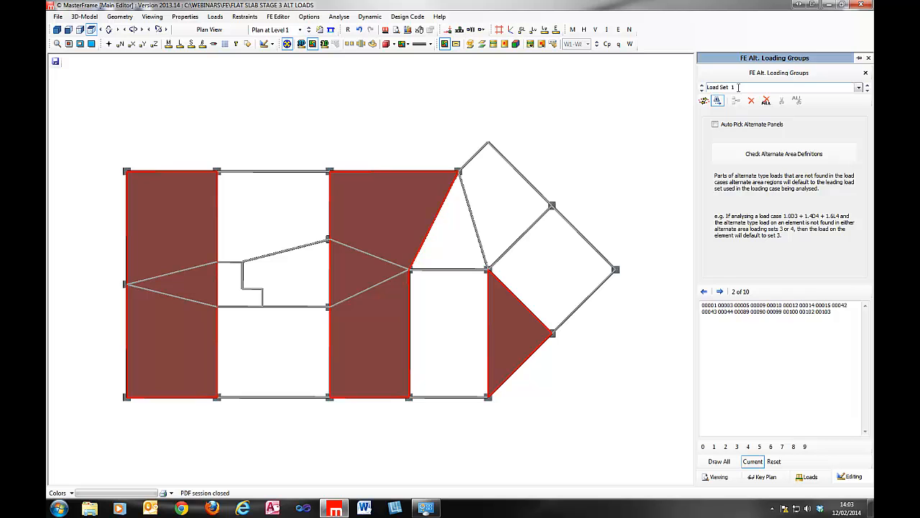
{"action": "left_click", "coordinate": [867, 90]}
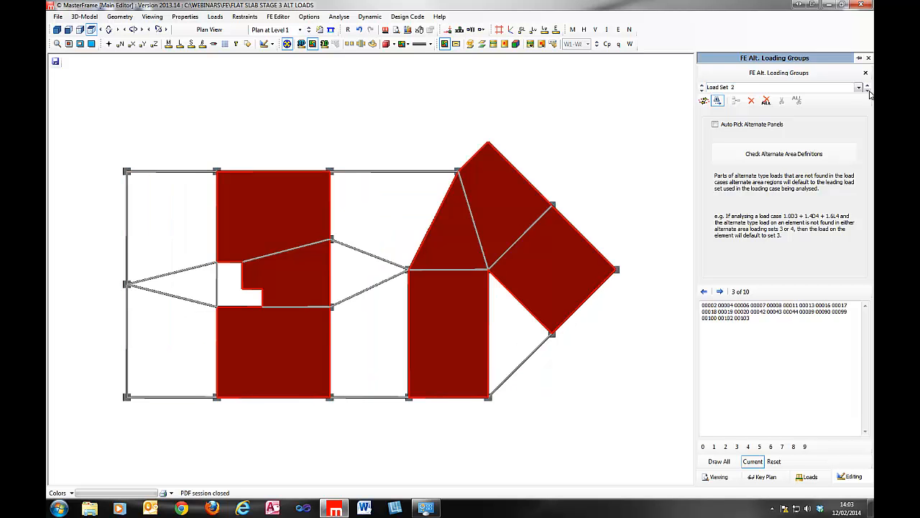
{"action": "left_click", "coordinate": [867, 85]}
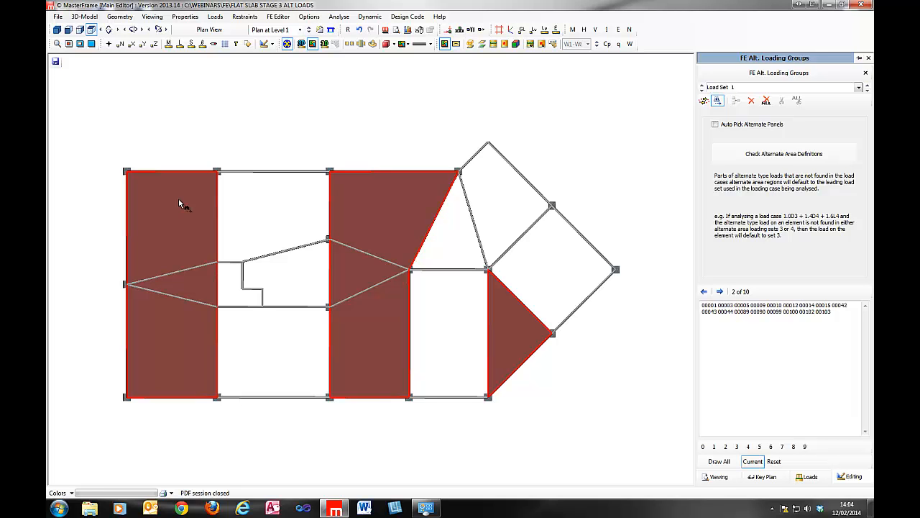
{"action": "left_click", "coordinate": [867, 90]}
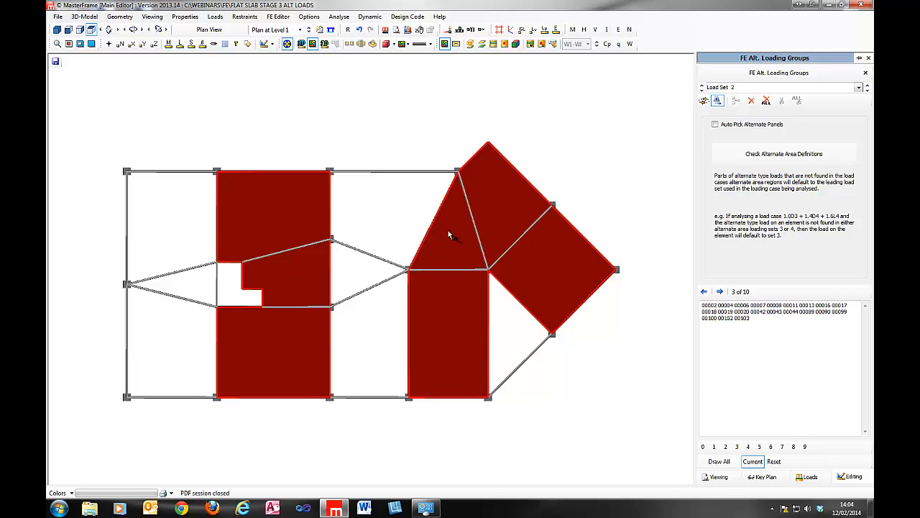
Examine the slab panels covered by alternate Load Sets 3, 4 and 5, and close the alternate loading groups
{"action": "left_click", "coordinate": [866, 91]}
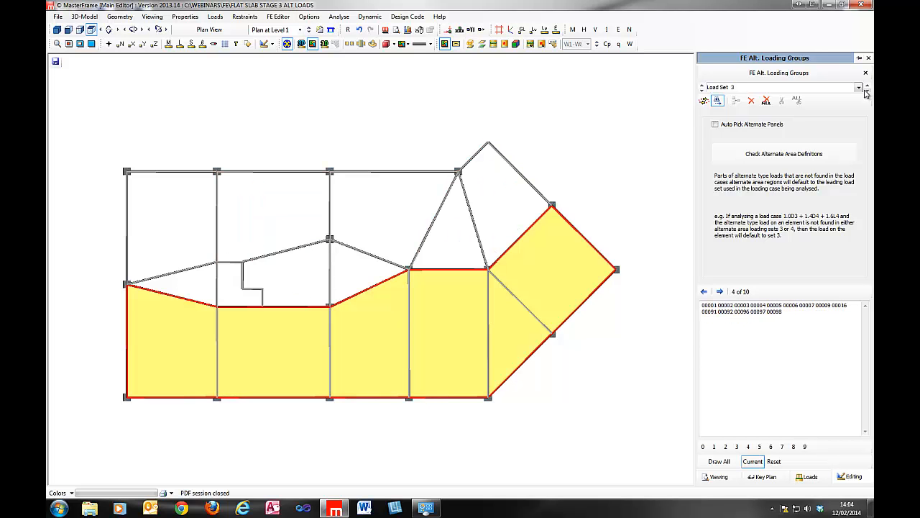
{"action": "left_click", "coordinate": [866, 90]}
{"action": "left_click", "coordinate": [866, 91]}
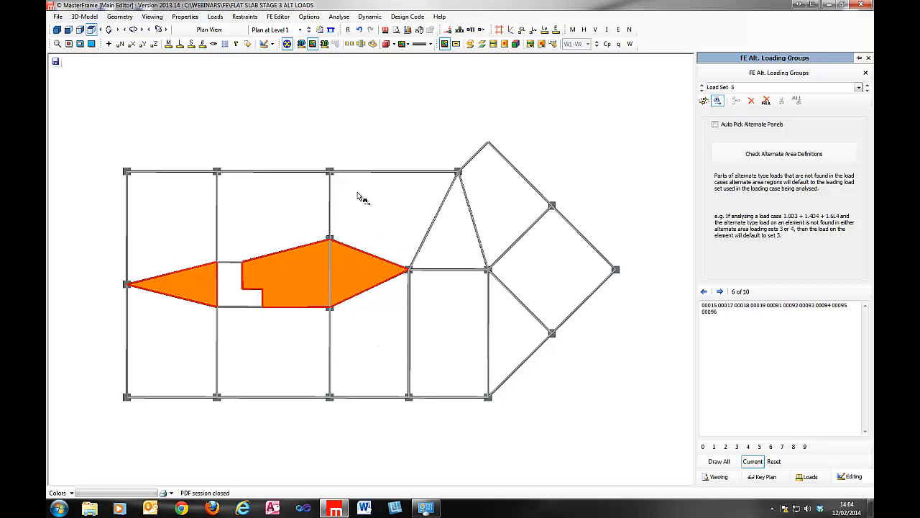
{"action": "left_click", "coordinate": [867, 89]}
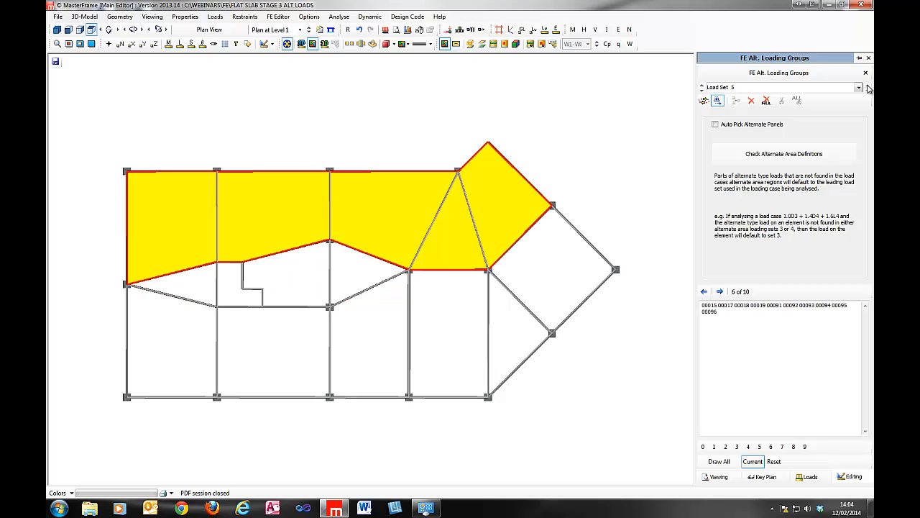
{"action": "left_click", "coordinate": [867, 89]}
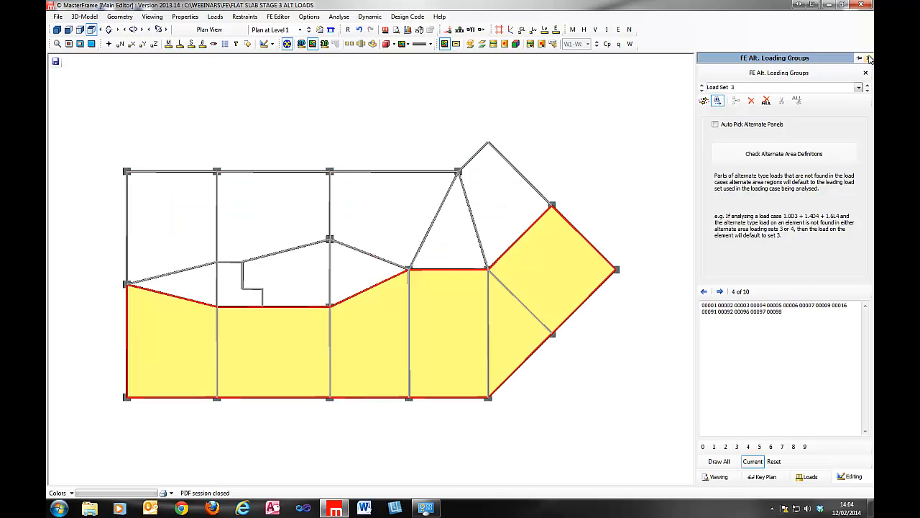
{"action": "left_click", "coordinate": [868, 58]}
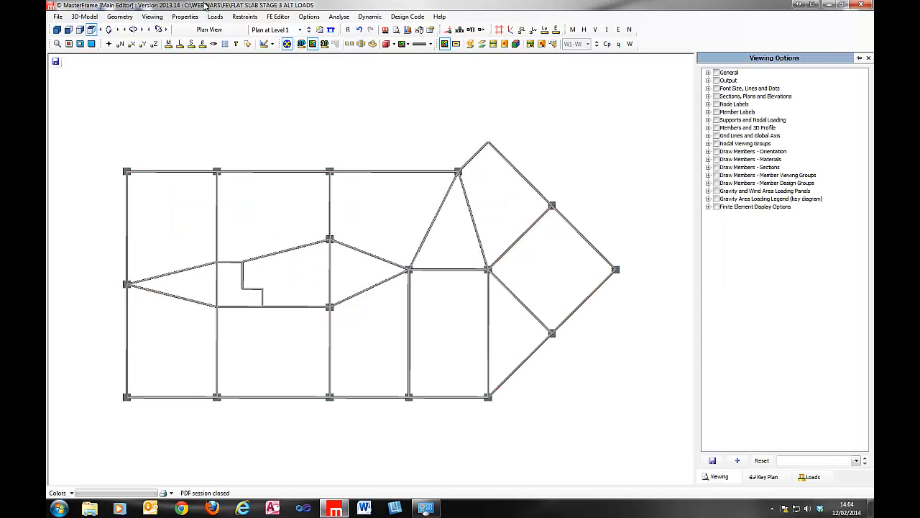
Open the loading combinations and check the dead and live factors of groups 1 and 2 in Load Case 001
{"action": "left_click", "coordinate": [184, 16]}
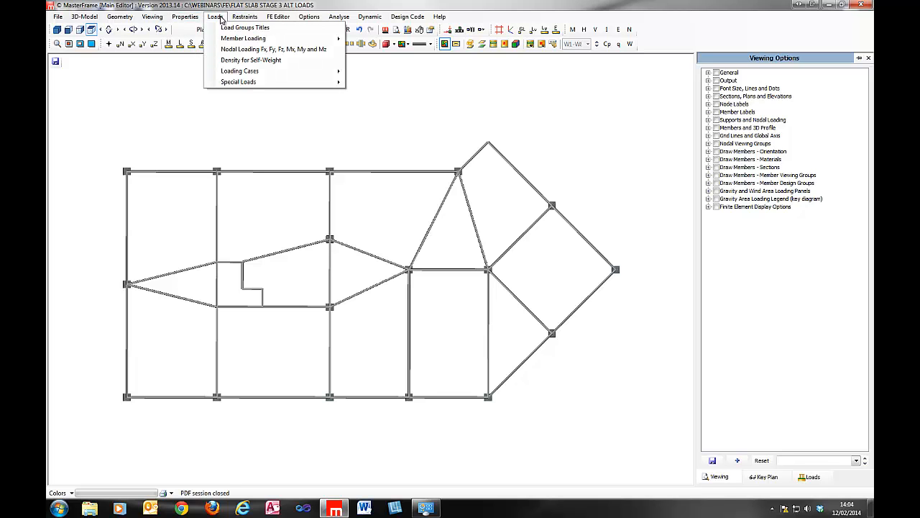
{"action": "mouse_move", "coordinate": [237, 72]}
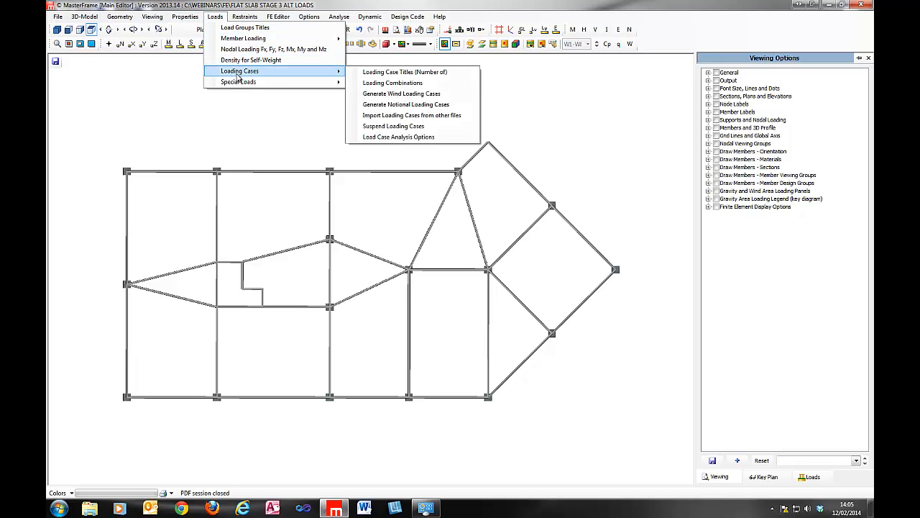
{"action": "left_click", "coordinate": [412, 84]}
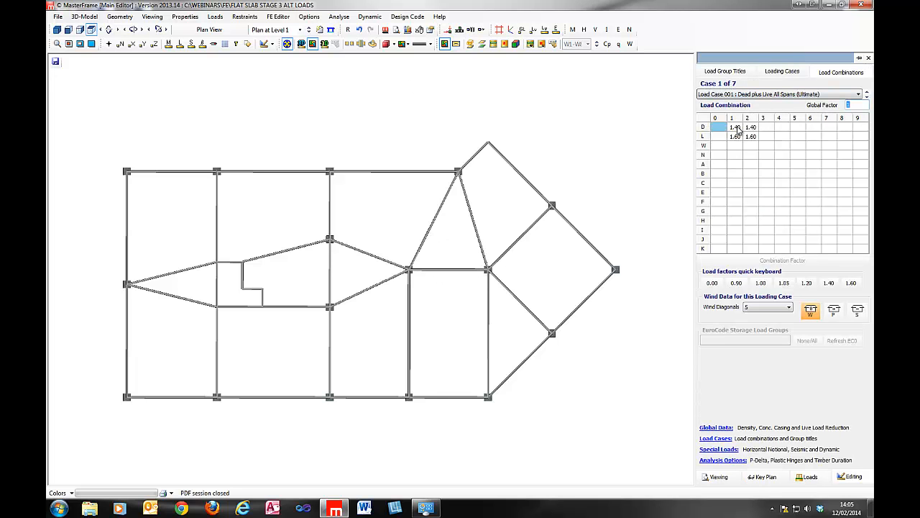
{"action": "left_click", "coordinate": [734, 126]}
{"action": "left_click", "coordinate": [741, 136]}
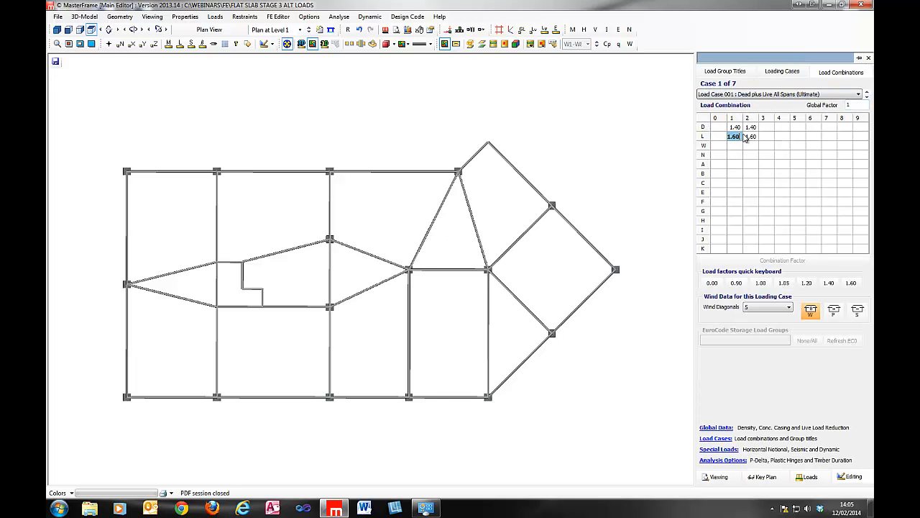
{"action": "left_click", "coordinate": [749, 127]}
{"action": "left_click", "coordinate": [746, 135]}
{"action": "left_click", "coordinate": [725, 135]}
{"action": "left_click", "coordinate": [750, 135]}
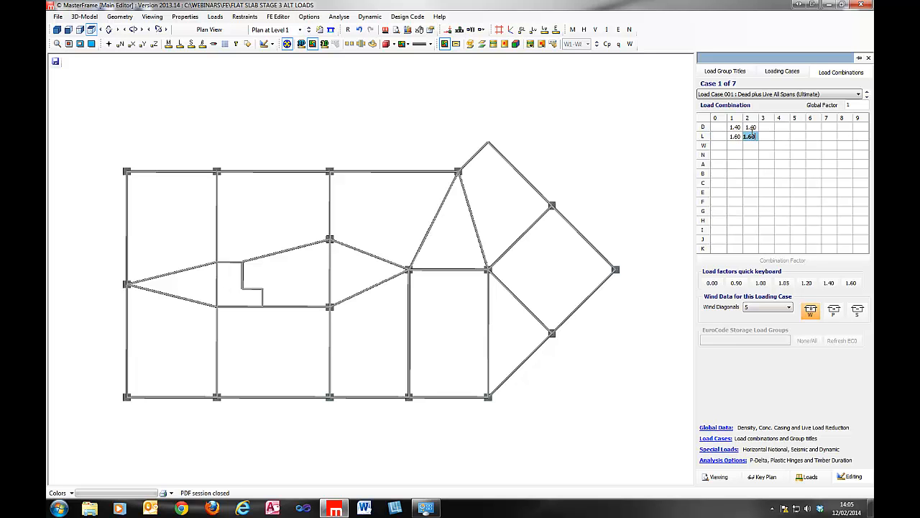
Review the group factors in the alternate-span Load Cases 002 to 007 and close the load combinations
{"action": "left_click", "coordinate": [866, 98]}
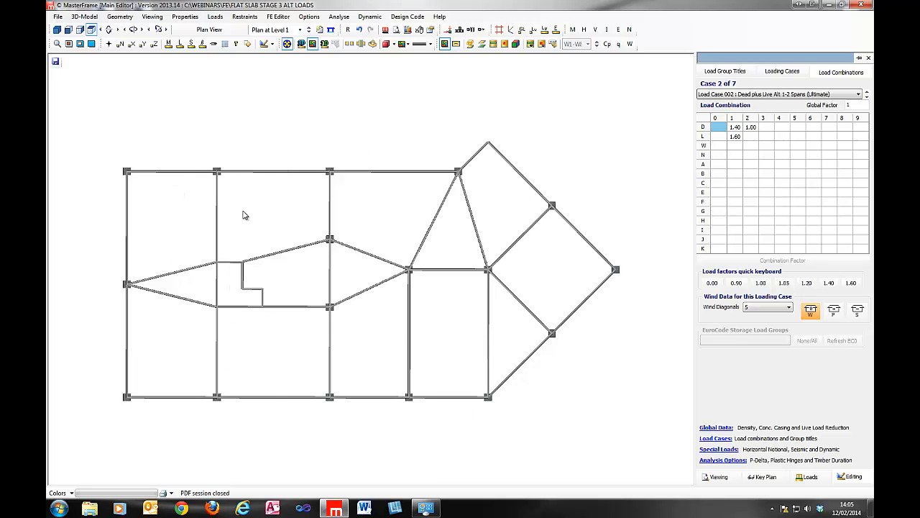
{"action": "left_click", "coordinate": [867, 96]}
{"action": "left_click", "coordinate": [867, 98]}
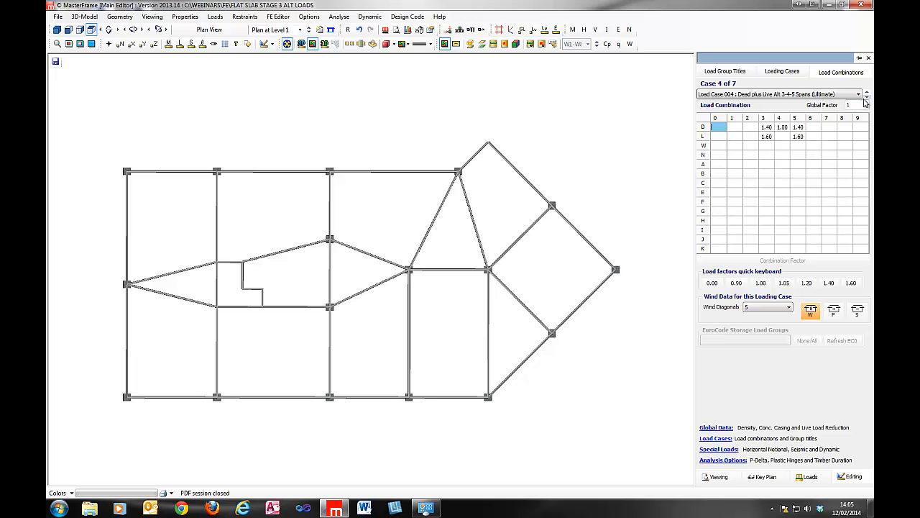
{"action": "left_click", "coordinate": [867, 97]}
{"action": "left_click", "coordinate": [867, 98]}
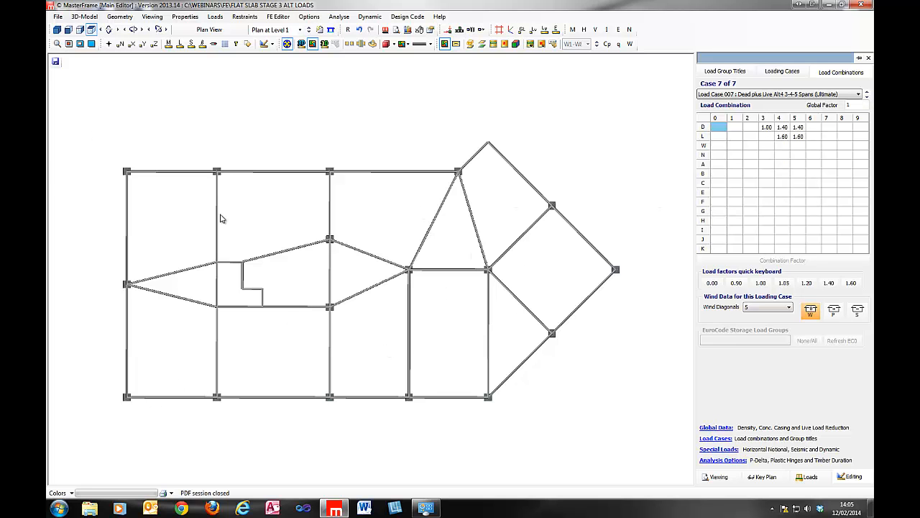
{"action": "left_click", "coordinate": [869, 59]}
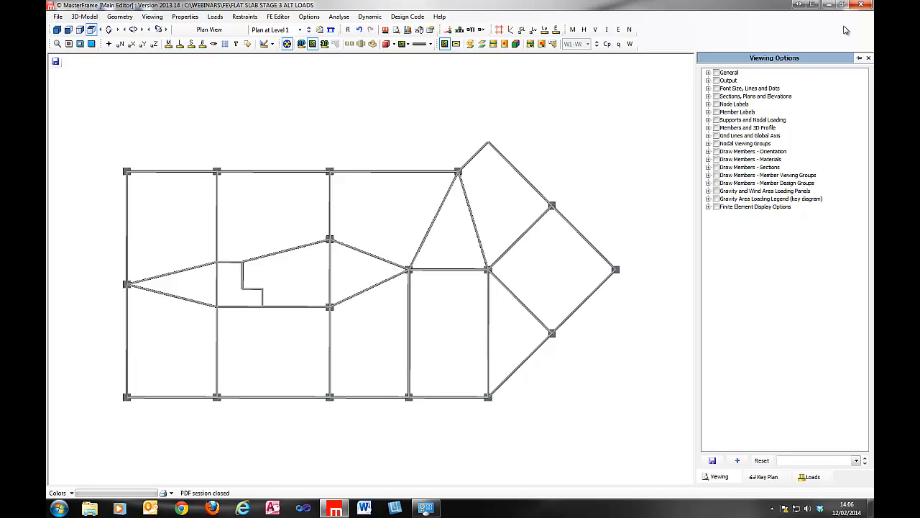
Hide the viewing options and display the full frame in 3D
{"action": "left_click", "coordinate": [870, 58]}
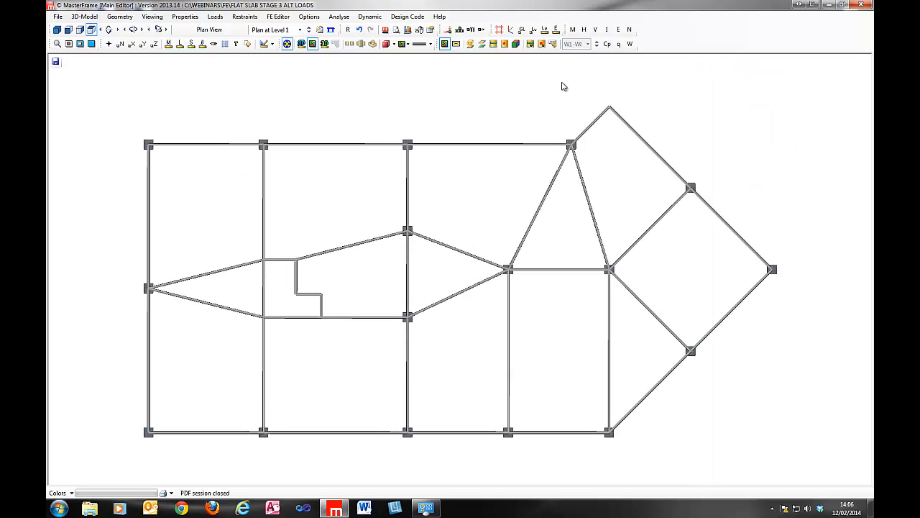
{"action": "left_click", "coordinate": [299, 30]}
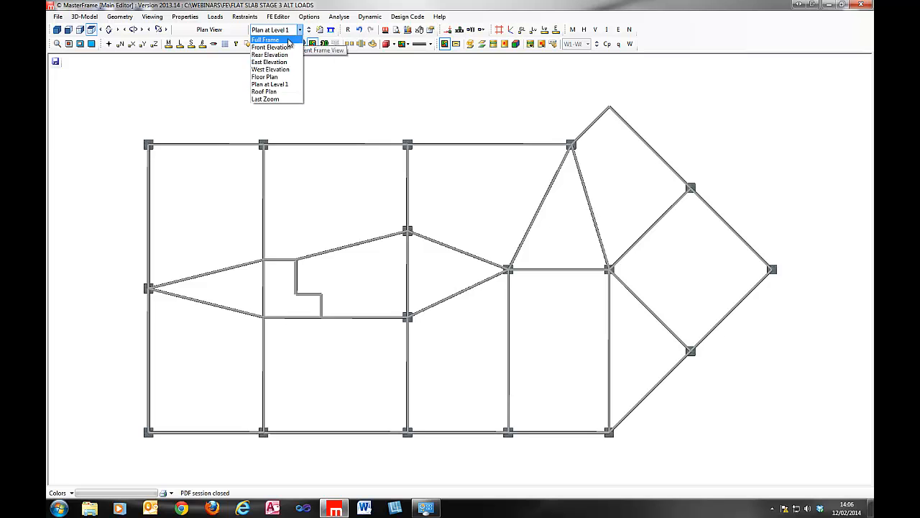
{"action": "left_click", "coordinate": [286, 40]}
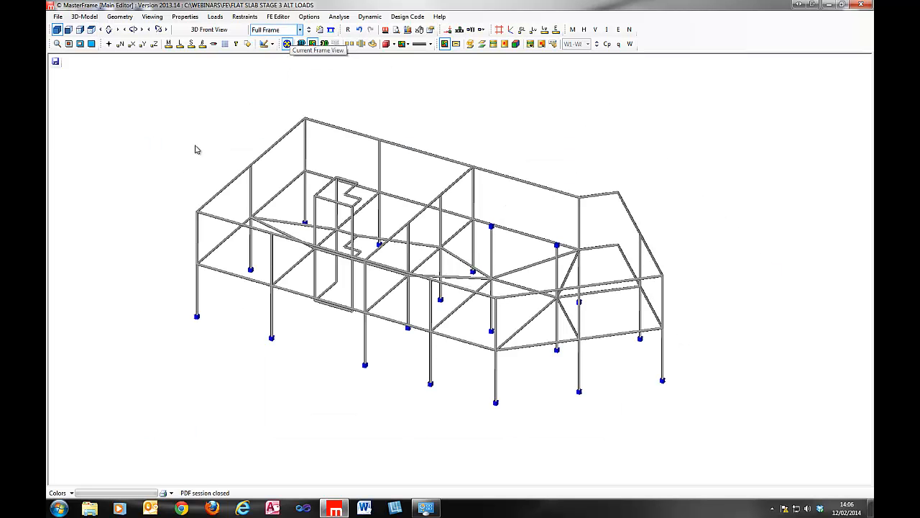